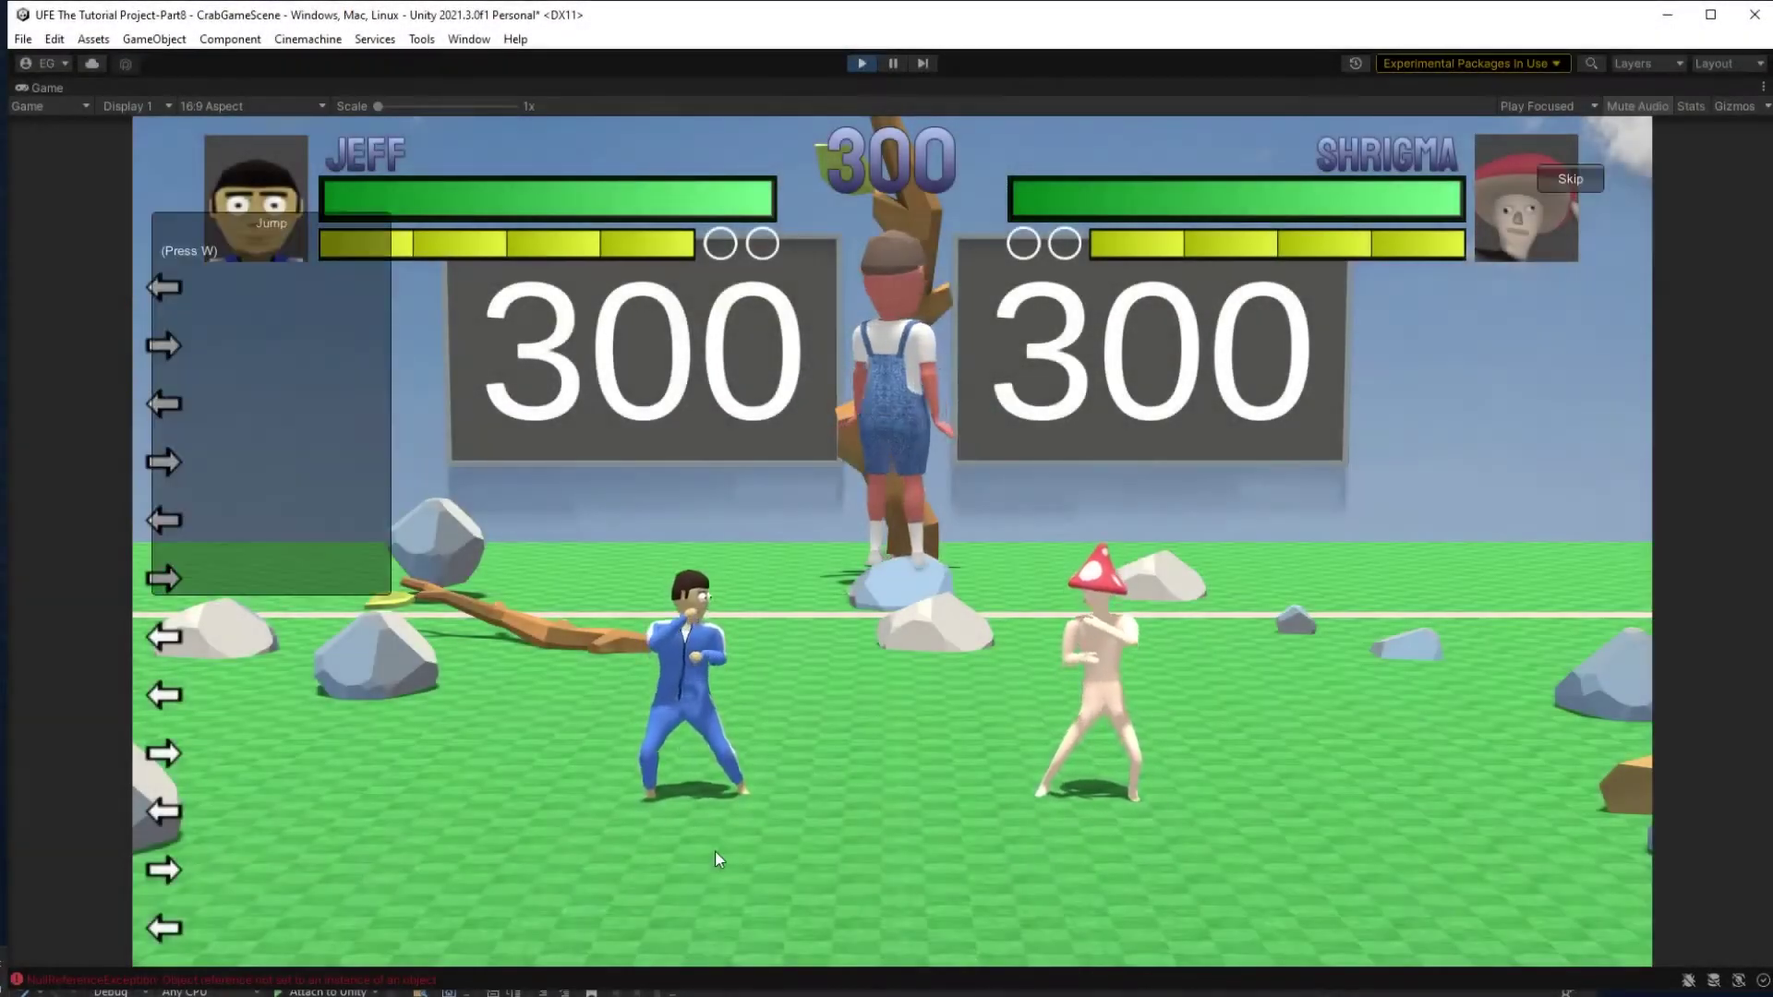
# Make Jeff jump and throw a light punch, then dash in with a punch-and-launch combo.
pyautogui.press('Up')
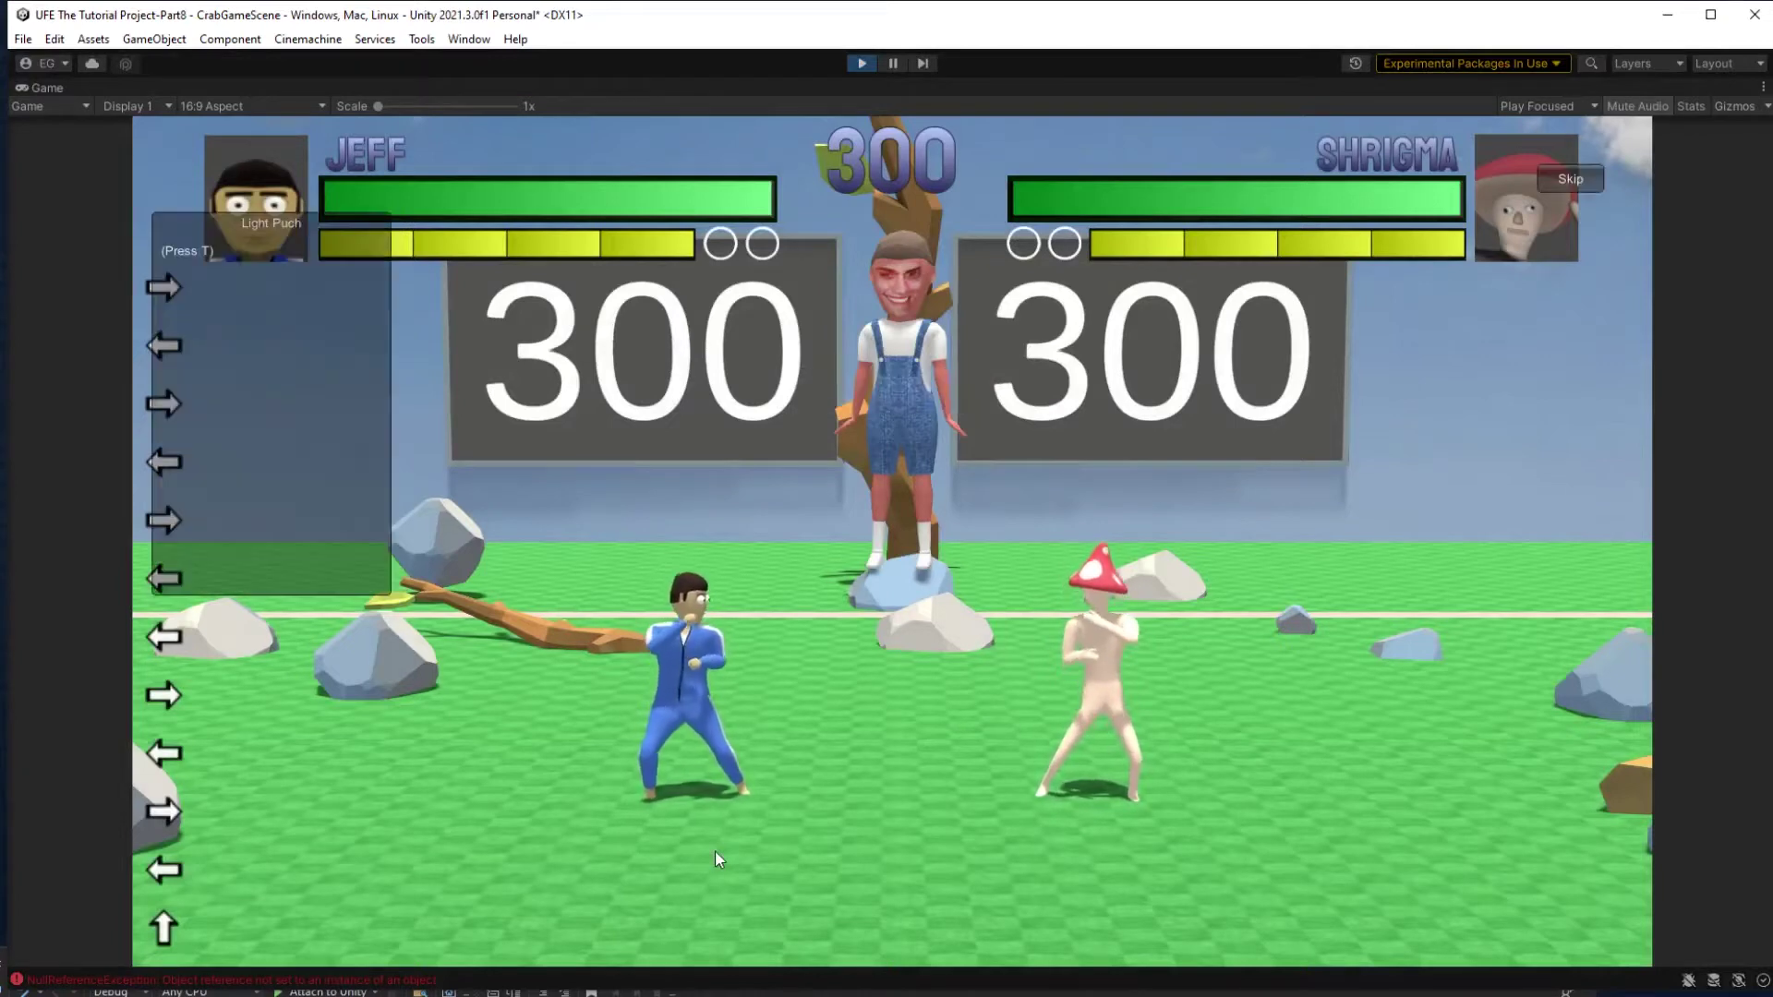
pyautogui.press('t')
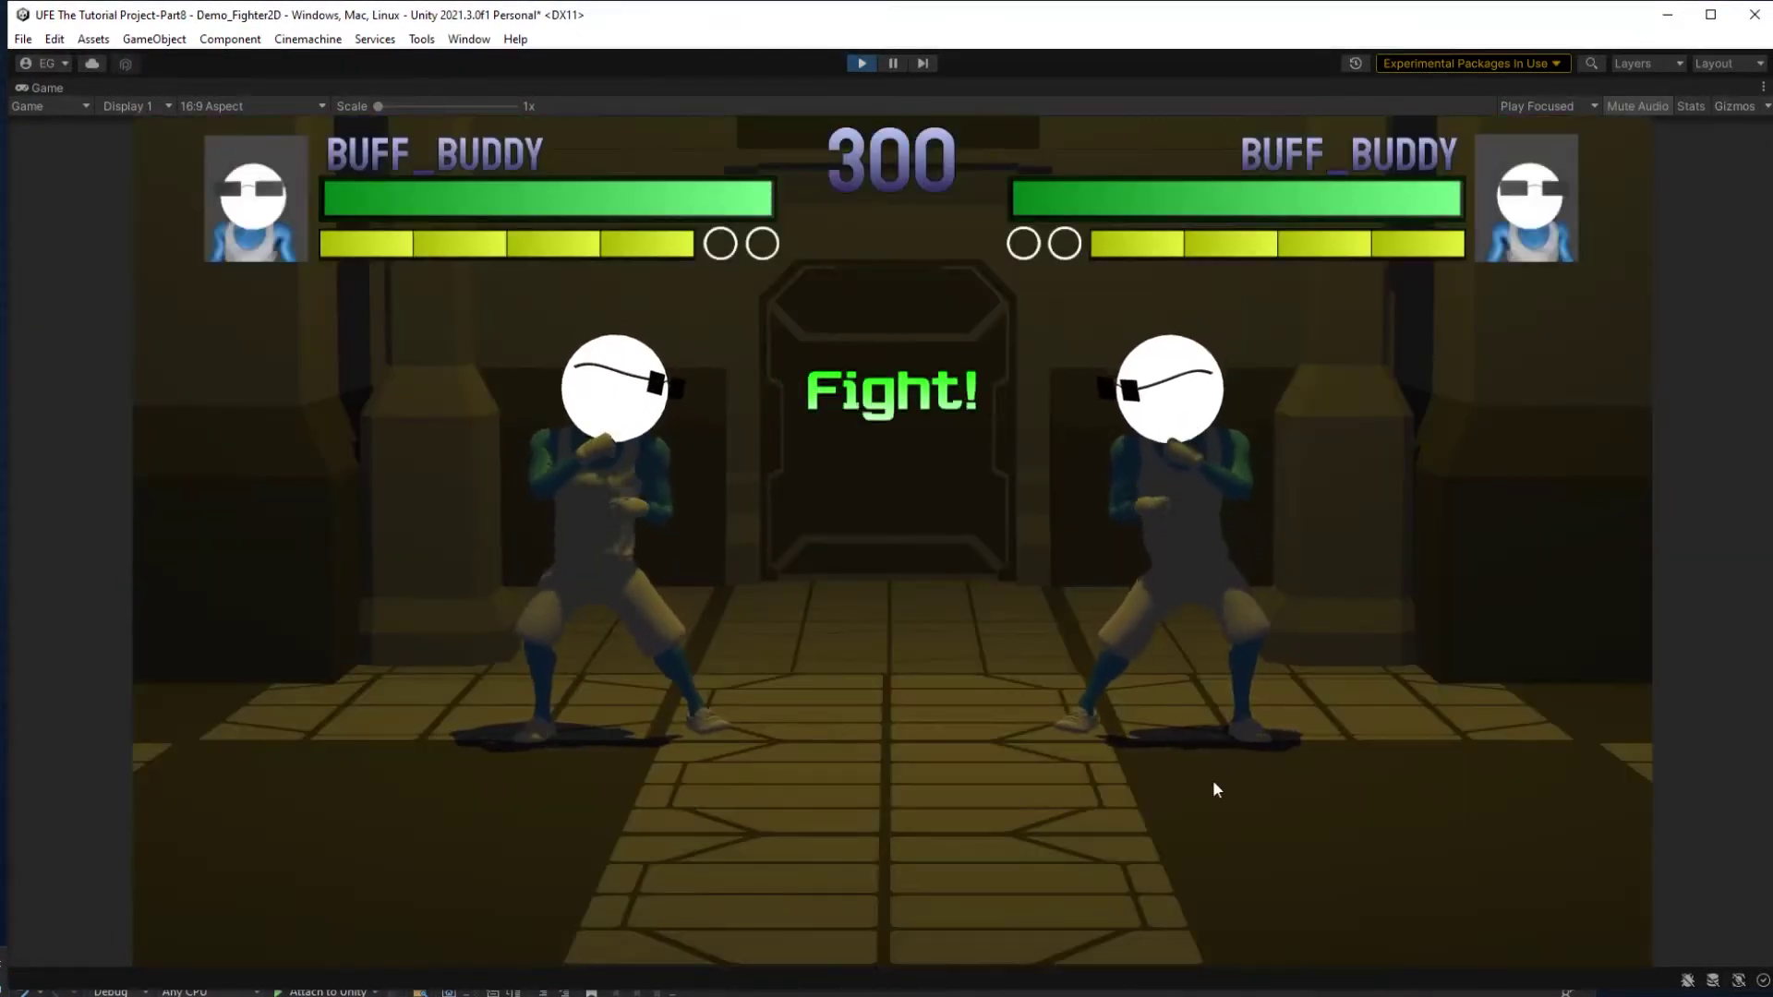
pyautogui.press('d')
pyautogui.press('d')
pyautogui.press('t')
pyautogui.press('t')
pyautogui.press('t')
pyautogui.press('t')
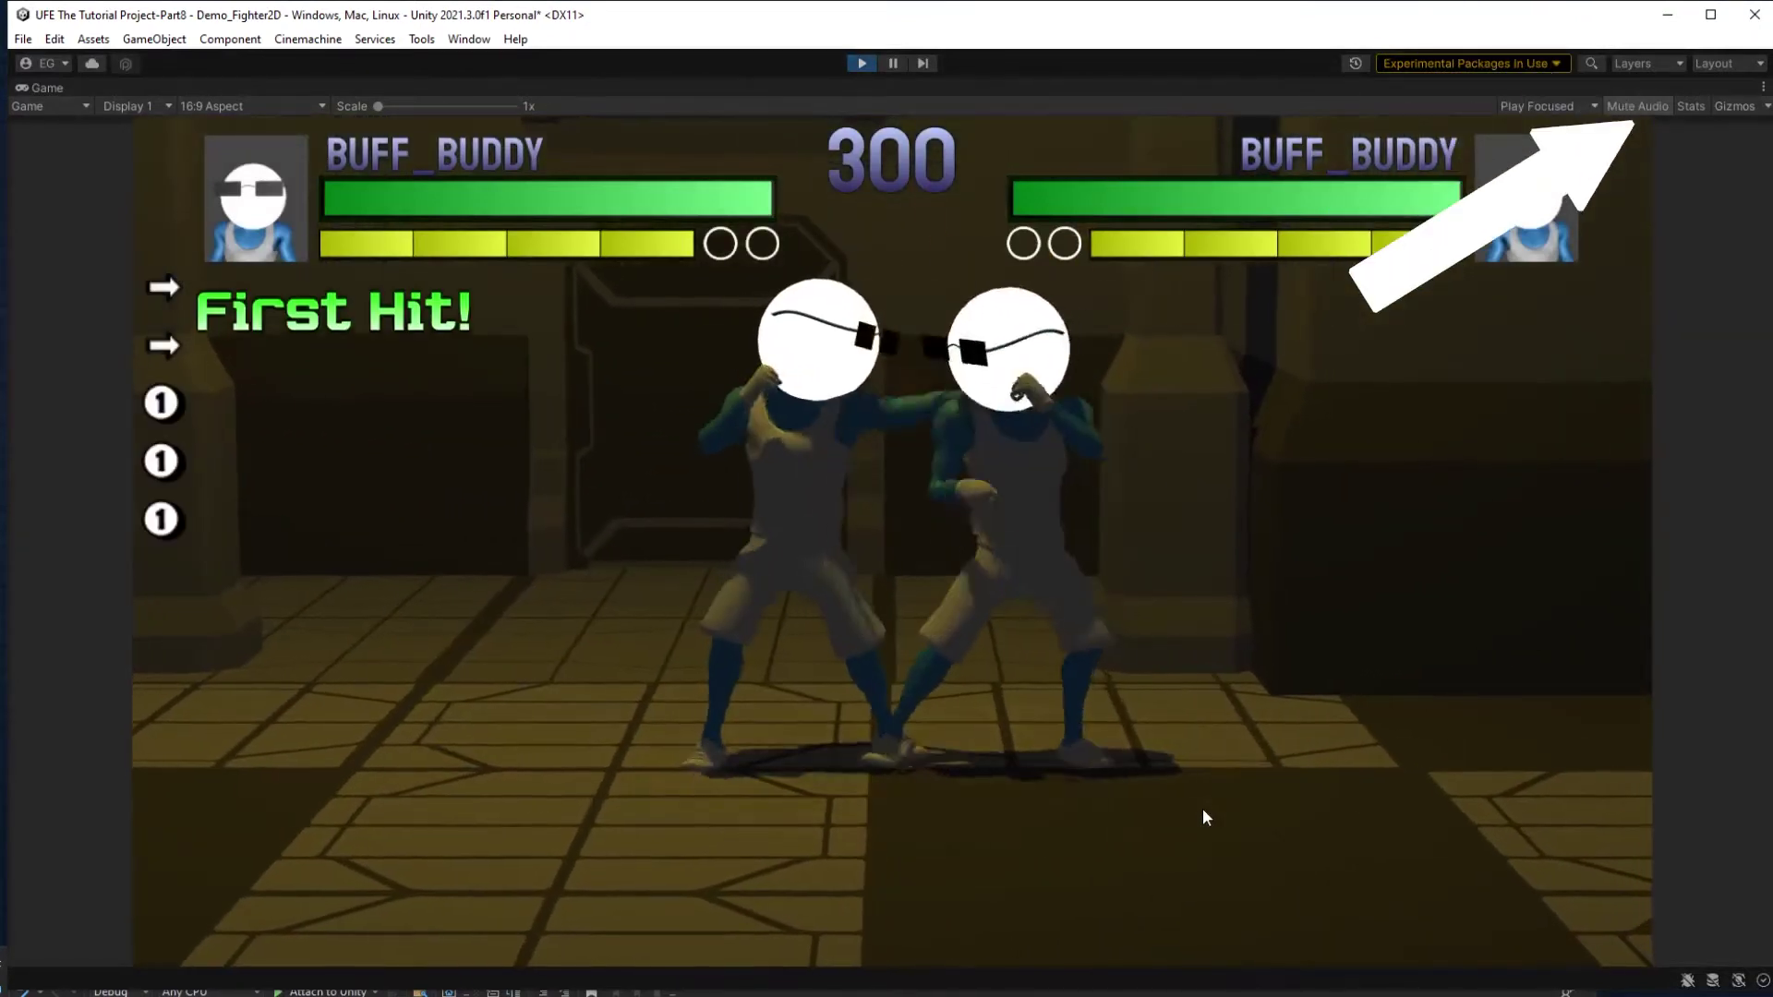
pyautogui.press('y')
pyautogui.press('y')
pyautogui.press('d')
pyautogui.press('d')
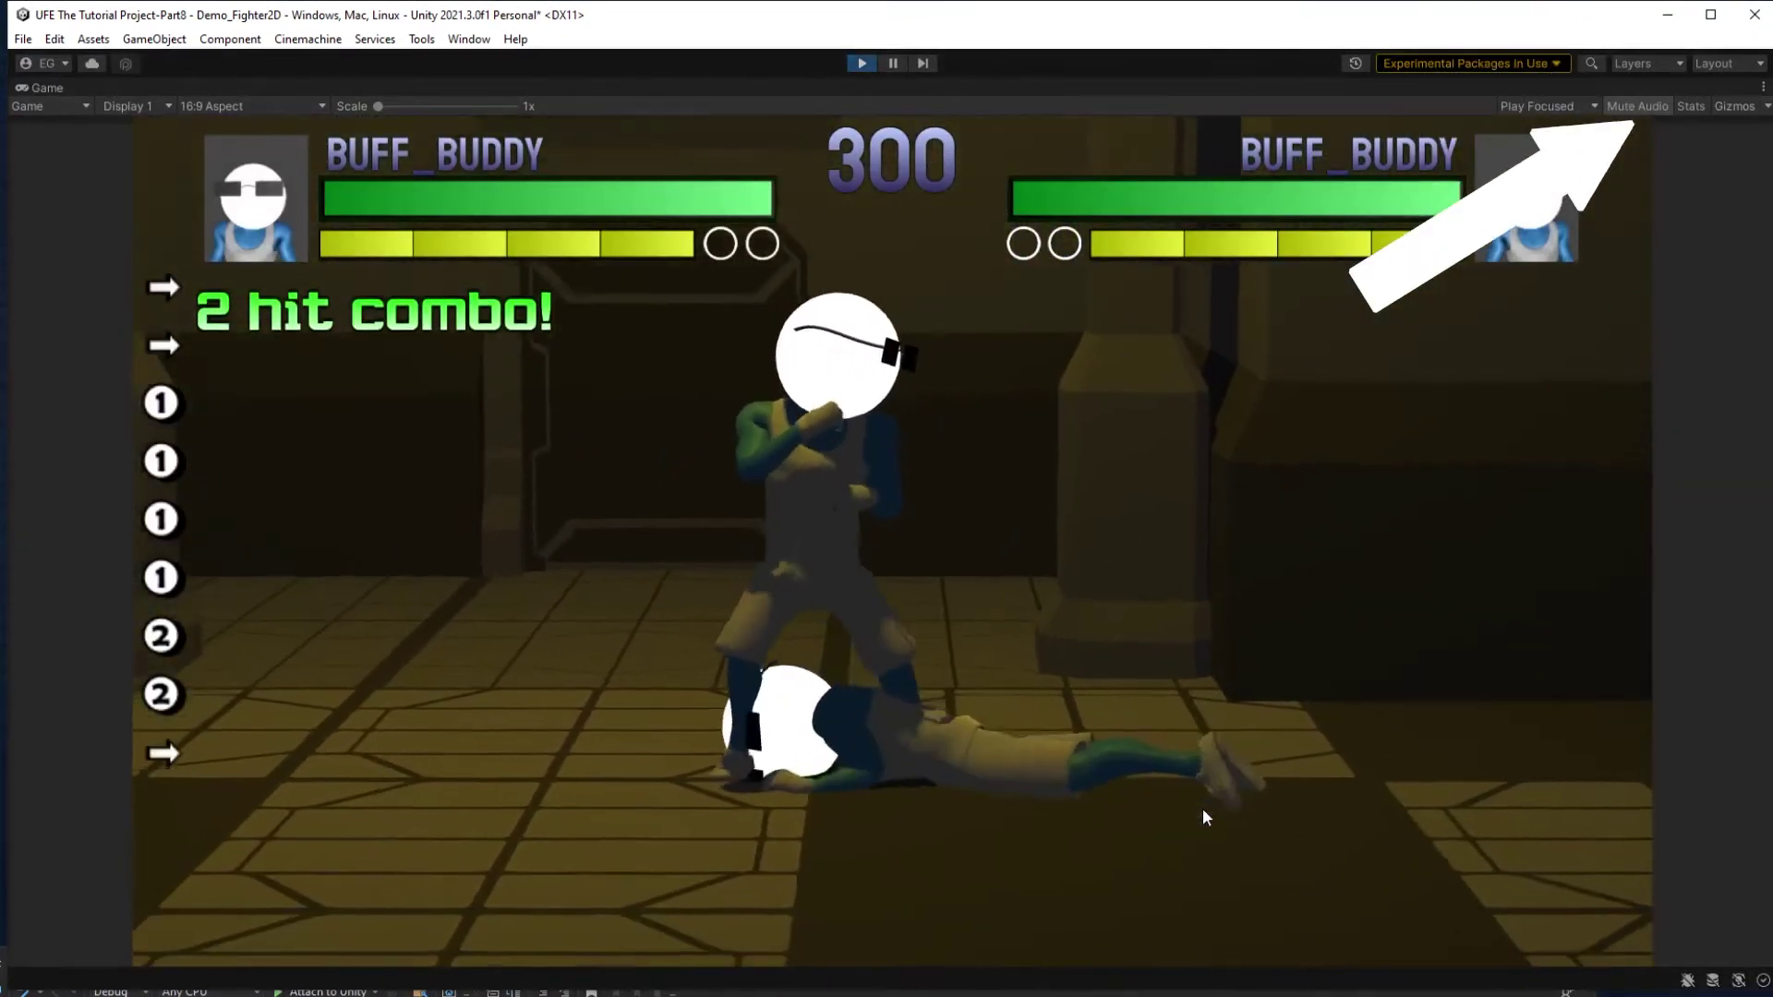
pyautogui.press('t')
pyautogui.press('t')
pyautogui.press('t')
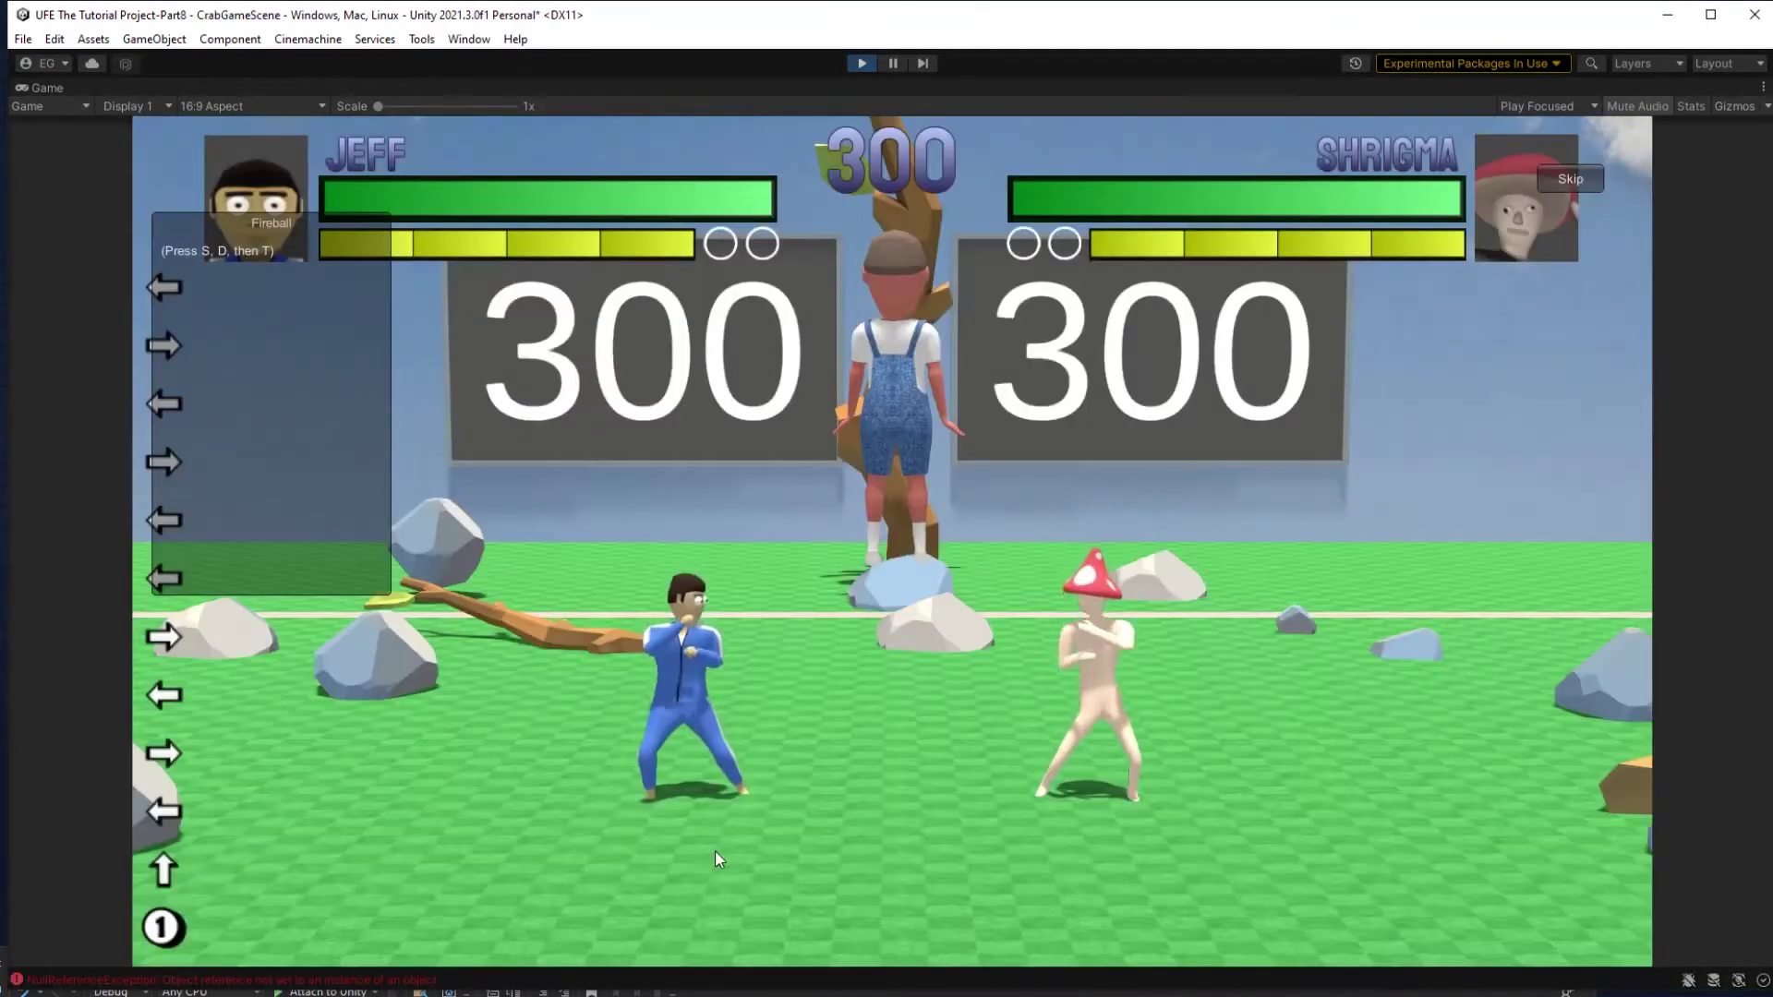
# Throw a fireball at Shrigma with S, D, T to clear the fireball challenge.
pyautogui.press('s')
pyautogui.press('d')
pyautogui.press('t')
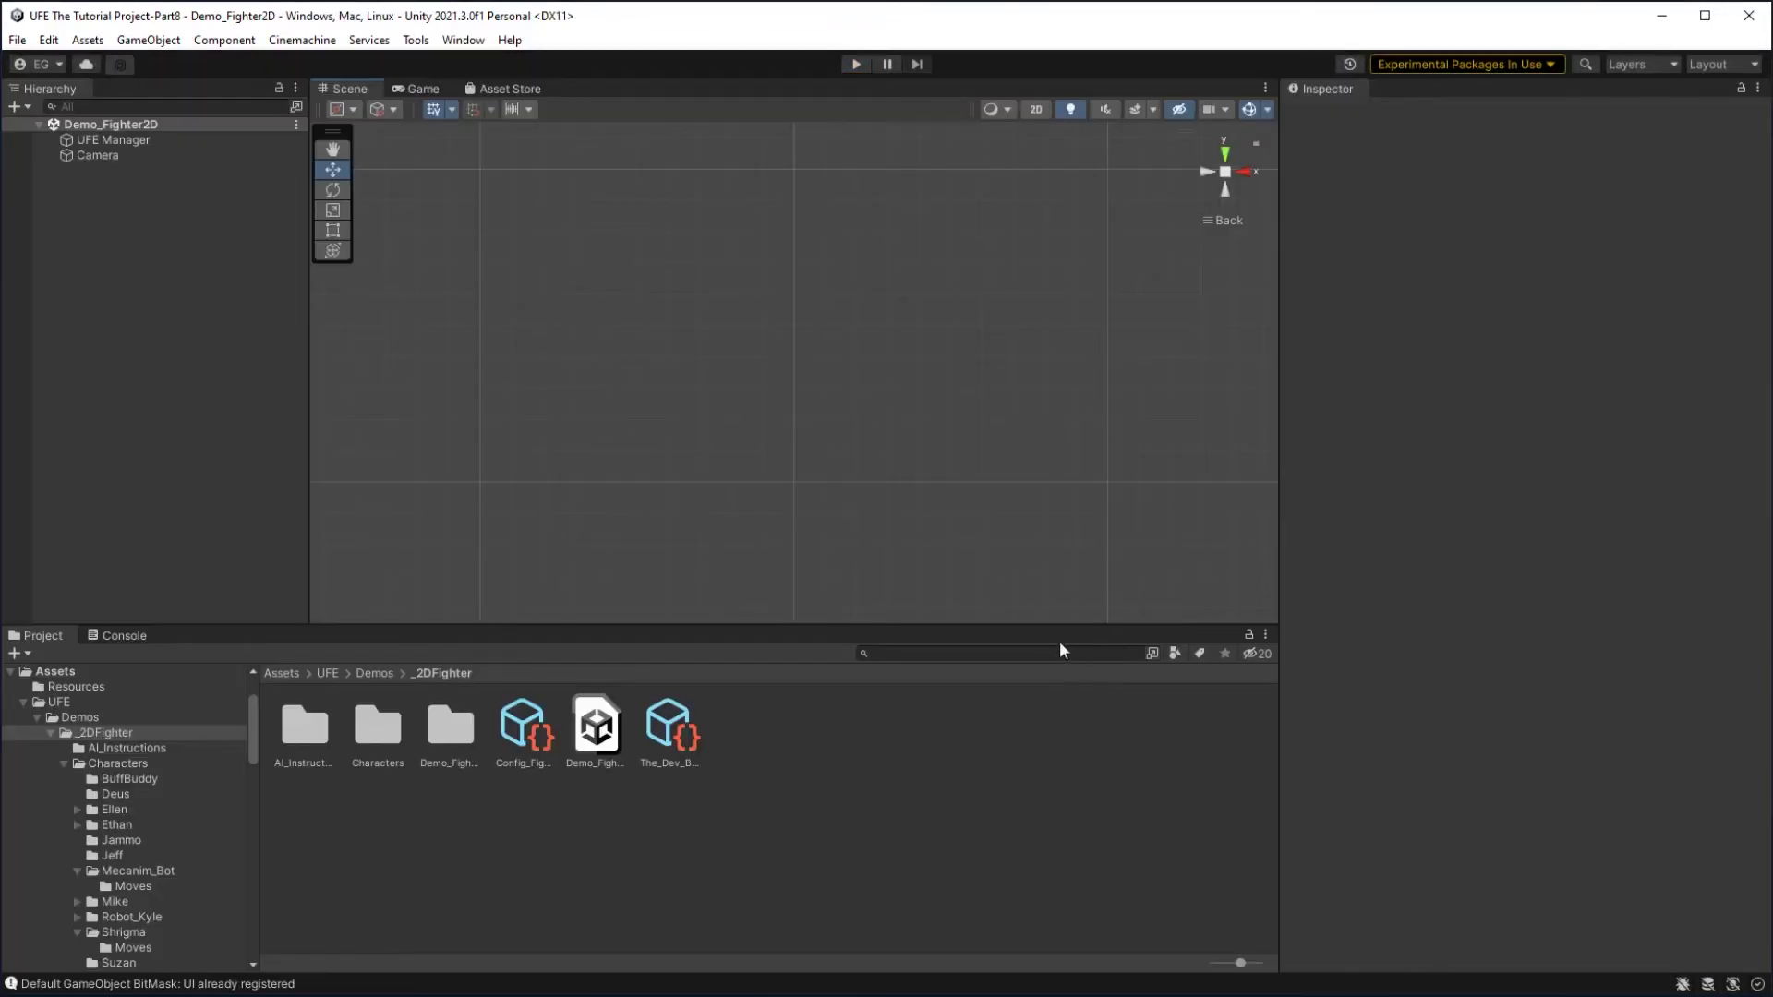
# Open Config_Fighter2D's U.F.E Global Config at Story Mode Options, collapsing Boss Fight's opponents.
pyautogui.click(540, 729)
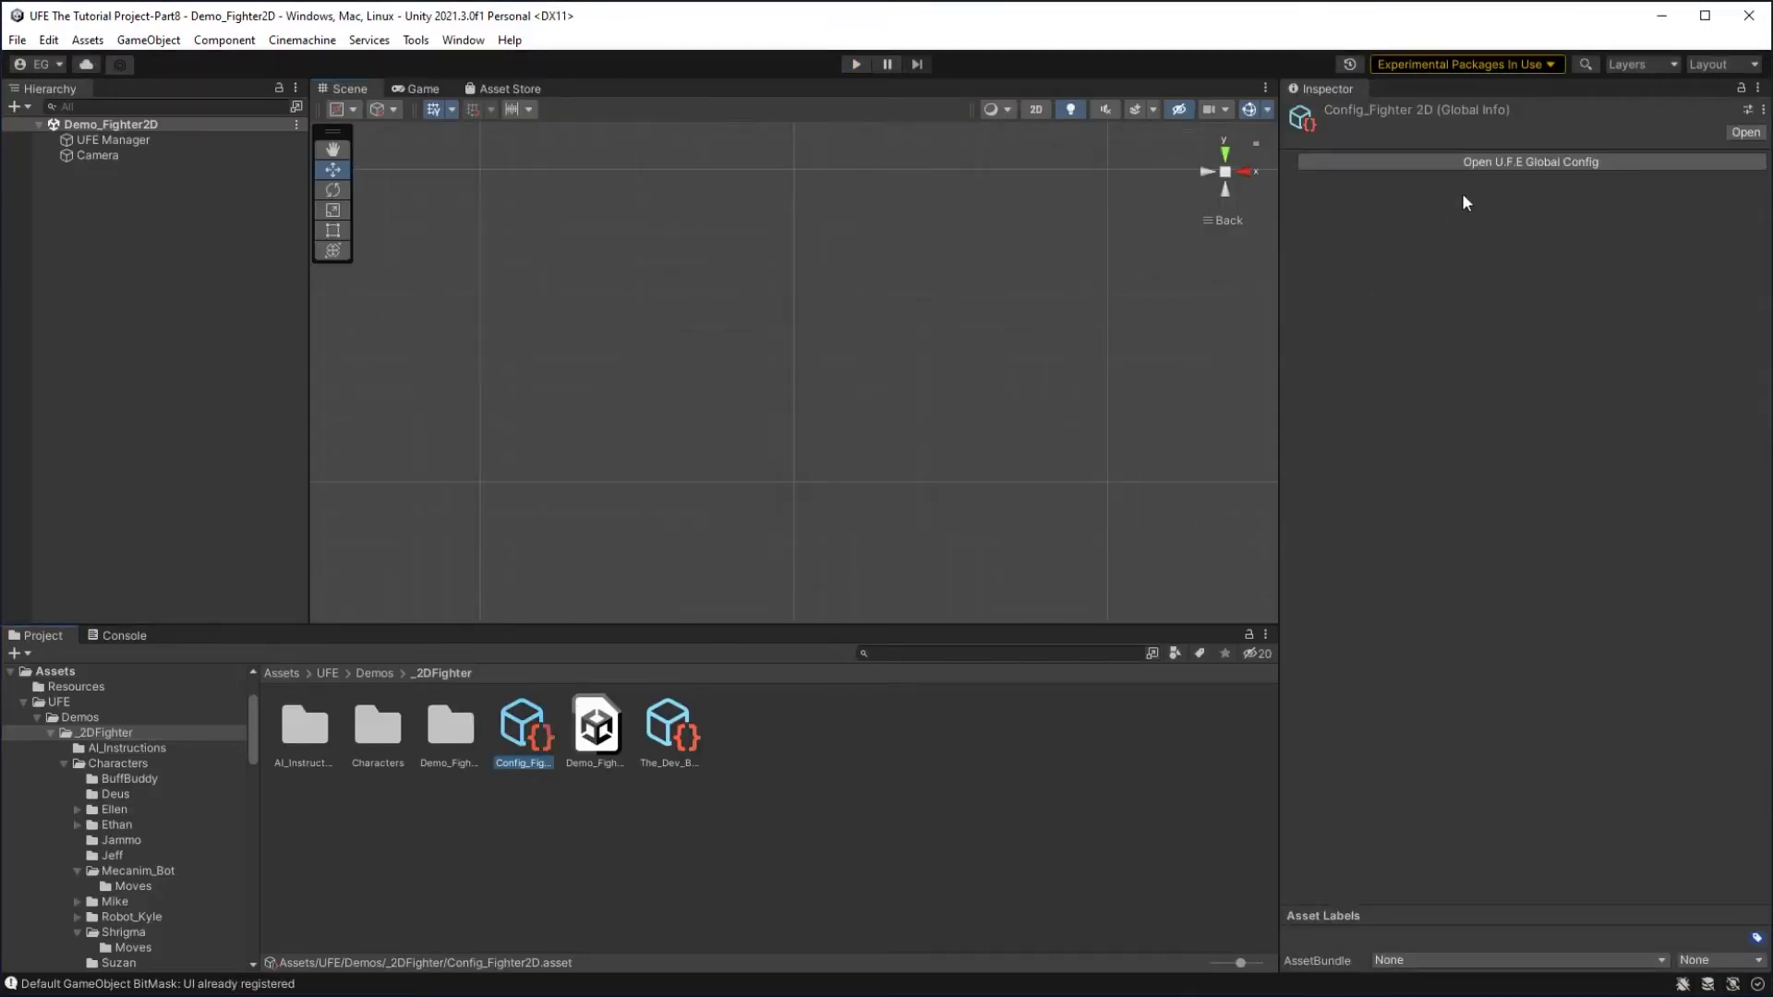
pyautogui.click(1463, 162)
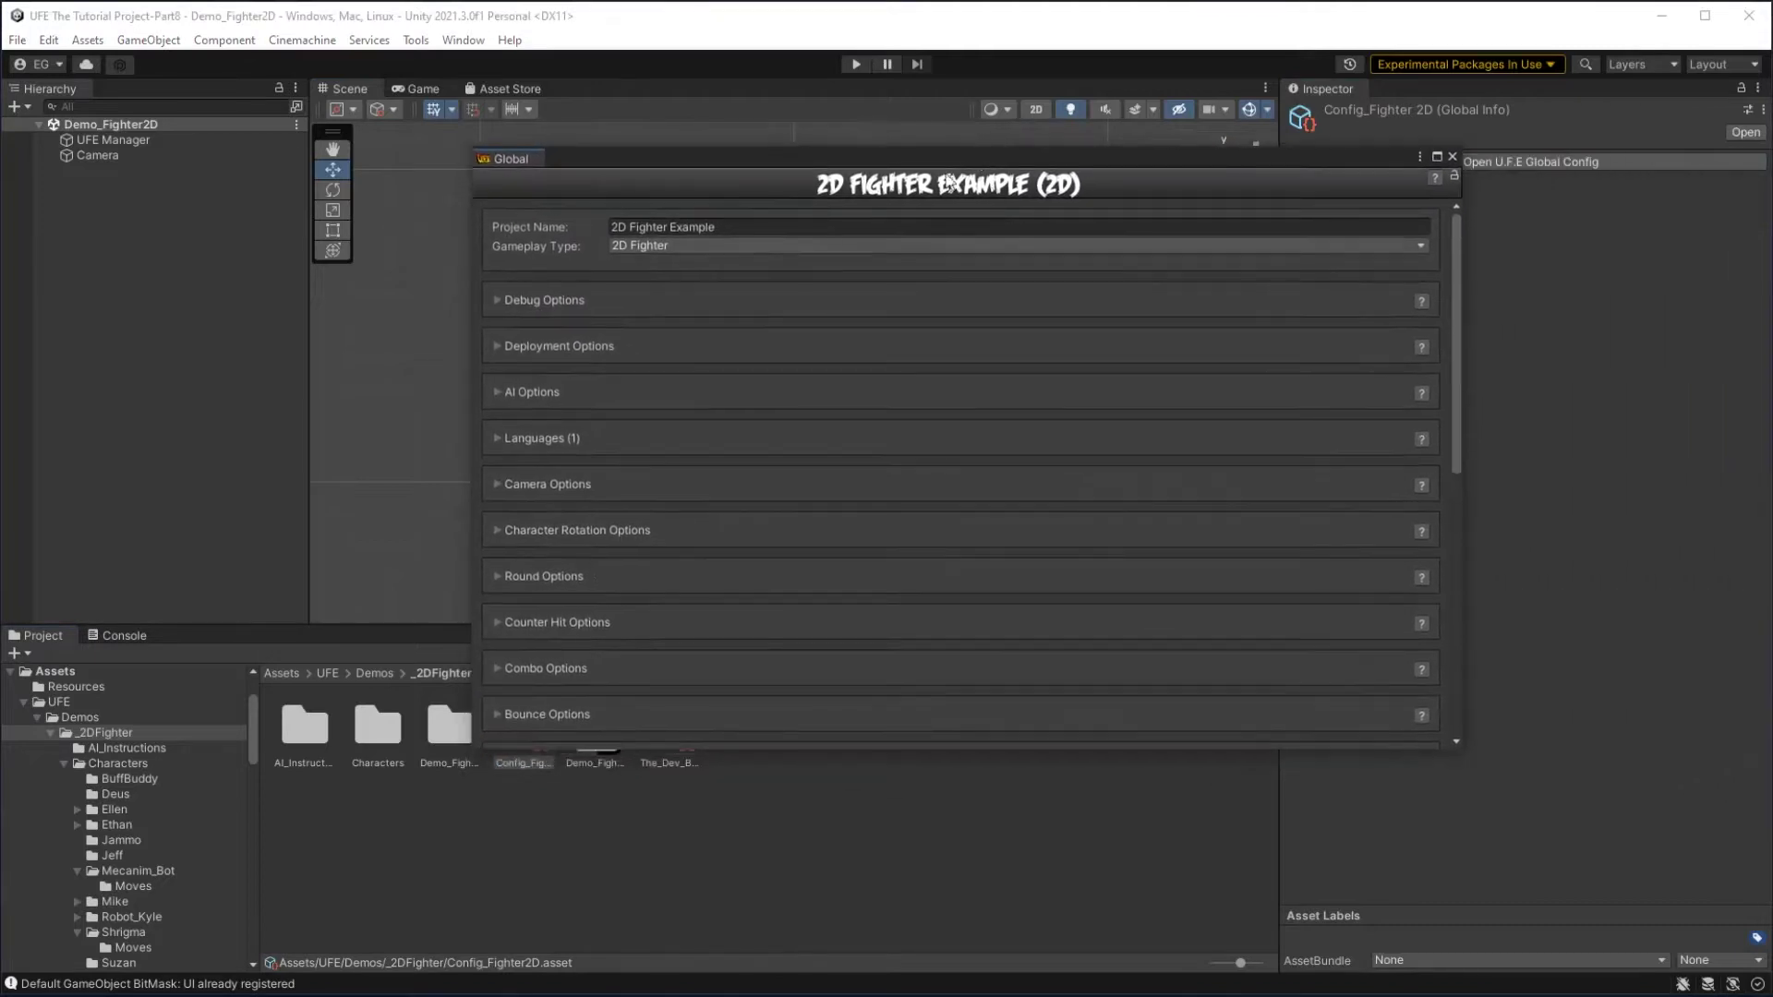
pyautogui.scroll(-10, 712, 423)
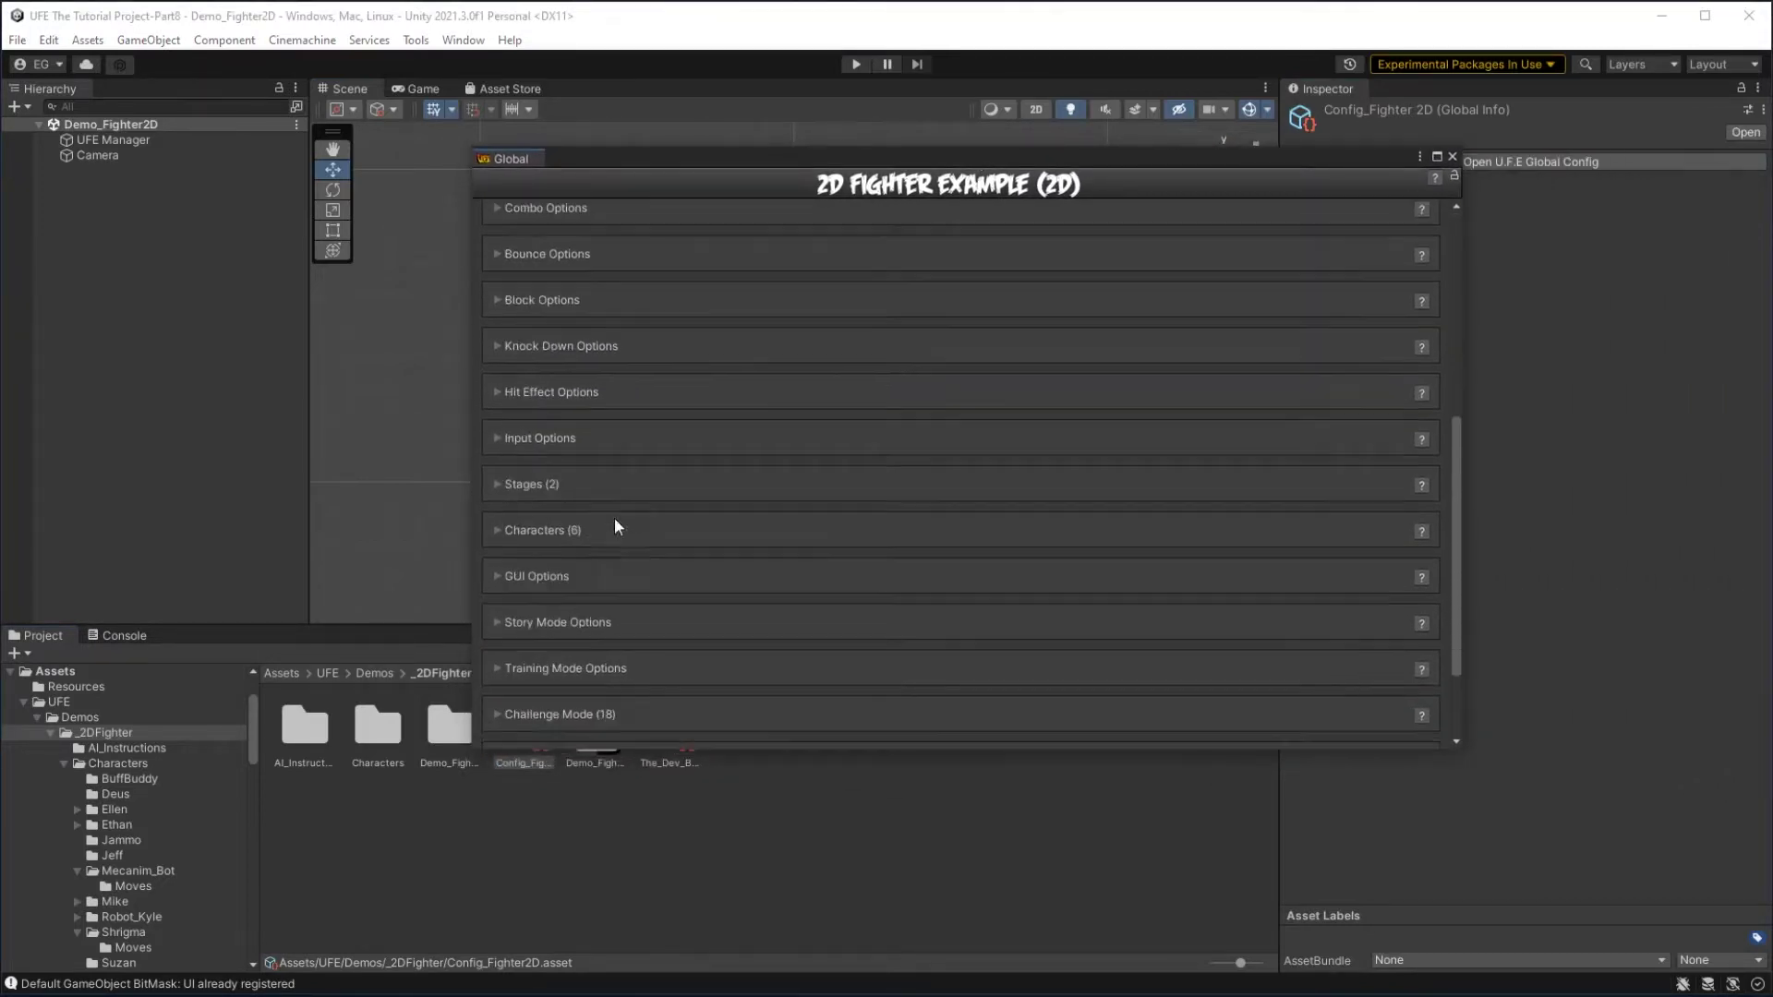
pyautogui.click(496, 621)
pyautogui.scroll(-8, 612, 507)
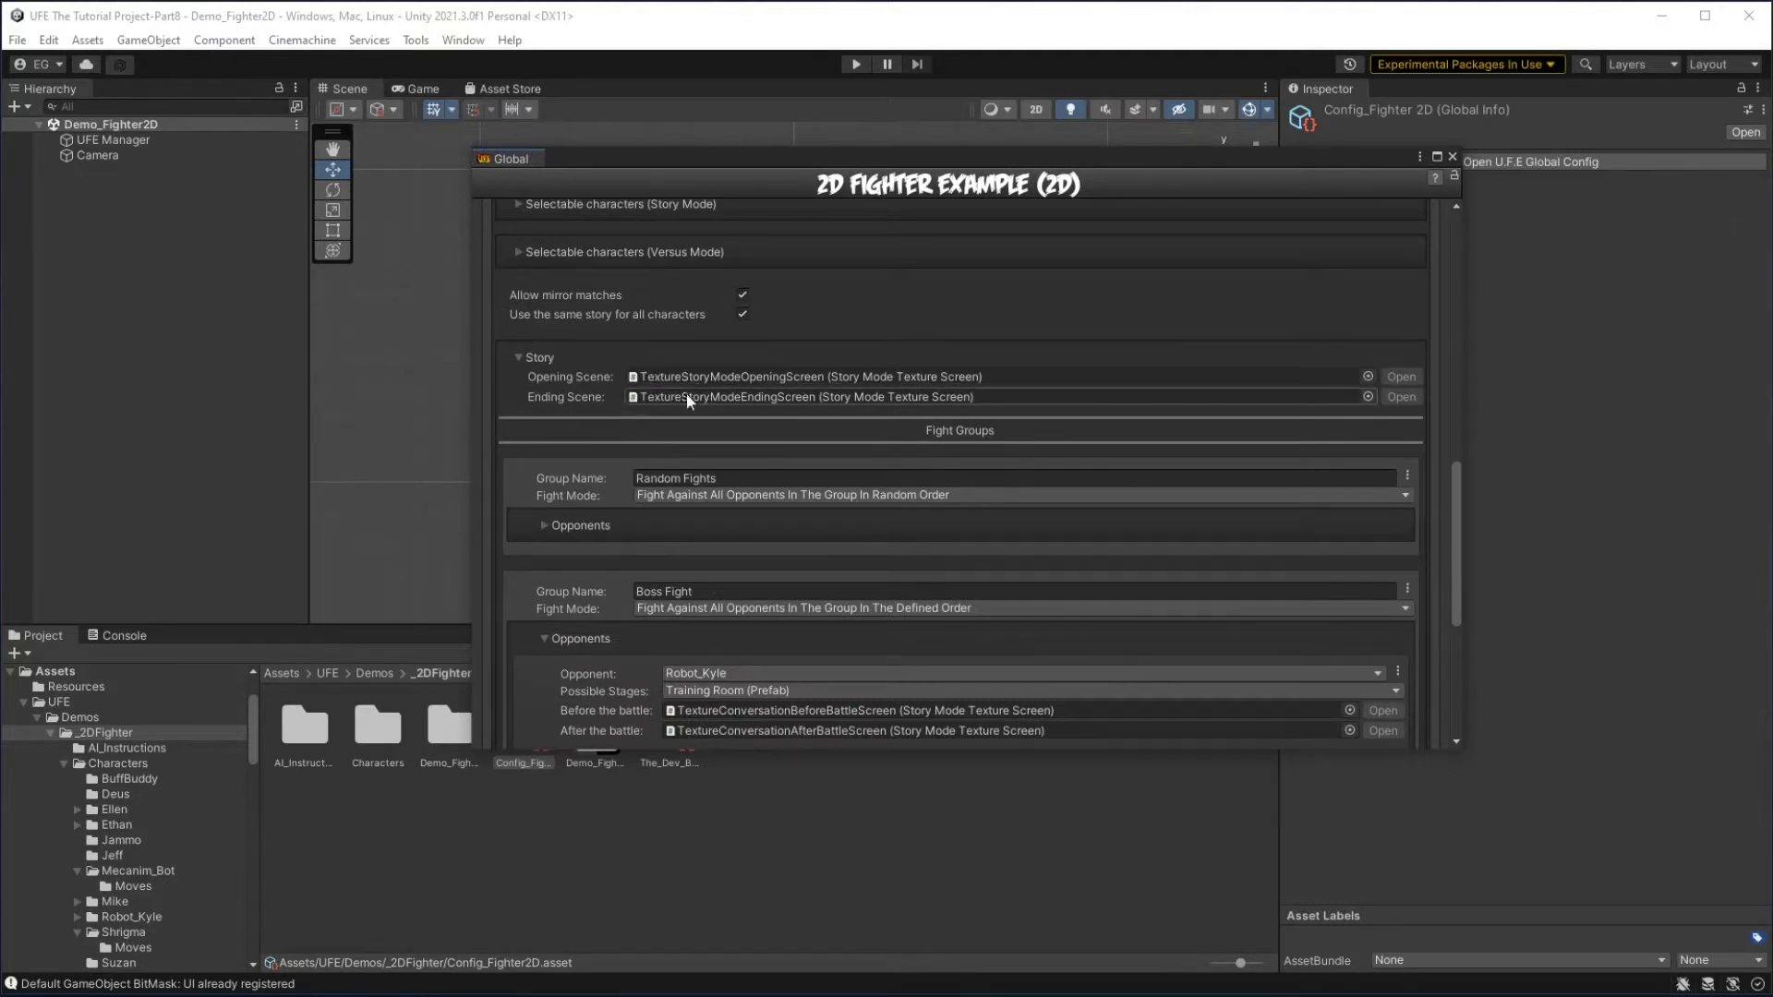
pyautogui.scroll(-3, 570, 475)
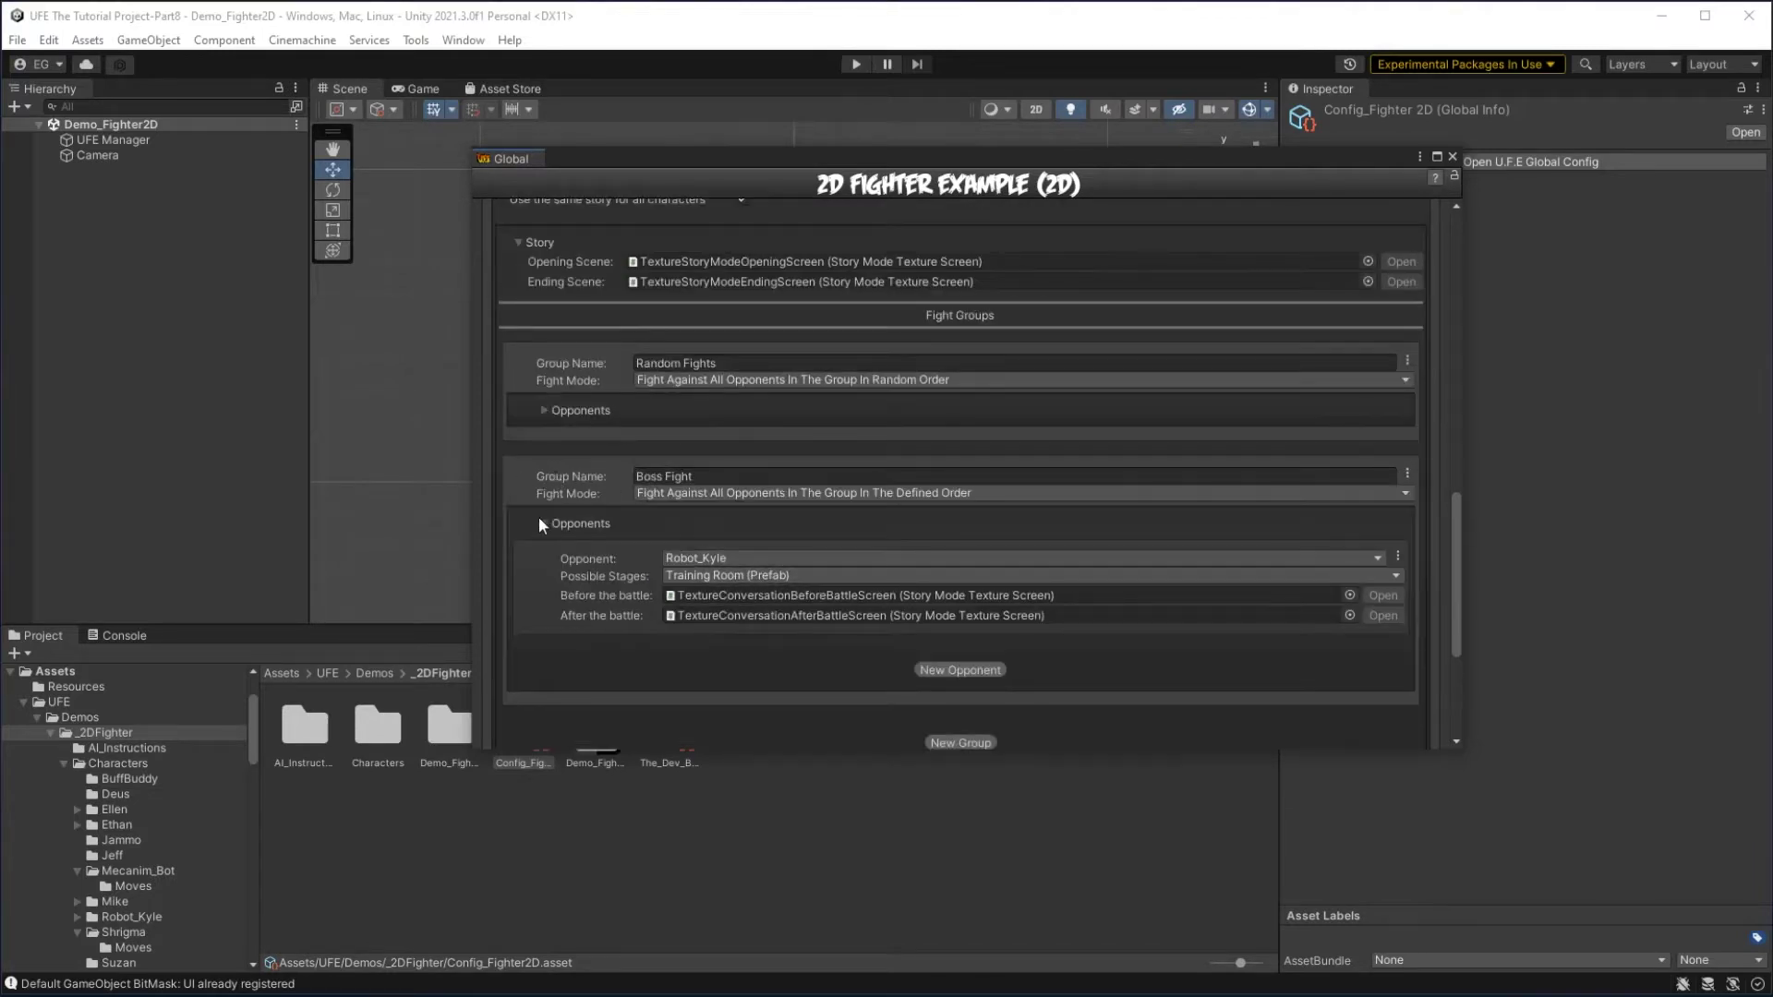
pyautogui.click(541, 523)
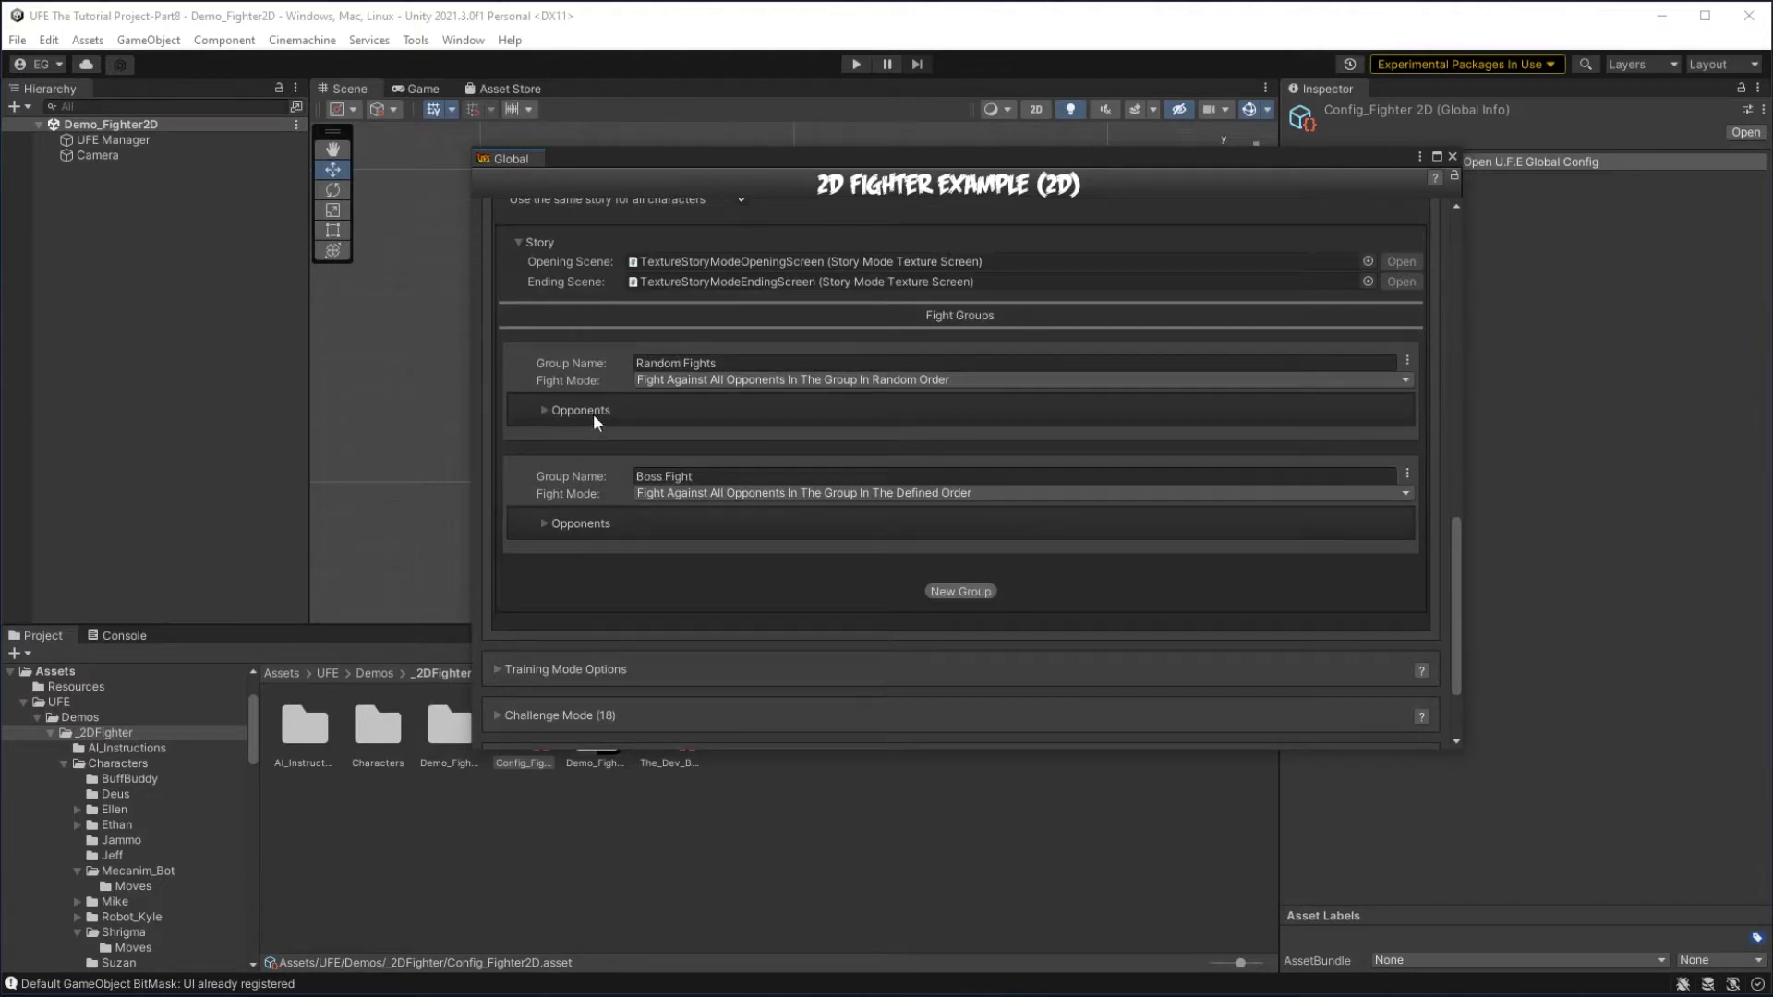
# Expand Random Fights' opponents list showing Ellen, Mecanim_Bot and Mike.
pyautogui.click(543, 408)
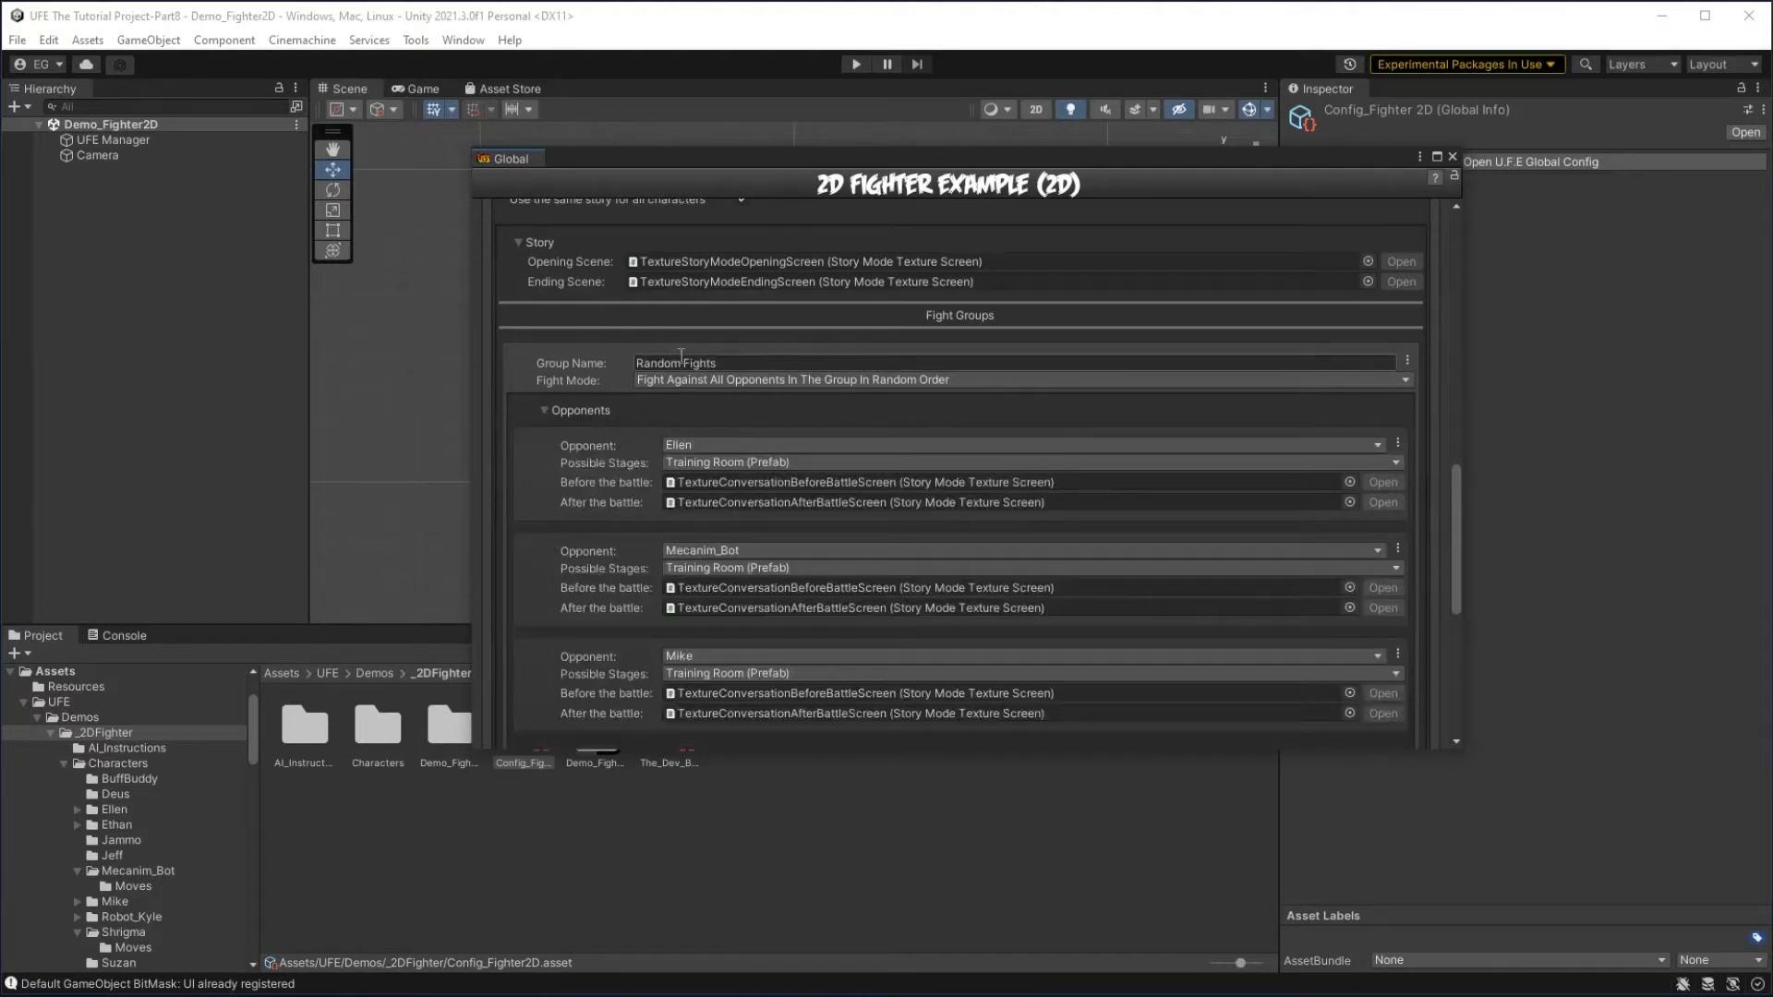
pyautogui.scroll(-3, 674, 357)
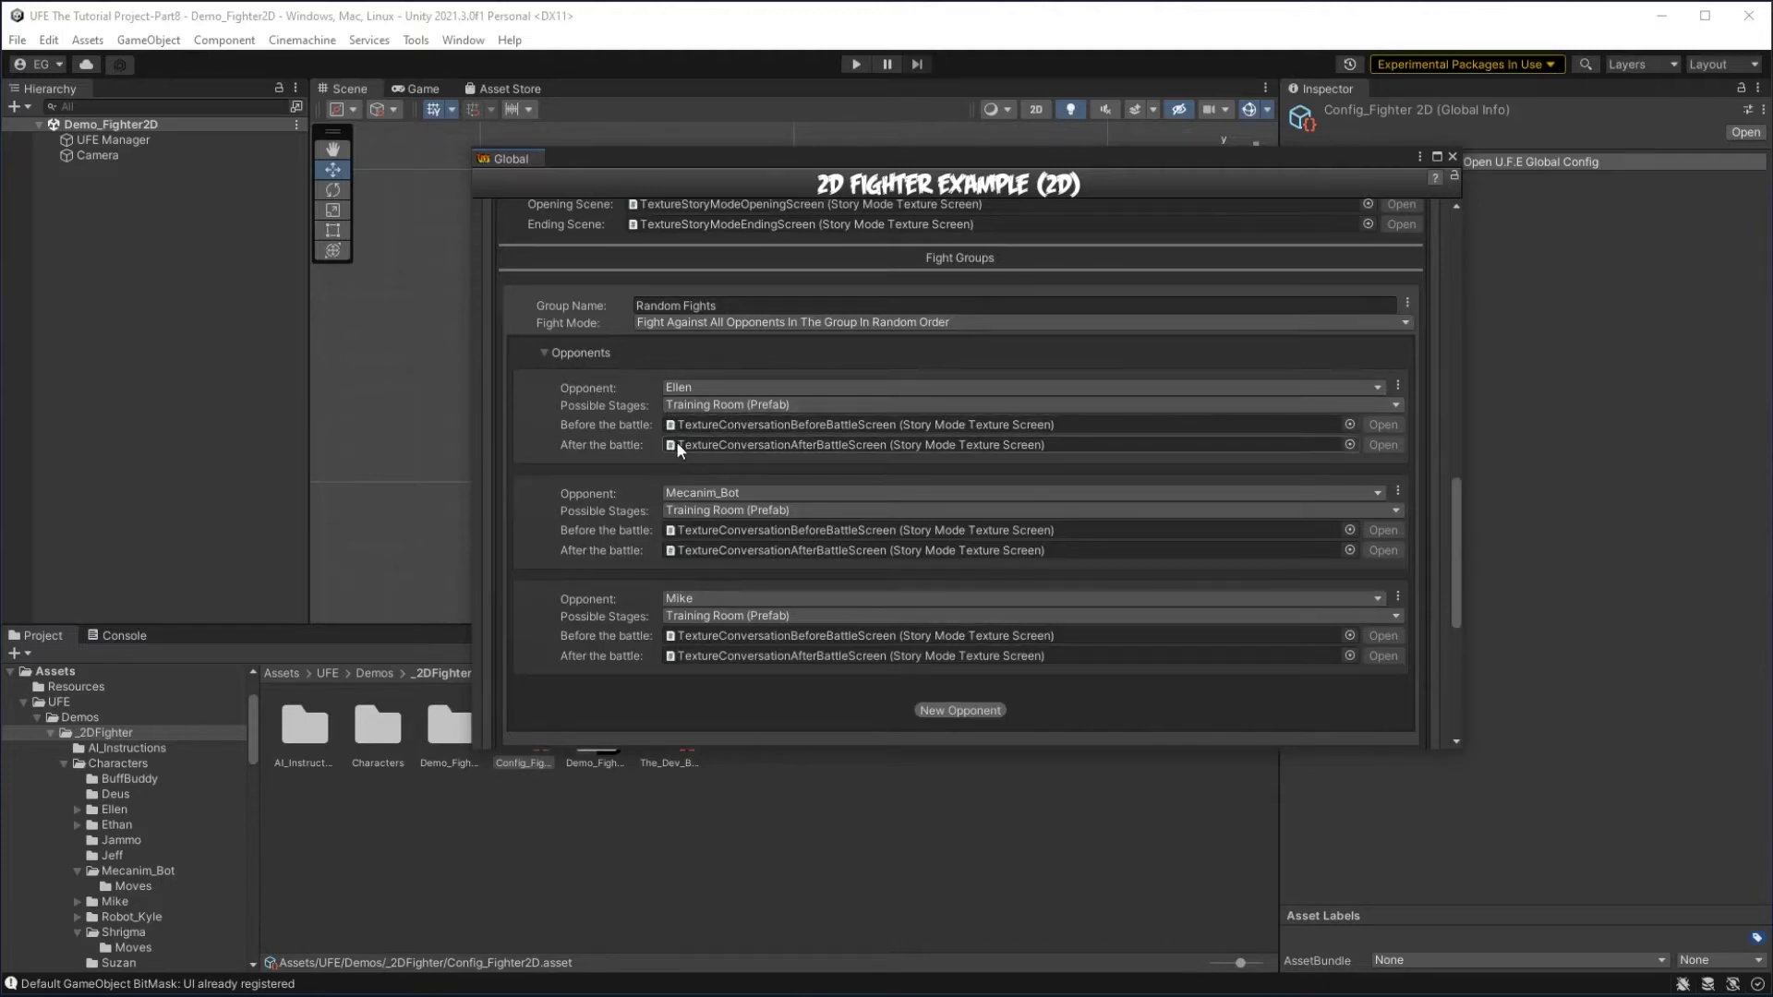
pyautogui.scroll(2, 733, 445)
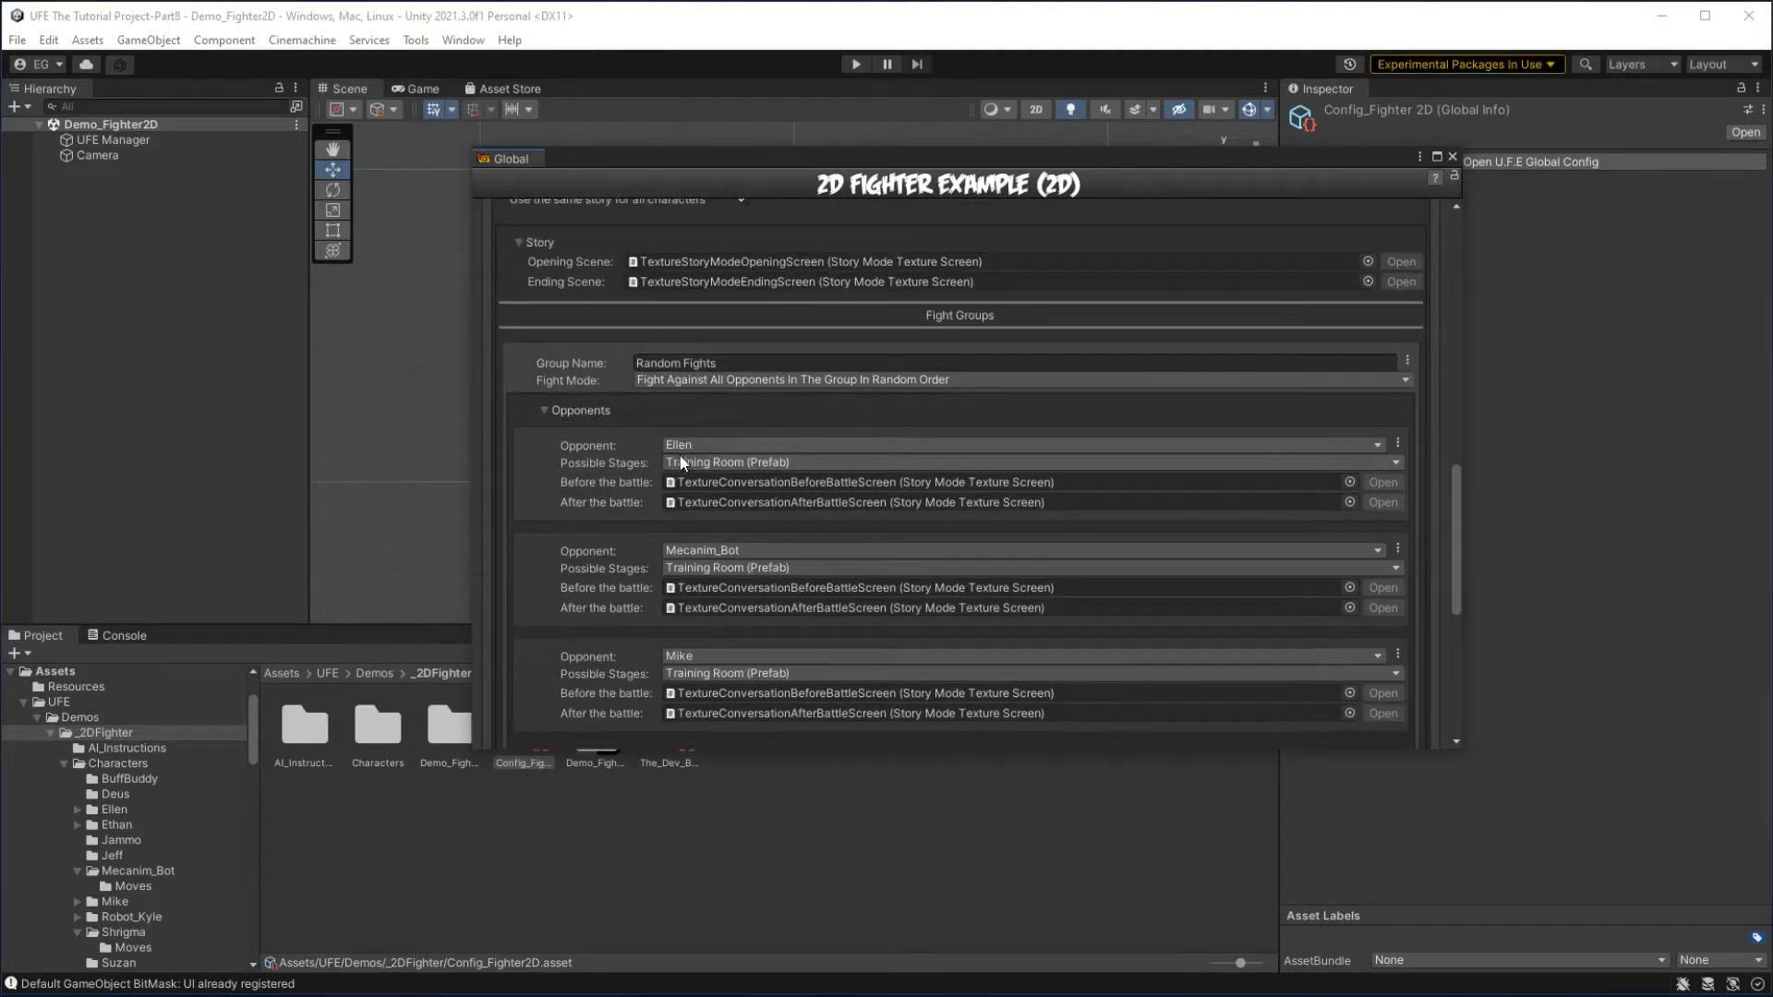
# Try Fight Against Several Opponents with 2 opponents, then revert to All Opponents In Random Order.
pyautogui.click(694, 379)
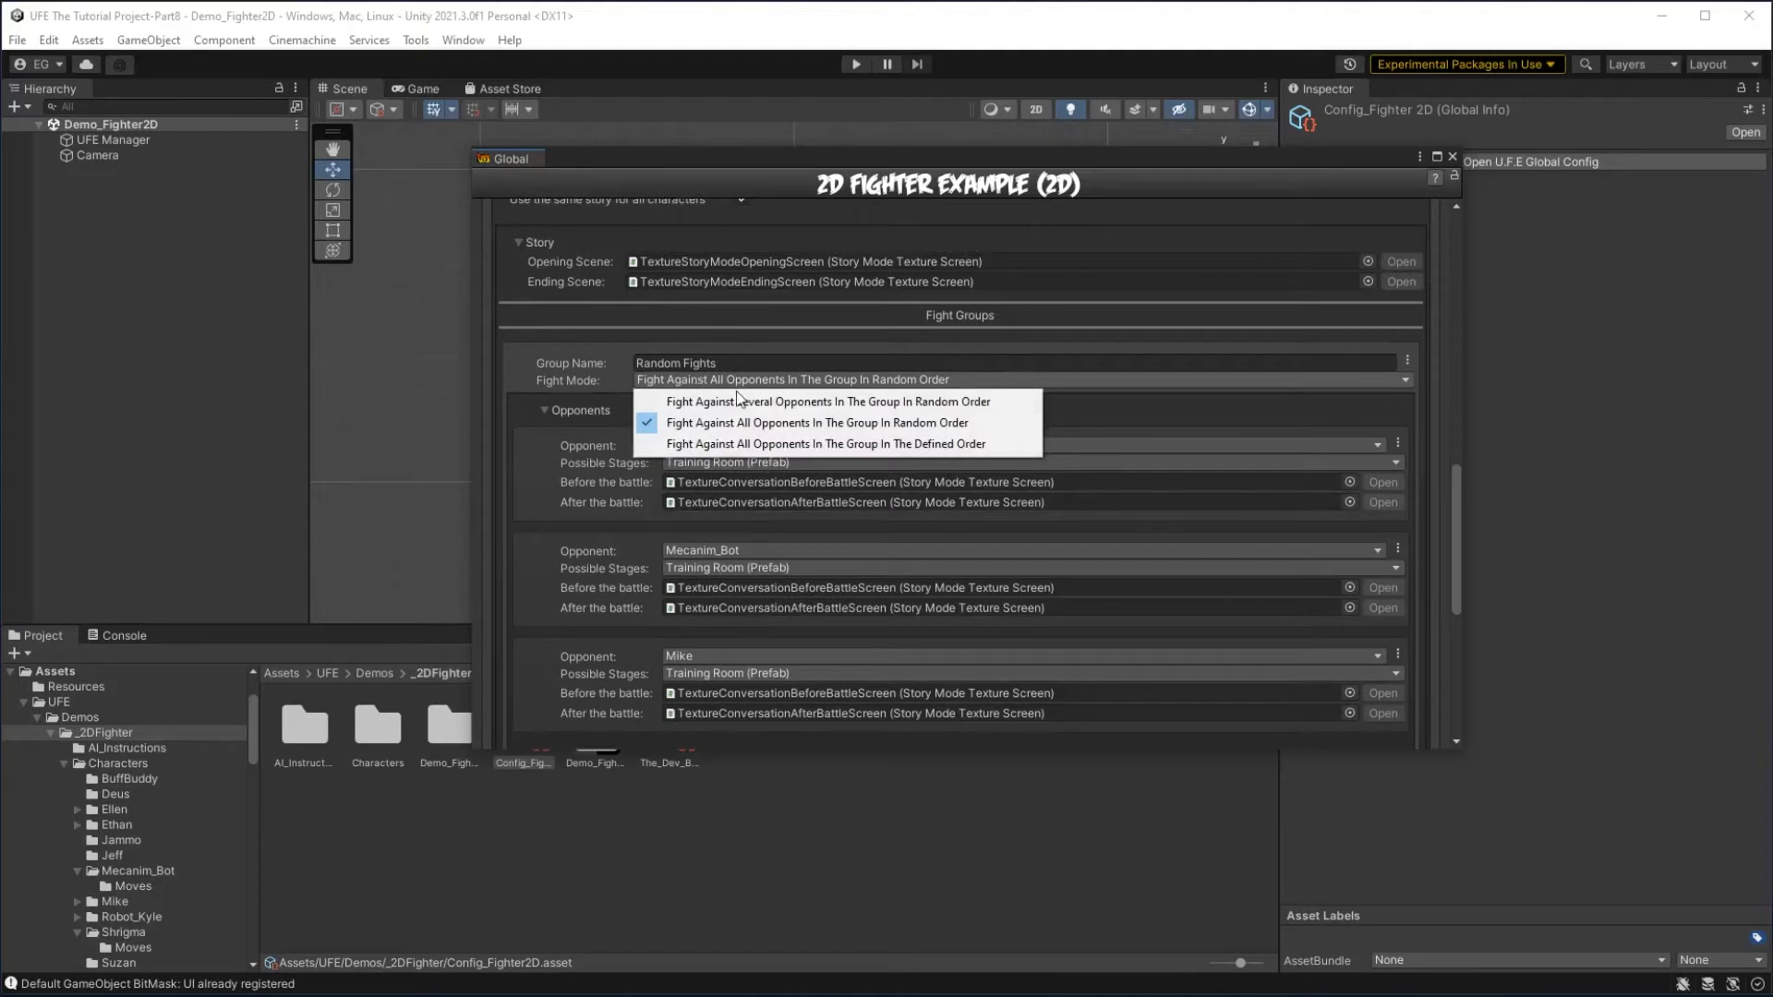
pyautogui.click(835, 402)
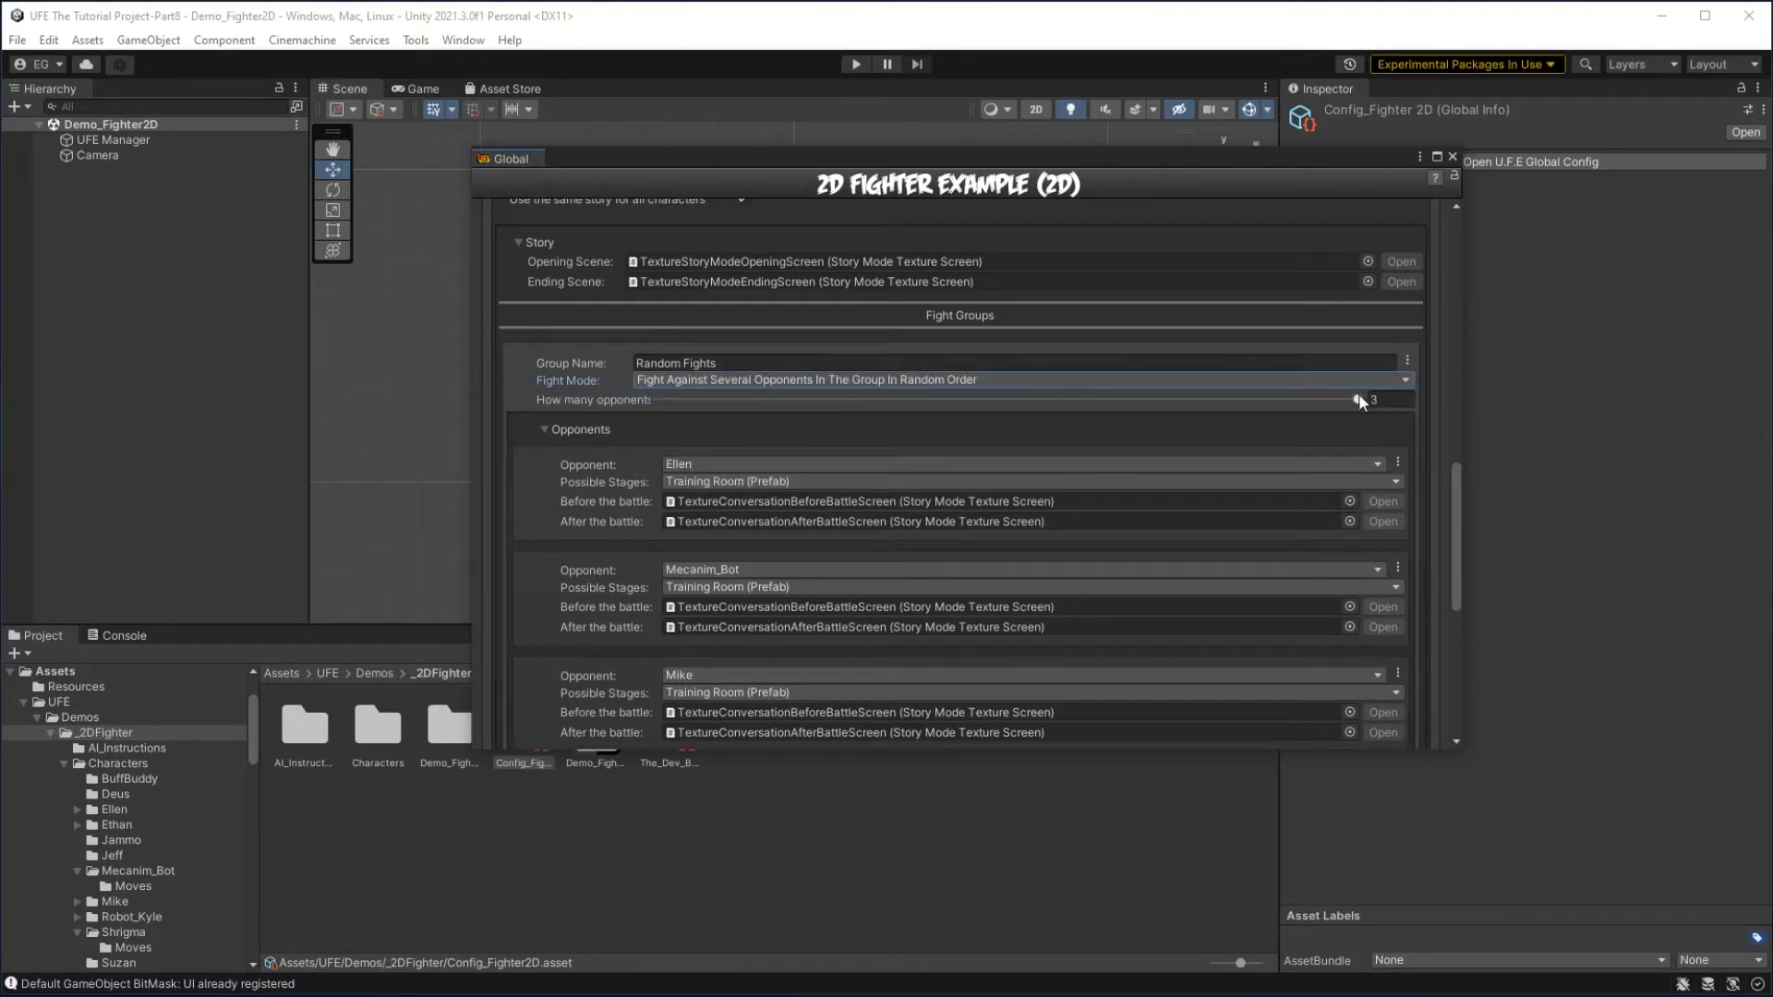
pyautogui.moveTo(1355, 399); pyautogui.dragTo(1289, 403)
pyautogui.scroll(-5, 953, 595)
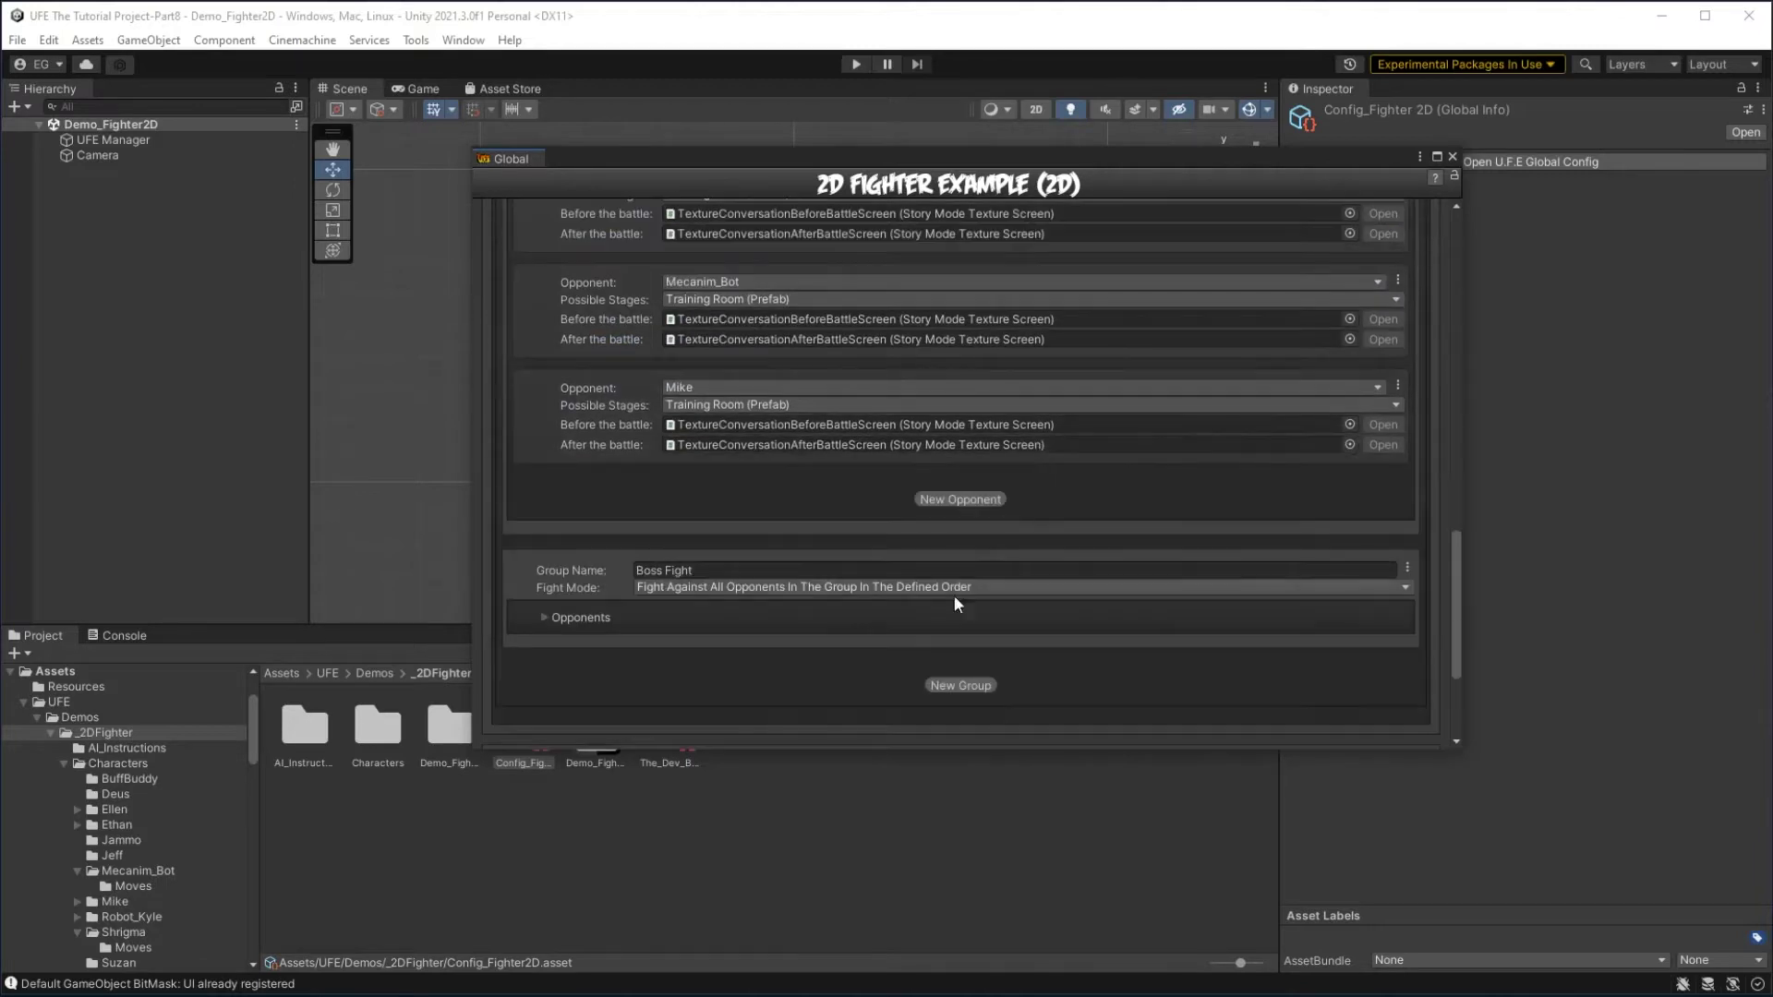
pyautogui.scroll(4, 709, 321)
pyautogui.click(703, 323)
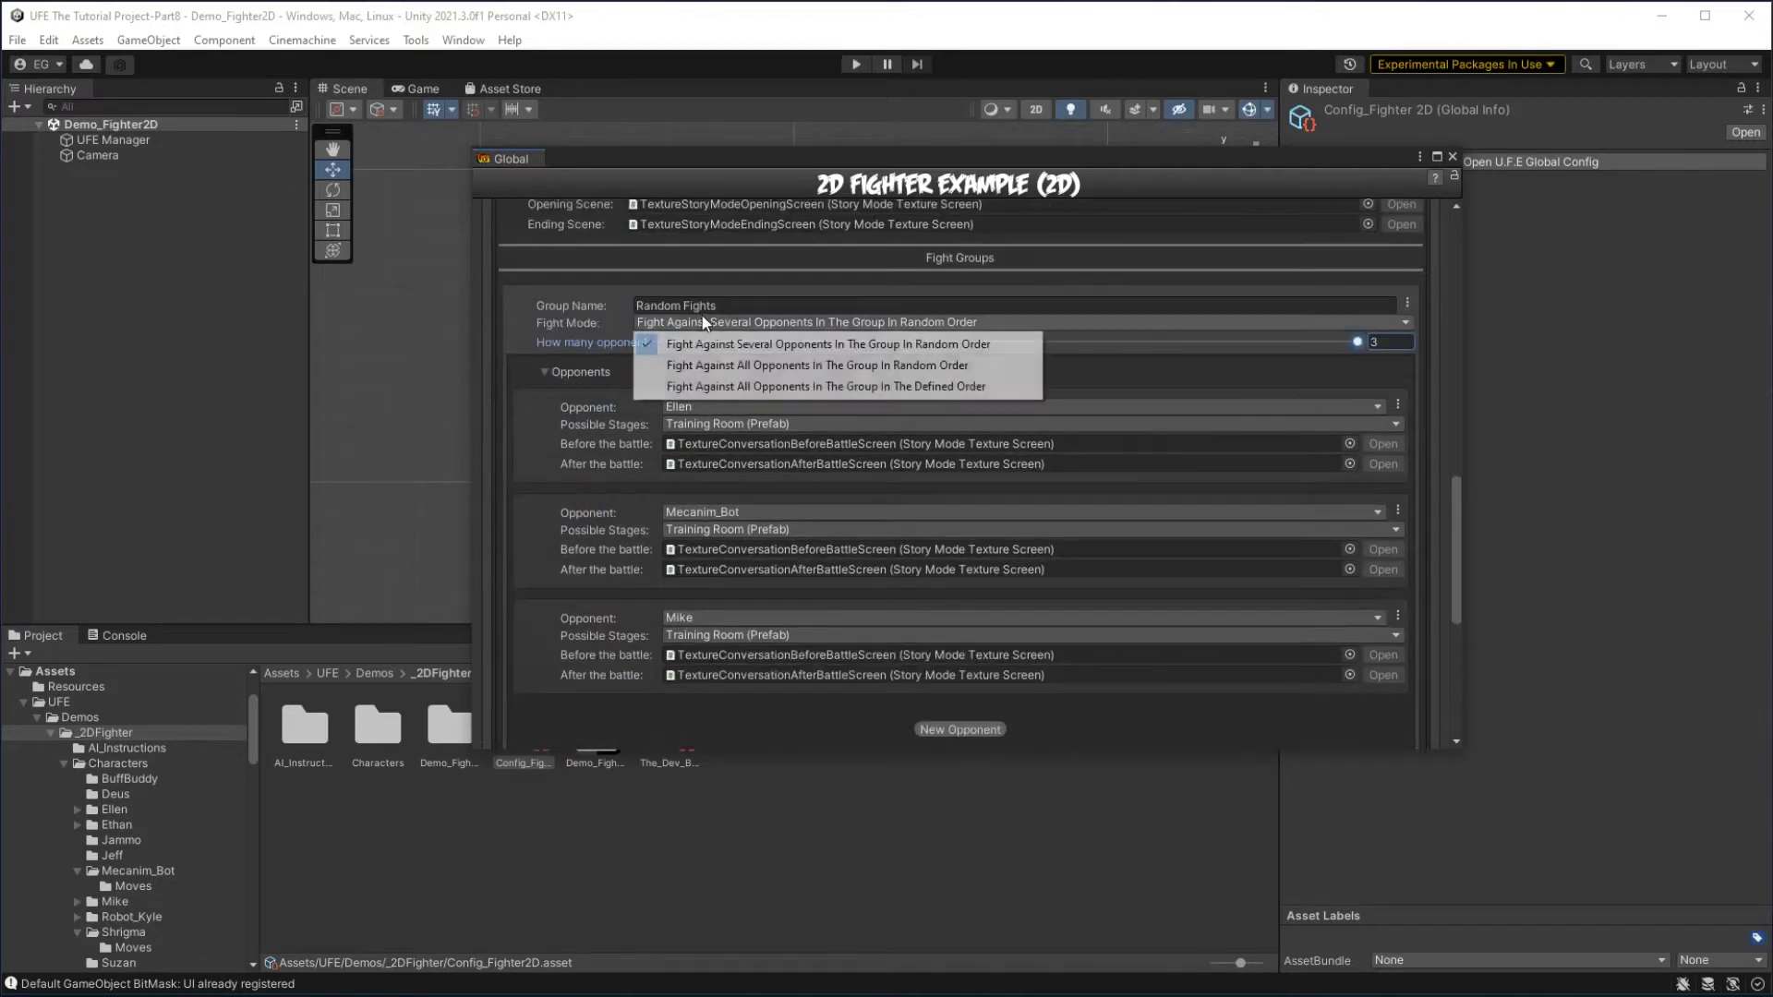
pyautogui.click(723, 365)
pyautogui.scroll(5, 1119, 591)
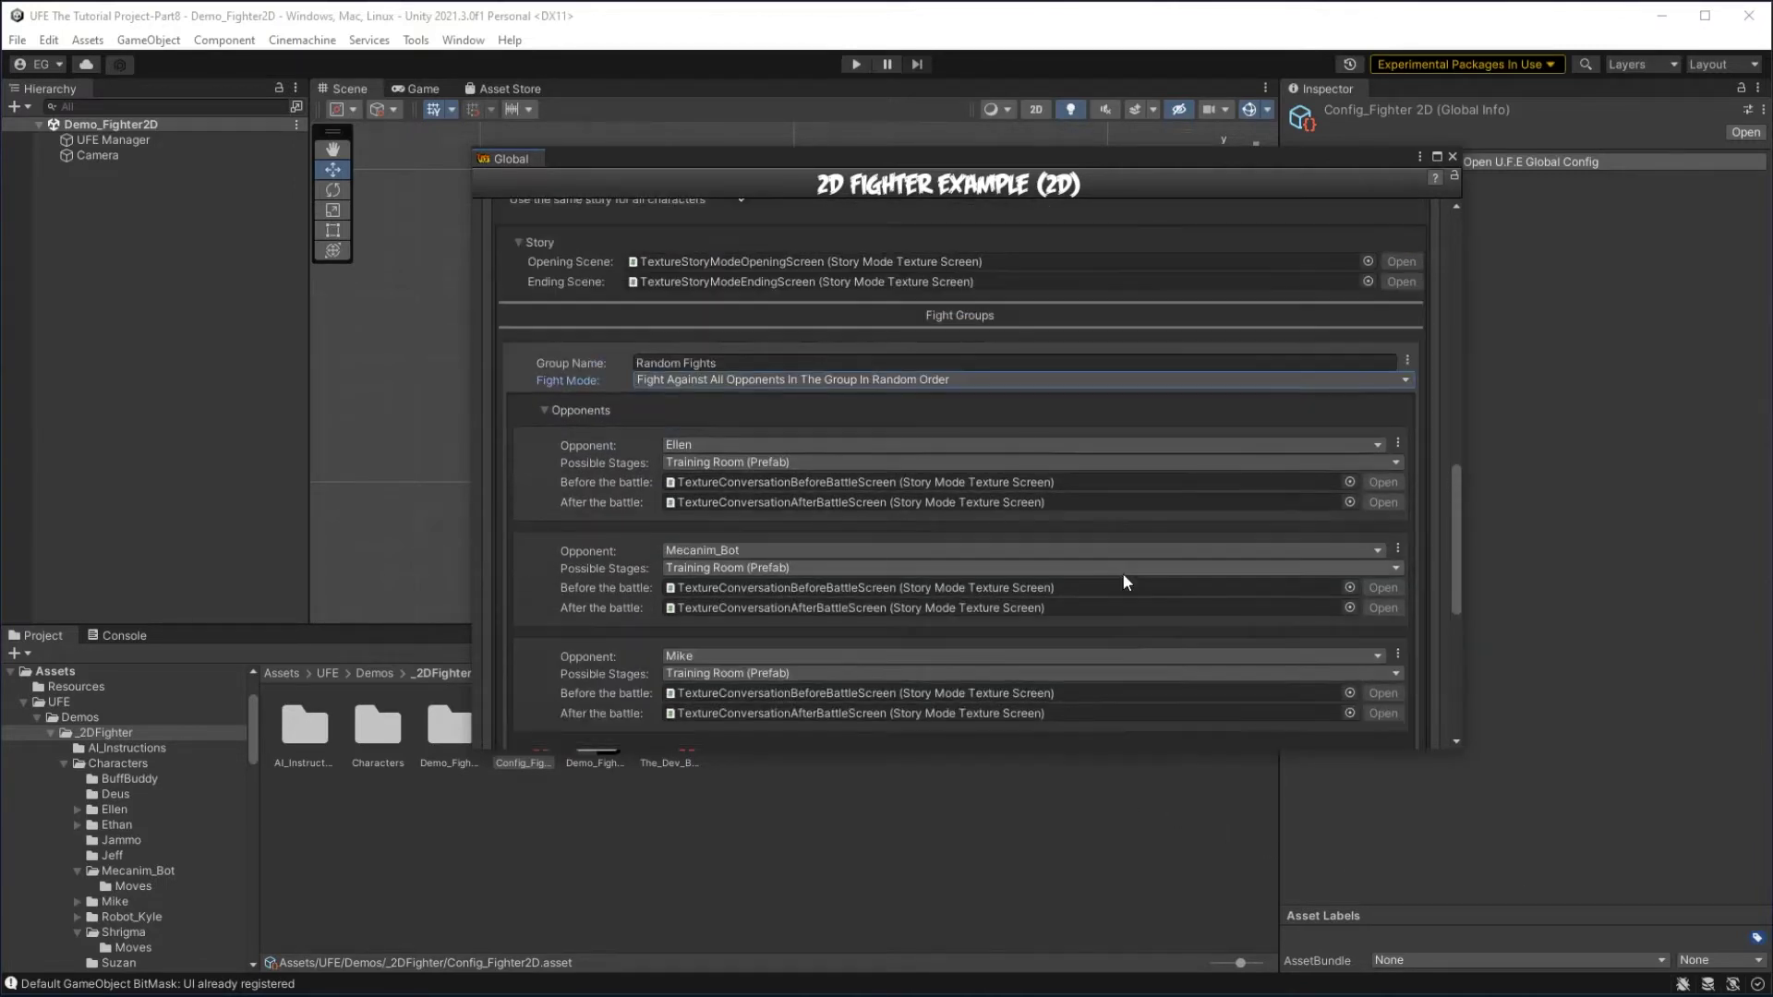
# Toggle Allow mirror matches, inspect Robot Kyle's and Ellen's stories, and re-enable the shared story.
pyautogui.scroll(1, 1072, 587)
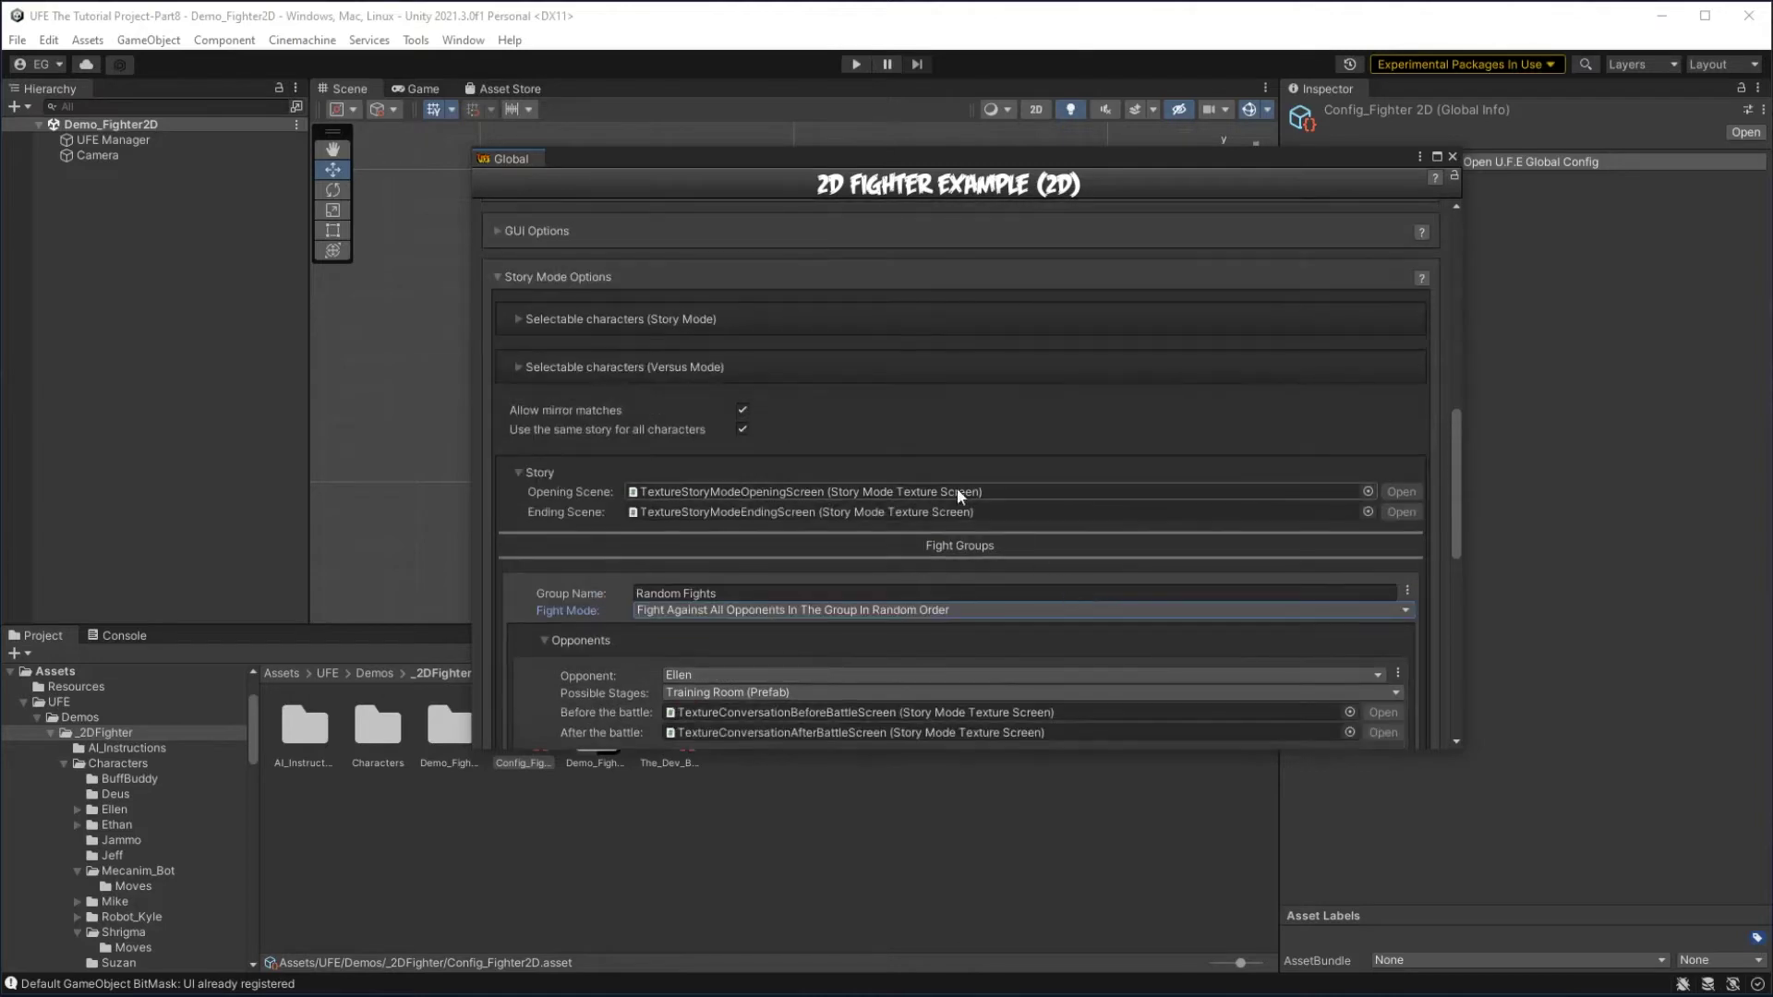
pyautogui.click(742, 410)
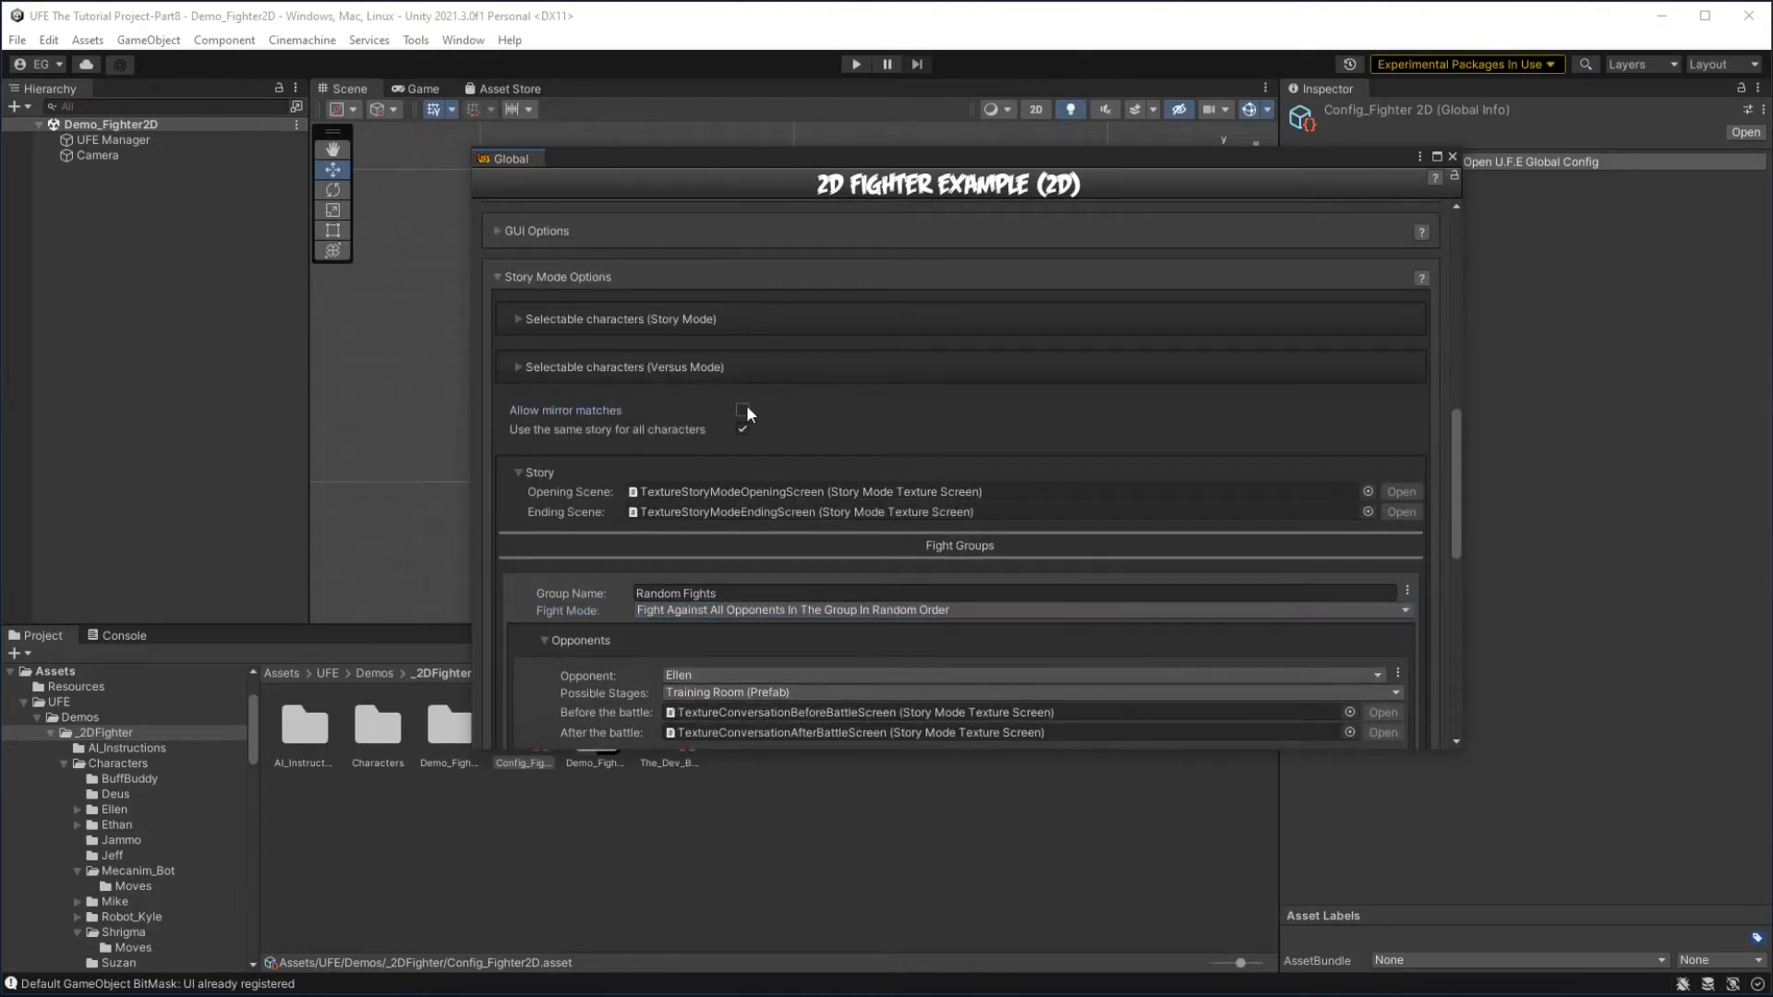
pyautogui.click(523, 470)
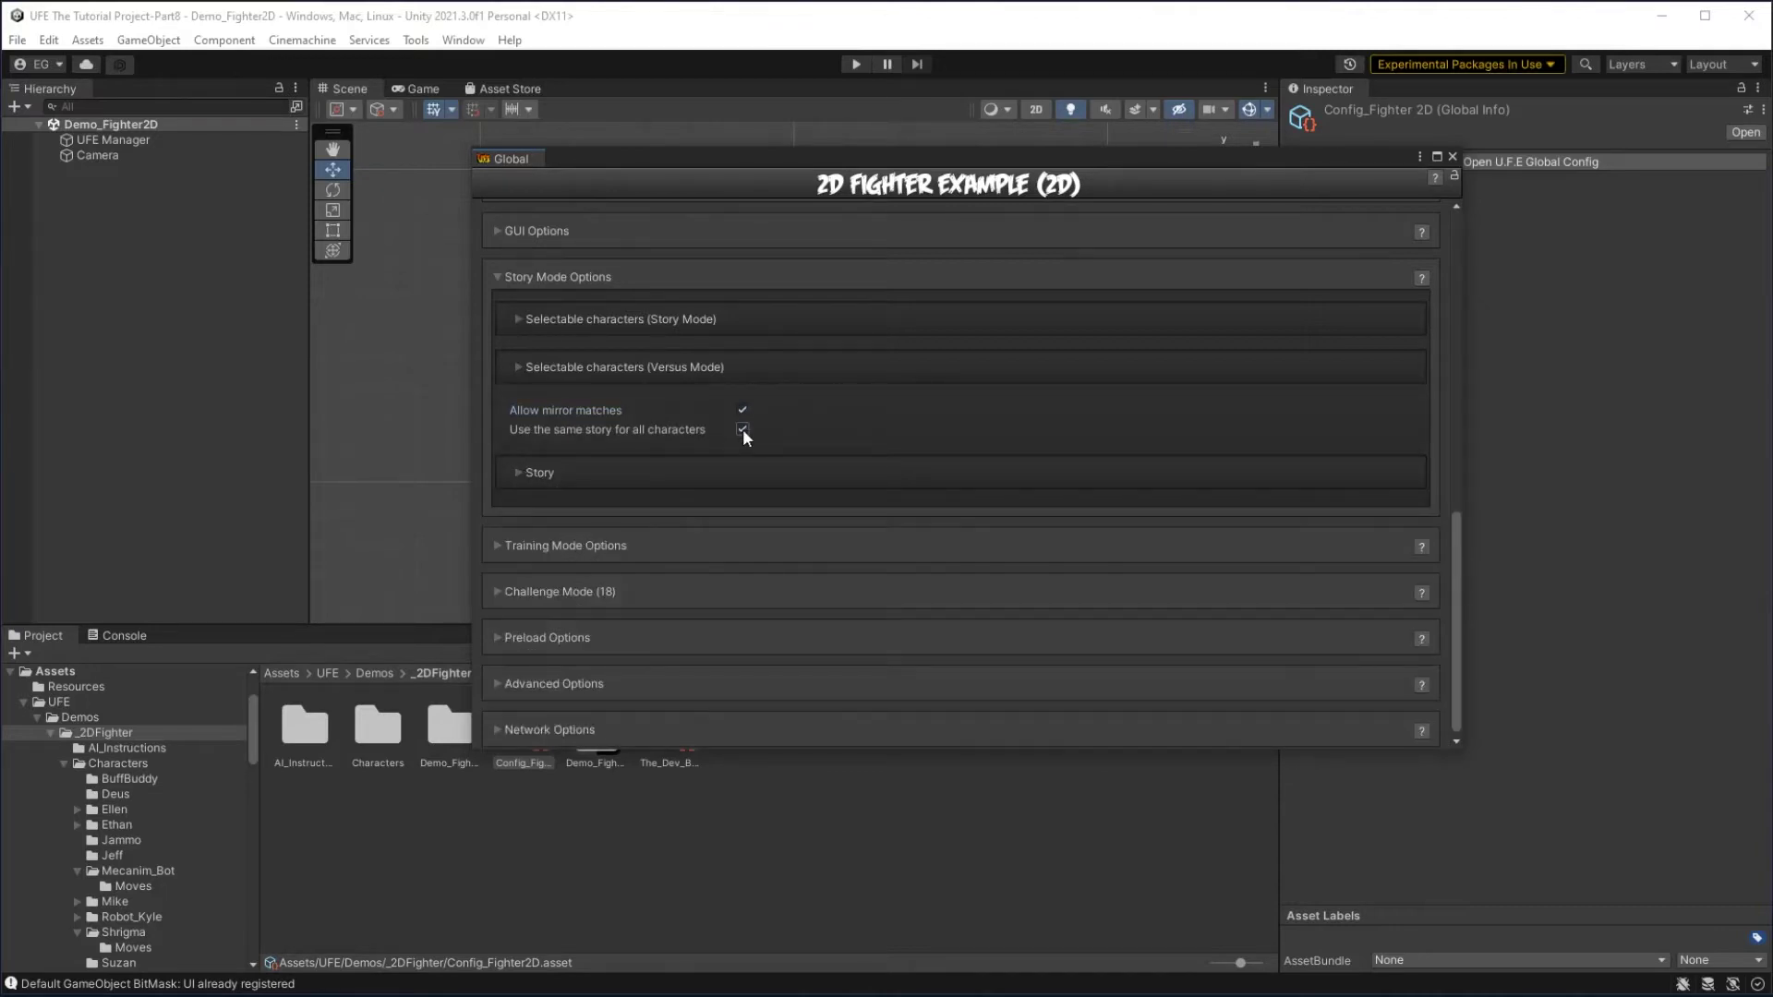
pyautogui.click(742, 429)
pyautogui.scroll(-2, 539, 395)
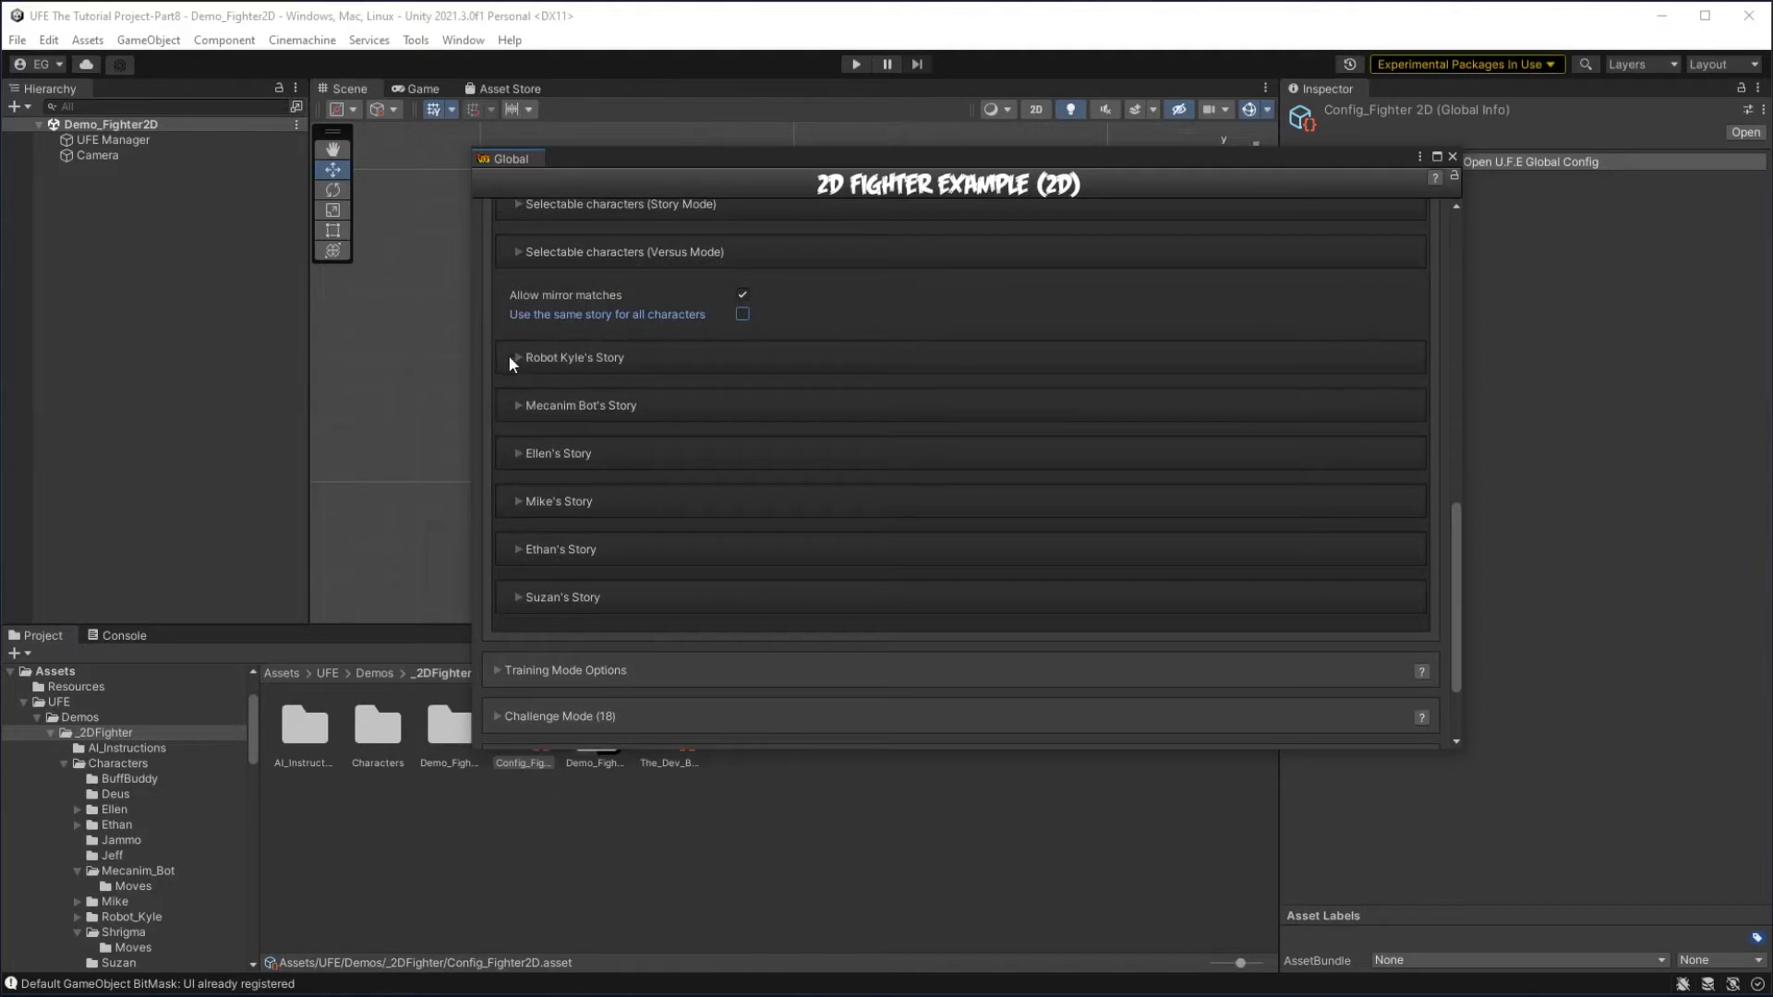
pyautogui.click(517, 357)
pyautogui.click(518, 357)
pyautogui.click(517, 452)
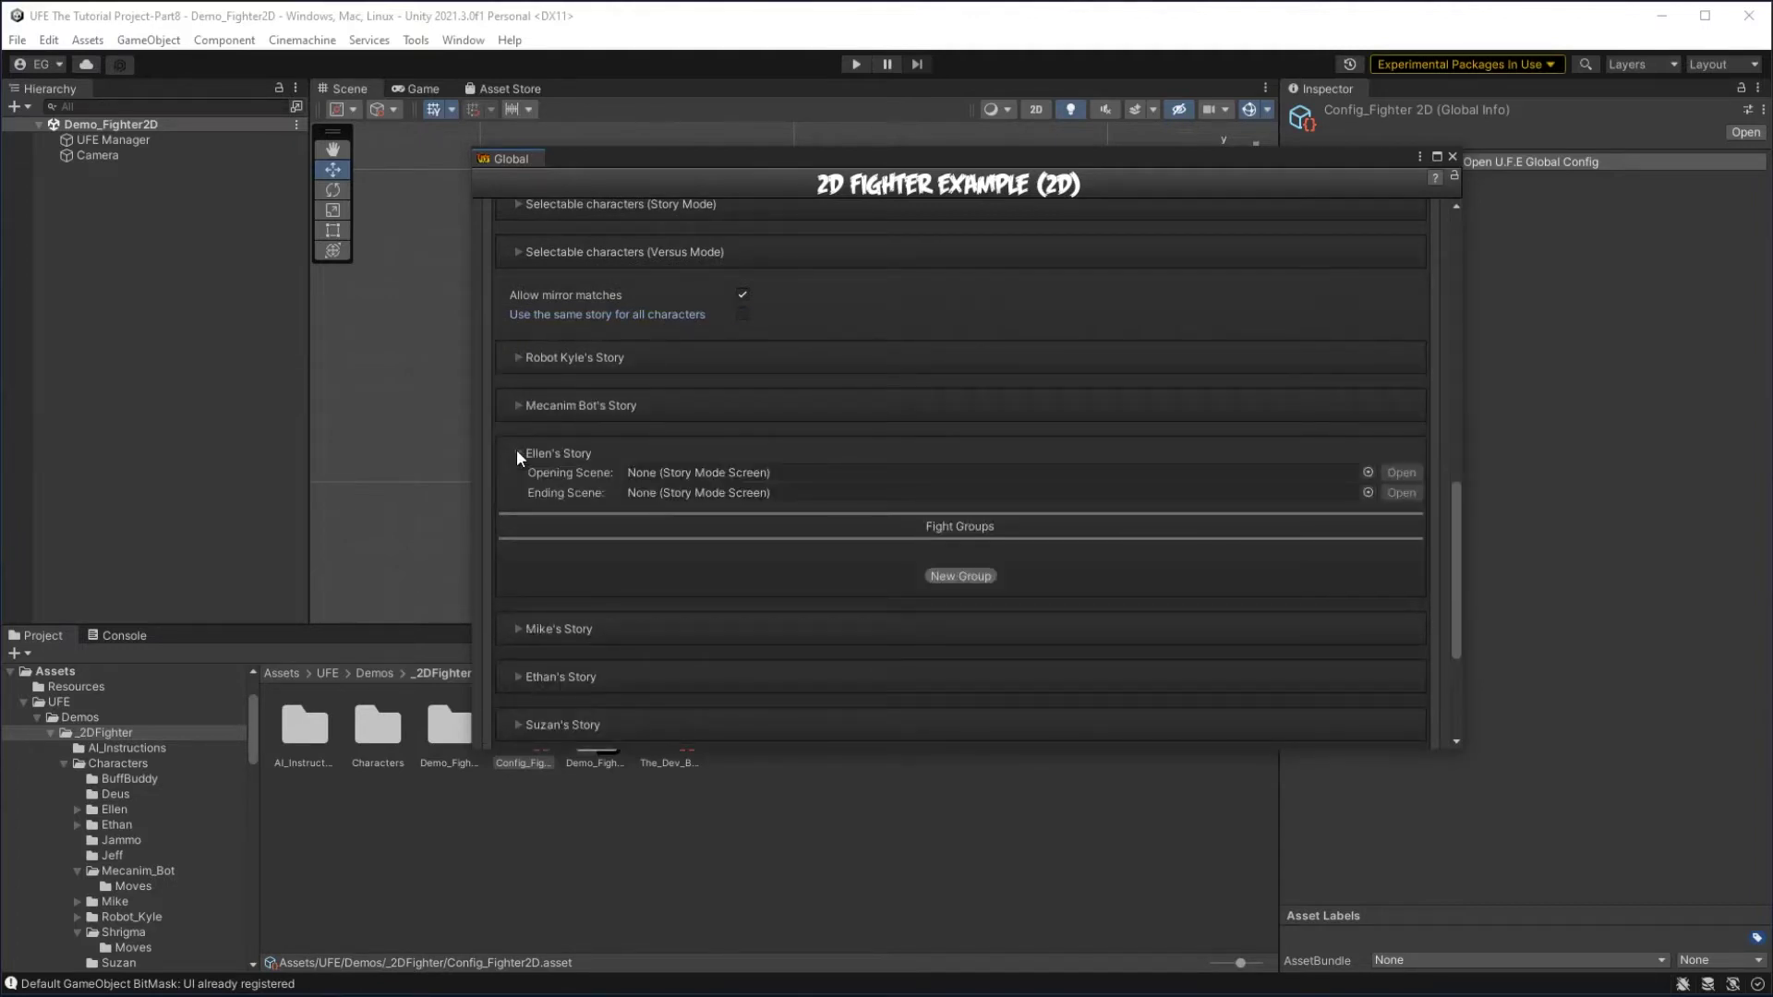
pyautogui.click(517, 453)
pyautogui.click(743, 314)
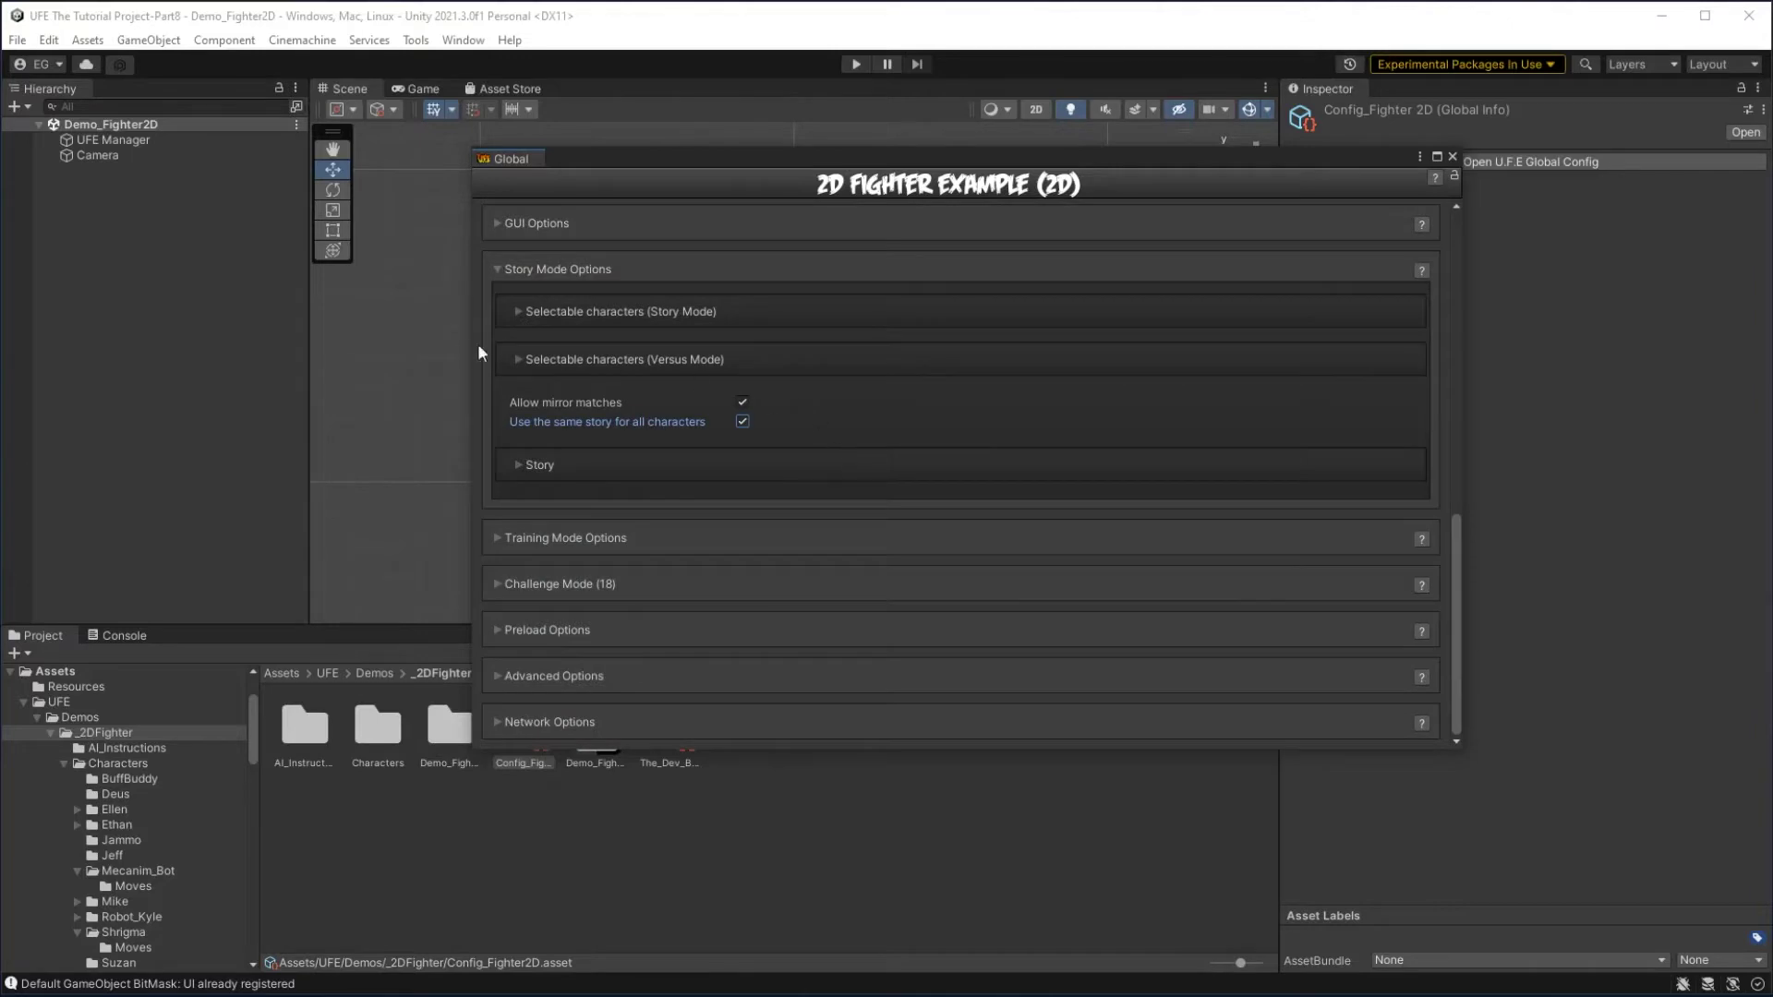
# Check Story and Versus selectable characters, then type Buff Buddy's line 'Wrong for fighting you...'.
pyautogui.click(516, 310)
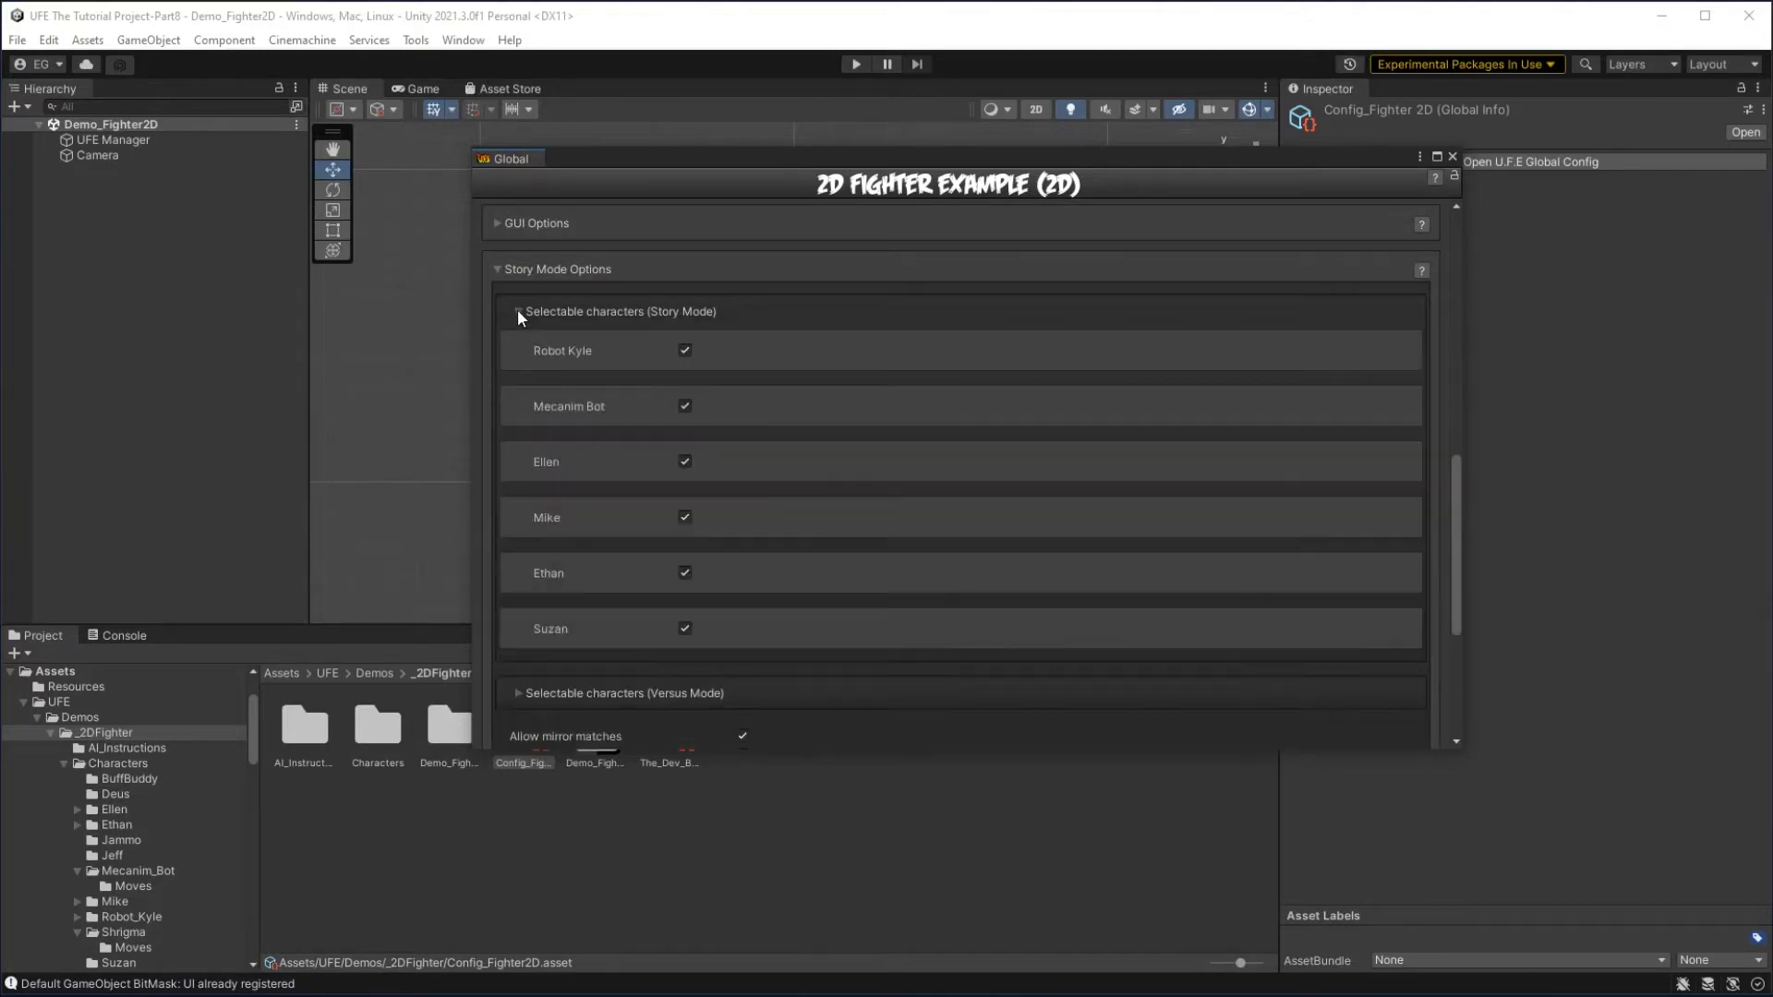
pyautogui.click(517, 310)
pyautogui.click(518, 359)
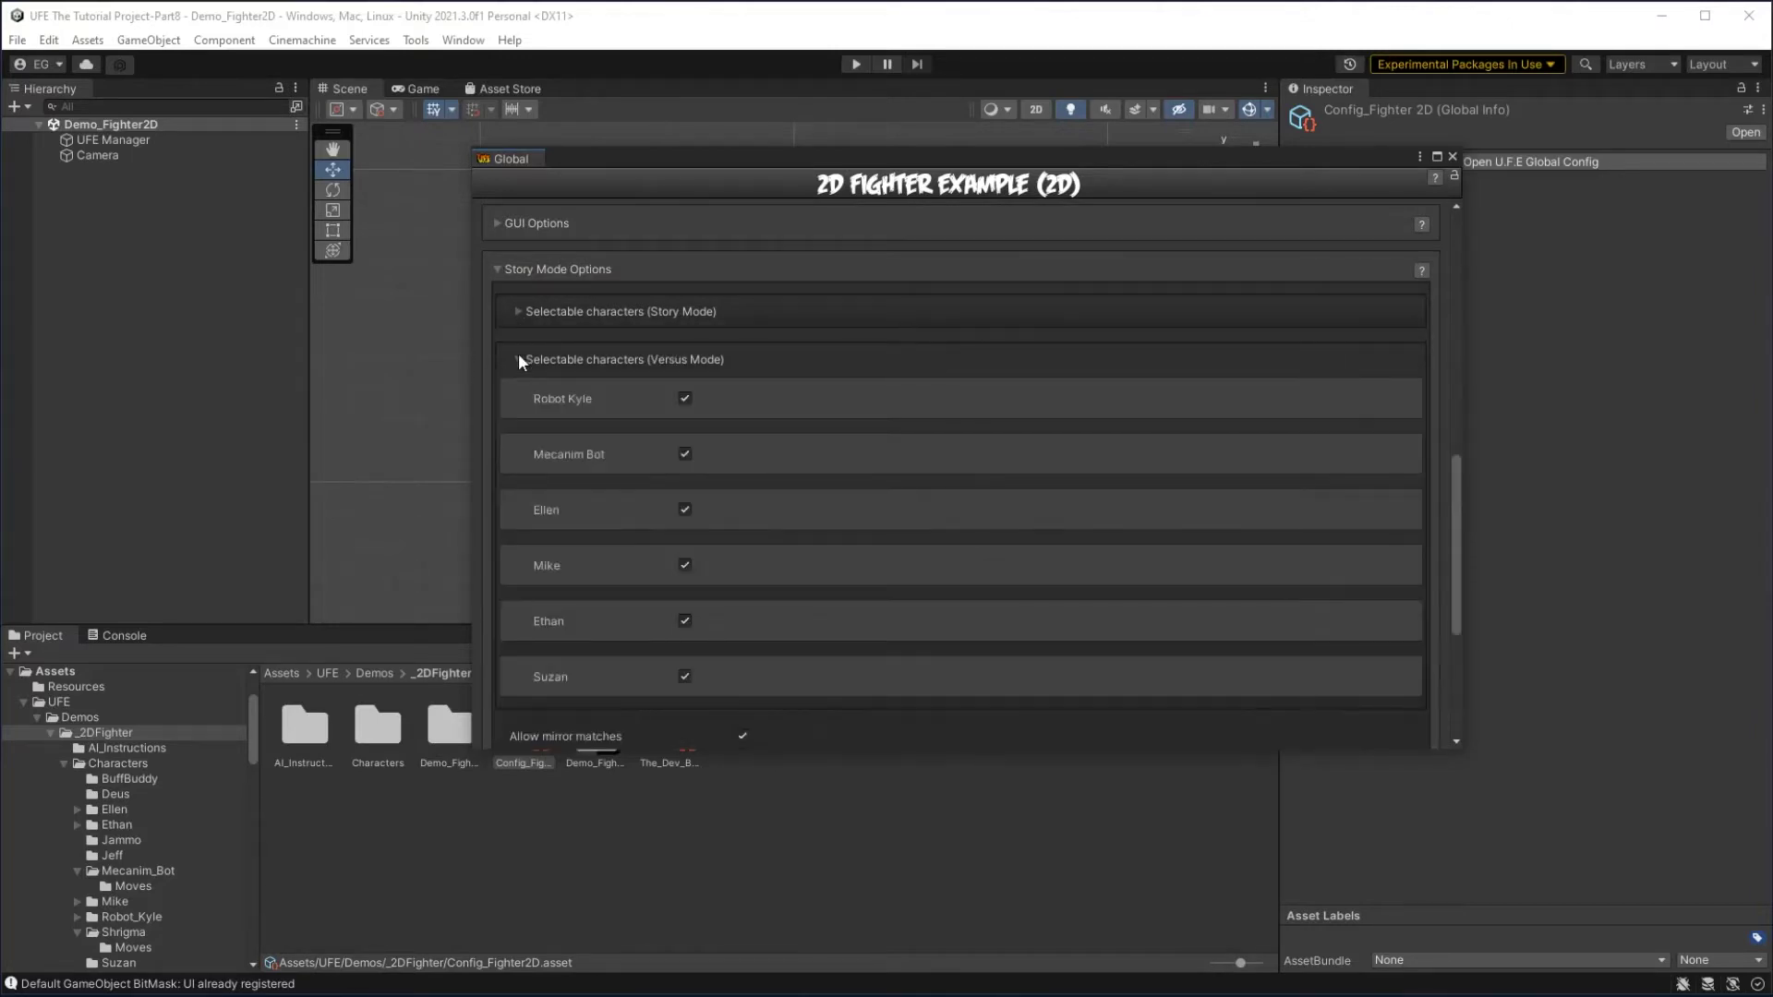
pyautogui.click(518, 359)
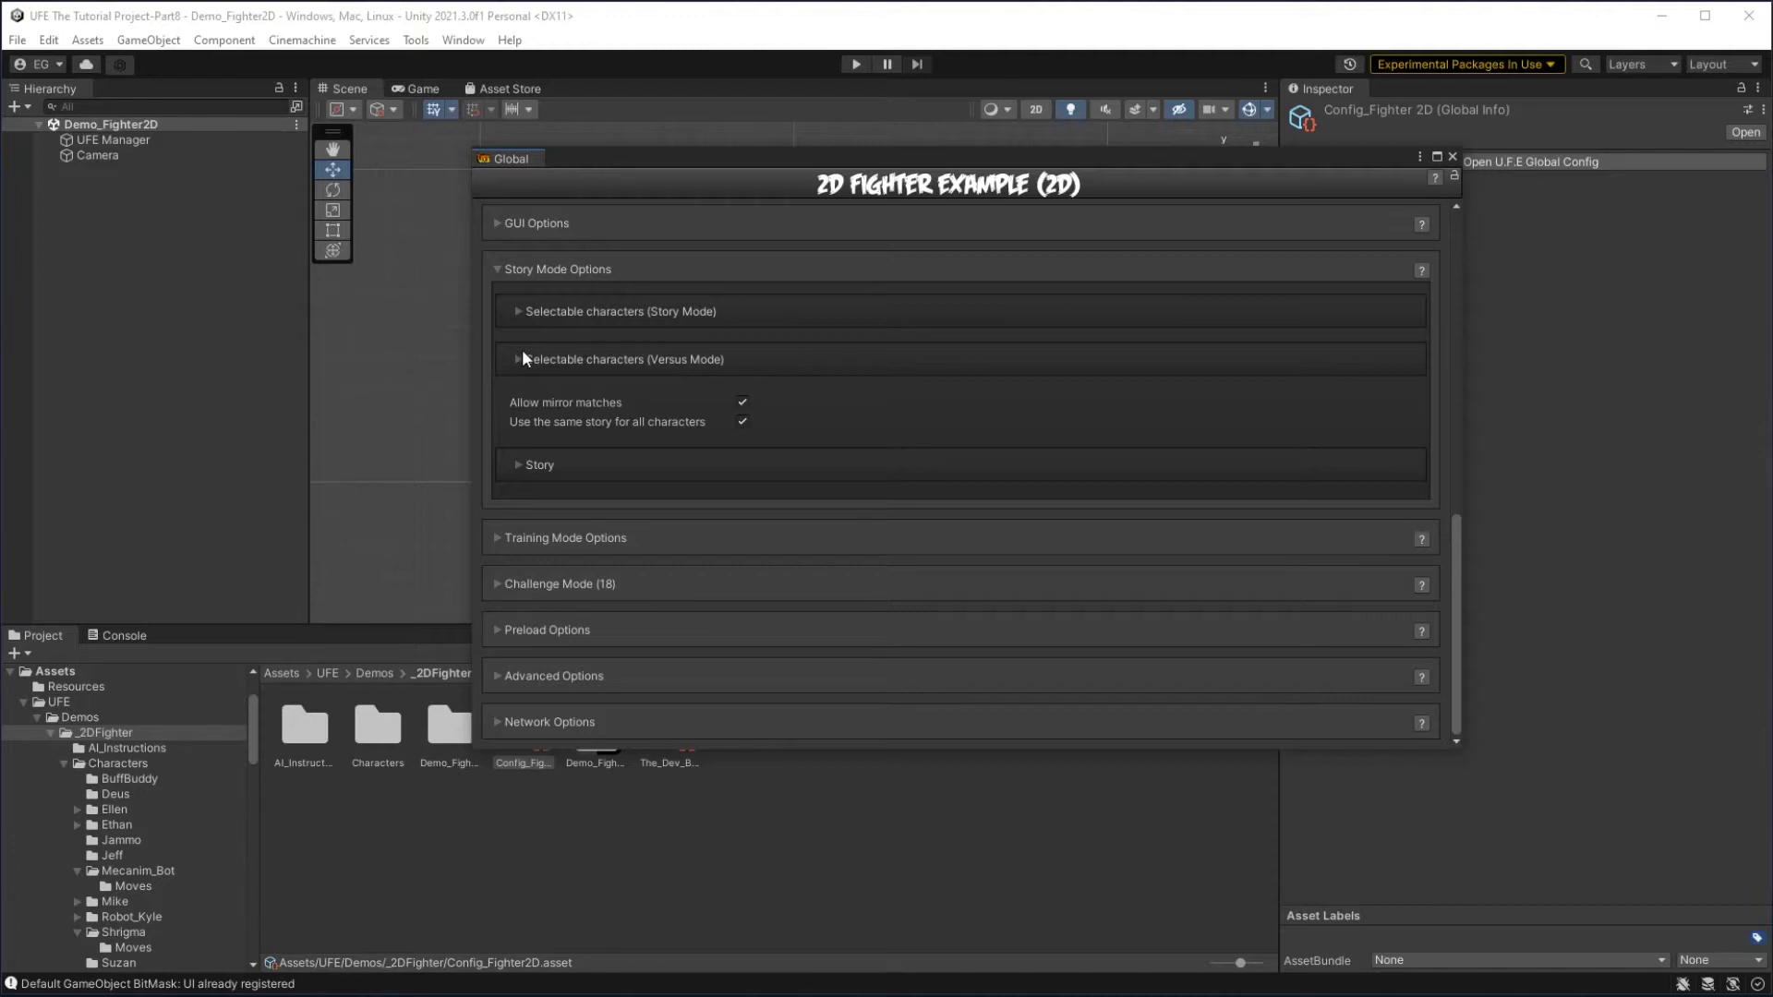
pyautogui.write('Wrong for fighting you.')
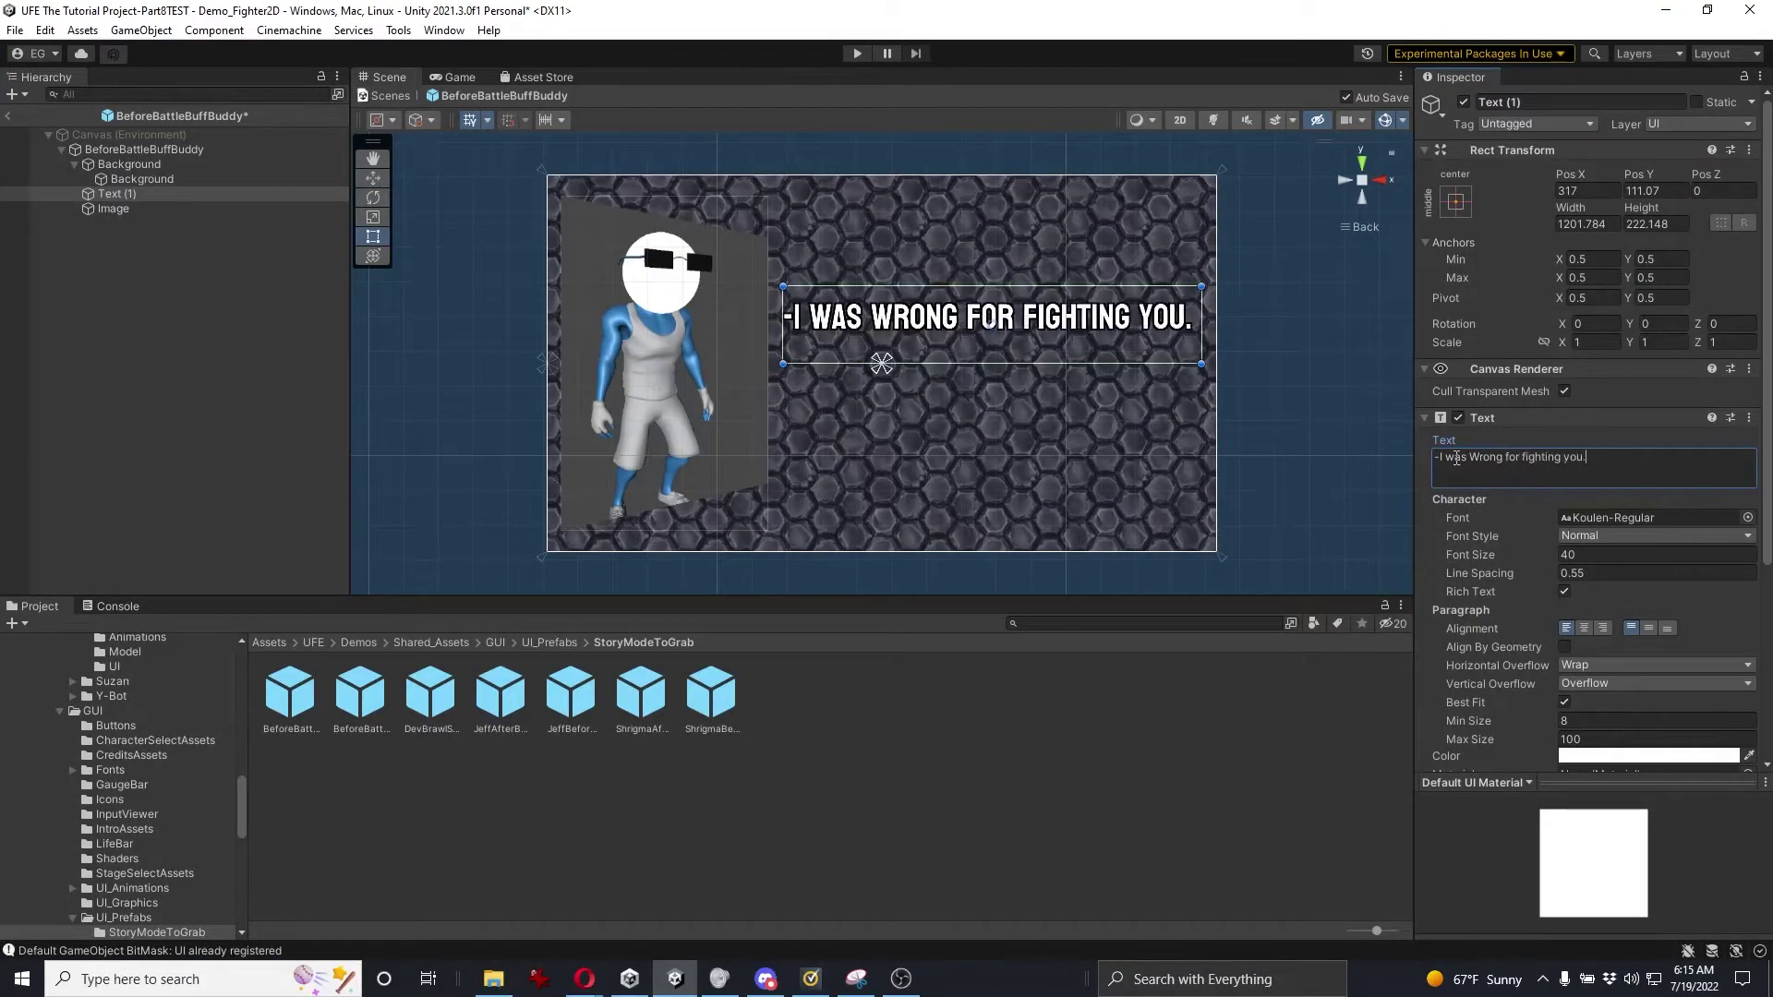
pyautogui.write(' I have much to learn. Let me join')
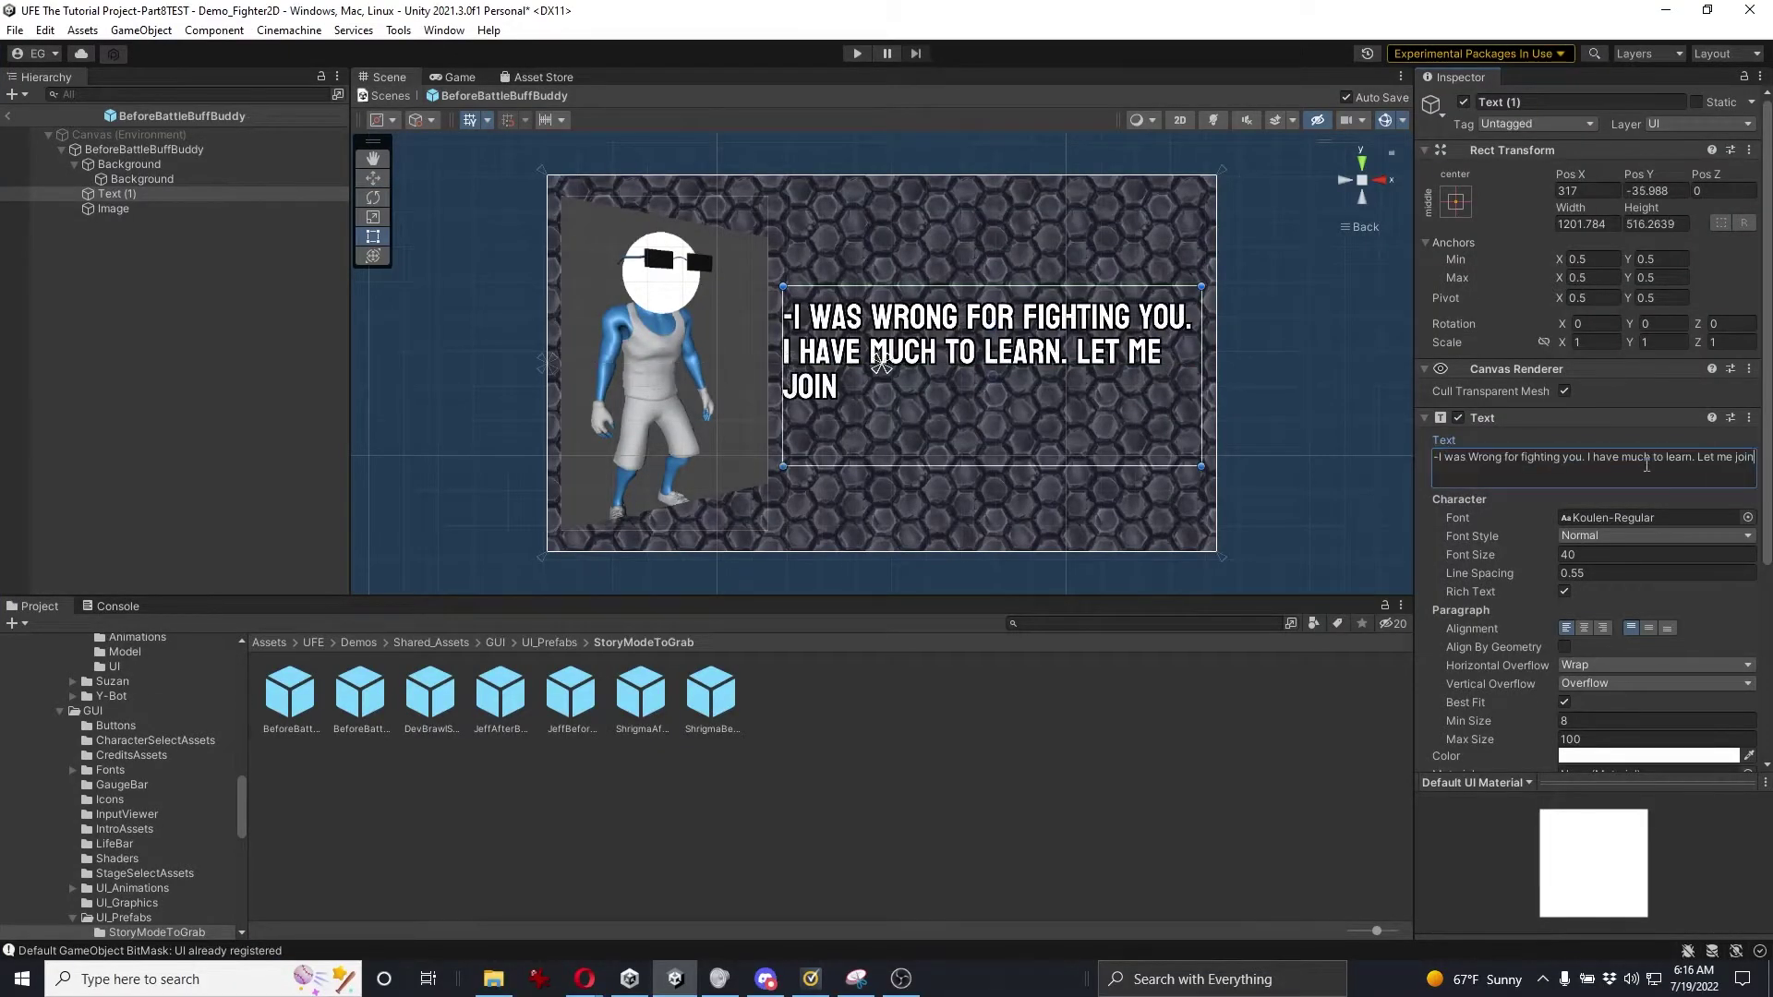
pyautogui.write(' your side (and also cplayable)')
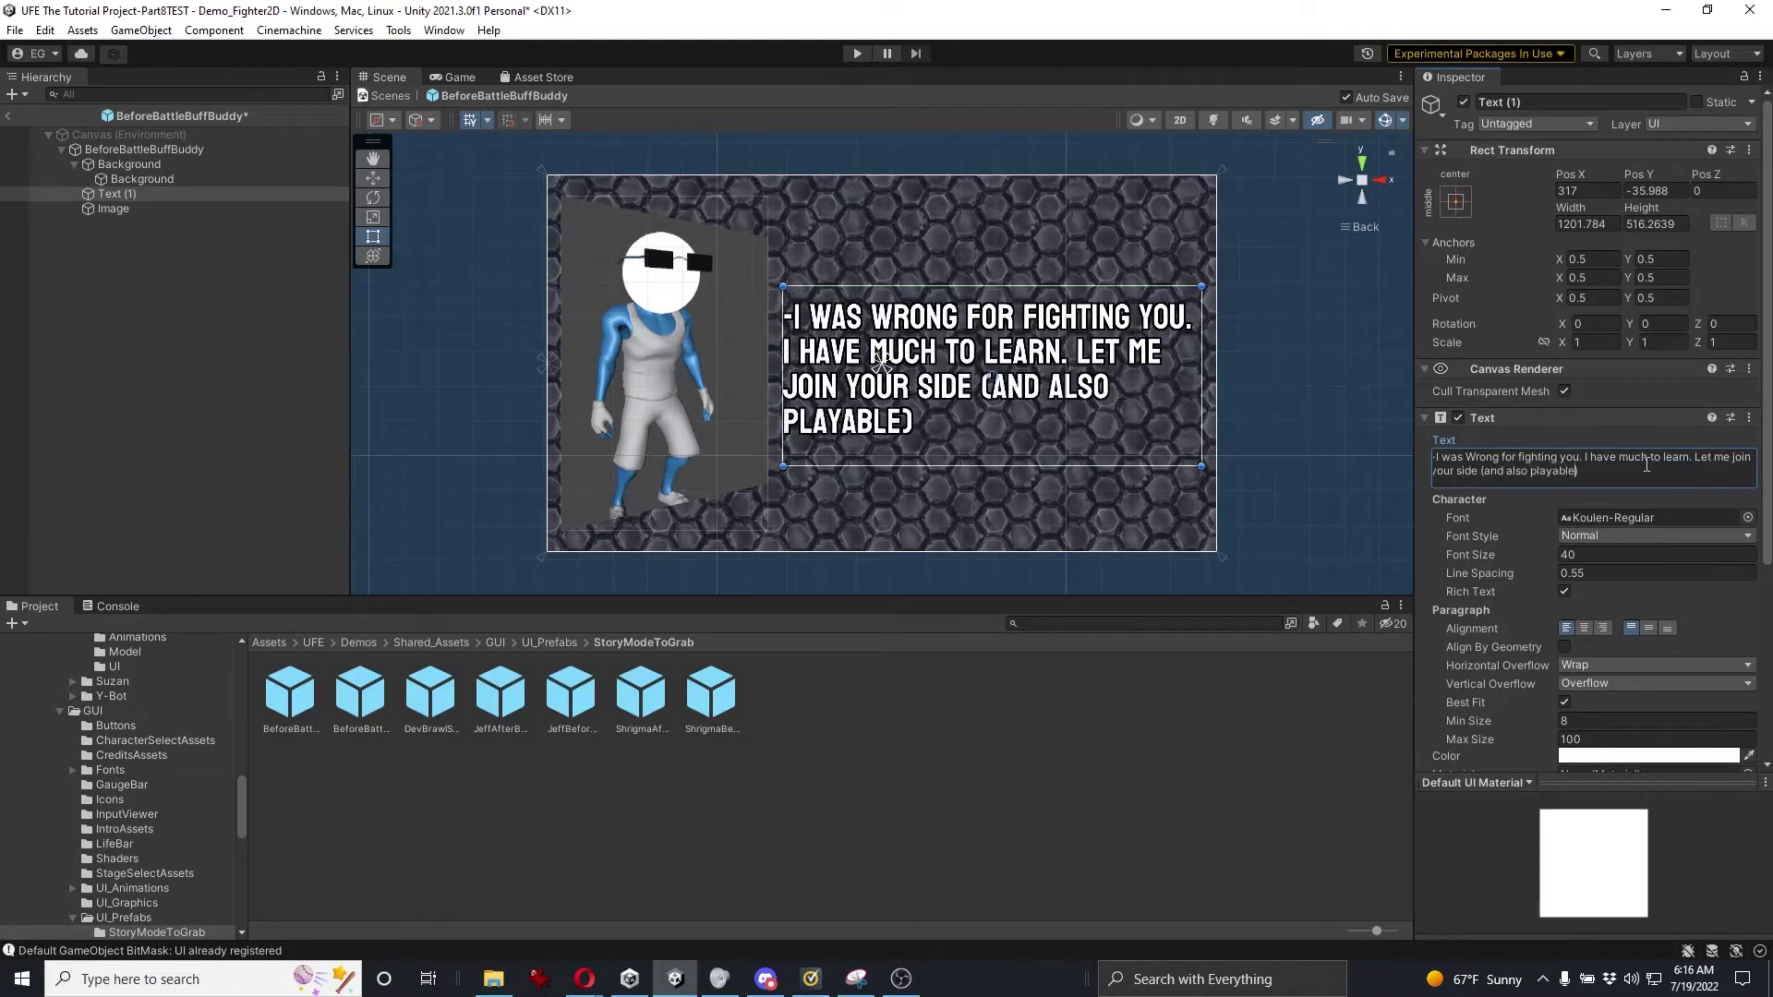
# Finish the dialogue as '(and also cast of playable characters).' and commit the text edit.
pyautogui.press('Left')
pyautogui.press('Left')
pyautogui.press('Left')
pyautogui.press('Left')
pyautogui.press('Left')
pyautogui.press('Left')
pyautogui.press('Left')
pyautogui.press('Left')
pyautogui.press('Left')
pyautogui.write('cast of')
pyautogui.press('Right')
pyautogui.press('Right')
pyautogui.press('Right')
pyautogui.press('Right')
pyautogui.press('Right')
pyautogui.press('Right')
pyautogui.press('Right')
pyautogui.press('Right')
pyautogui.write('characters')
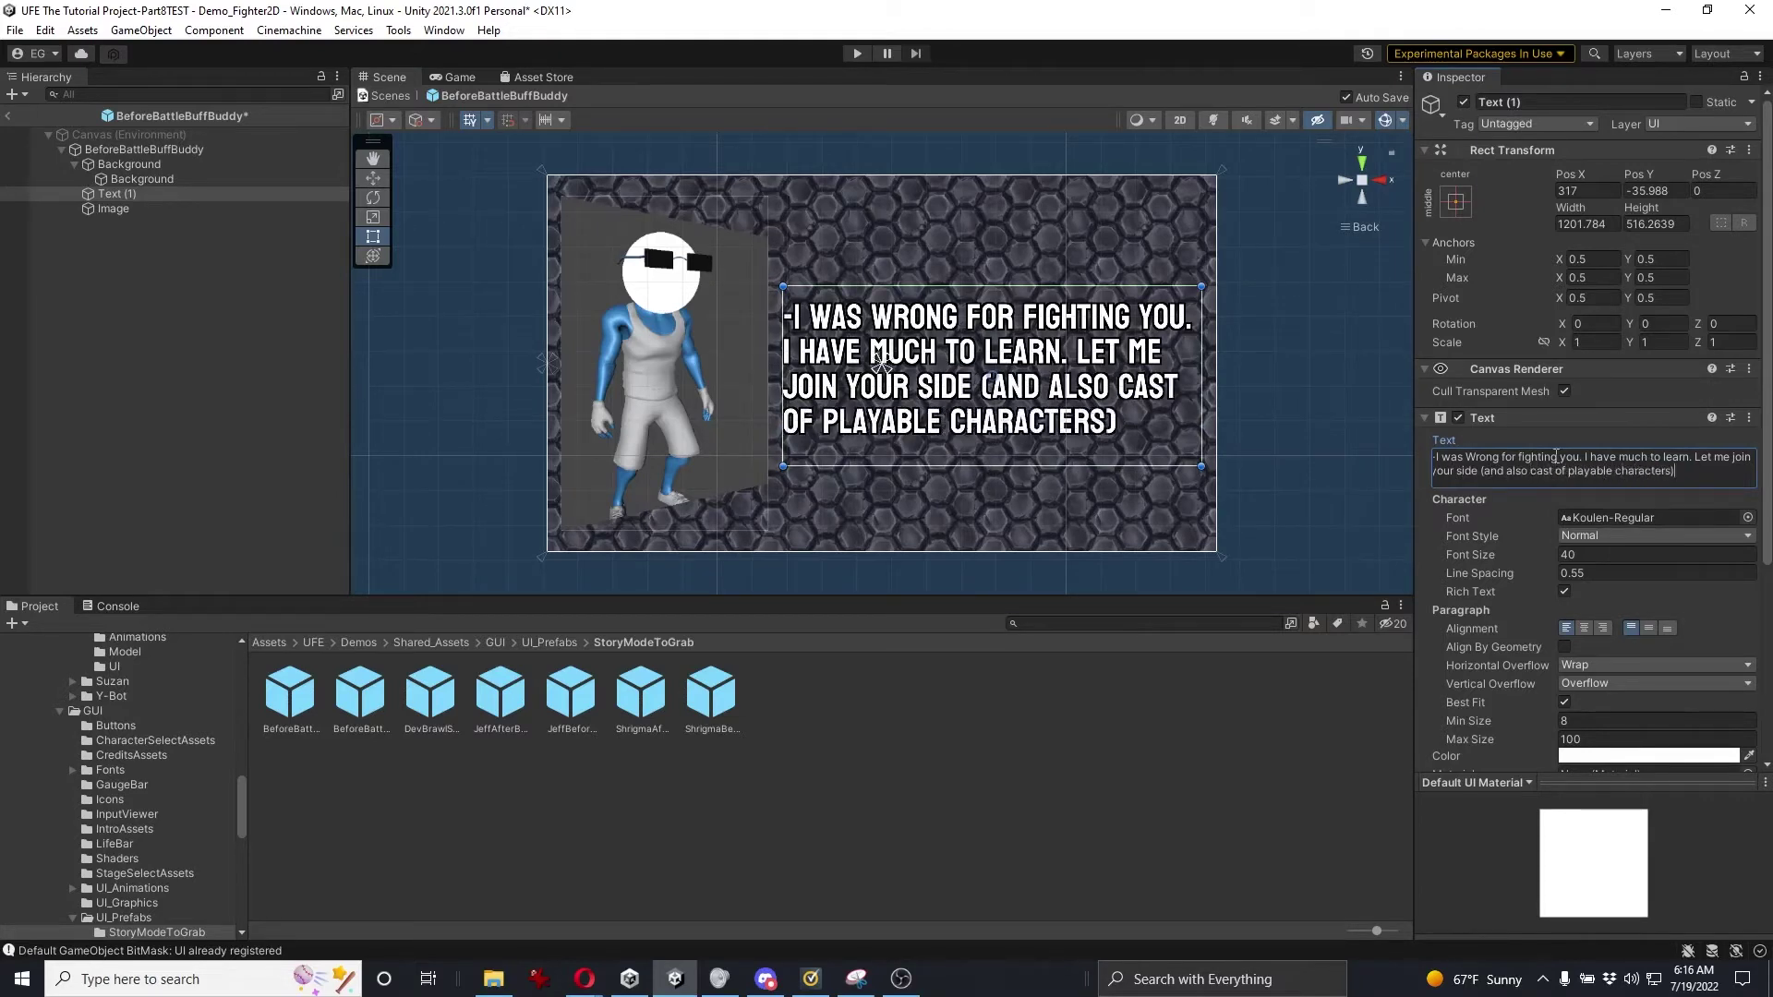
pyautogui.press('End')
pyautogui.write('.')
pyautogui.moveTo(958, 467); pyautogui.dragTo(949, 450)
pyautogui.click(1110, 673)
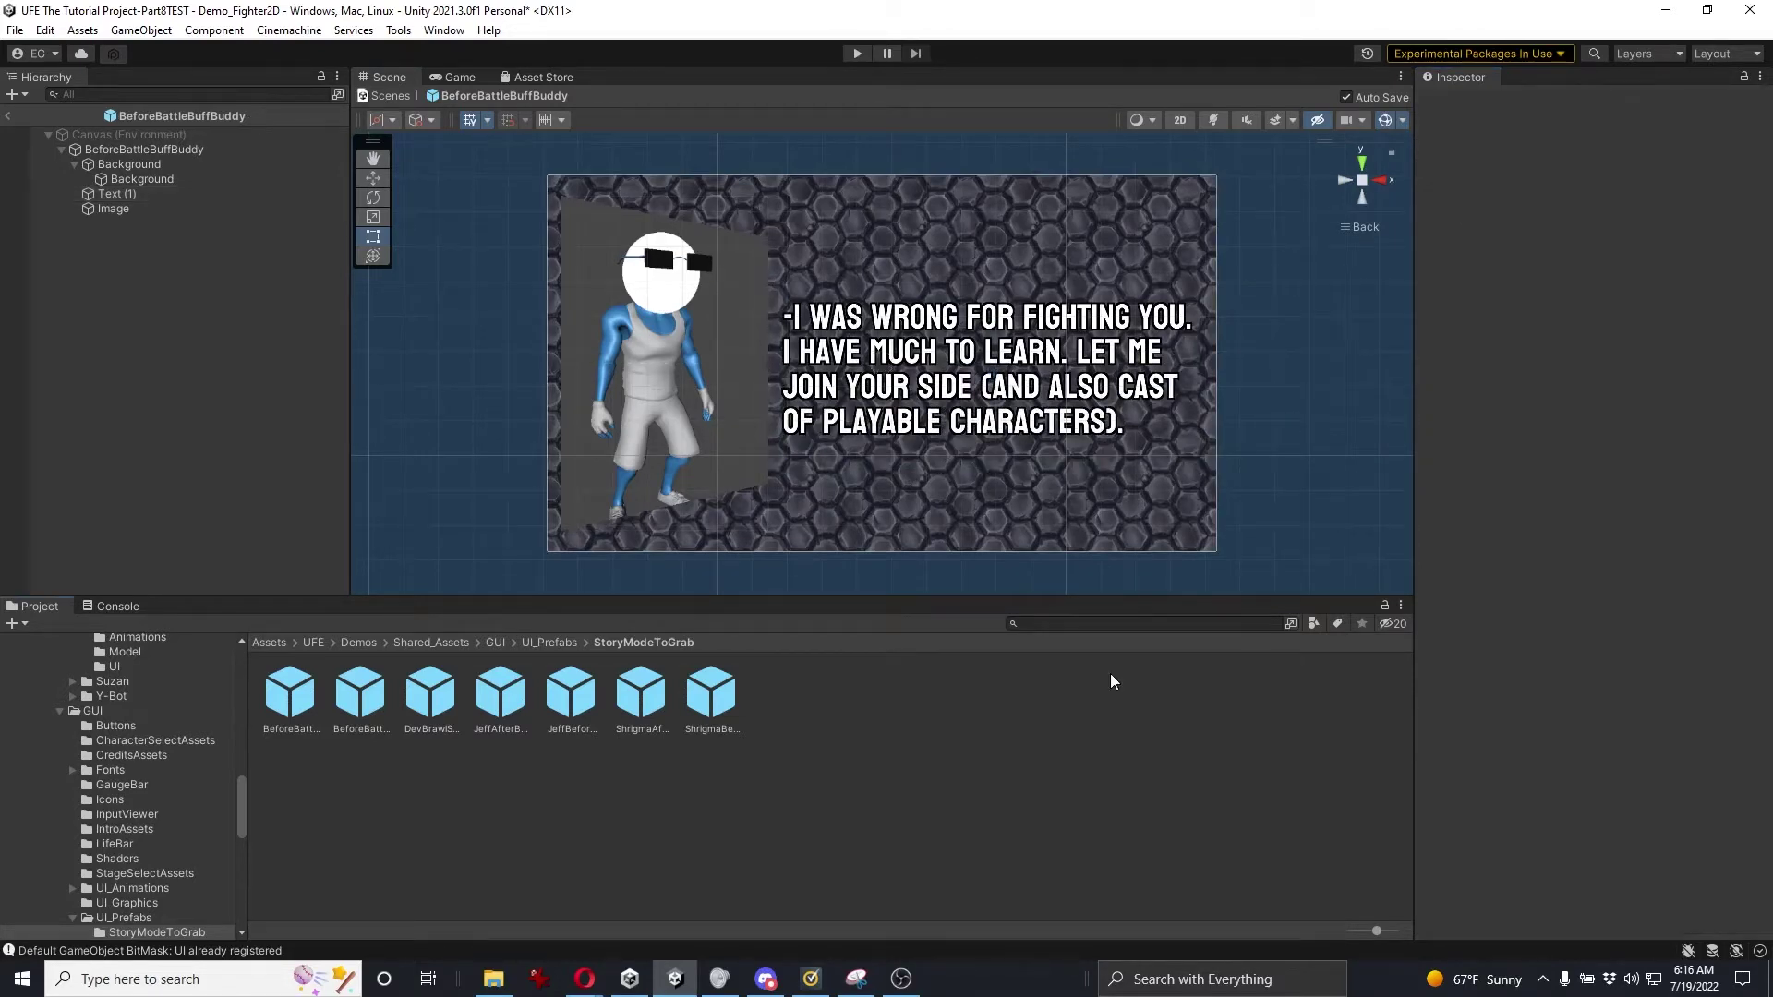
pyautogui.click(289, 724)
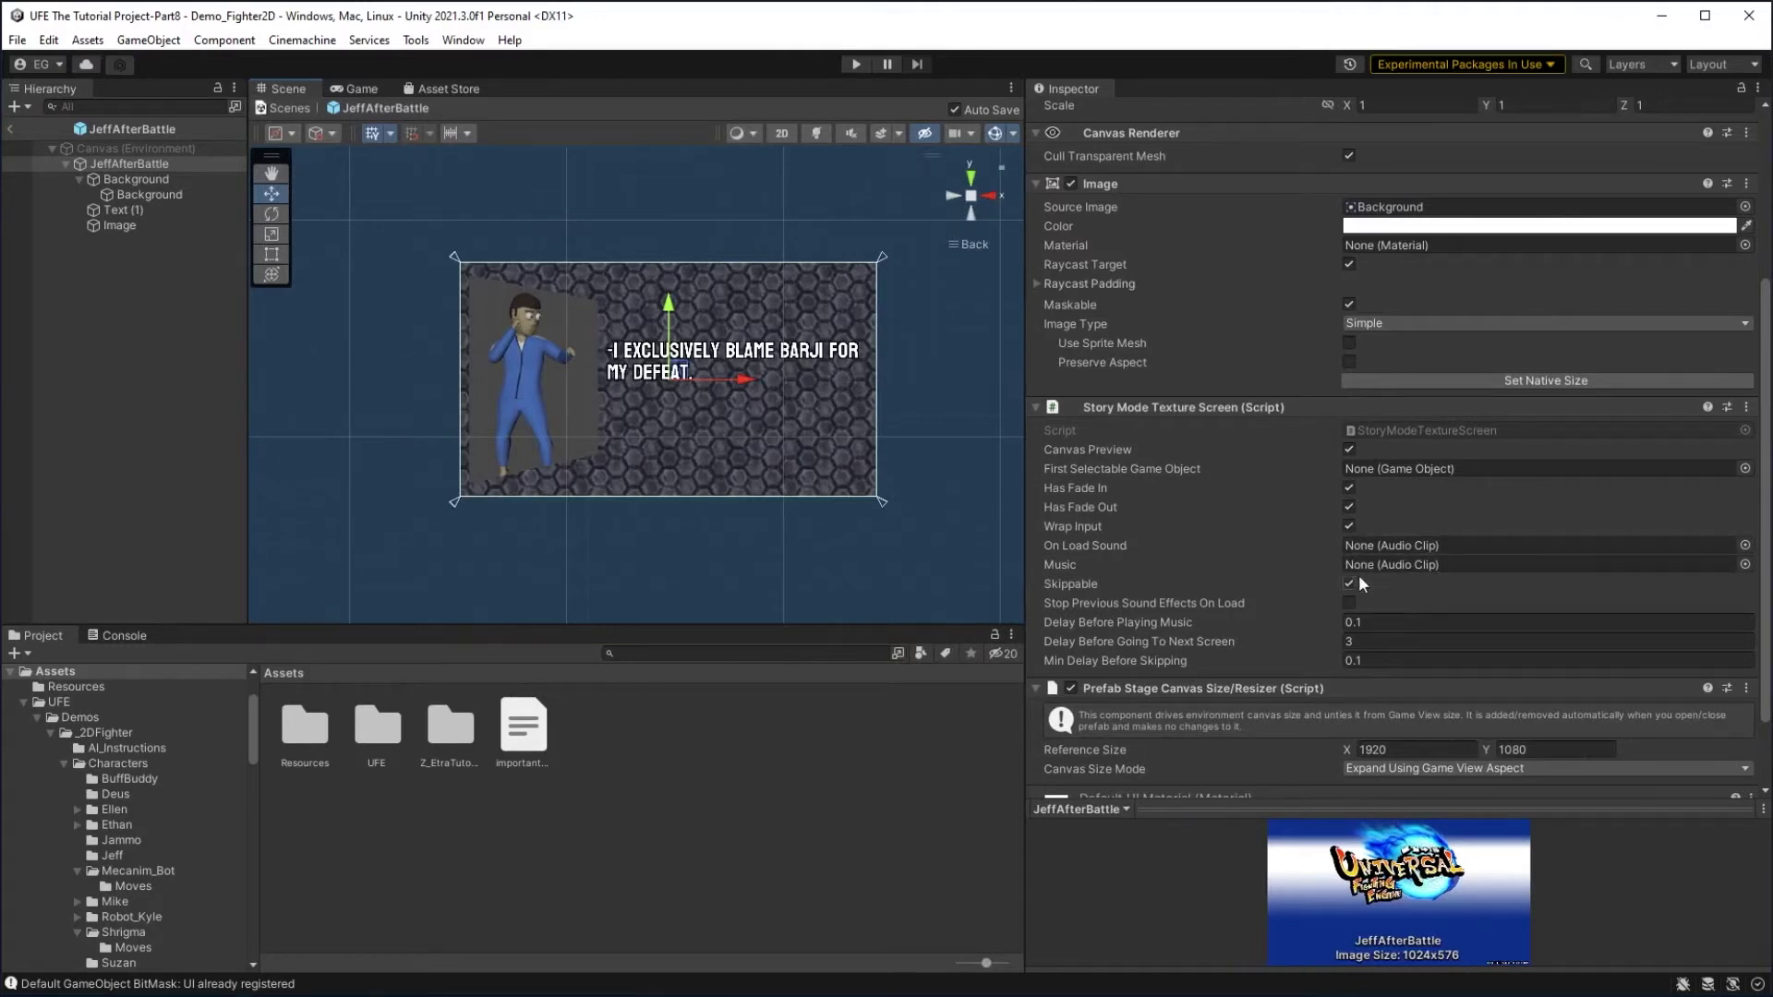
# Turn on Skippable for JeffAfterBattle, keeping Delay Before Going To Next Screen at 3.
pyautogui.scroll(-2, 1381, 506)
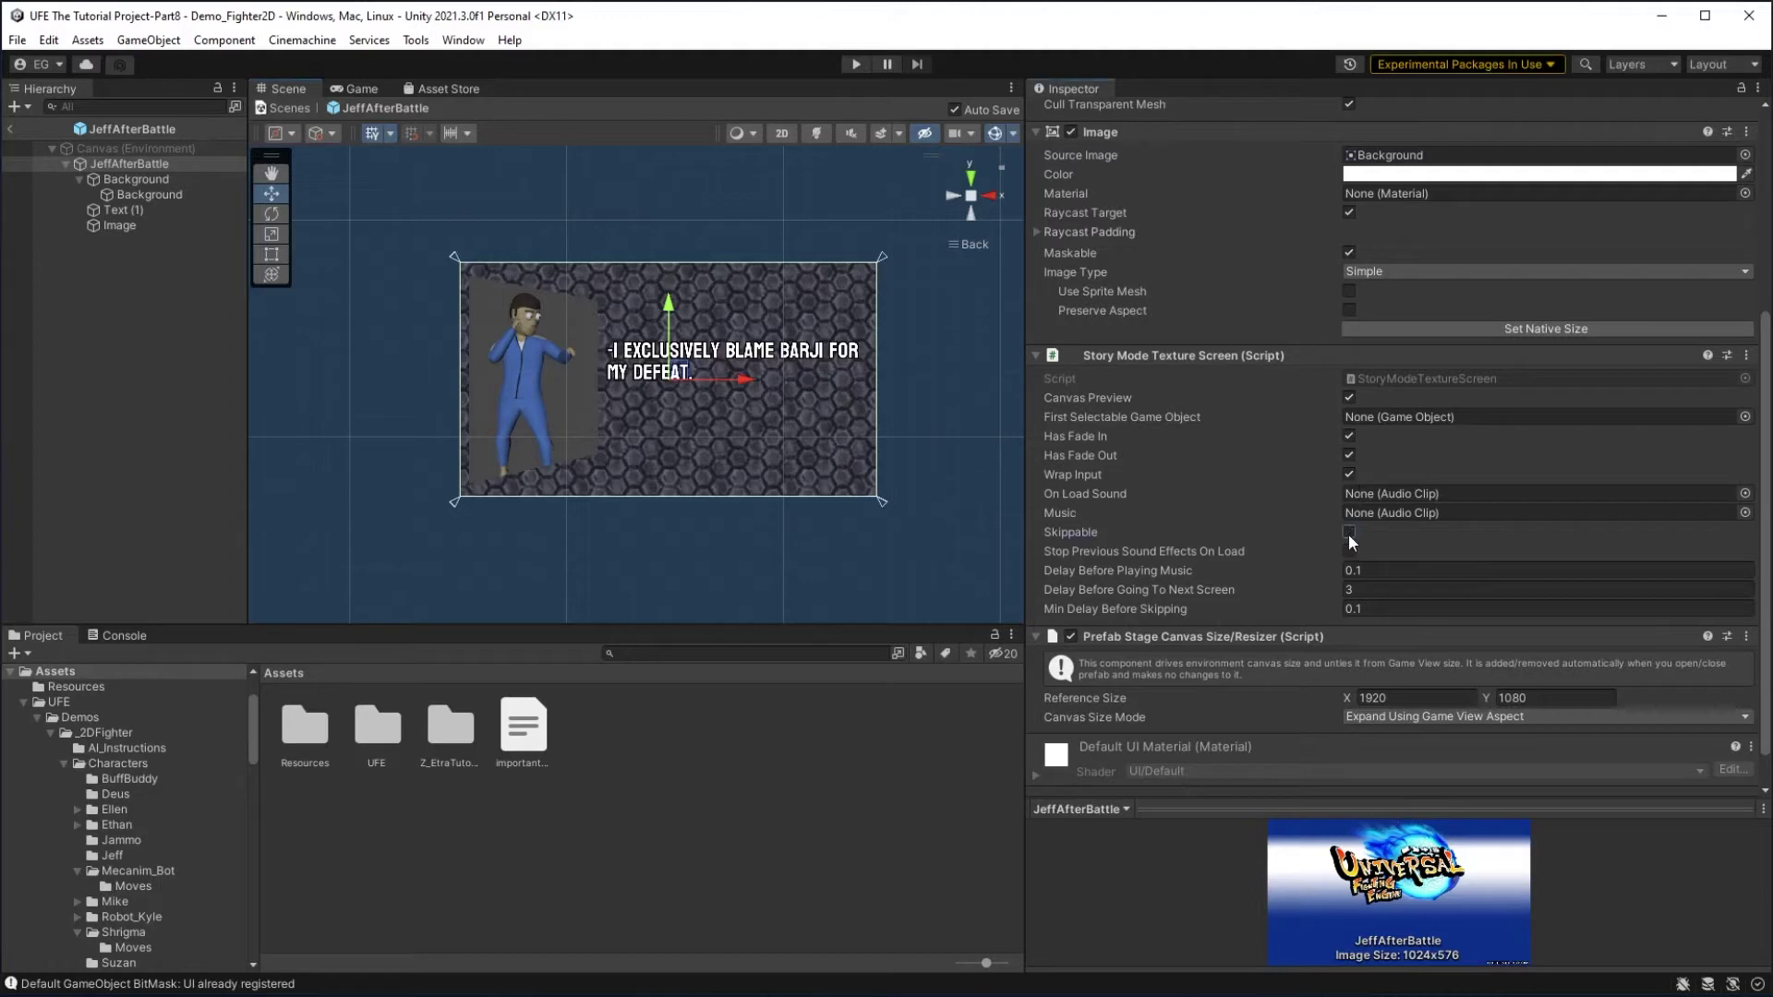
pyautogui.click(1365, 590)
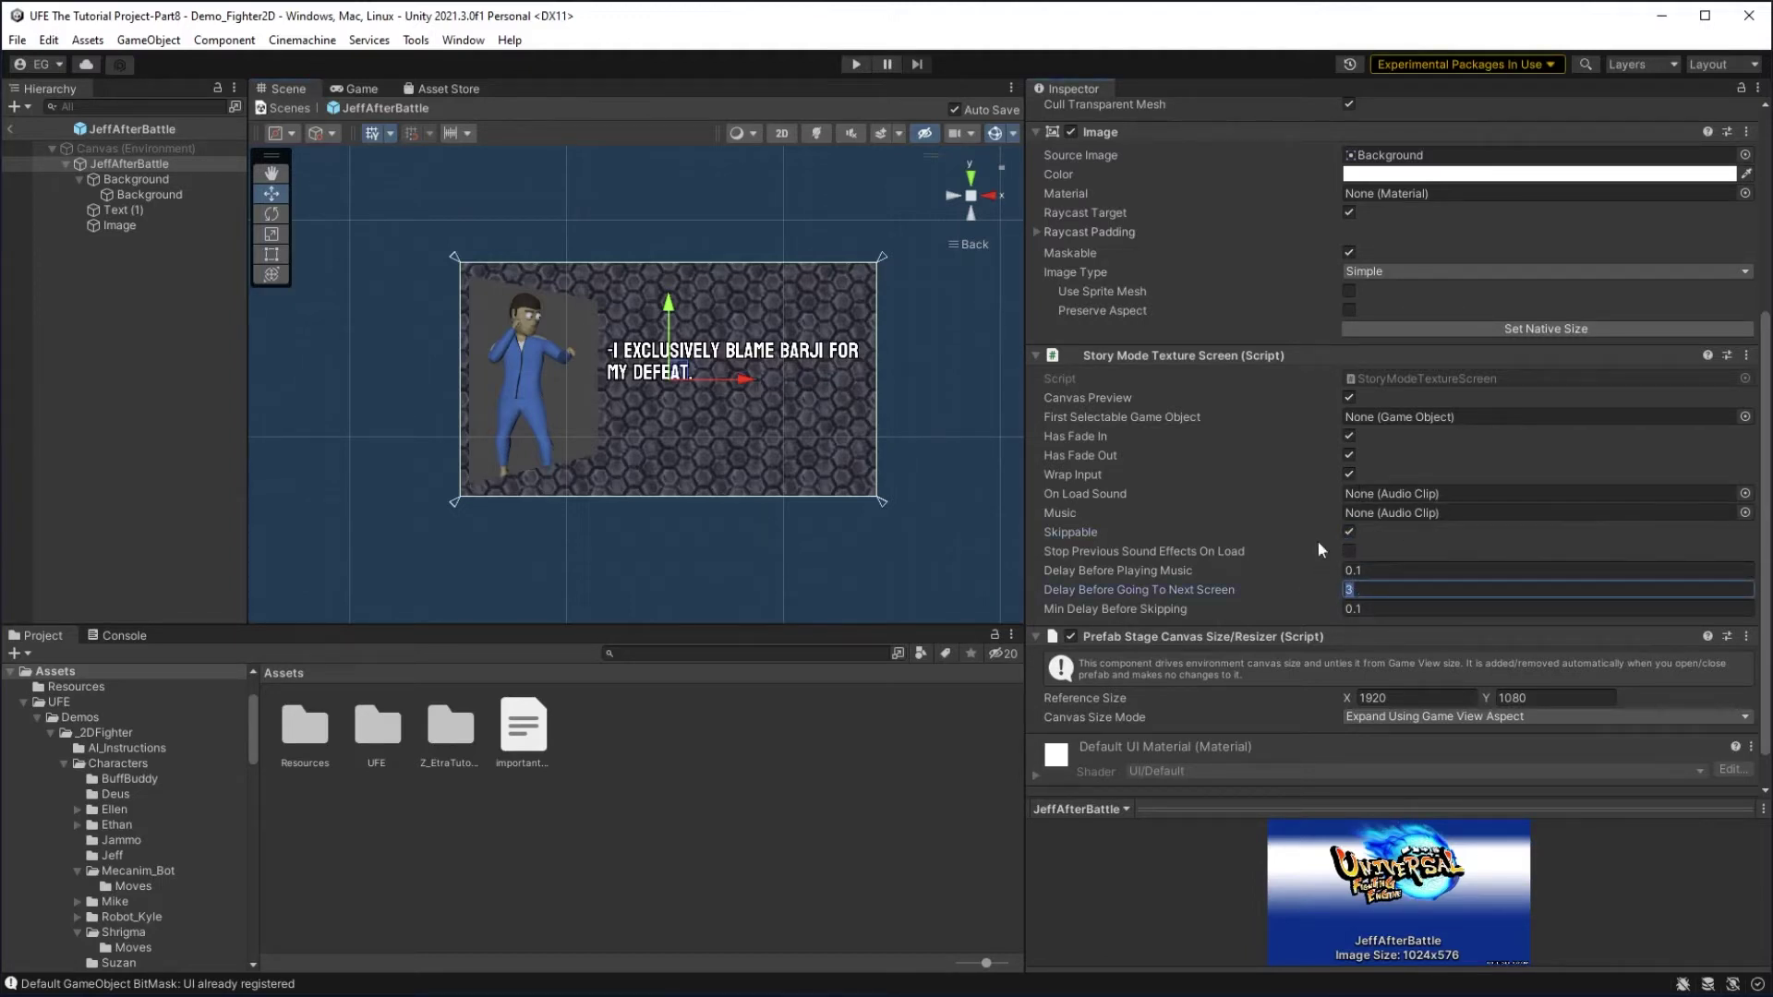
pyautogui.moveTo(1019, 395); pyautogui.dragTo(1249, 391)
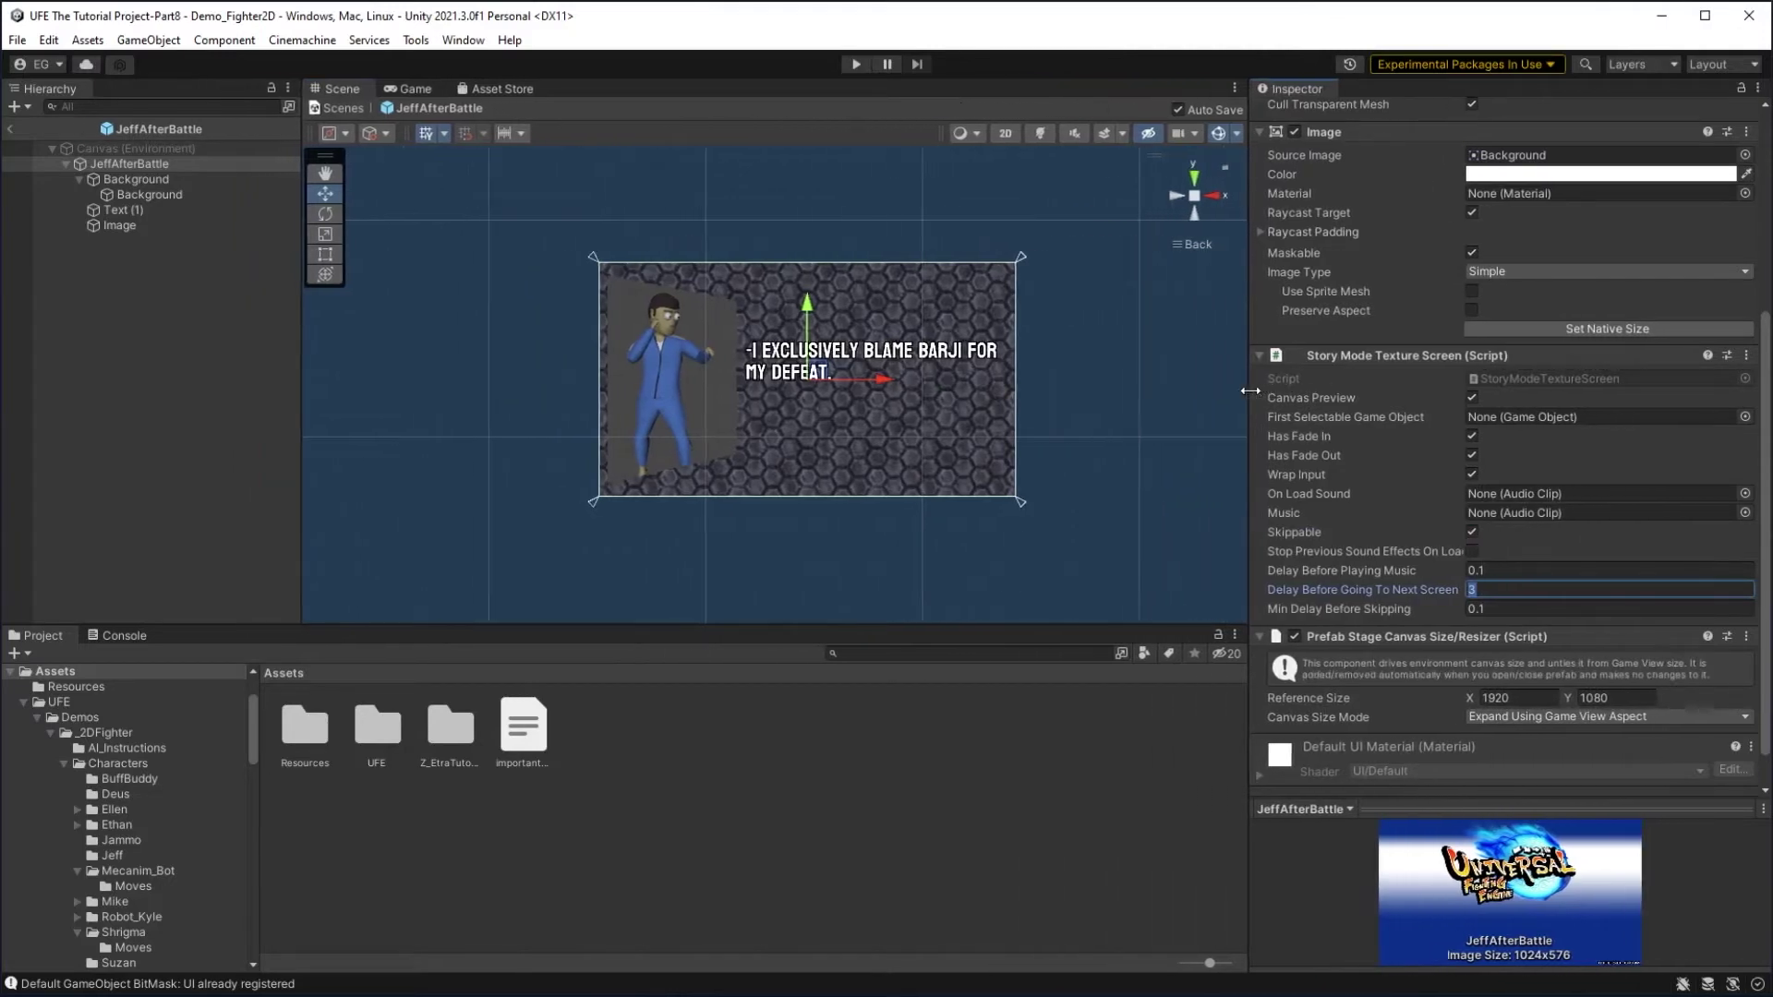
pyautogui.scroll(2, 834, 377)
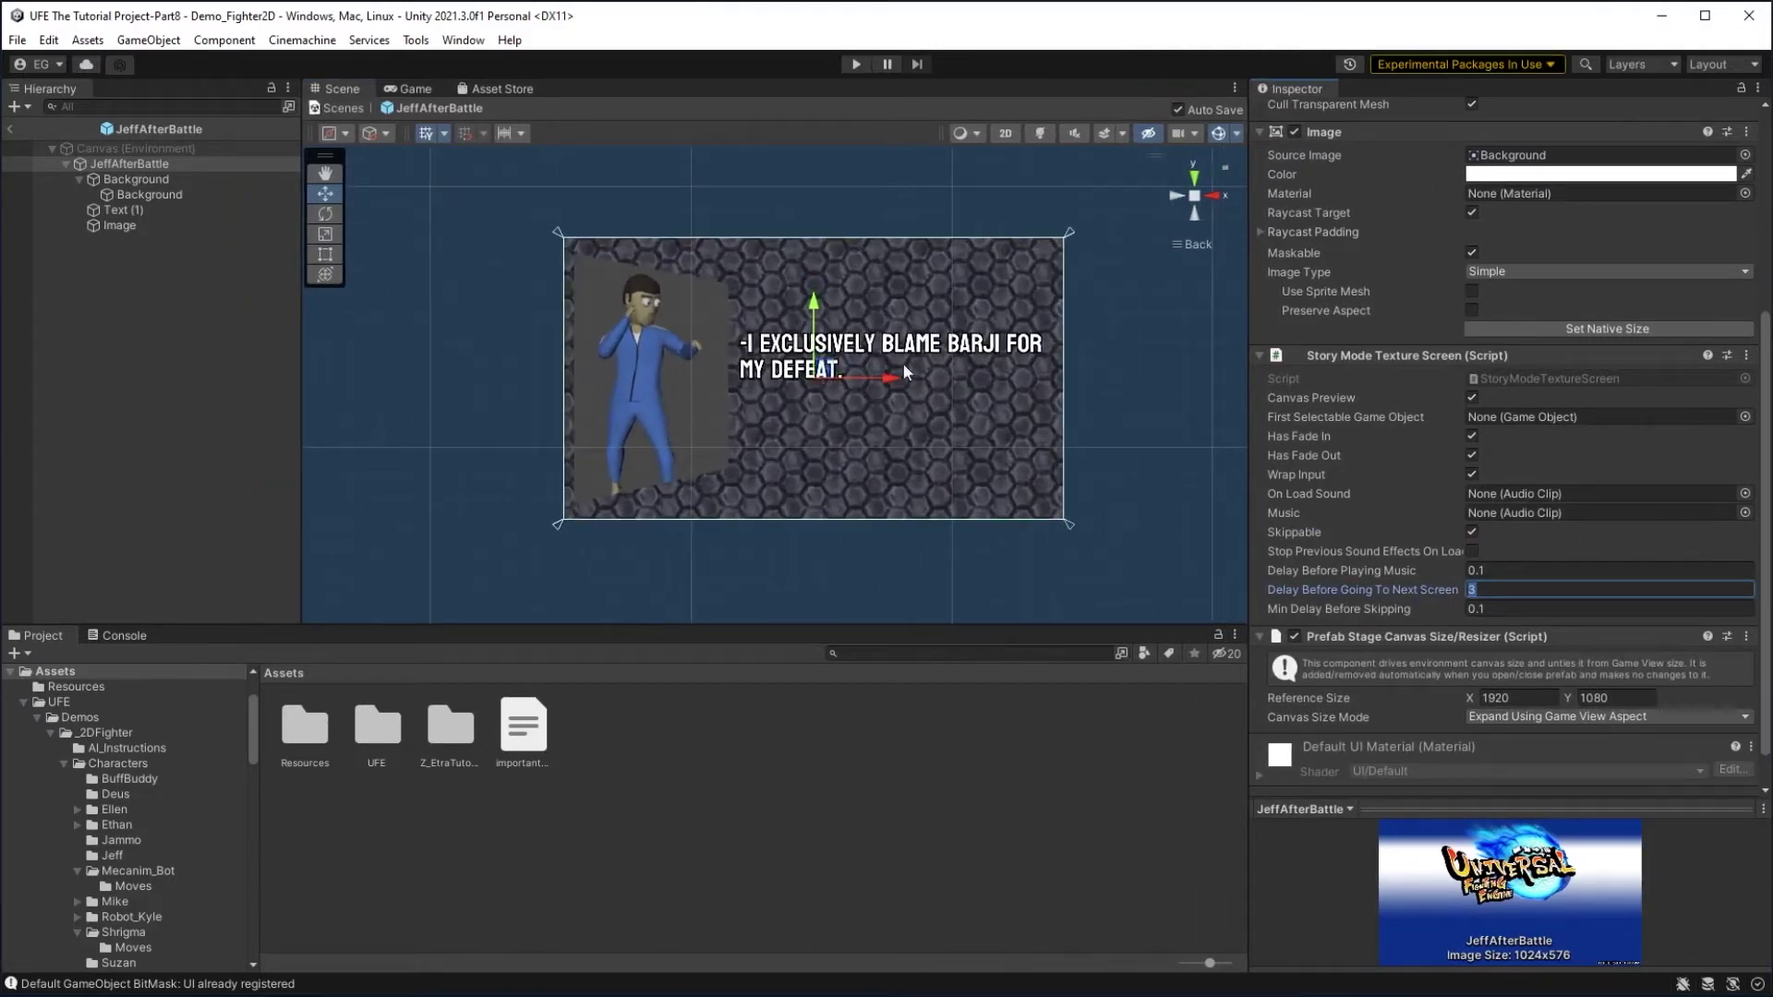
pyautogui.scroll(3, 778, 385)
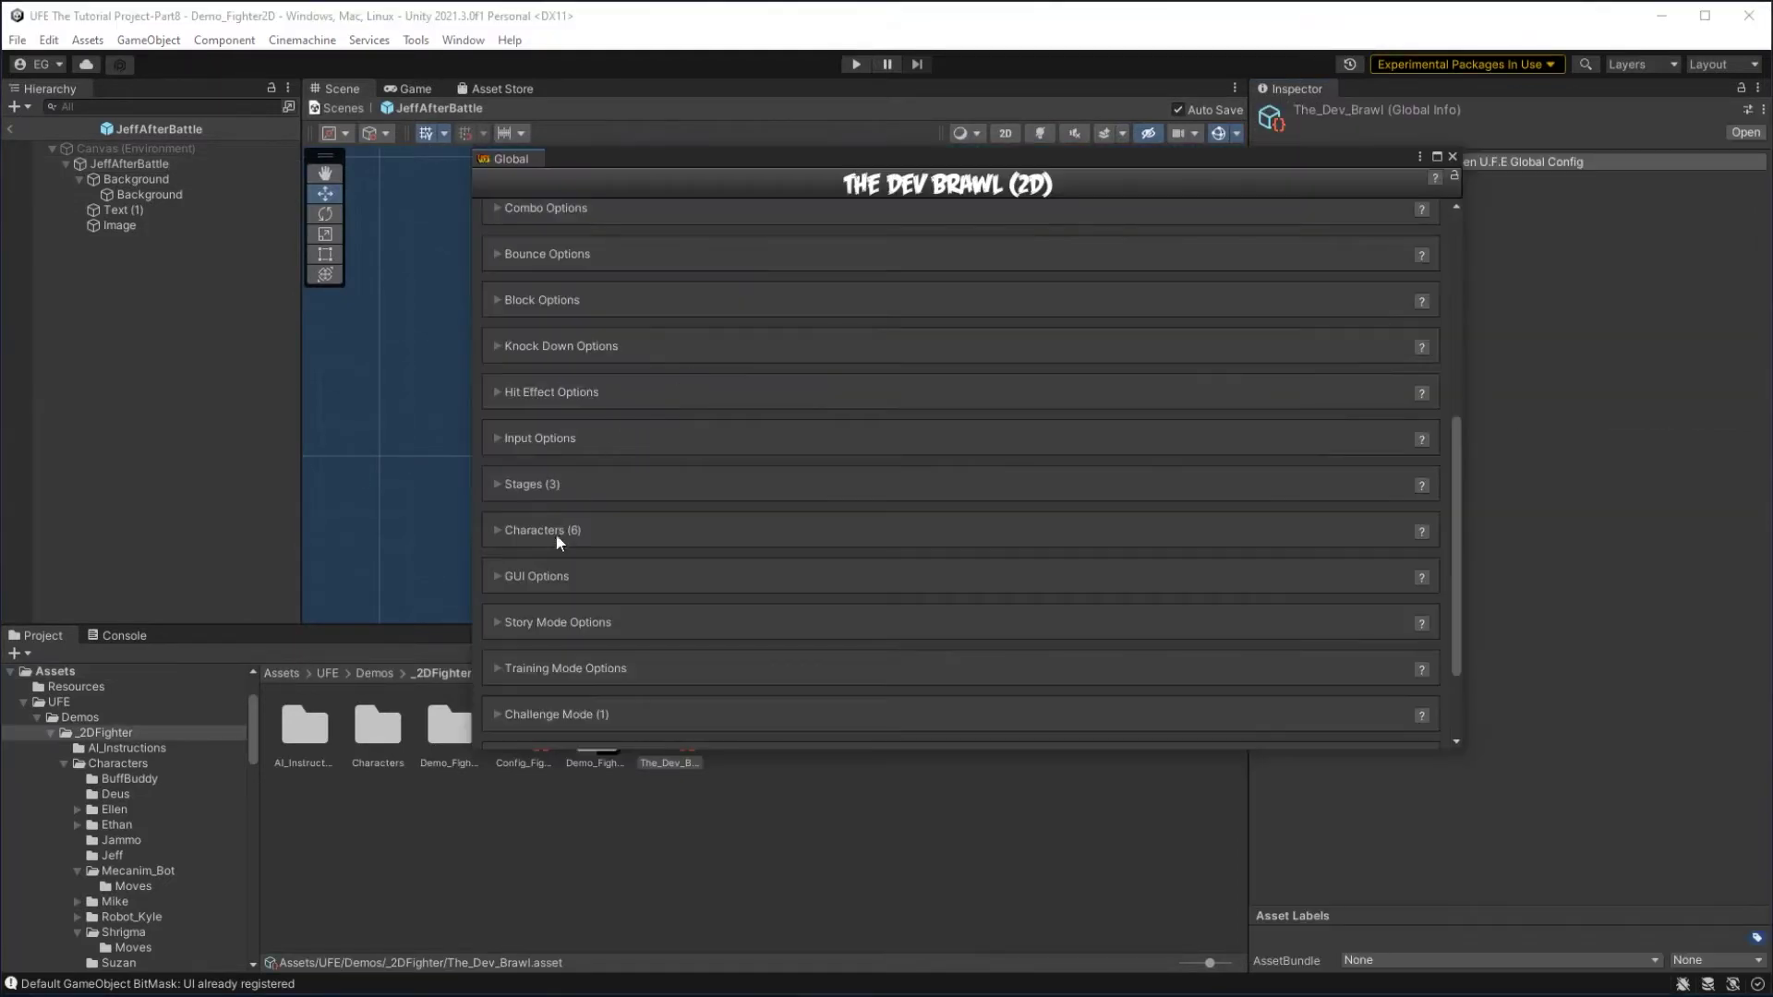
# Expand GUI Options and Screens, locating the Game Over and Congratulations screen prefabs.
pyautogui.click(495, 575)
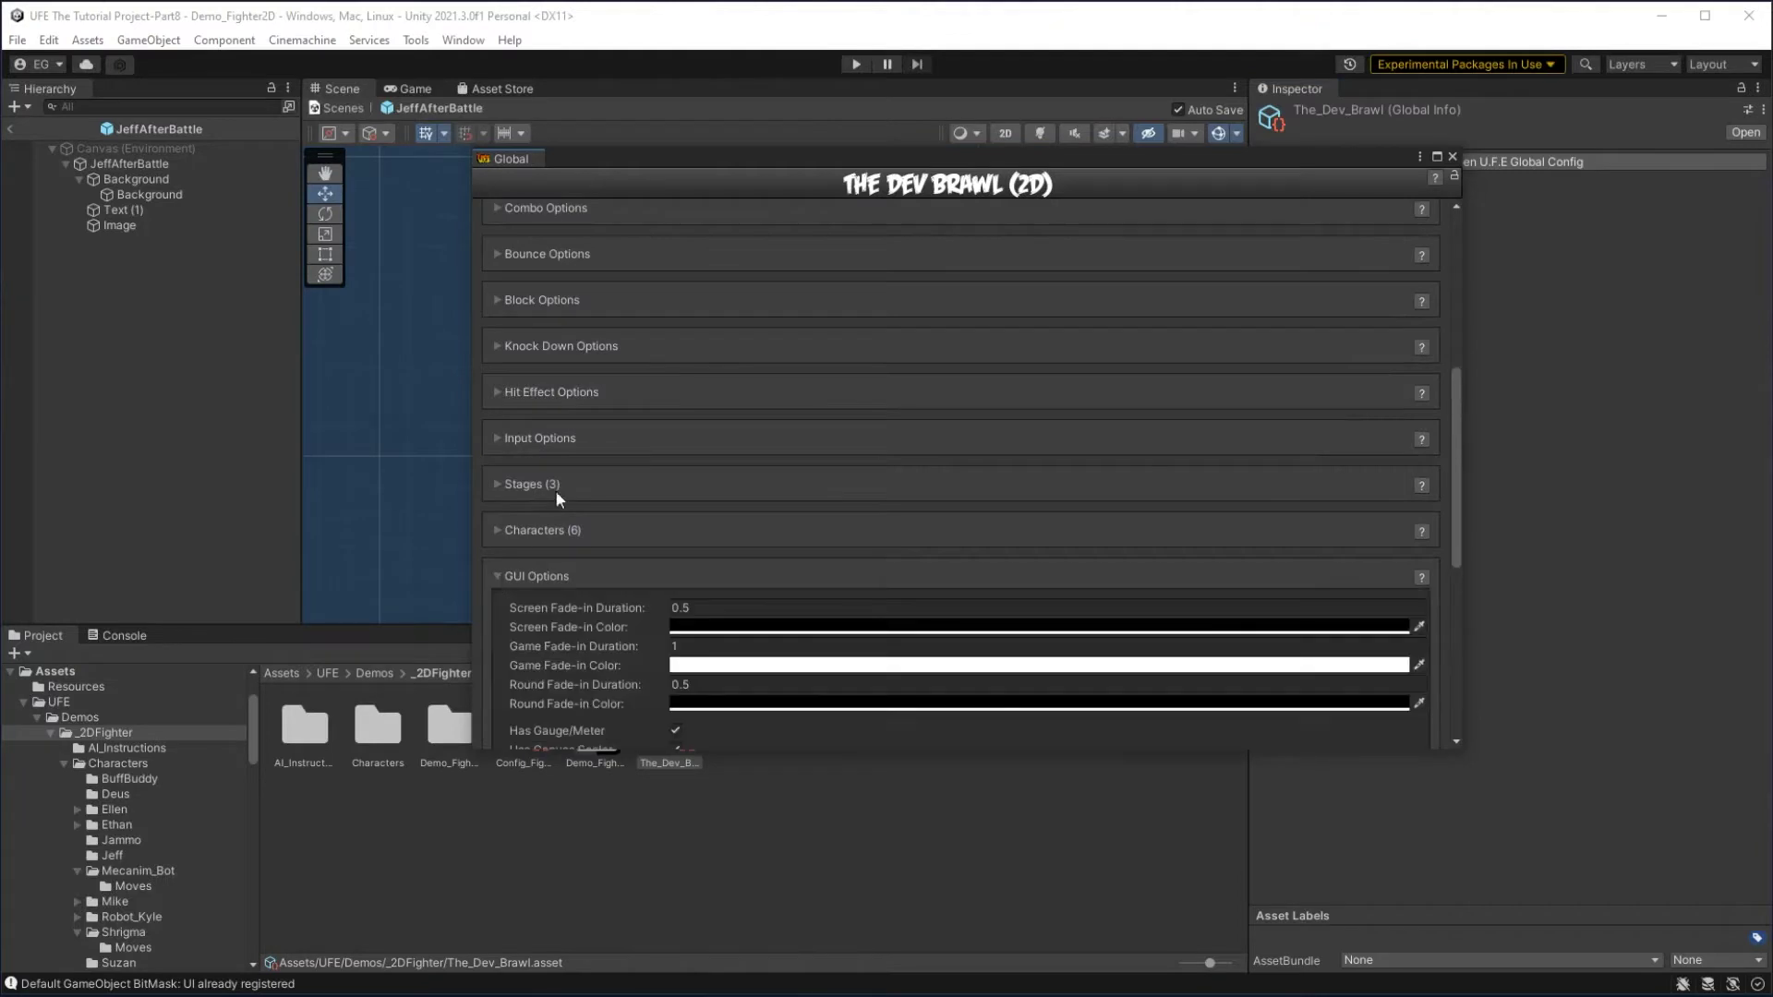
pyautogui.scroll(-4, 555, 490)
pyautogui.click(509, 533)
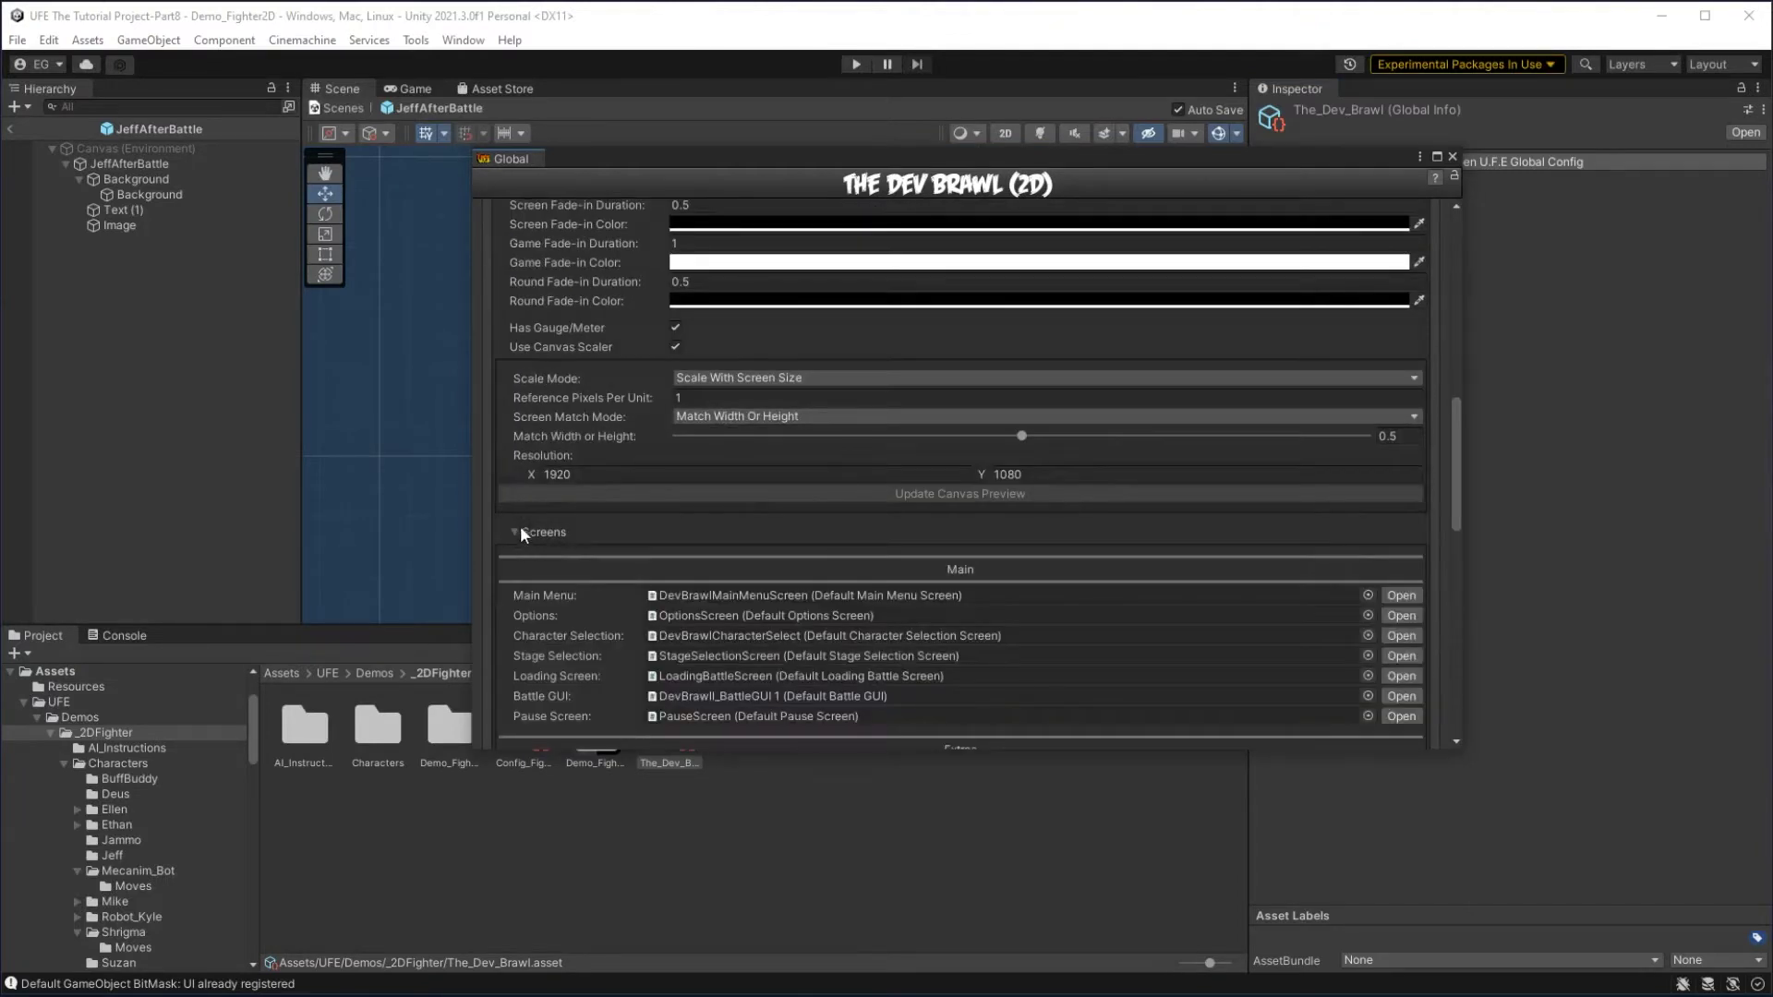
pyautogui.scroll(-5, 520, 522)
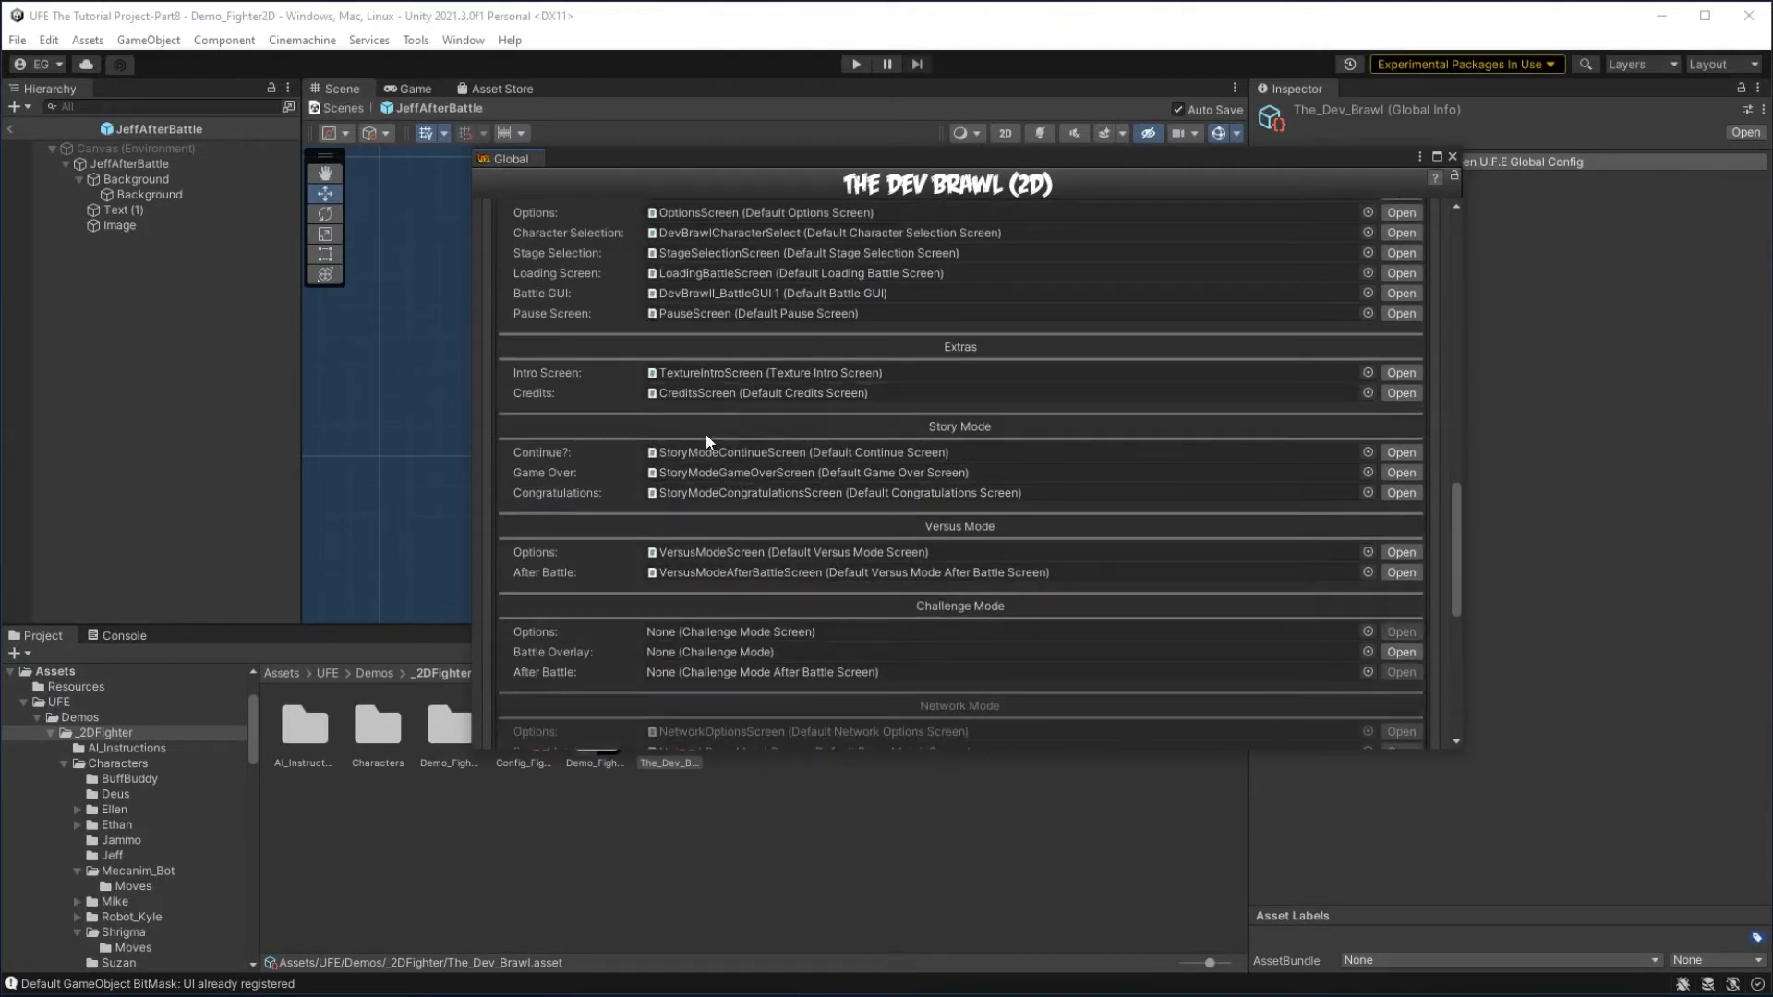
pyautogui.click(716, 447)
pyautogui.click(719, 467)
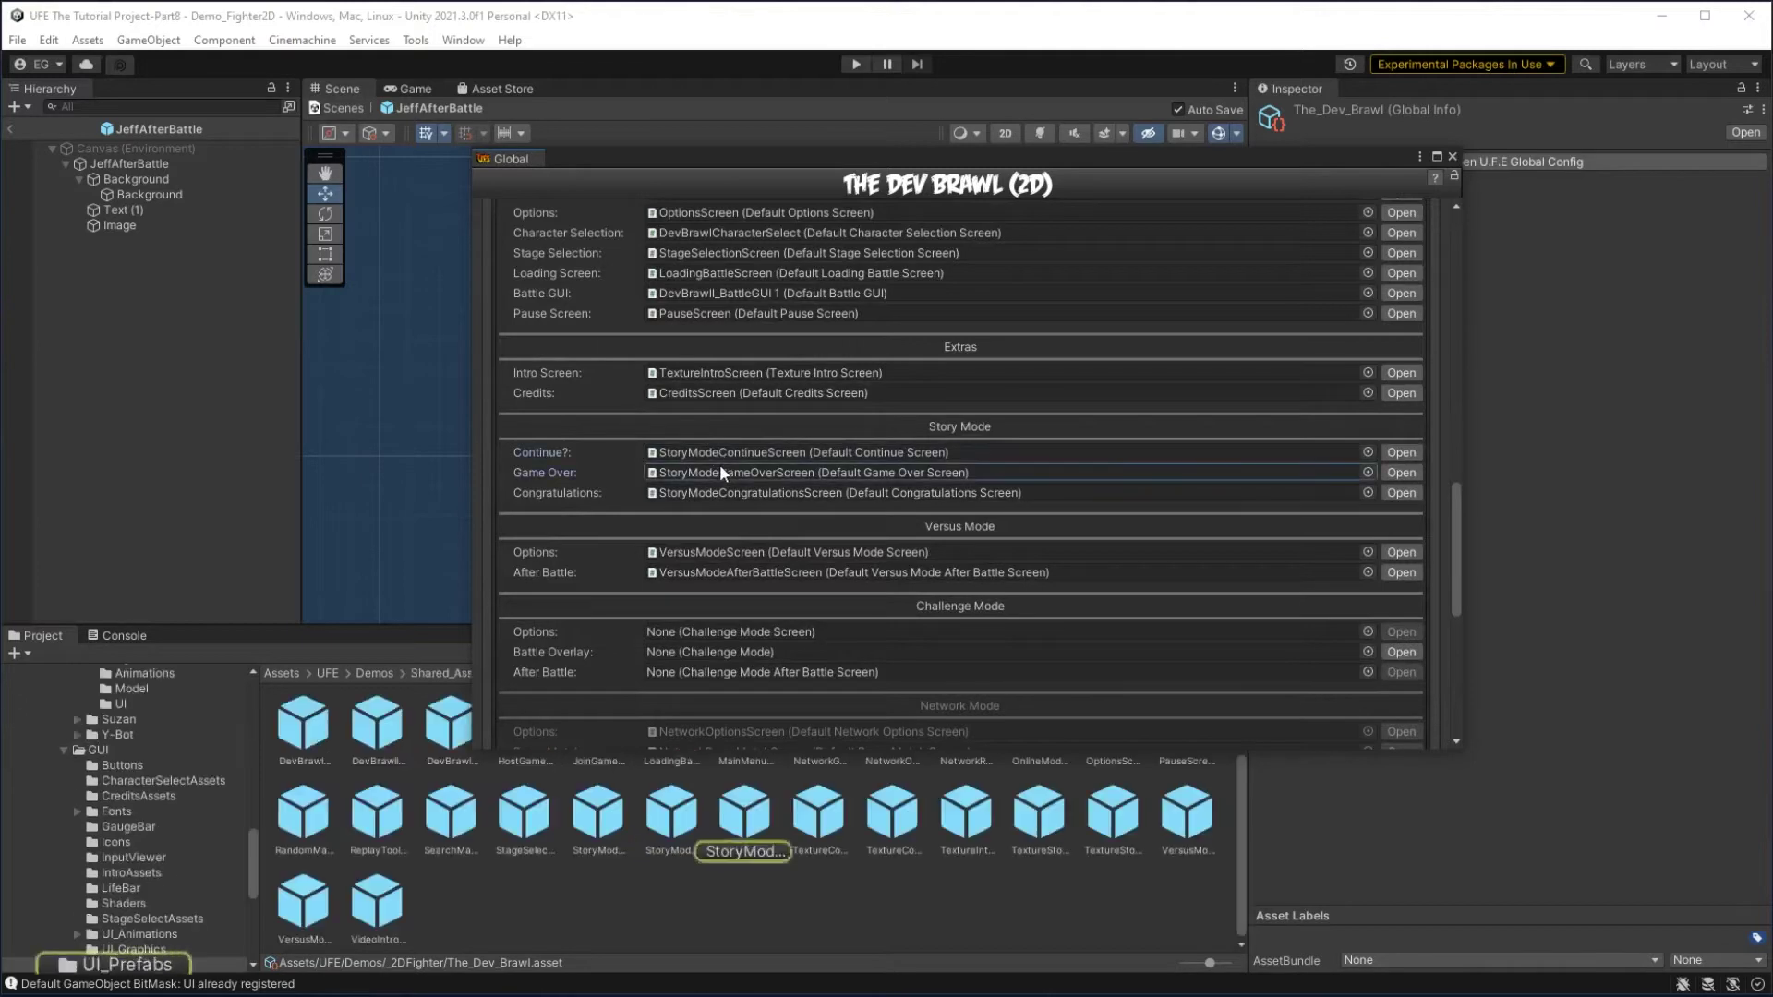
pyautogui.click(848, 493)
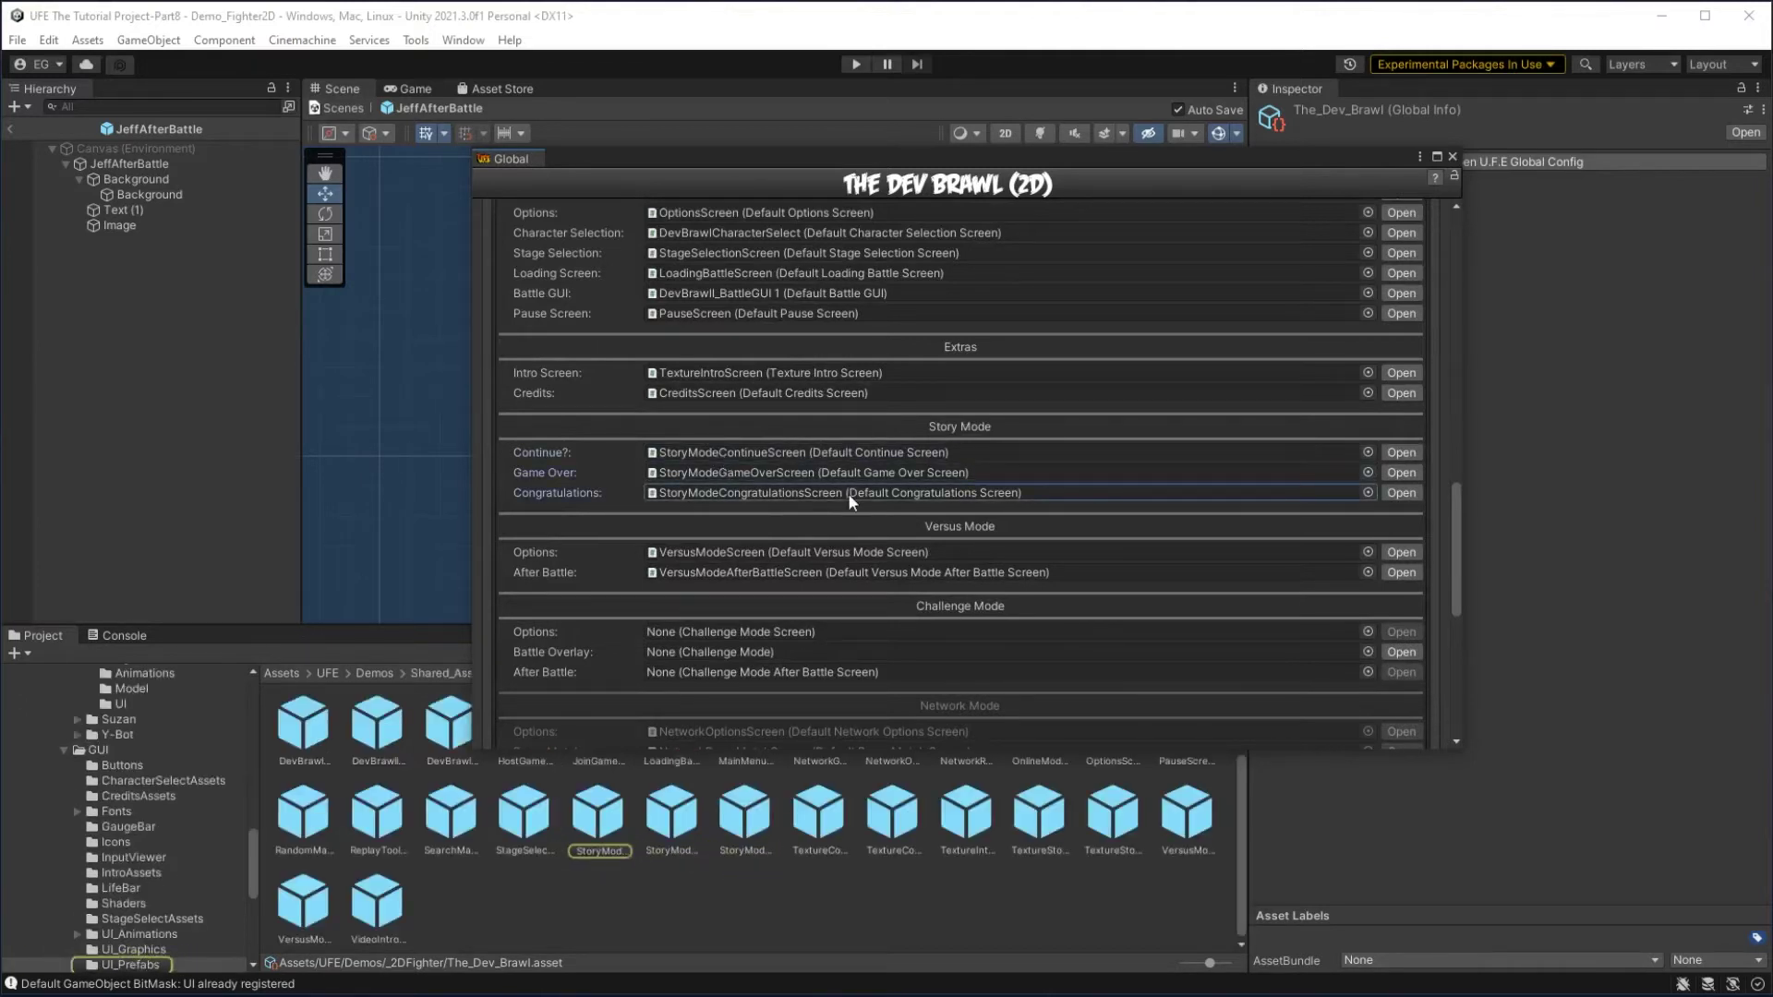
pyautogui.scroll(5, 591, 402)
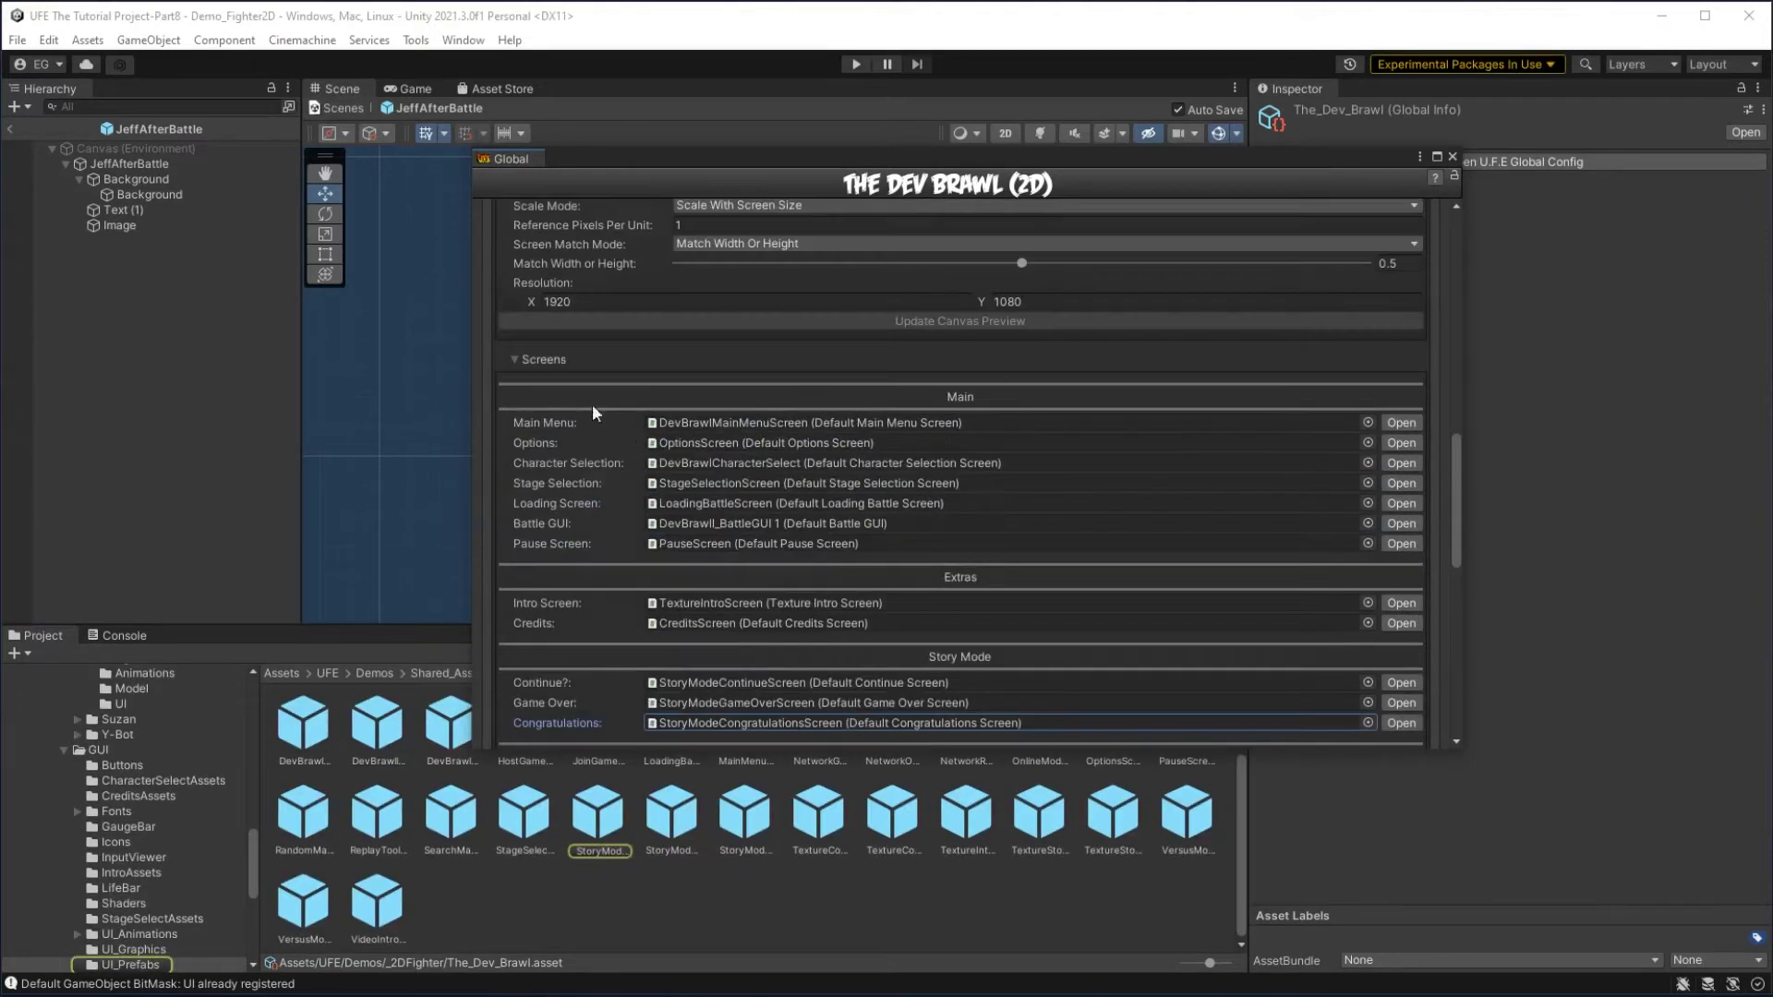
pyautogui.scroll(3, 611, 391)
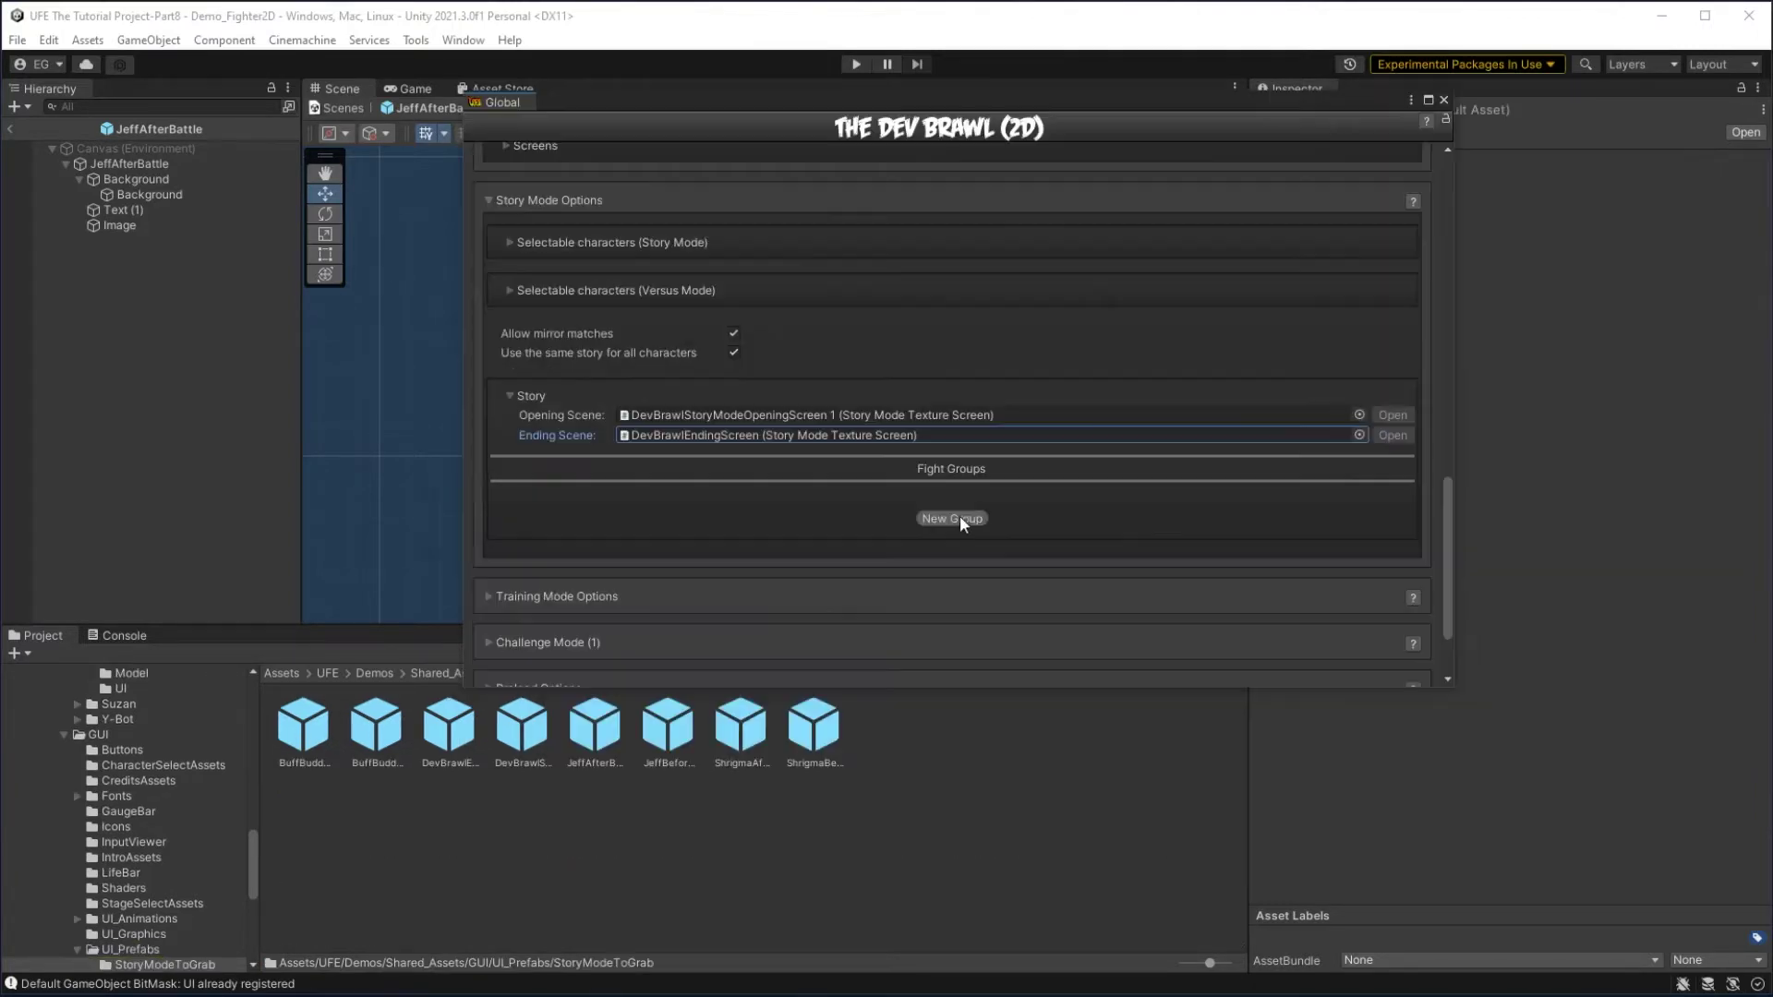
# Create the 'Opening Fights' group with Shrigma and her before/after-battle screens.
pyautogui.click(960, 515)
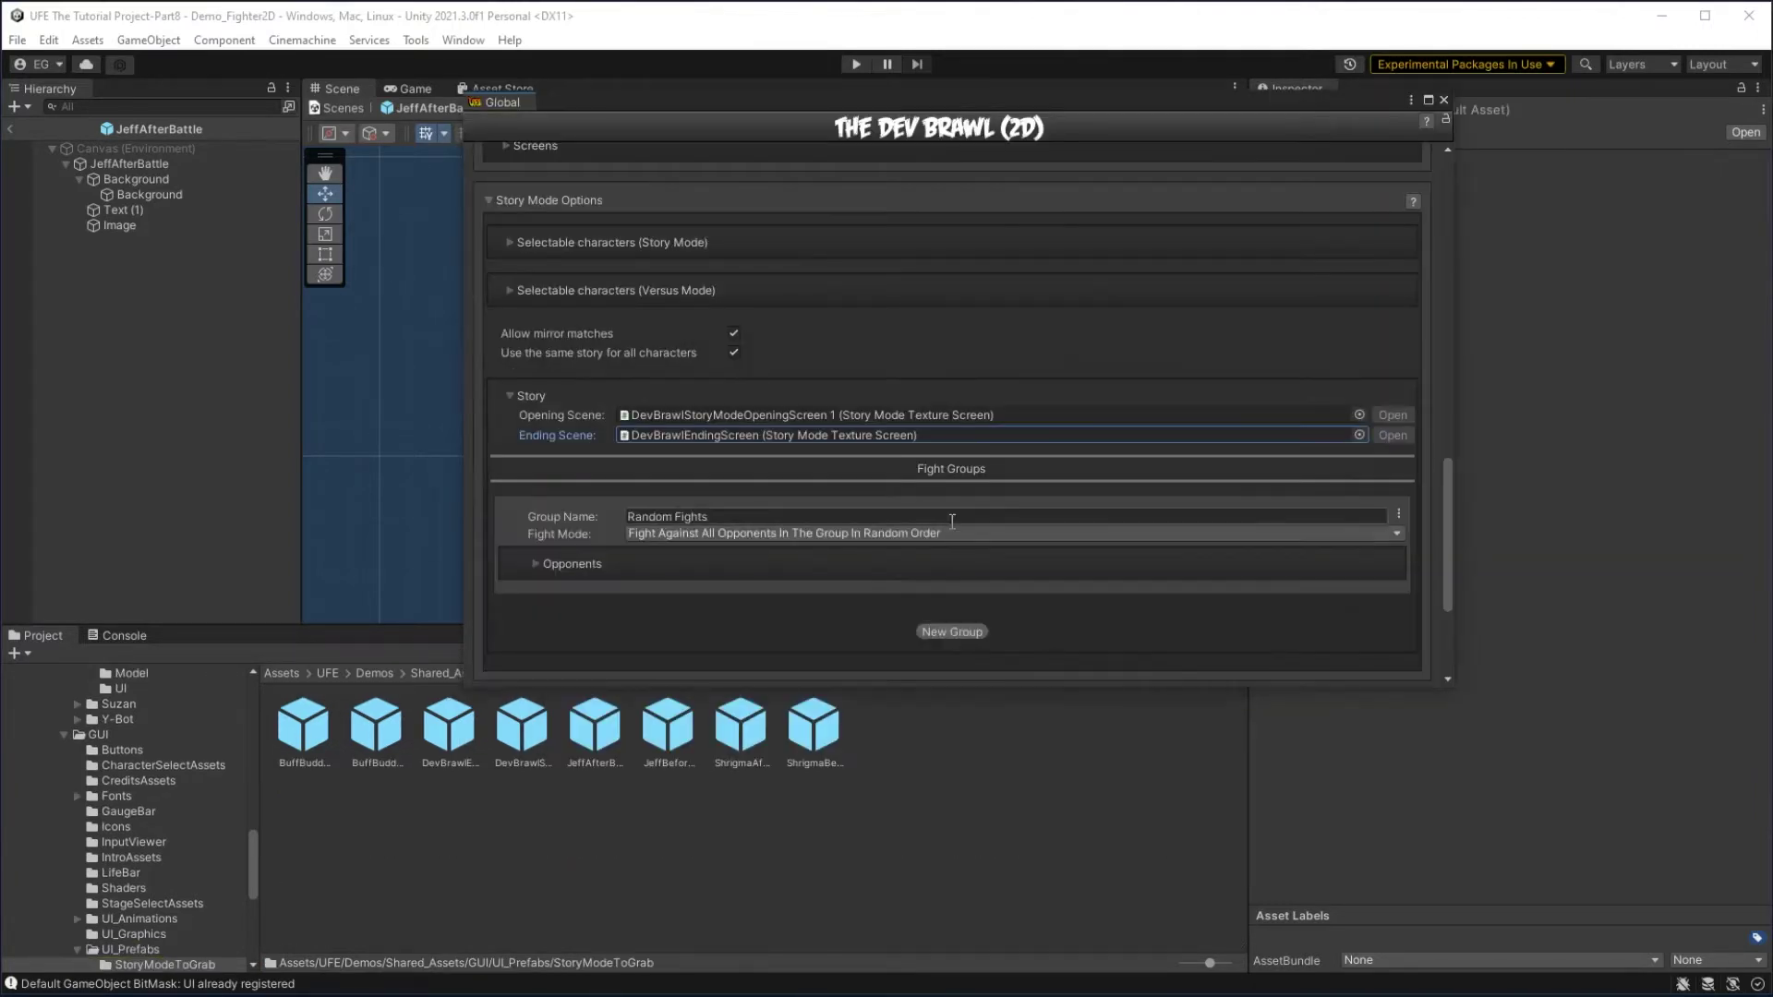
pyautogui.click(960, 517)
pyautogui.write('Opening Fights')
pyautogui.scroll(-3, 538, 451)
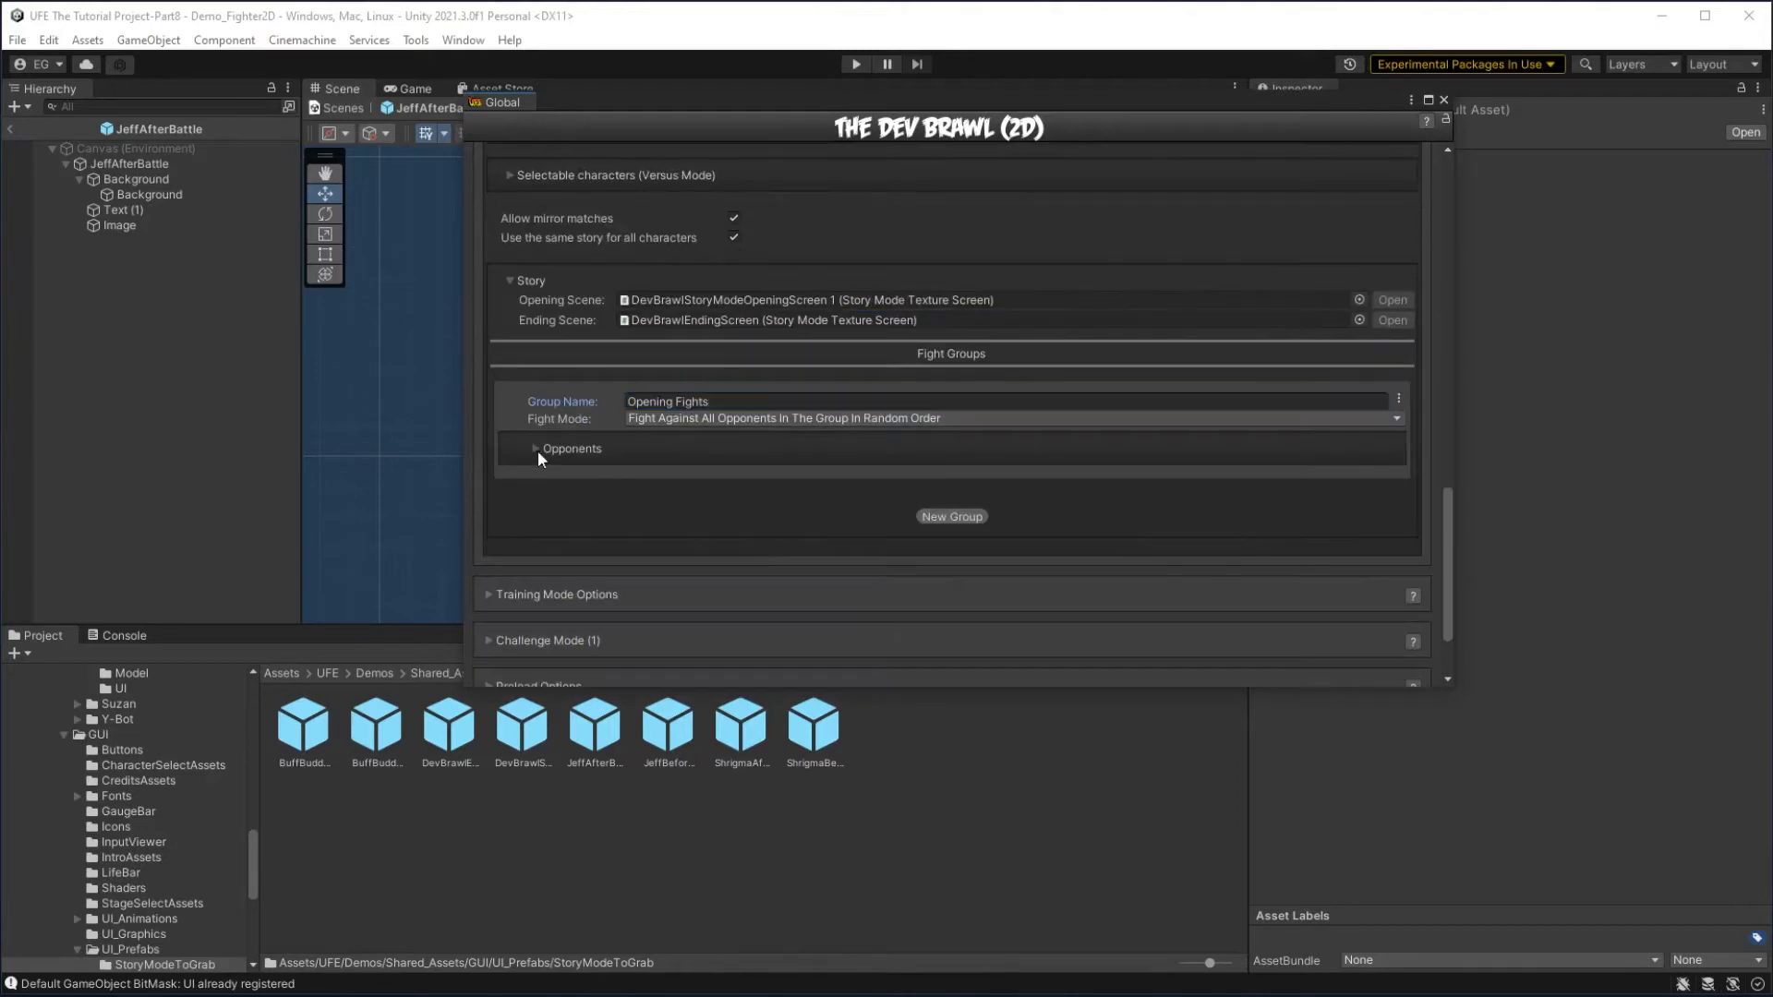
pyautogui.click(536, 449)
pyautogui.click(915, 484)
pyautogui.click(683, 553)
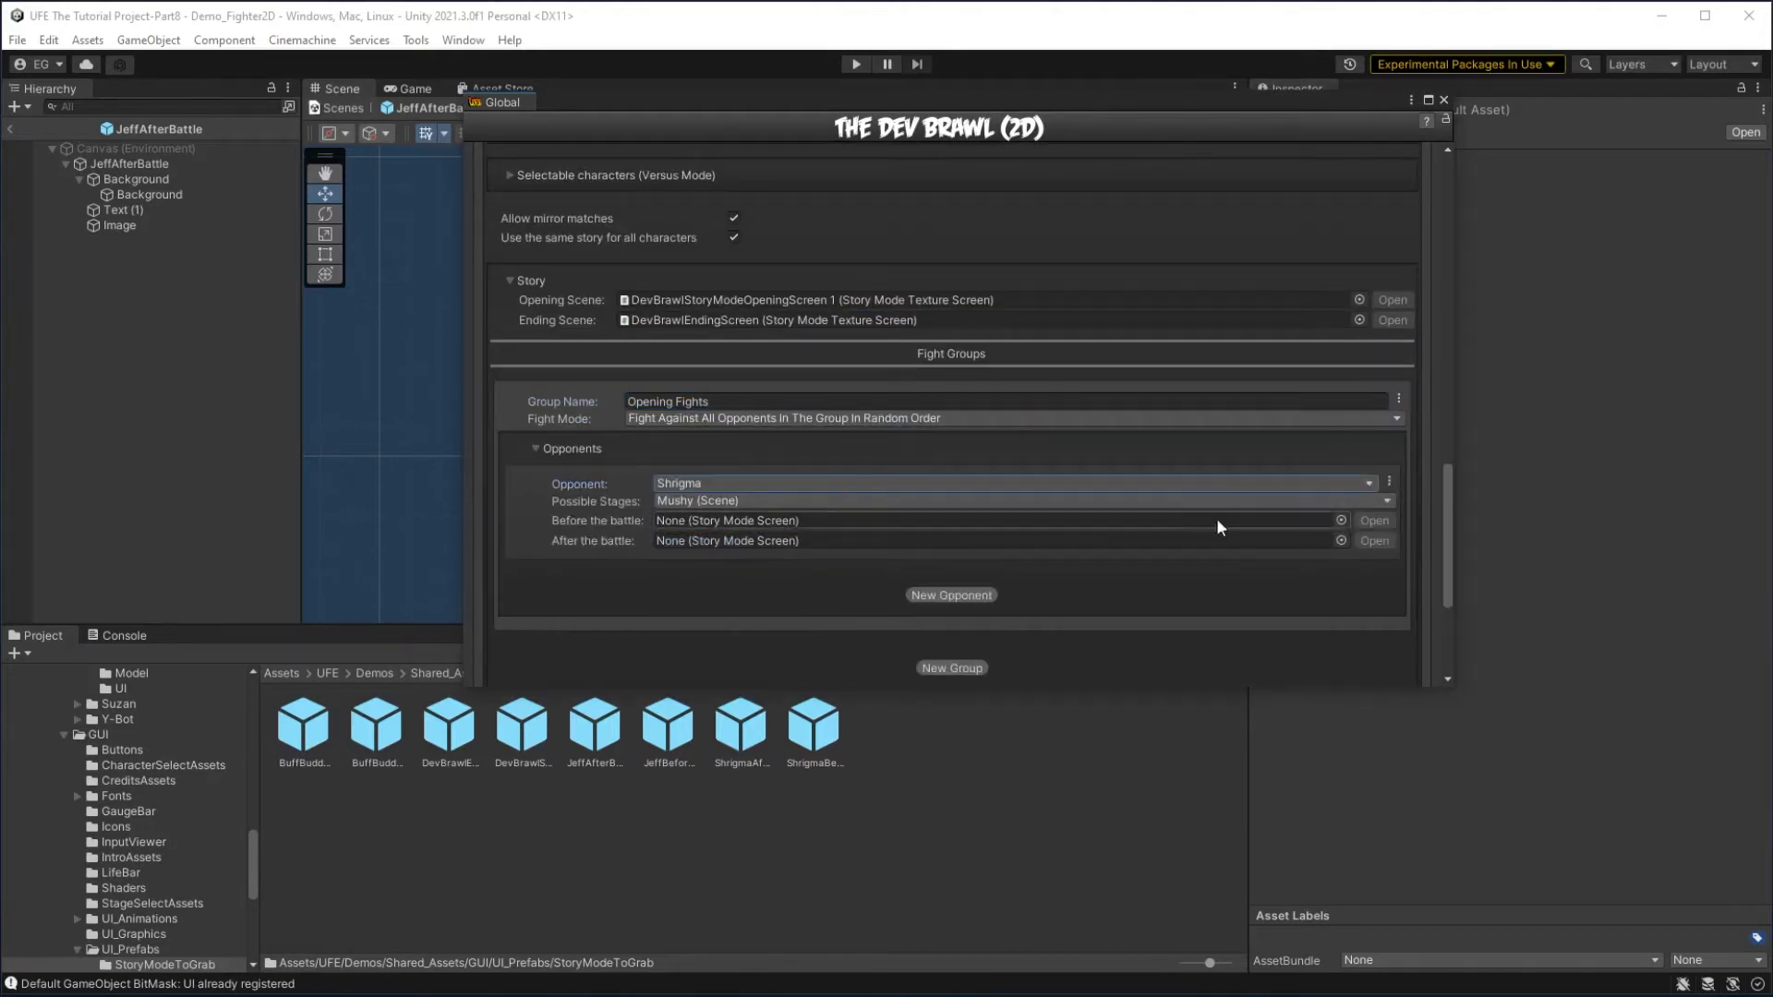
pyautogui.moveTo(740, 729); pyautogui.dragTo(726, 540)
pyautogui.moveTo(813, 729); pyautogui.dragTo(729, 520)
# Add Jeff as the second opponent with his before/after-battle screens.
pyautogui.click(951, 594)
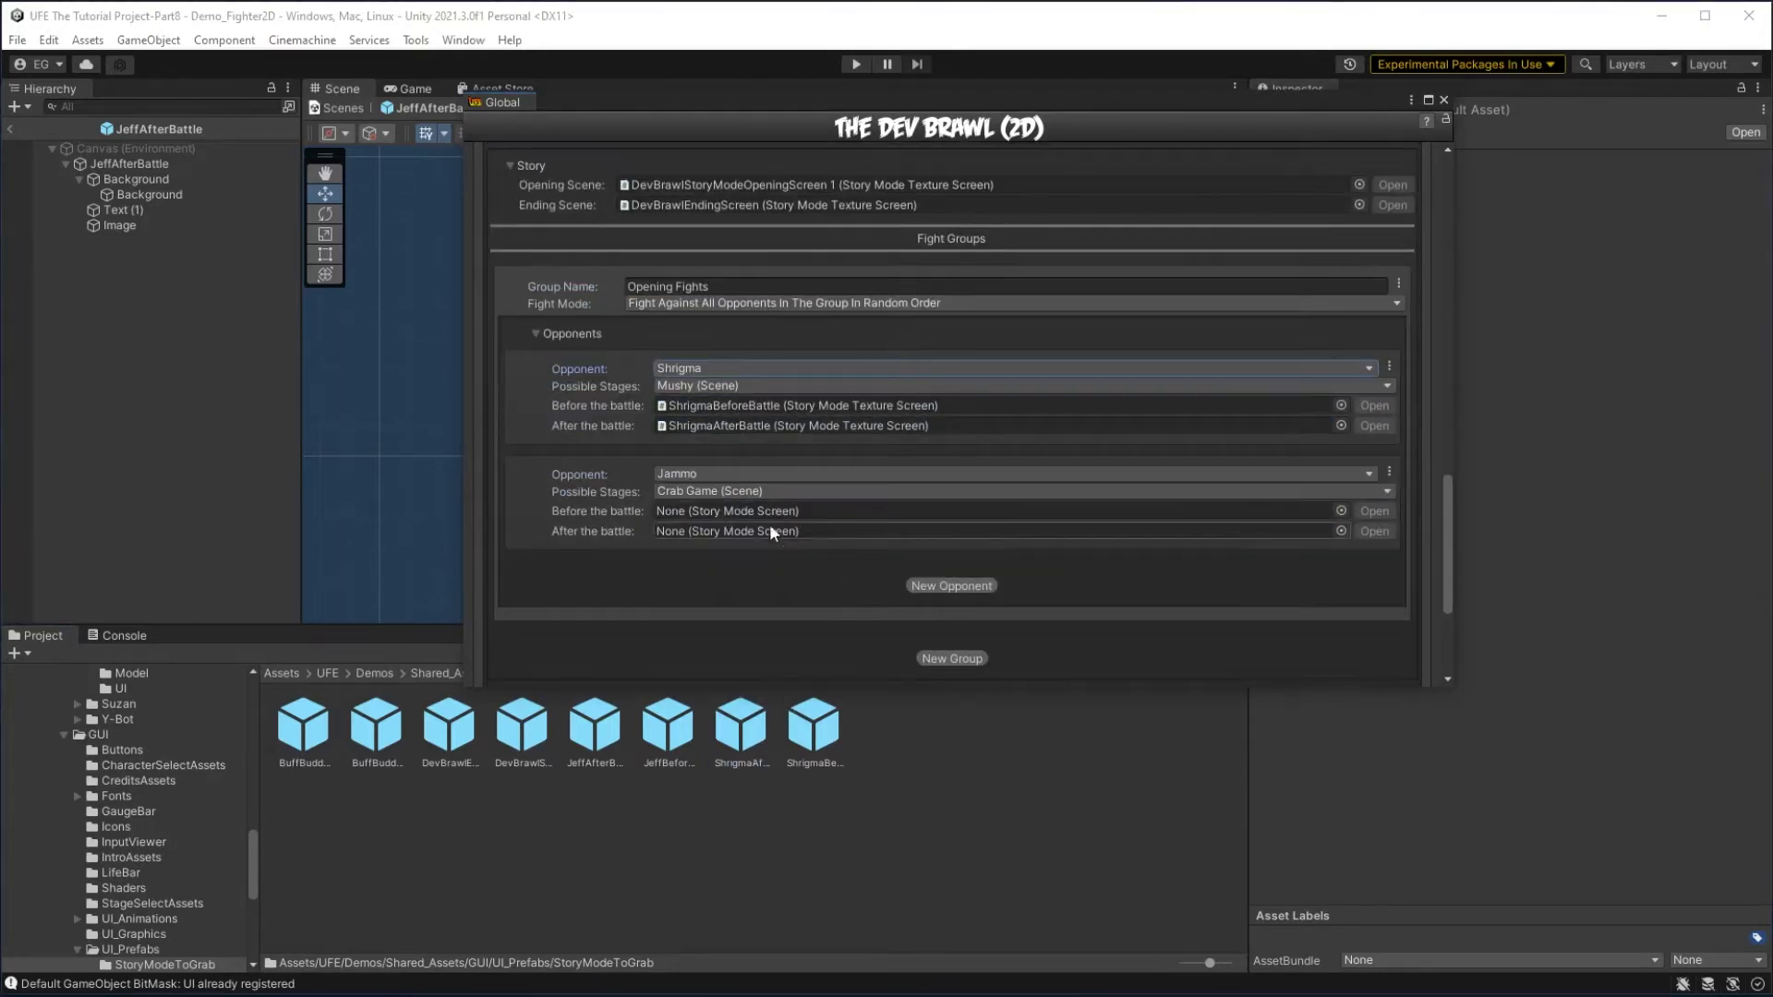
pyautogui.click(769, 474)
pyautogui.click(716, 567)
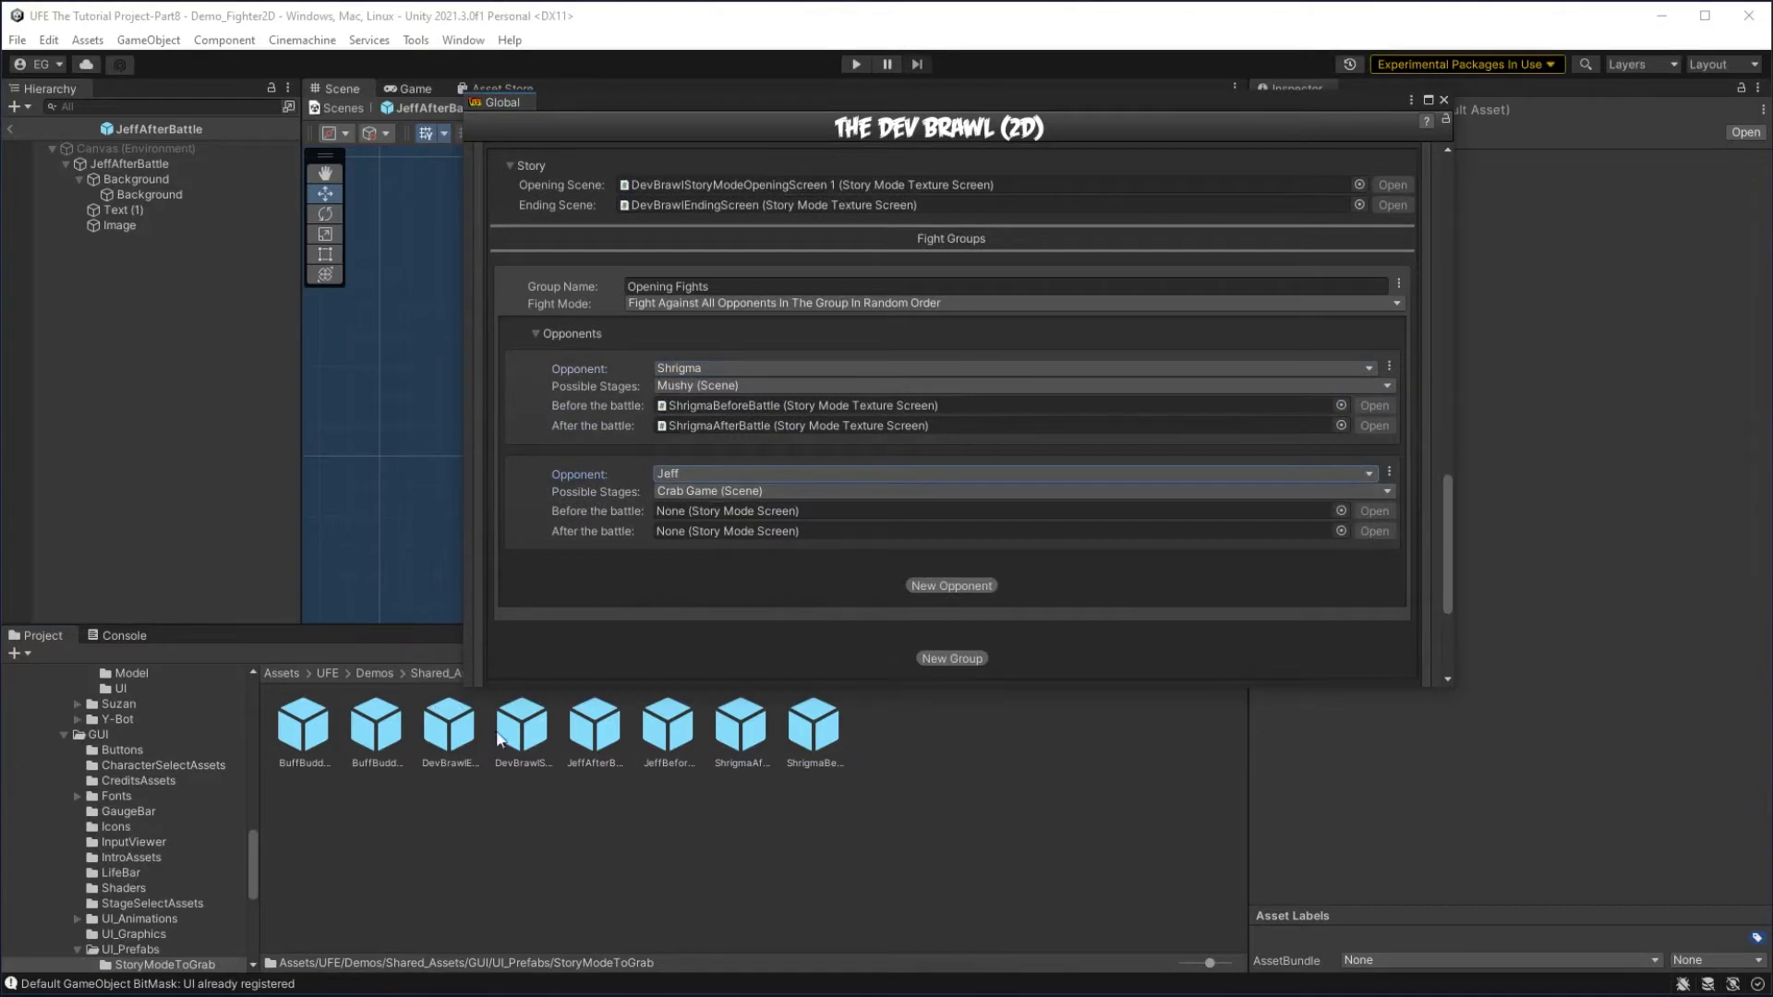
pyautogui.moveTo(594, 730); pyautogui.dragTo(731, 510)
pyautogui.moveTo(672, 725); pyautogui.dragTo(753, 452)
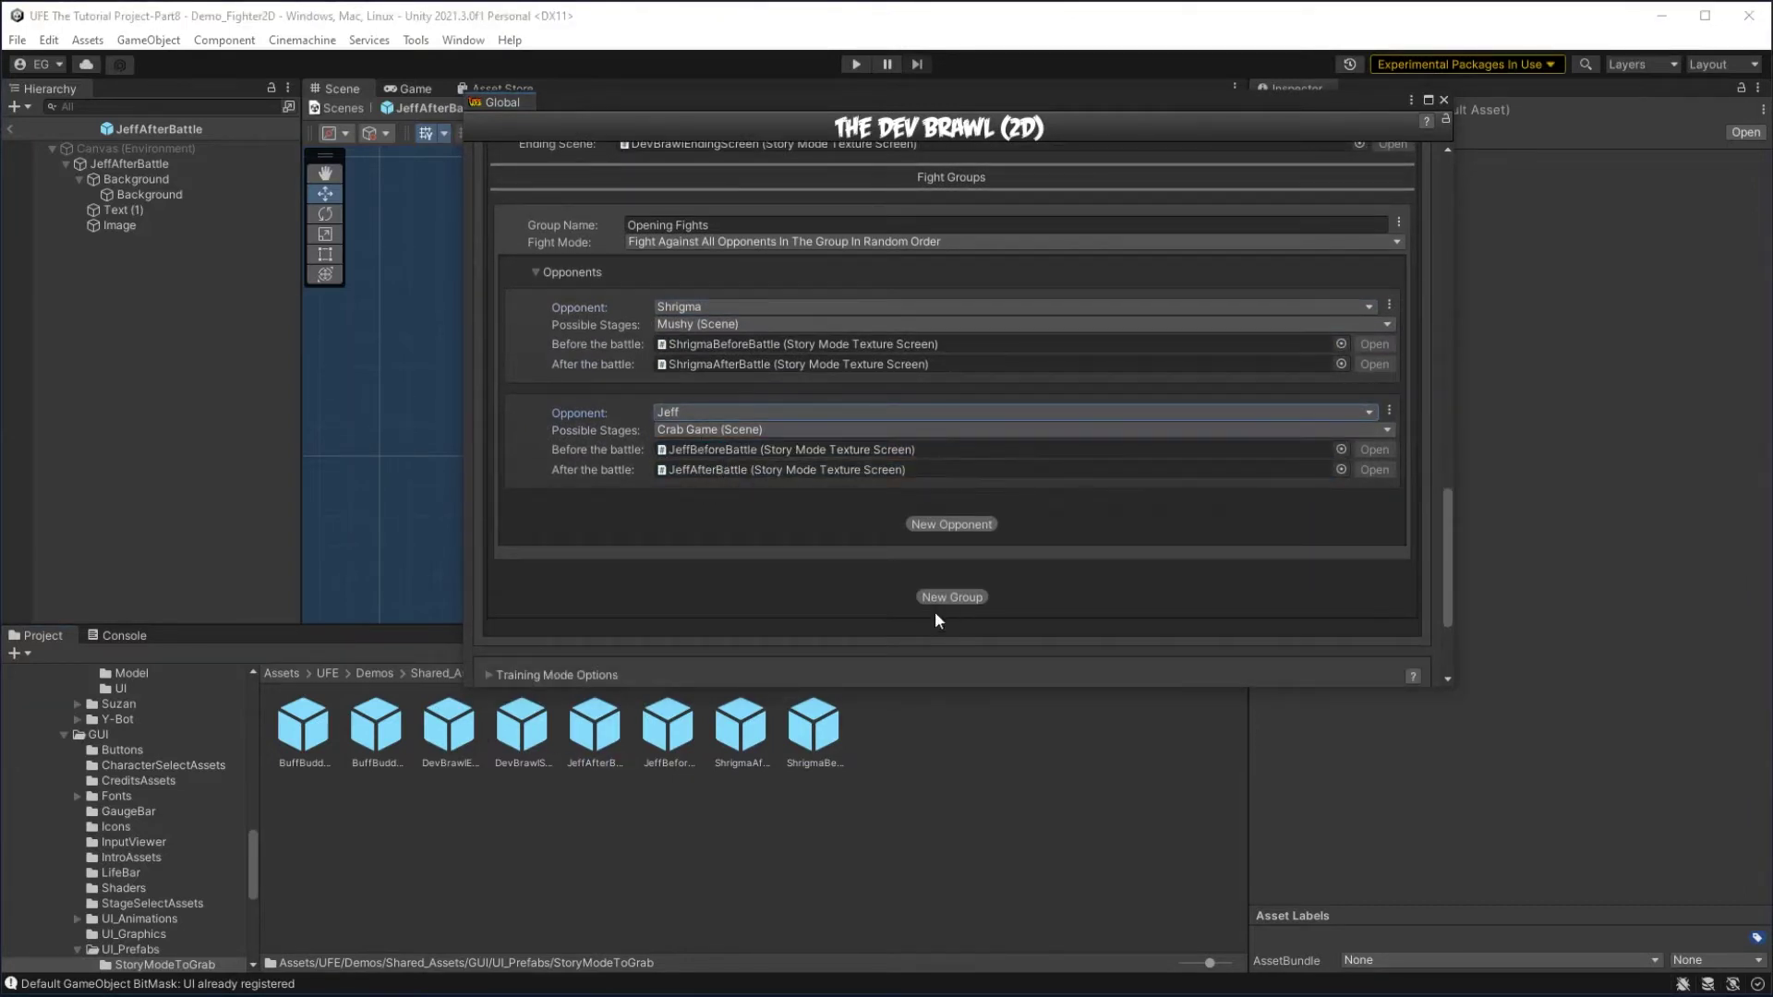
# Add a 'Boss Fight' group in defined order with BuffBuddy as opponent.
pyautogui.click(938, 598)
pyautogui.scroll(-2, 936, 591)
pyautogui.click(705, 480)
pyautogui.write('Boss Fight')
pyautogui.click(749, 500)
pyautogui.click(536, 528)
pyautogui.click(926, 456)
pyautogui.click(729, 448)
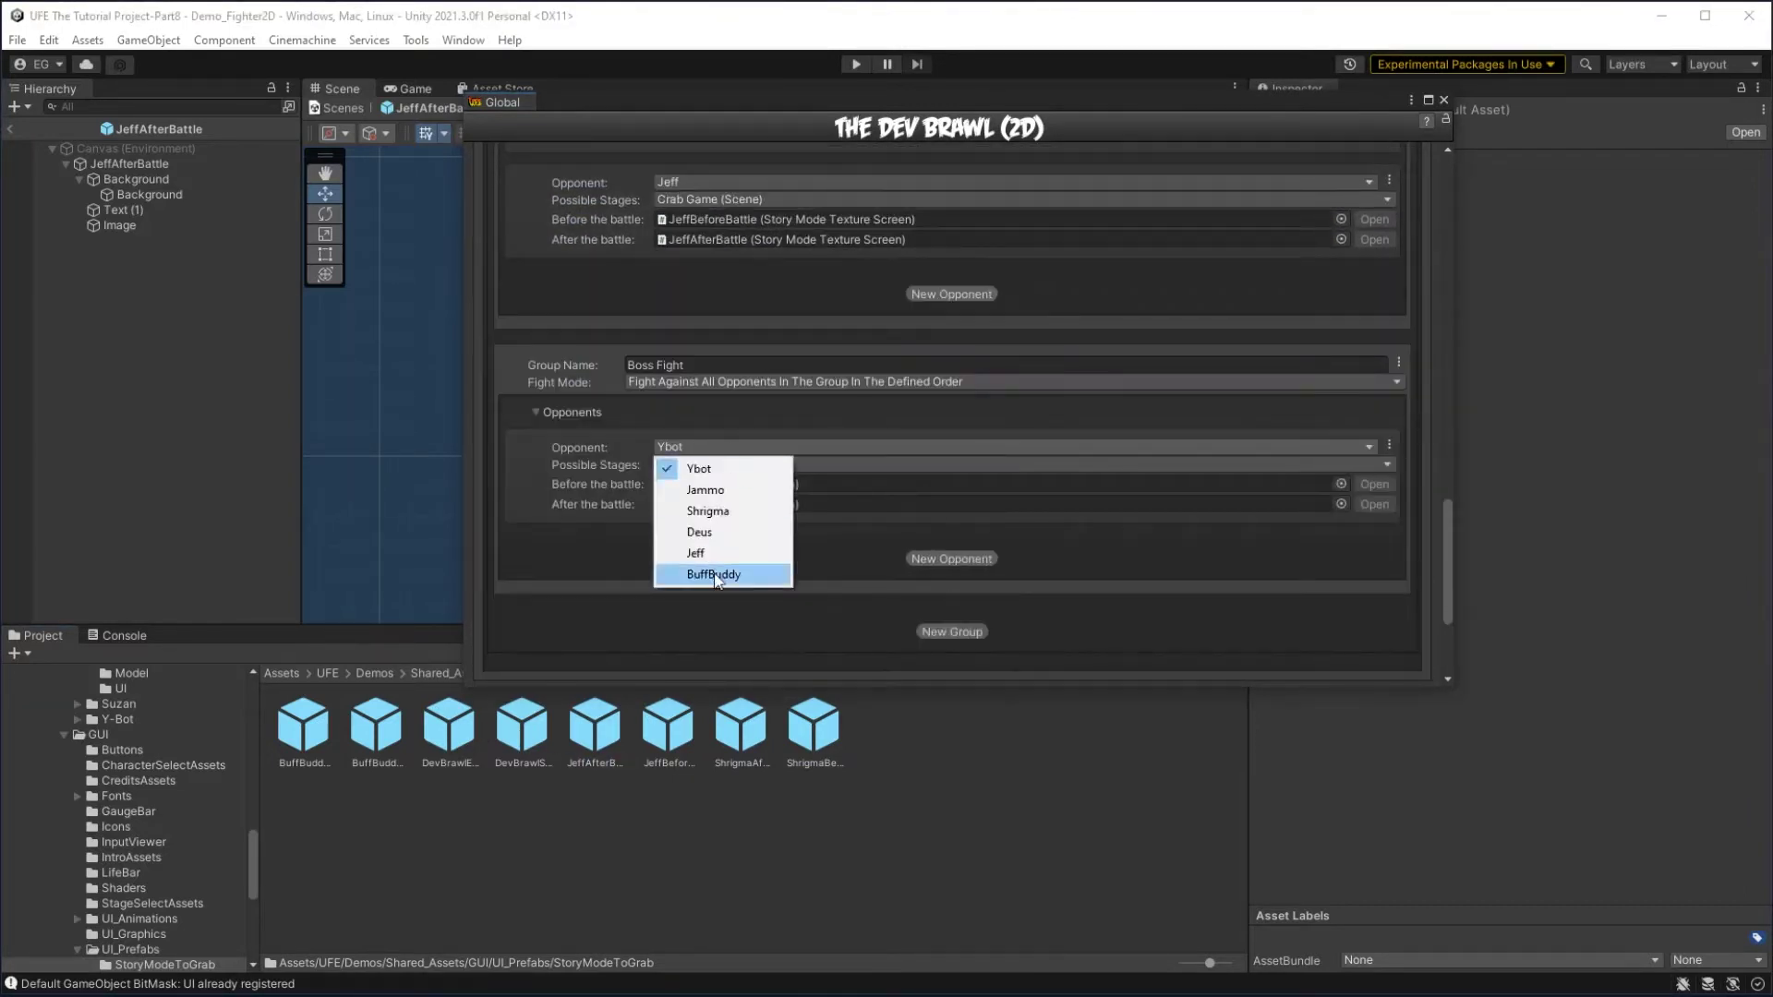
pyautogui.click(714, 576)
# Set the boss stage to Battle Dome and assign BuffBuddy's before/after-battle screens.
pyautogui.click(685, 462)
pyautogui.click(701, 508)
pyautogui.click(701, 466)
pyautogui.click(715, 569)
pyautogui.moveTo(396, 726); pyautogui.dragTo(688, 502)
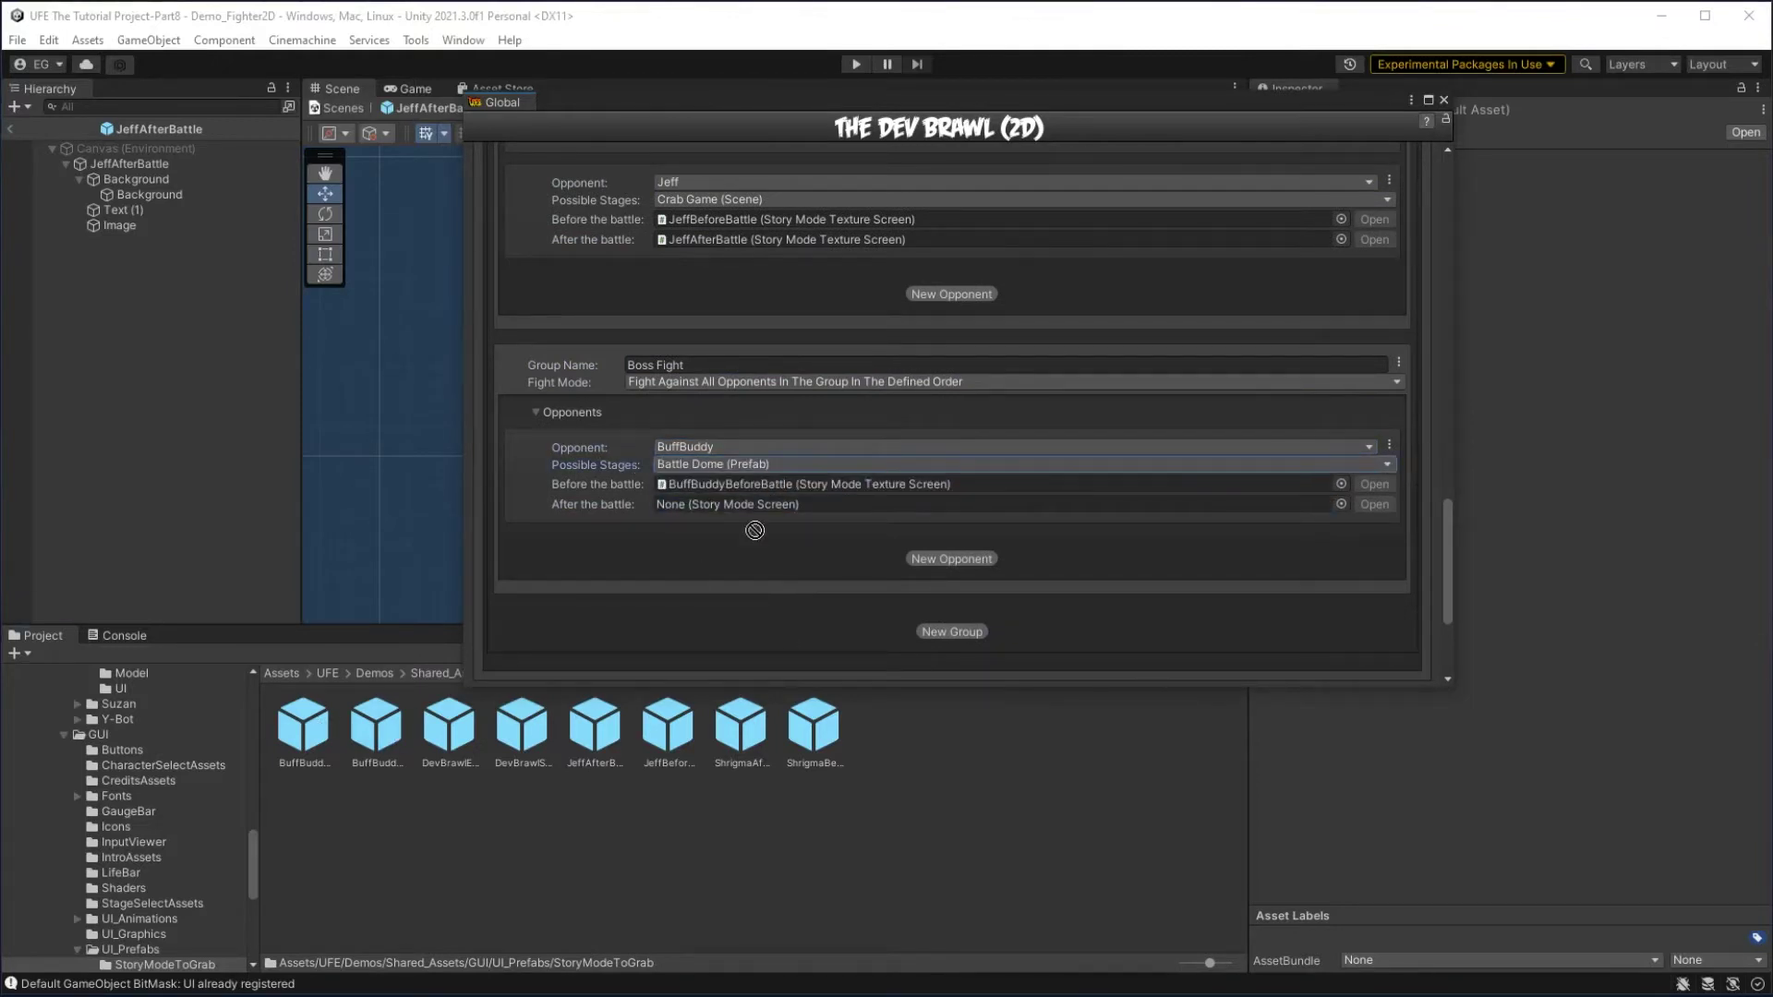
pyautogui.click(693, 451)
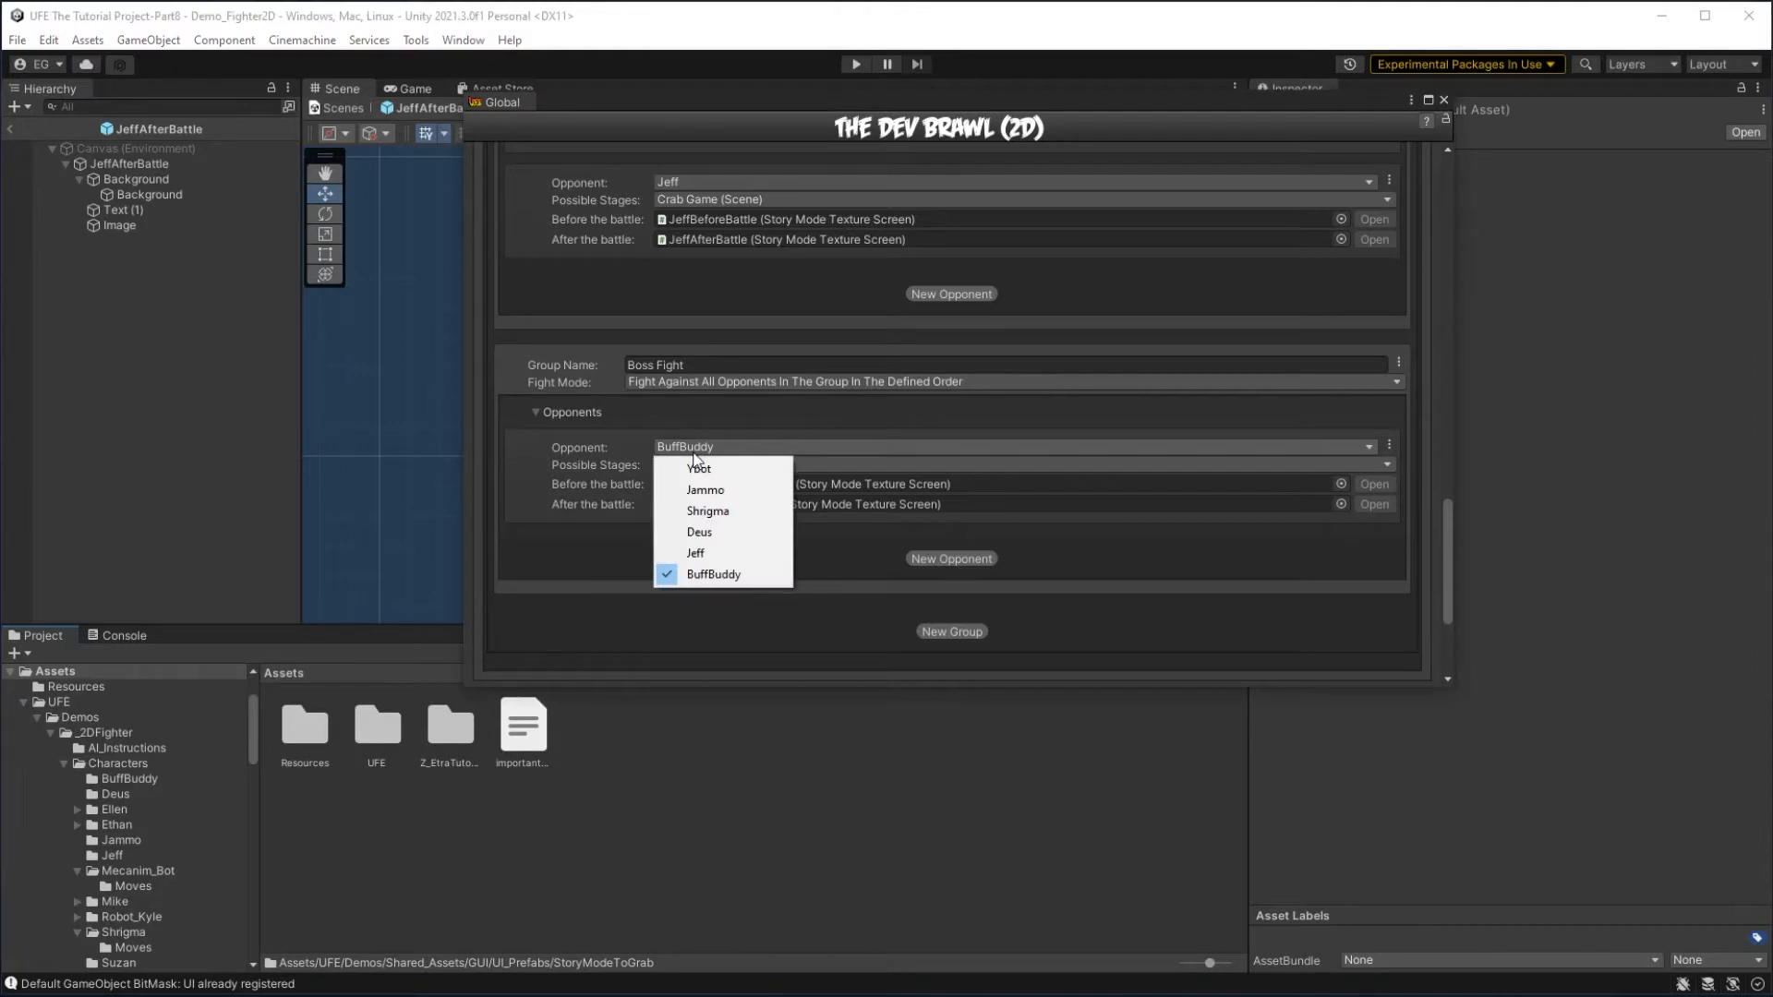
pyautogui.click(839, 755)
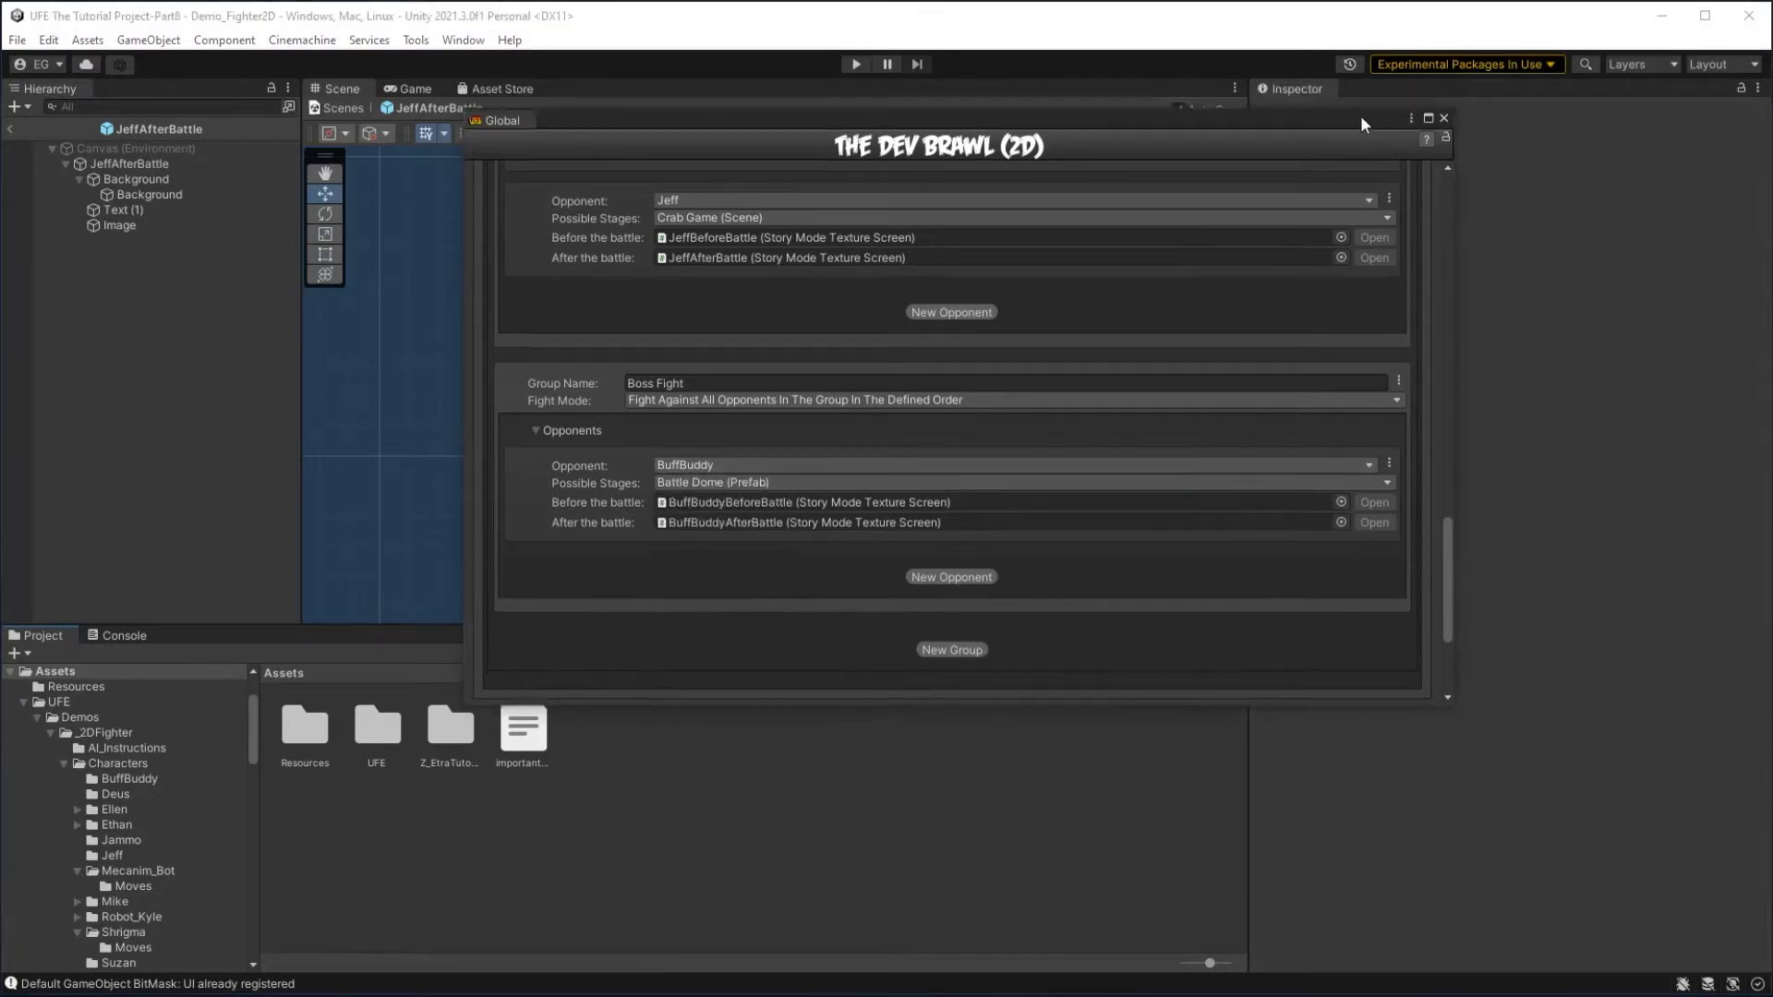
# Duplicate the BuffBuddy asset found by searching 'buff' and rename it BuffBuddyBoss.
pyautogui.moveTo(1360, 106); pyautogui.dragTo(1755, 827)
pyautogui.click(886, 652)
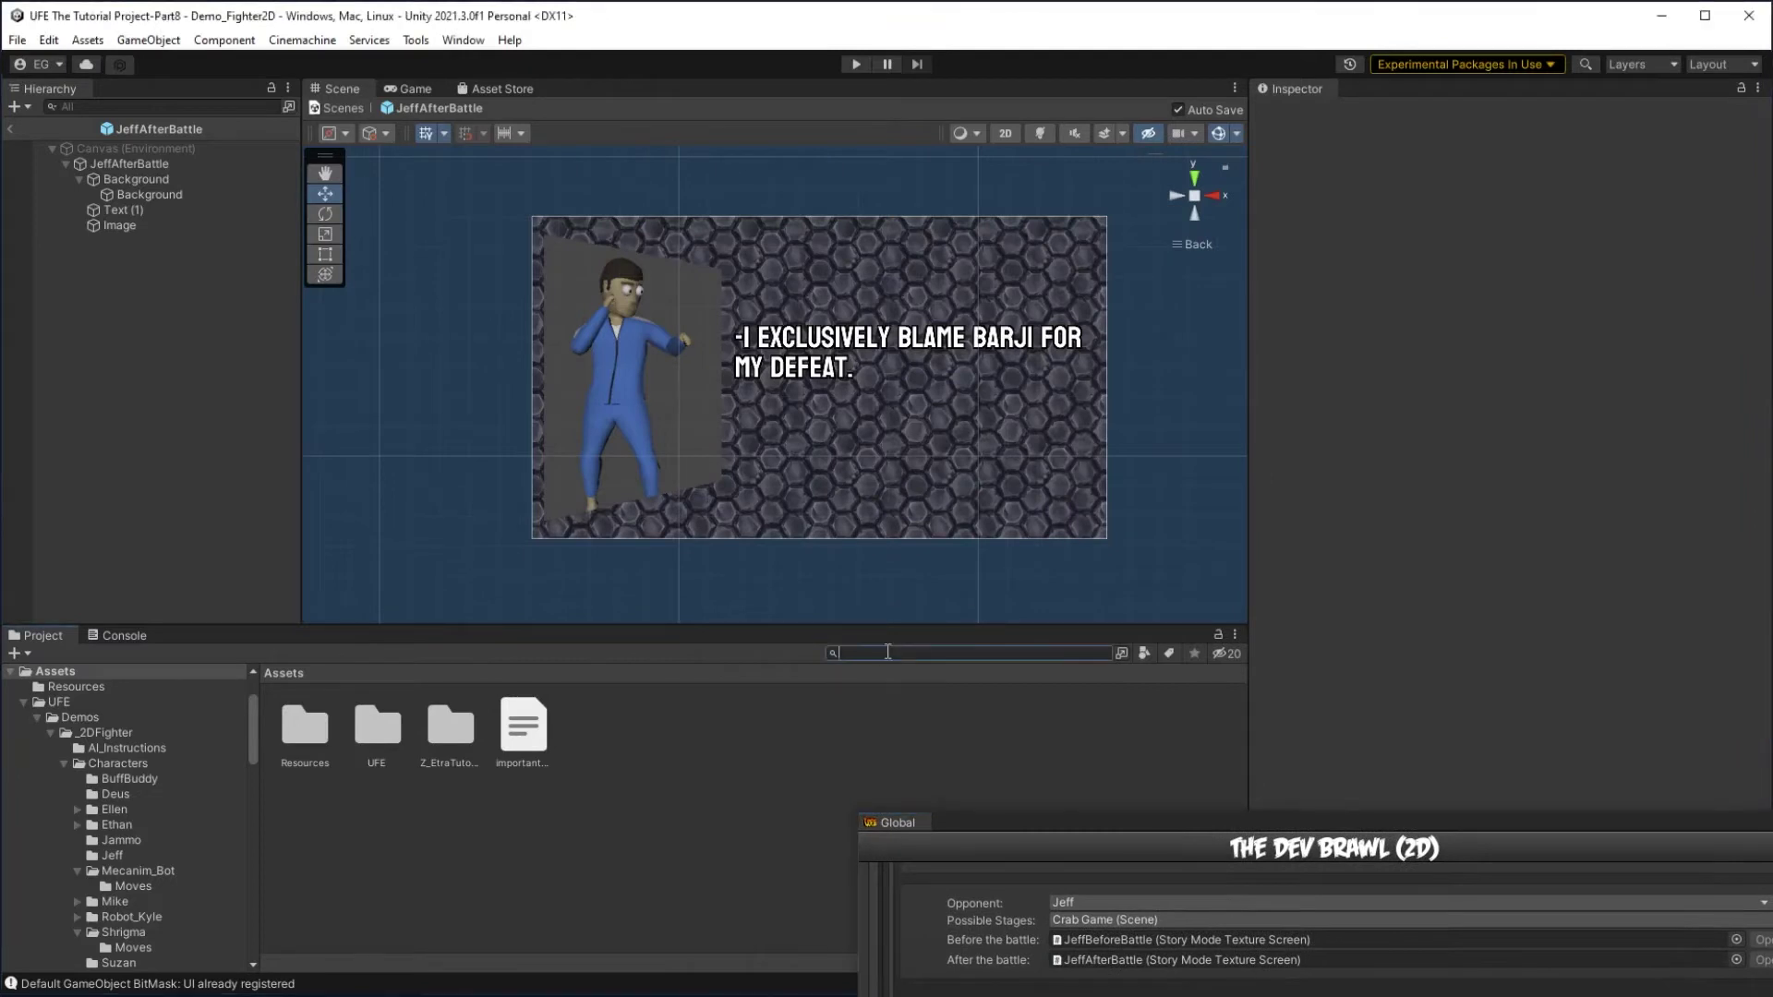
pyautogui.write('buff')
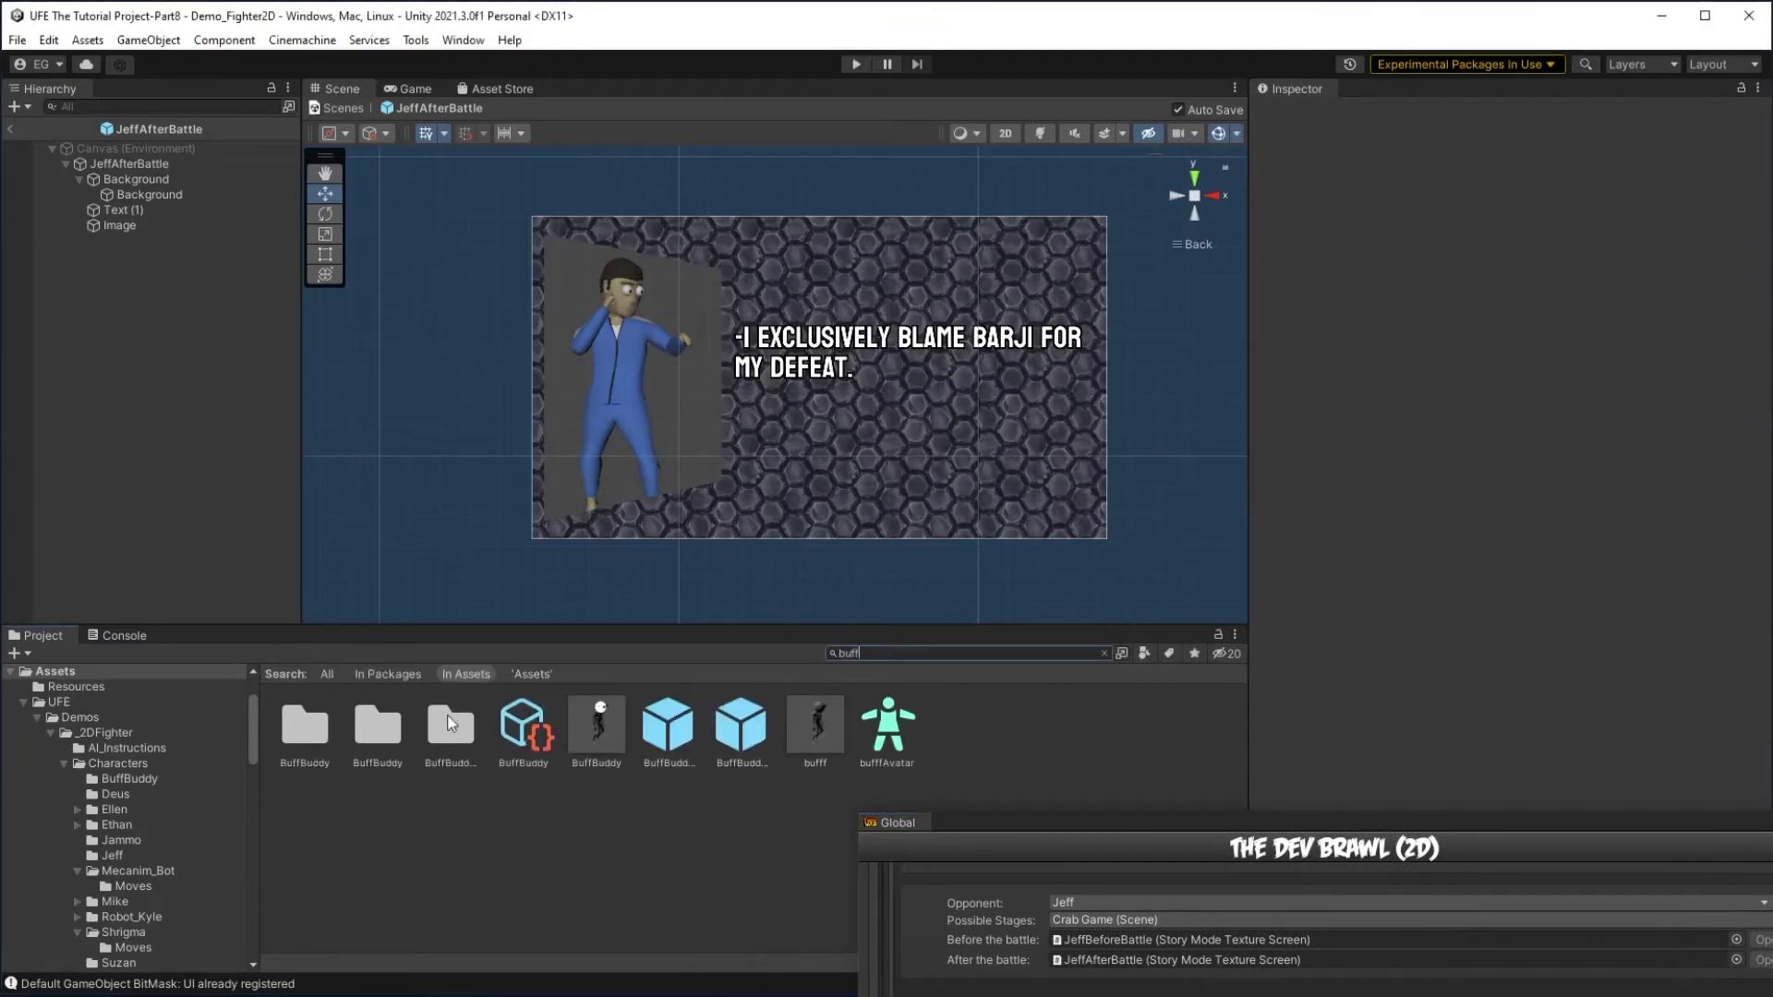
pyautogui.click(524, 731)
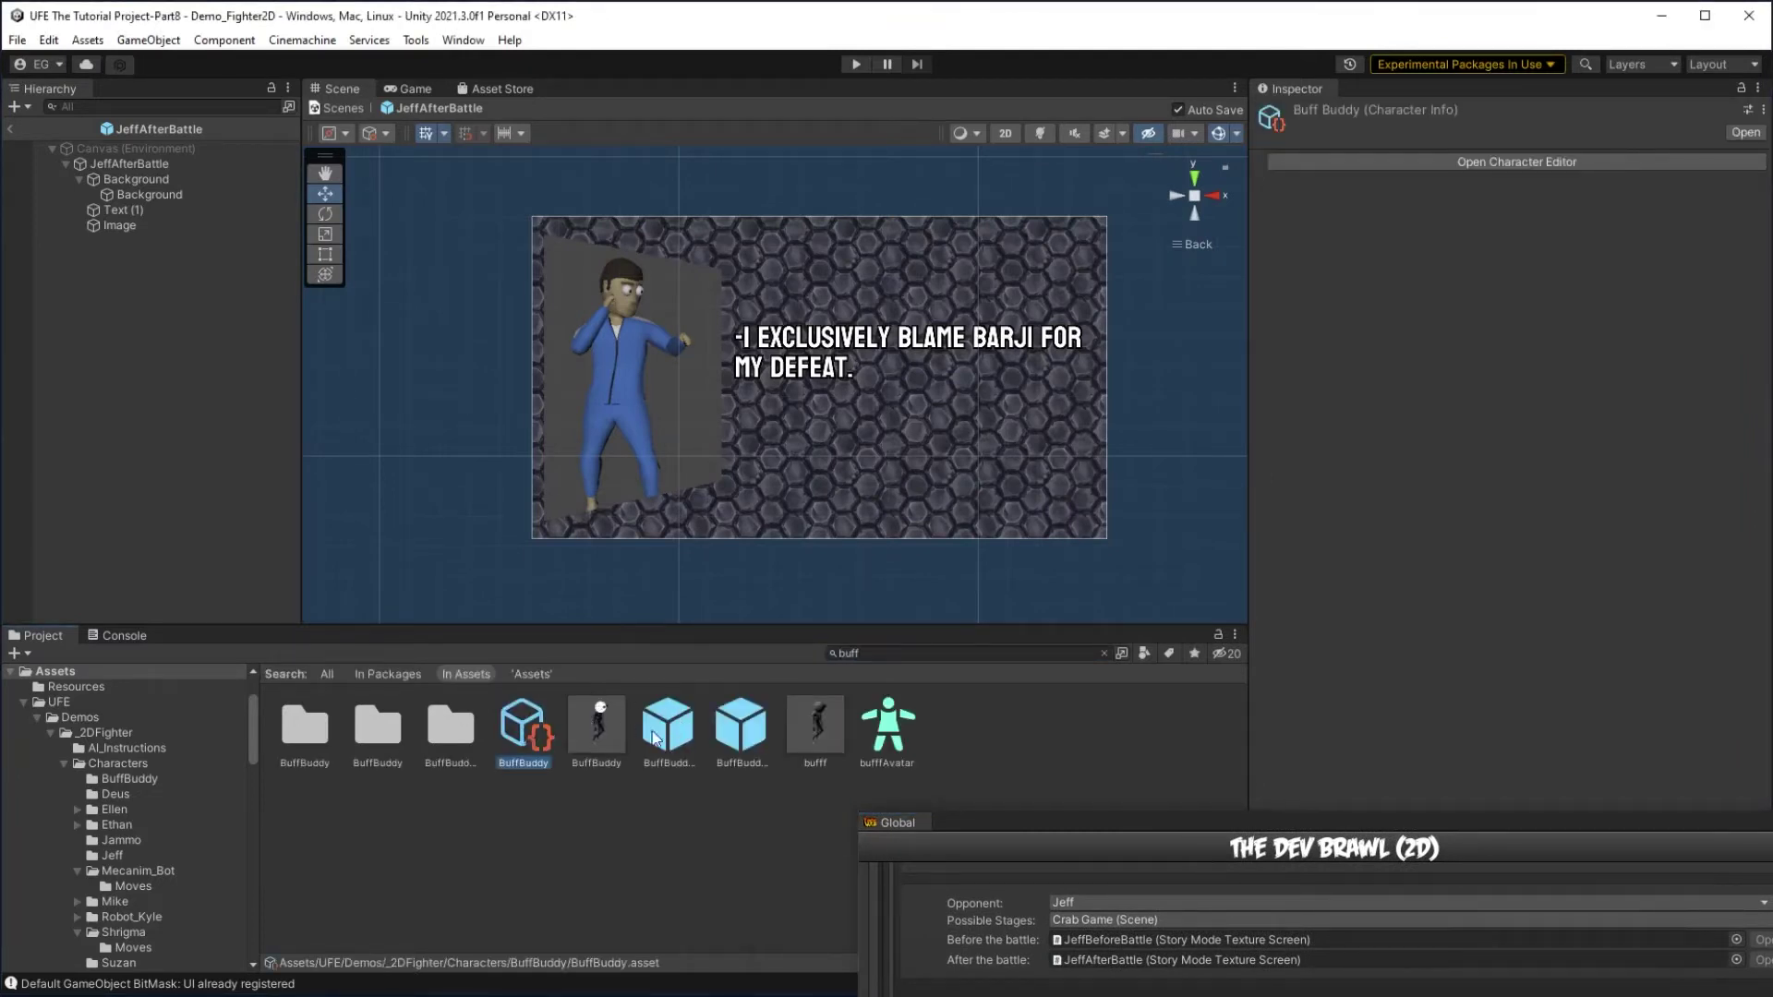
pyautogui.hotkey('ctrl', 'd')
pyautogui.click(679, 762)
pyautogui.press('BackSpace')
pyautogui.press('BackSpace')
pyautogui.write('Boss')
pyautogui.press('Return')
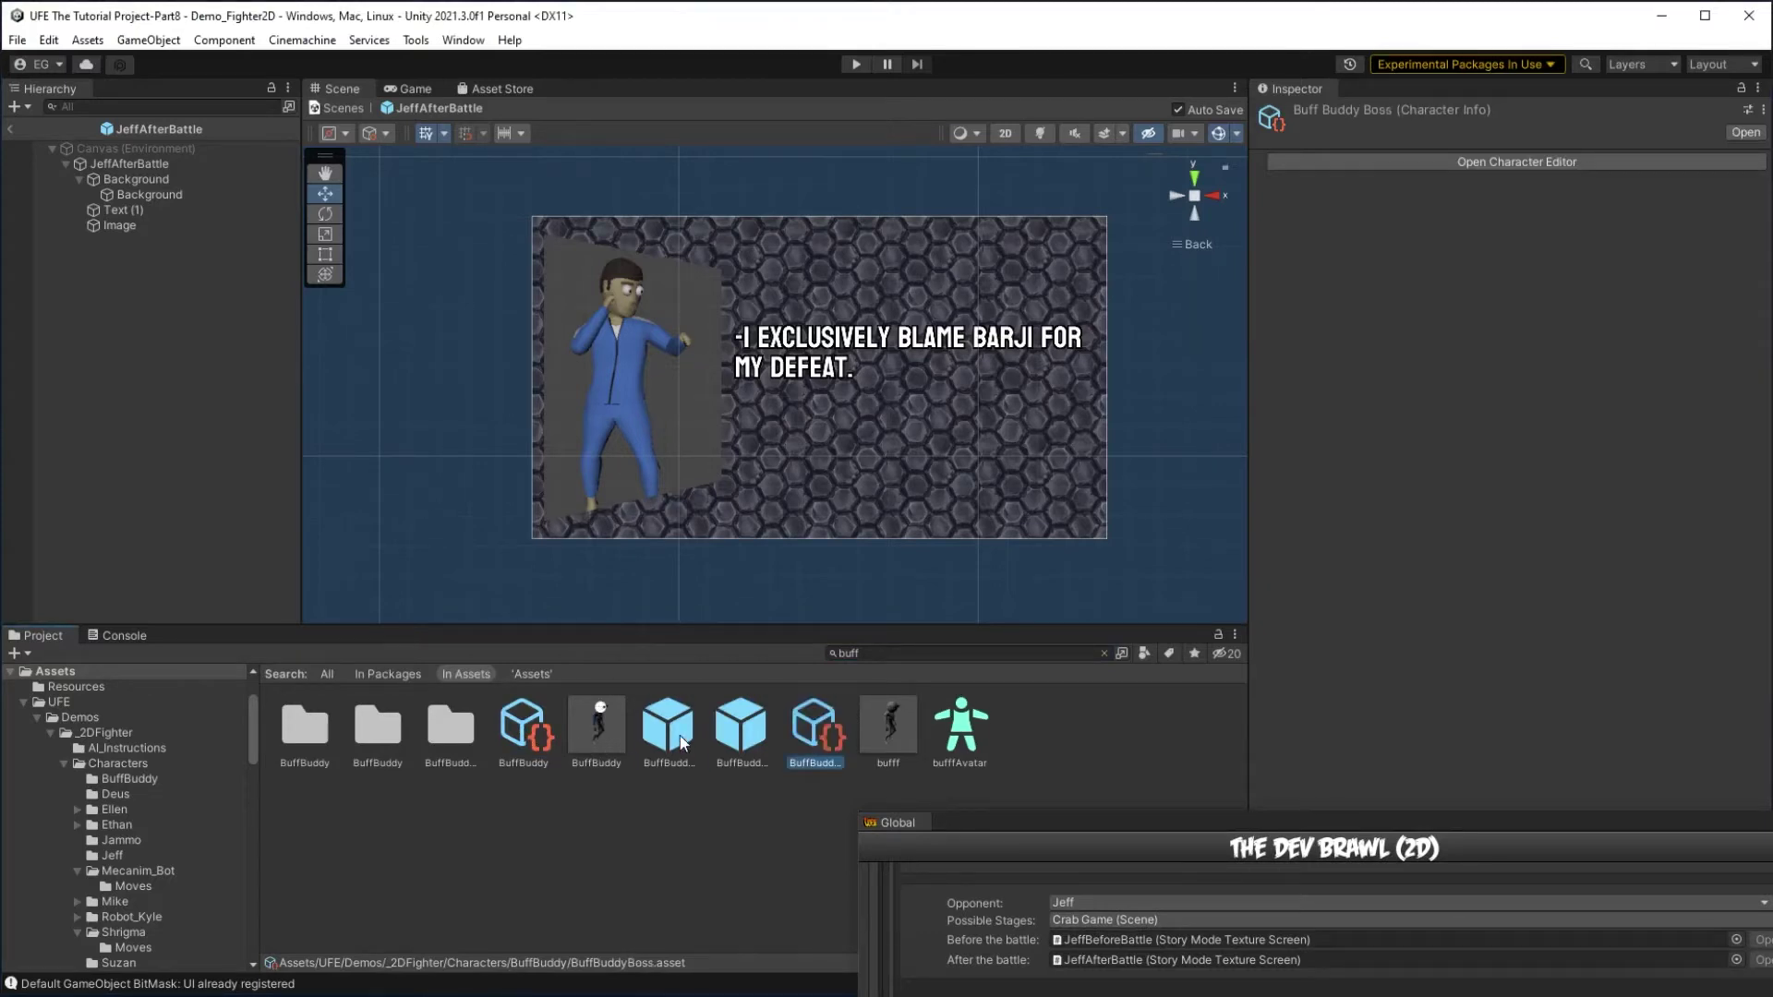
# Name the character 'Buff Buddy Boss' and add Aggressive, Defensive and Balanced AI instructions.
pyautogui.click(1440, 162)
pyautogui.click(808, 227)
pyautogui.click(809, 227)
pyautogui.write('Boss')
pyautogui.scroll(-5, 997, 568)
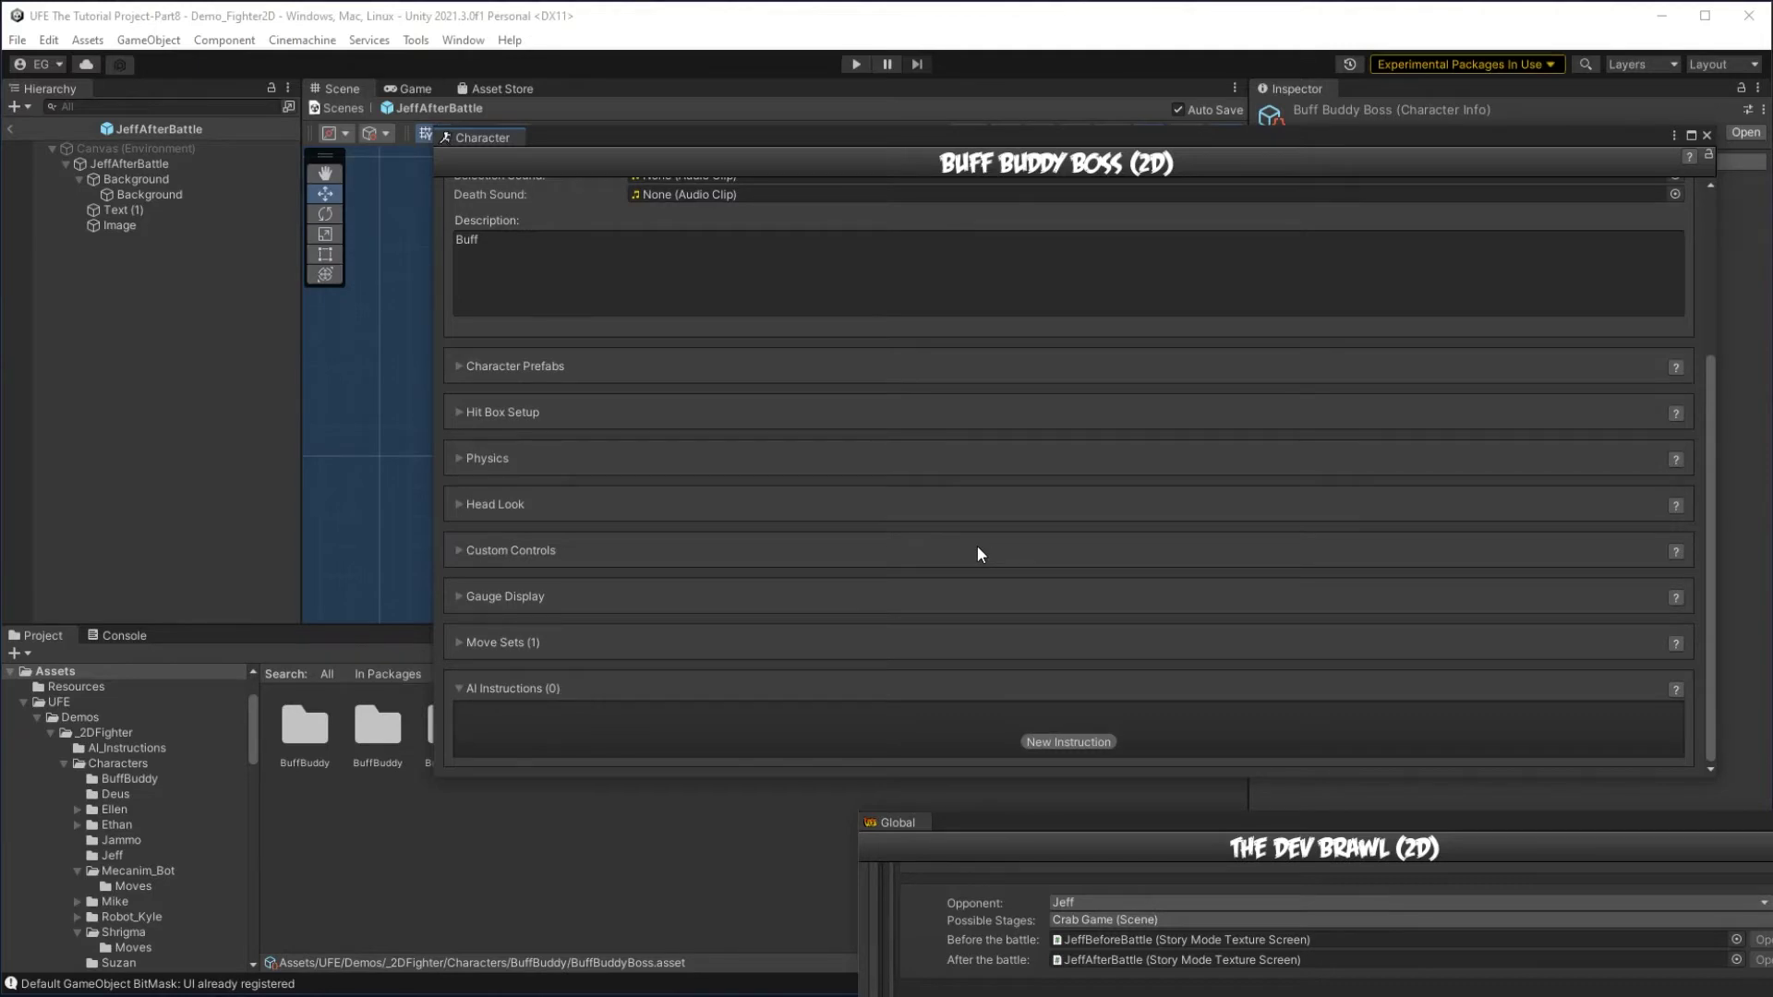
pyautogui.click(1068, 742)
pyautogui.click(126, 748)
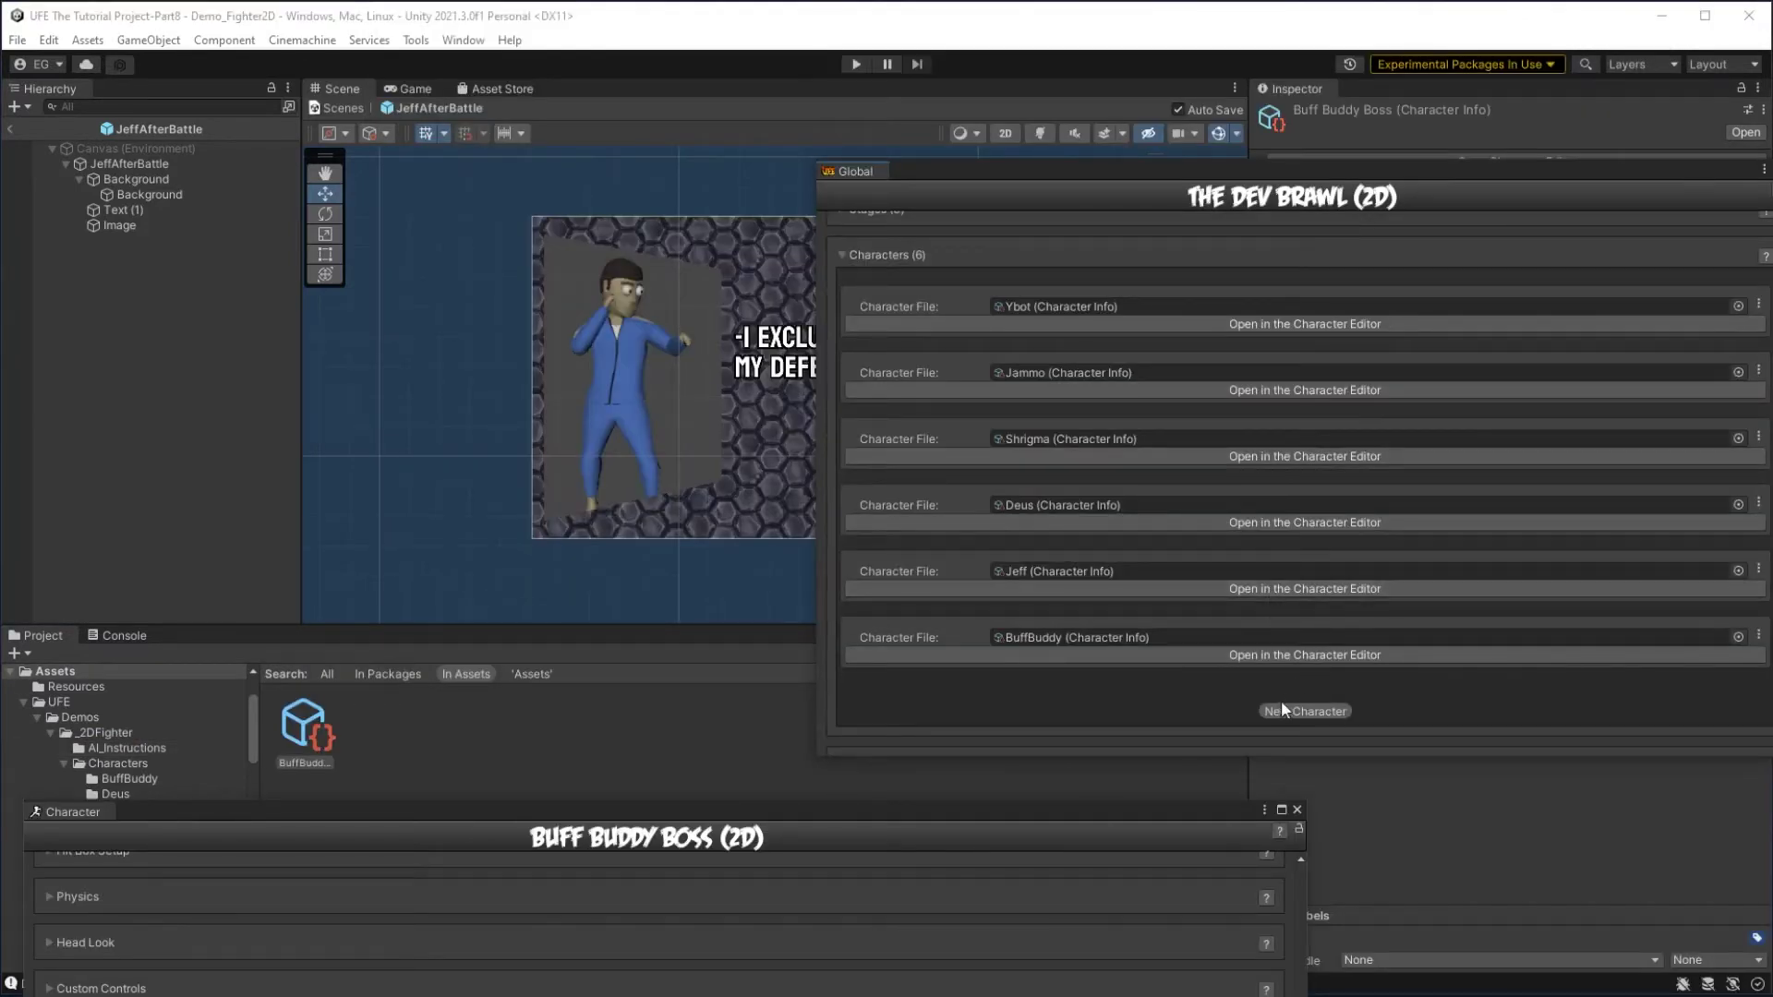
# Add BuffBuddyBoss as a new roster character and untick it under Story Mode selectable characters.
pyautogui.click(1292, 711)
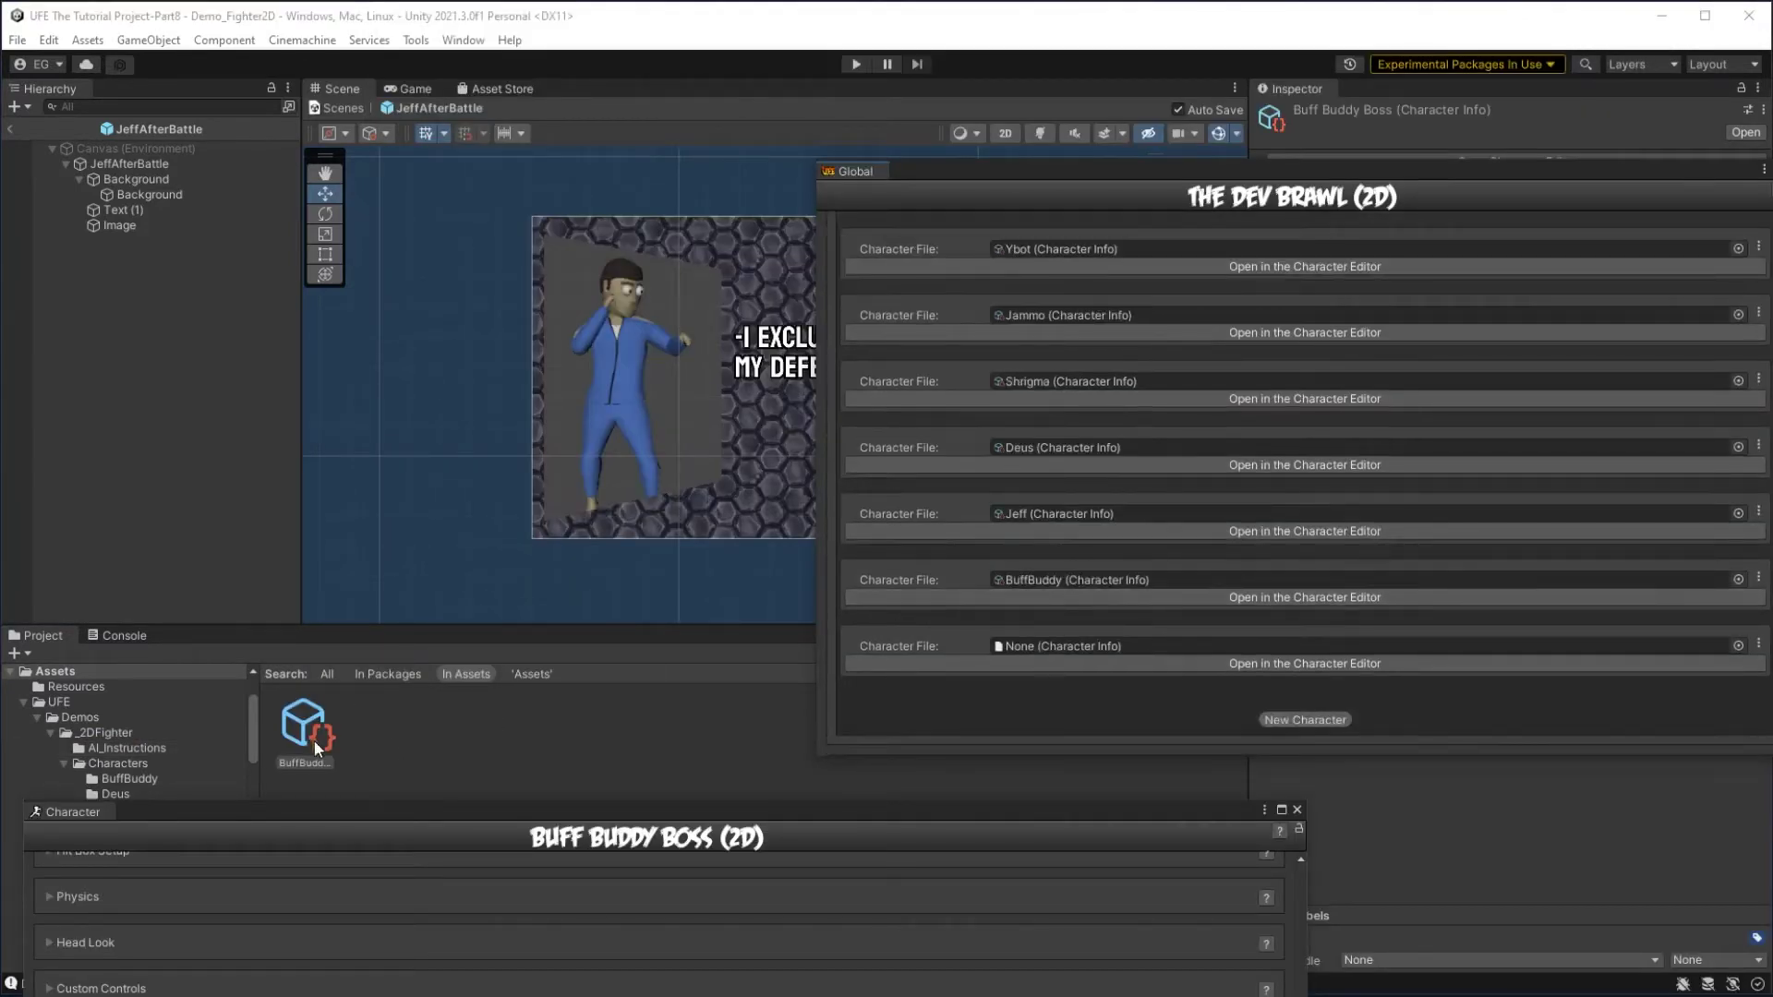
pyautogui.moveTo(314, 740); pyautogui.dragTo(1058, 644)
pyautogui.moveTo(1040, 173); pyautogui.dragTo(829, 181)
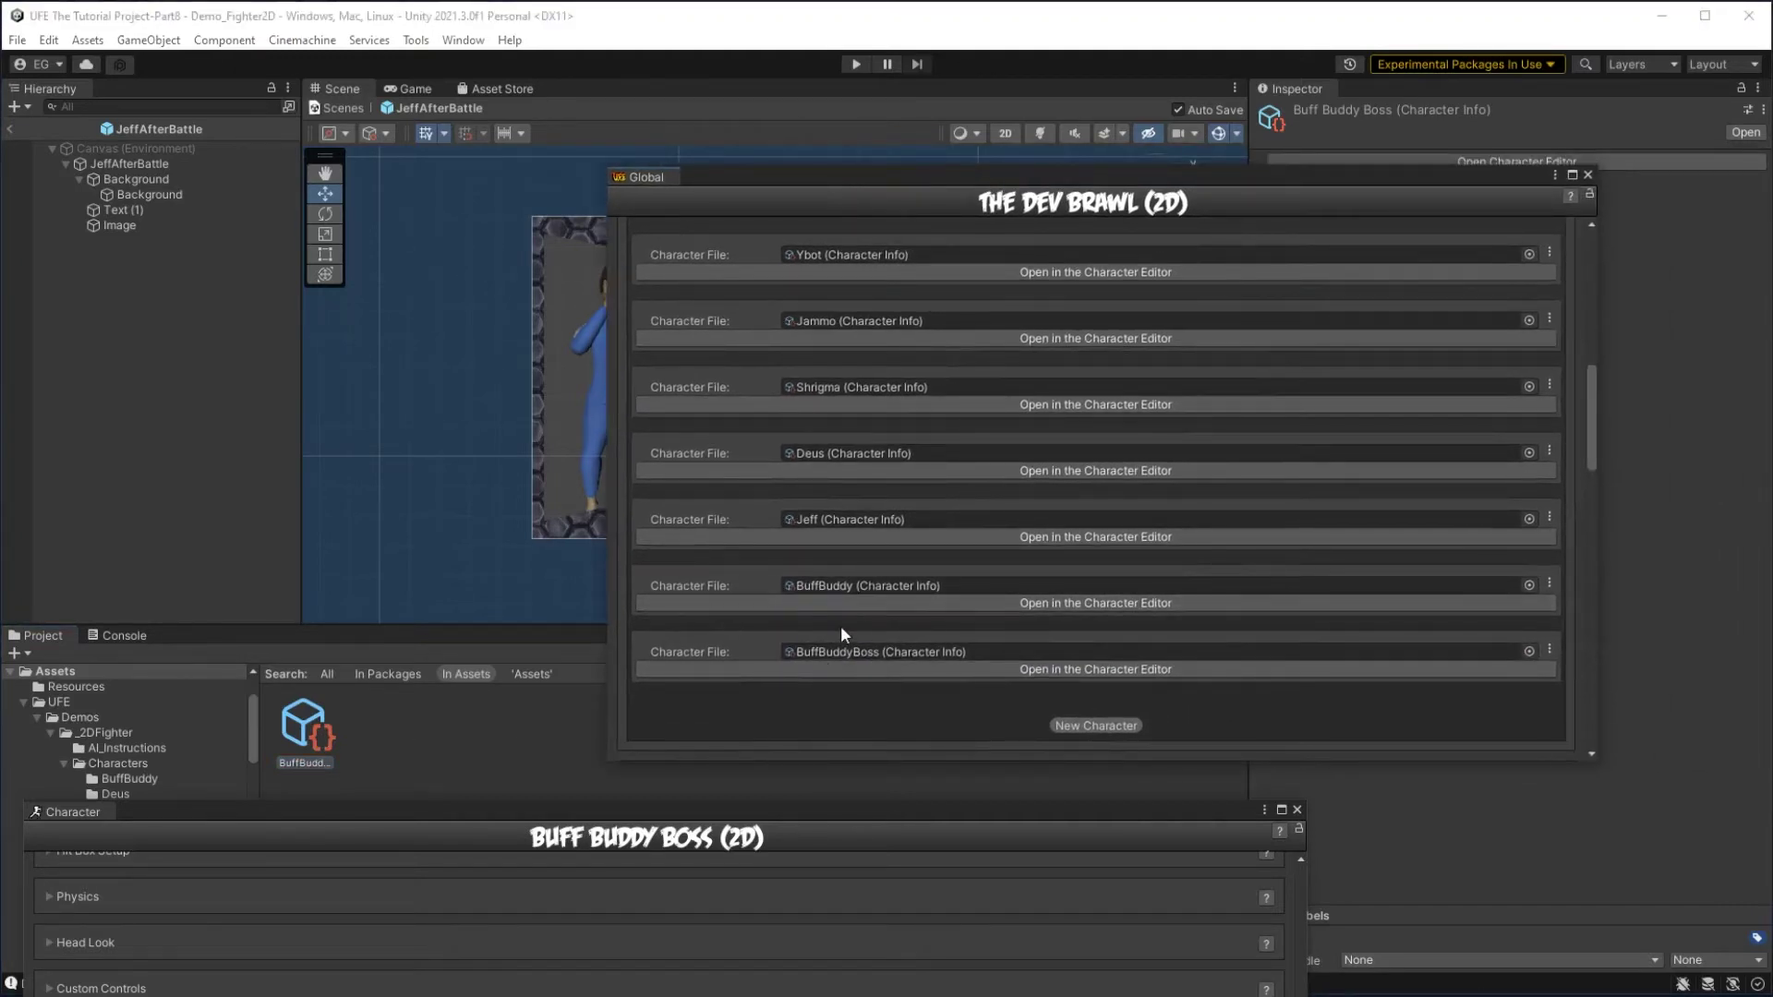
pyautogui.scroll(-3, 885, 489)
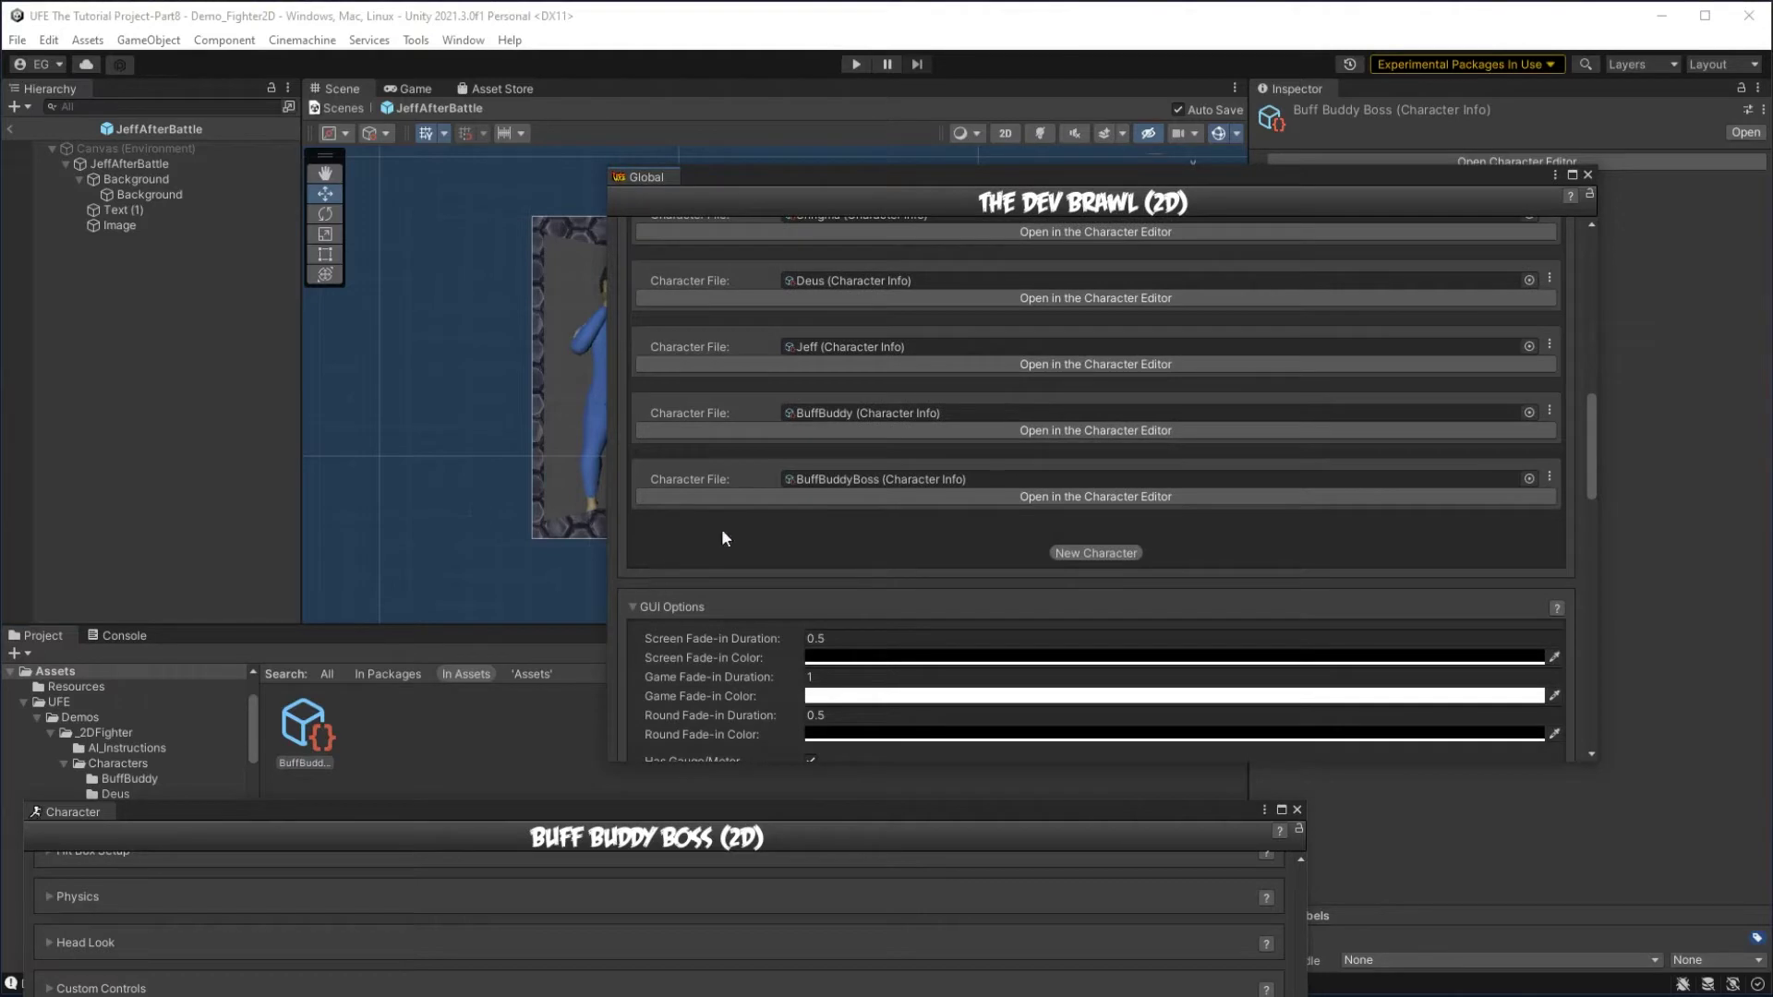
pyautogui.scroll(-9, 722, 531)
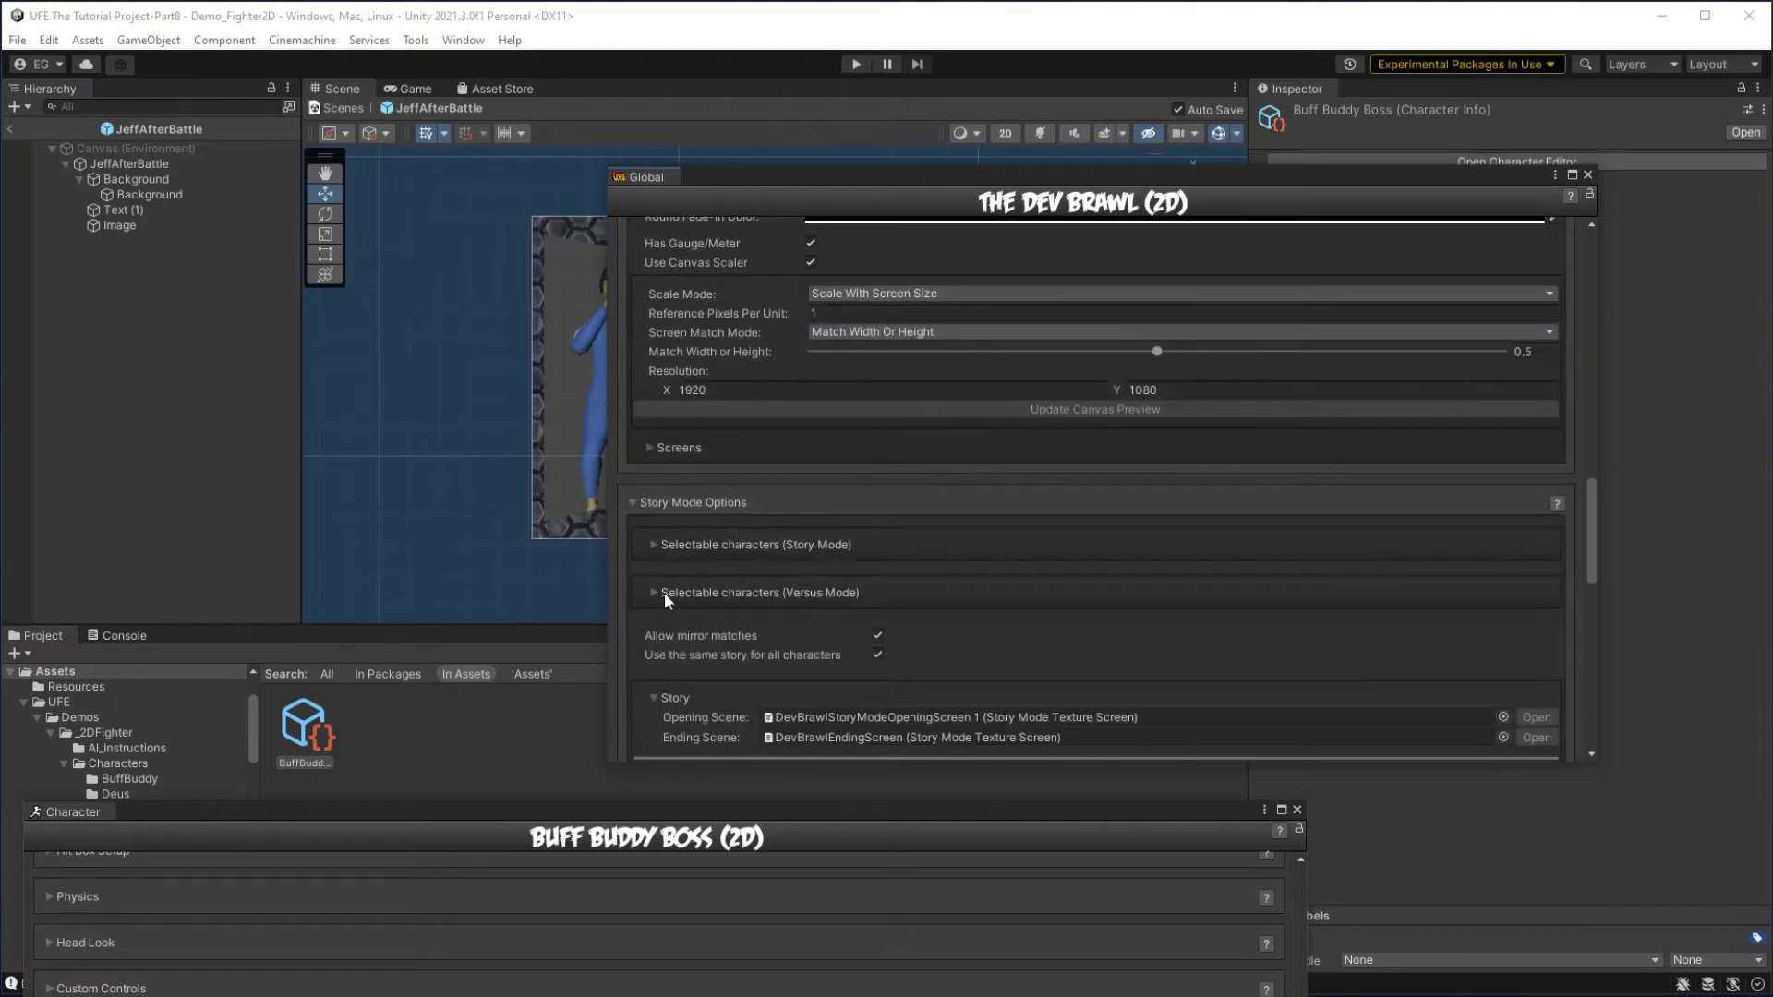
pyautogui.click(652, 545)
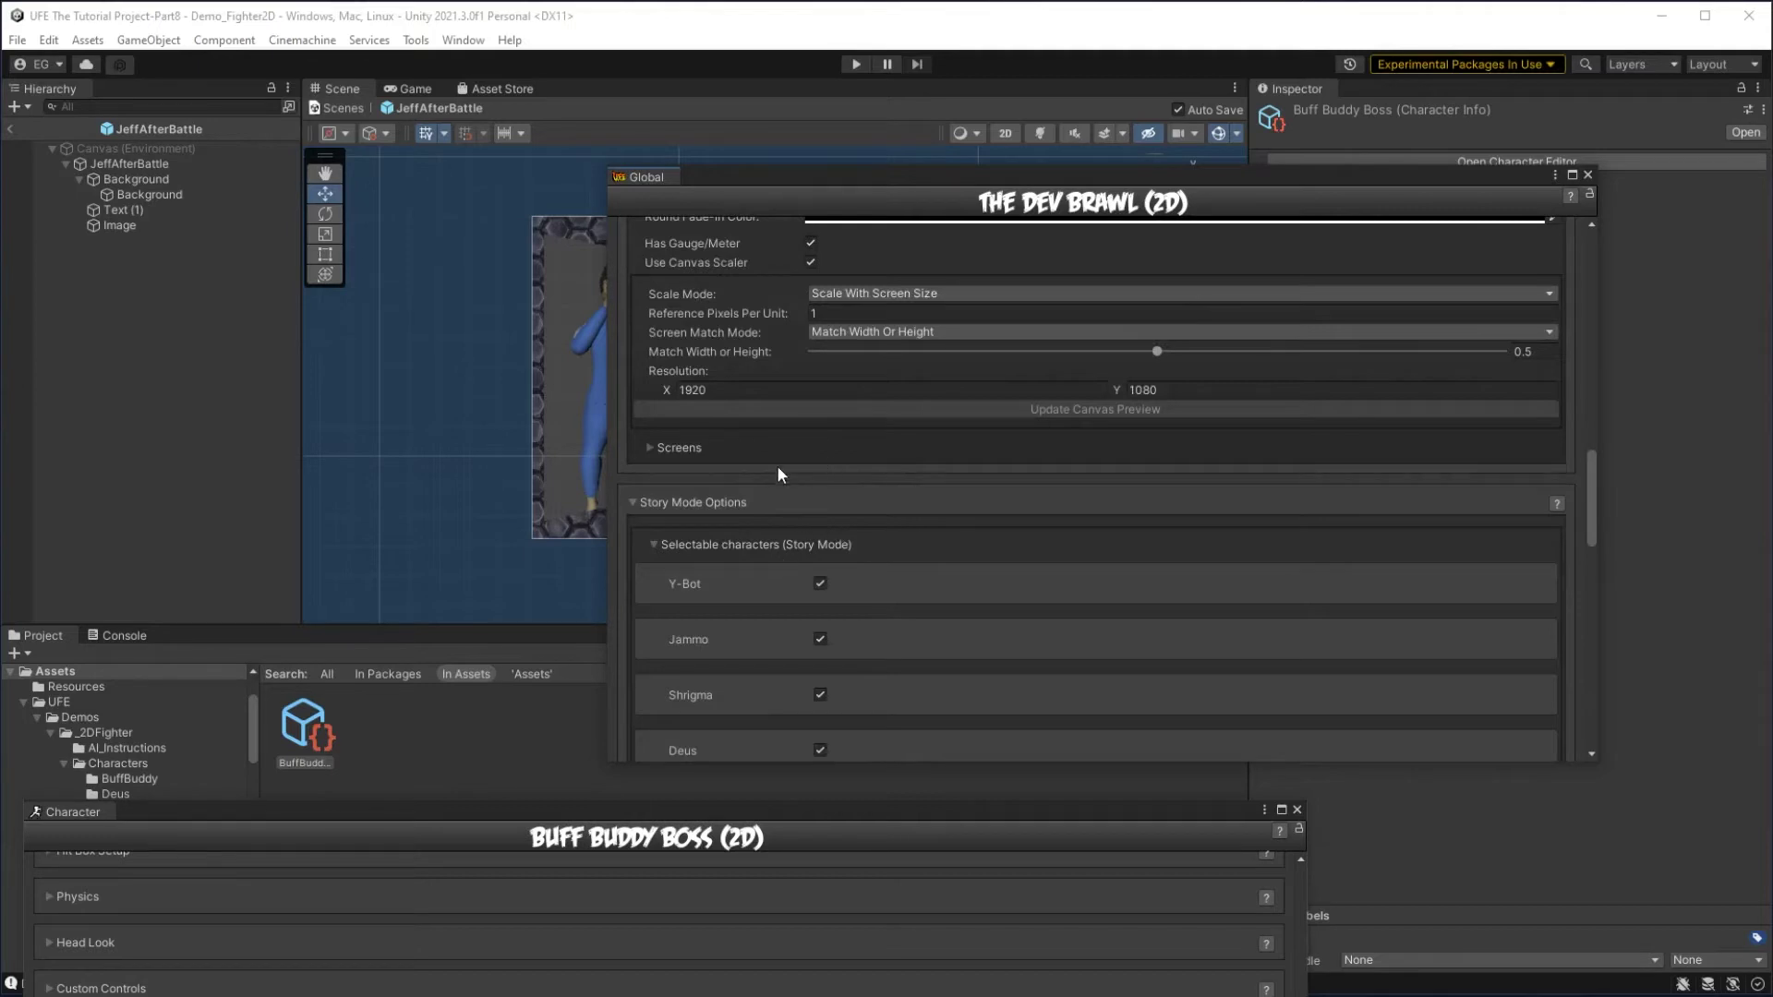
pyautogui.scroll(-5, 778, 472)
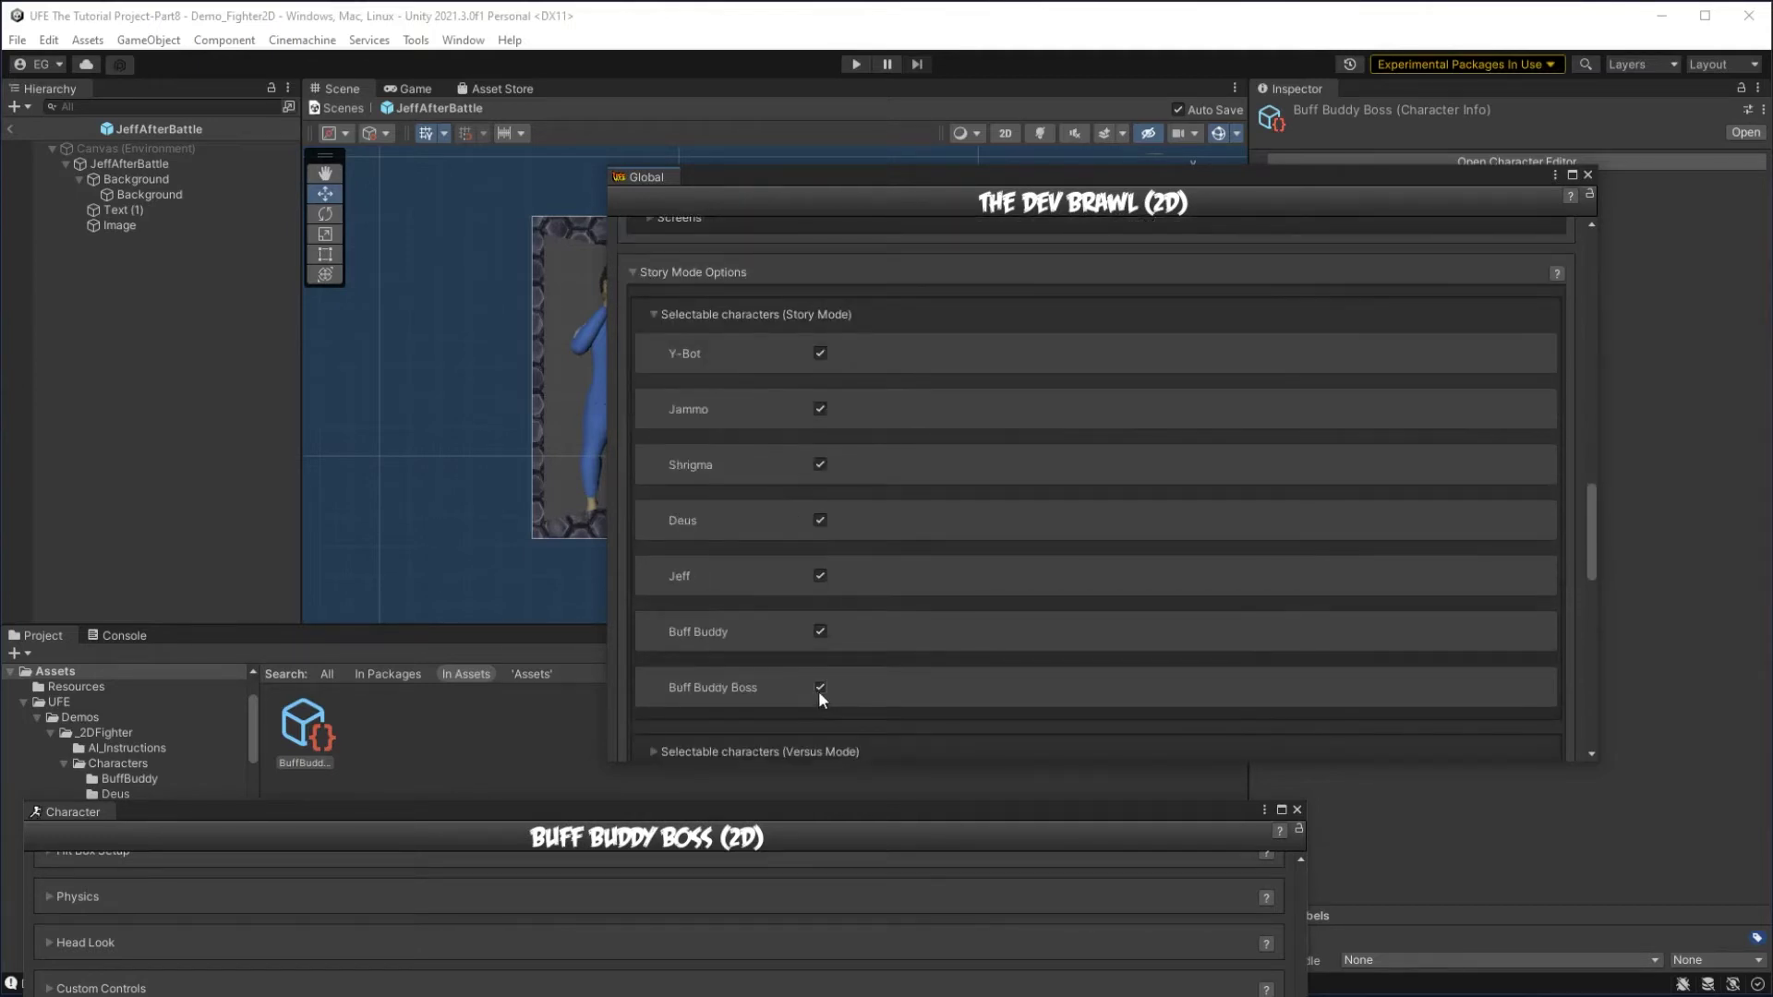
pyautogui.click(819, 688)
# Untick Buff Buddy under Story Mode selectable characters, then collapse both character lists.
pyautogui.scroll(-3, 705, 514)
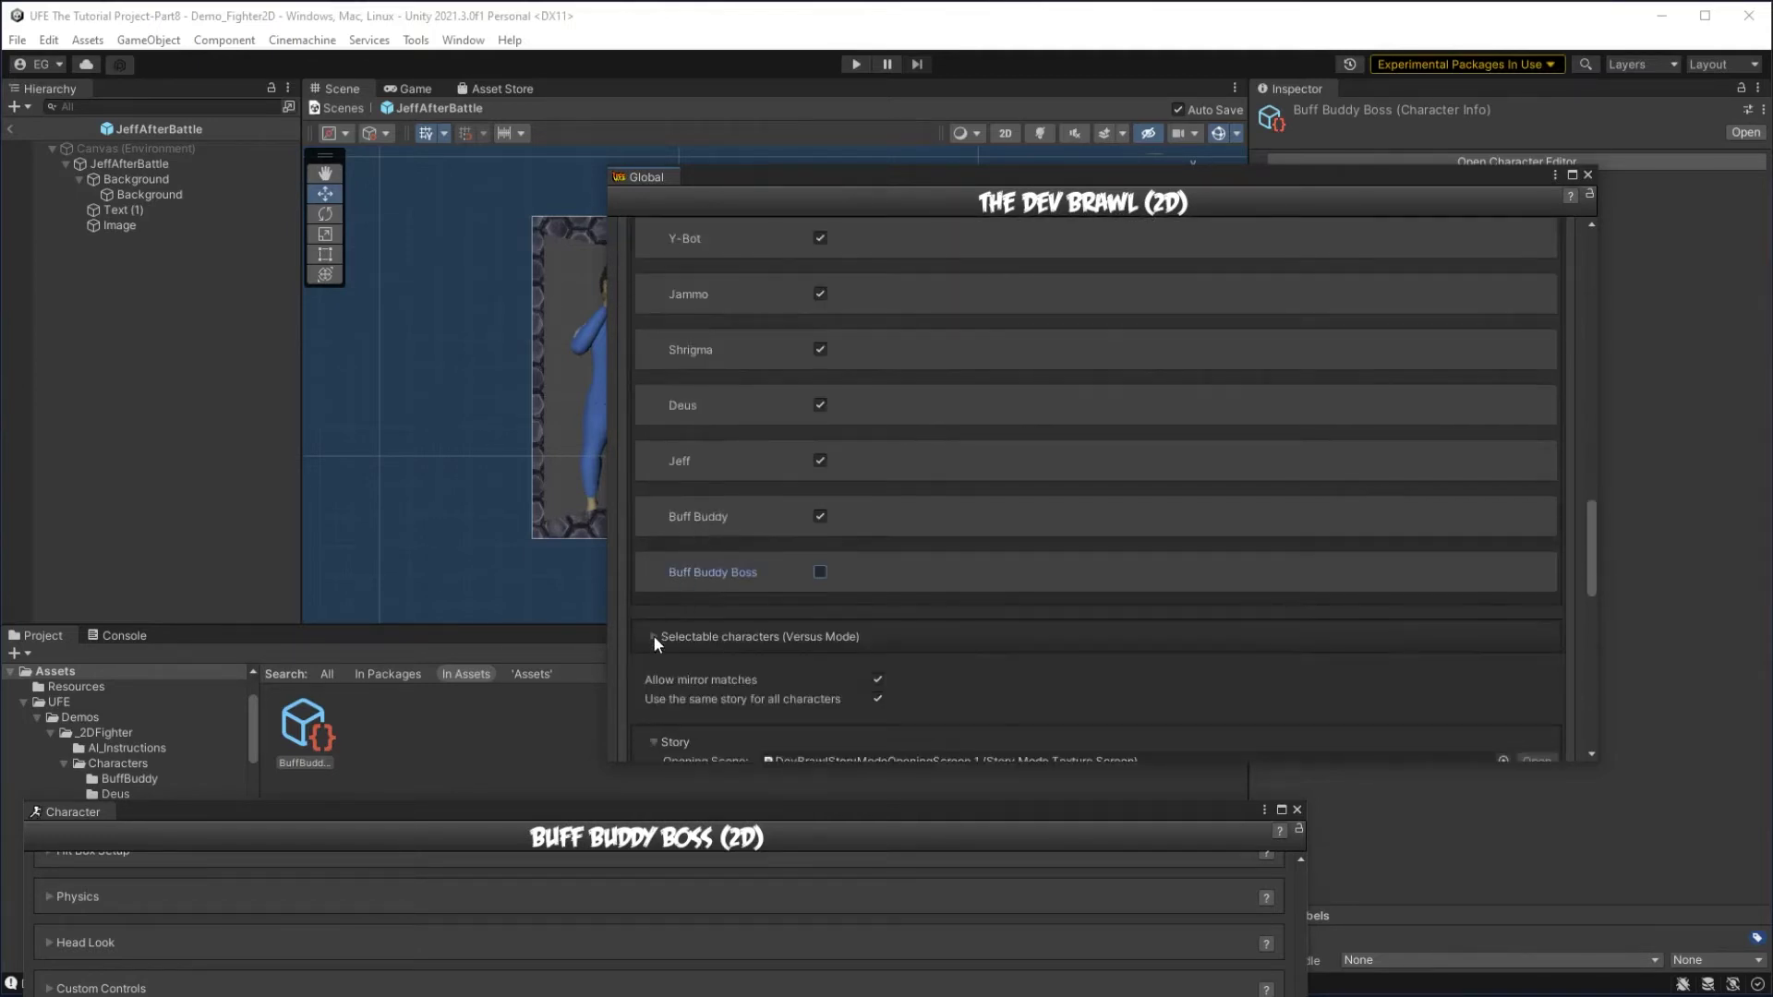
pyautogui.click(653, 637)
pyautogui.scroll(-8, 702, 532)
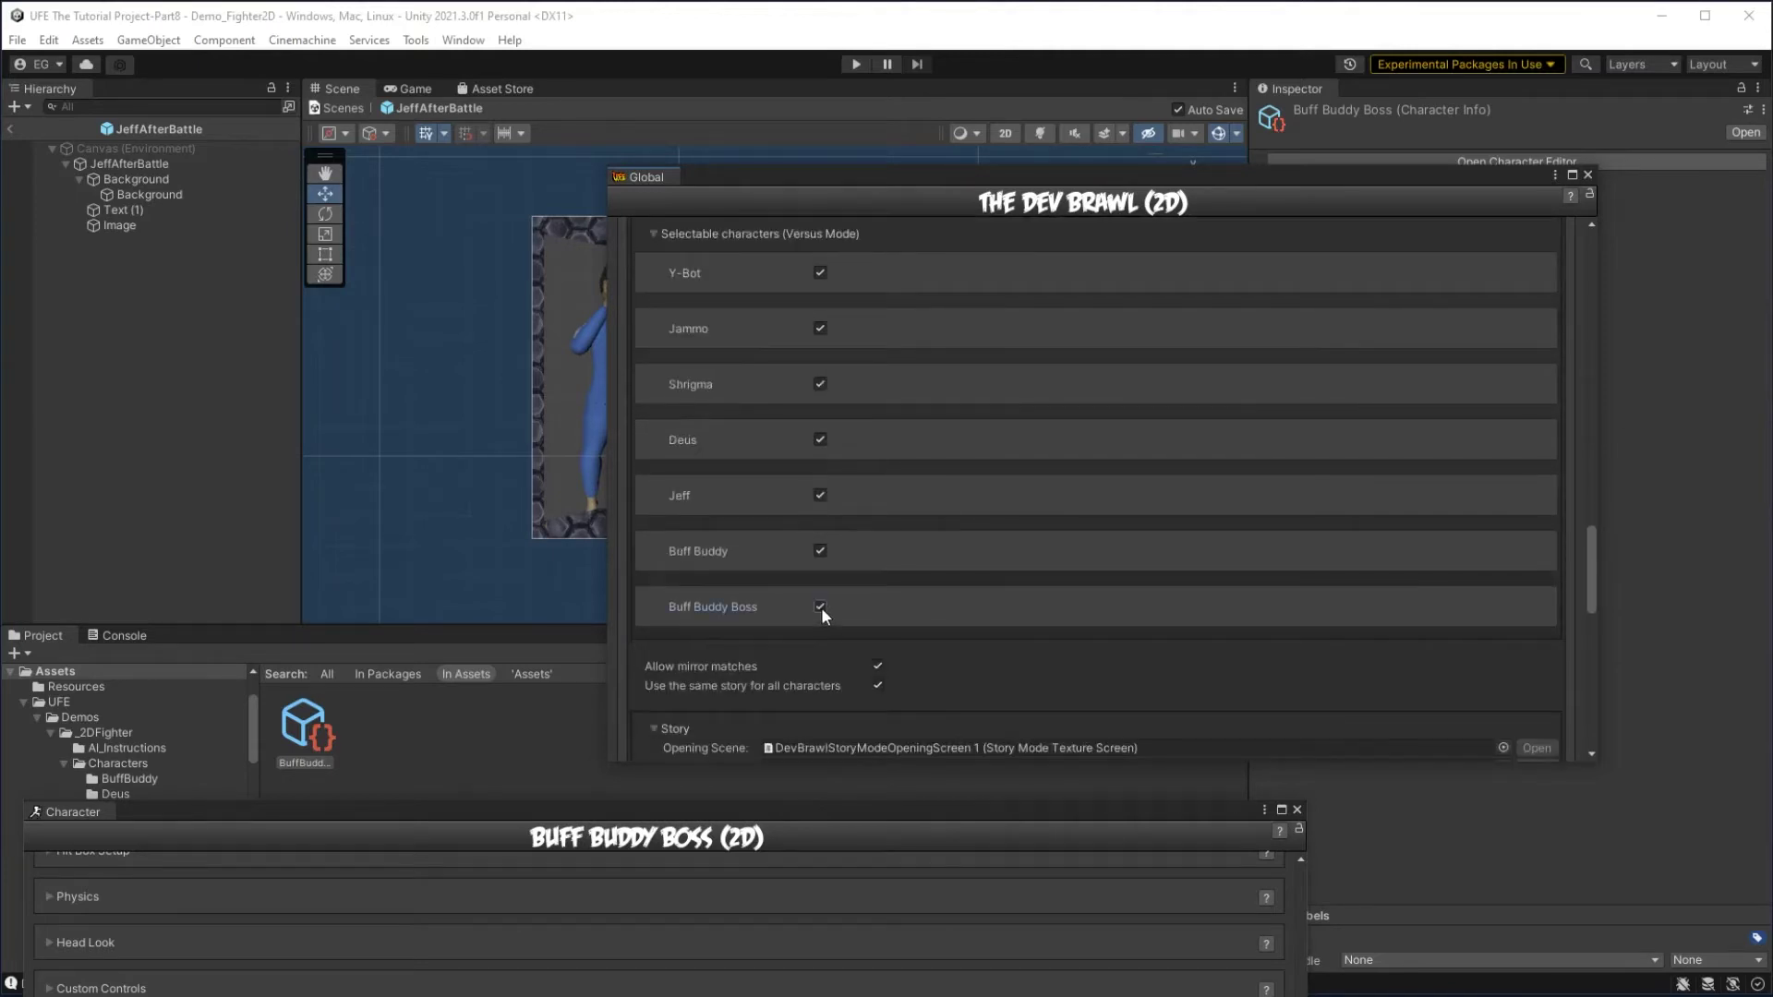
pyautogui.moveTo(817, 180); pyautogui.dragTo(733, 175)
pyautogui.scroll(8, 716, 496)
pyautogui.scroll(1, 858, 552)
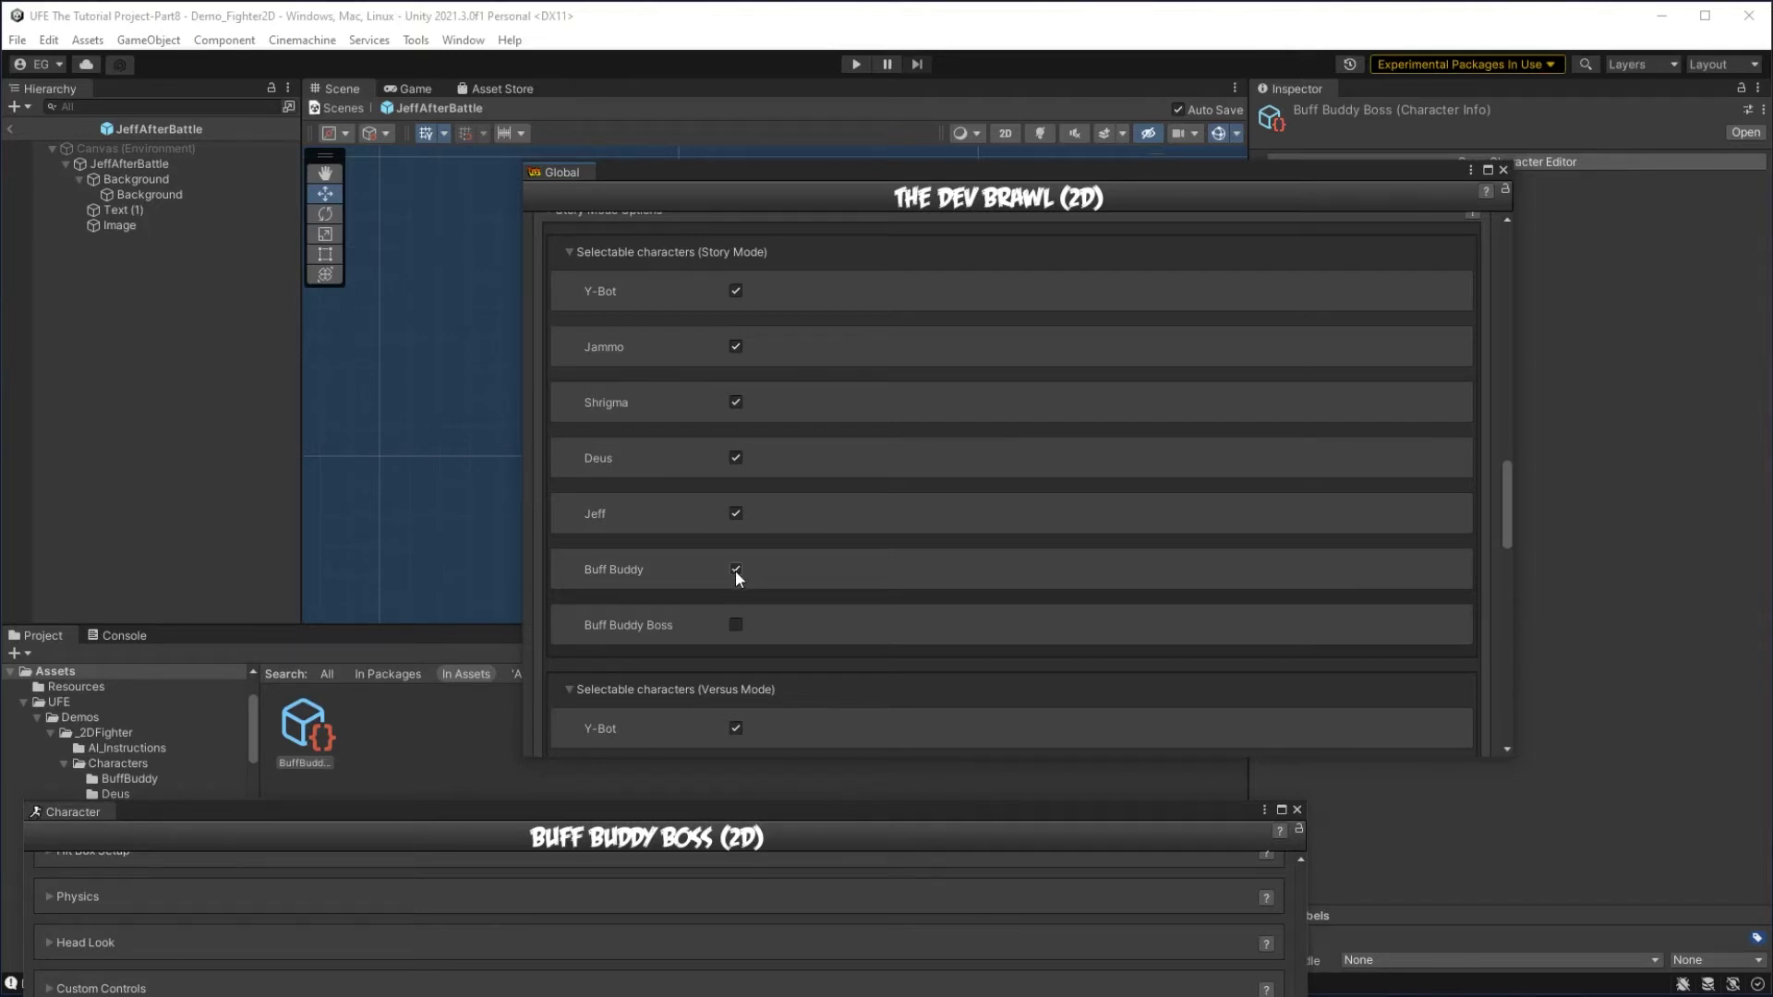
pyautogui.click(735, 570)
pyautogui.scroll(-4, 745, 564)
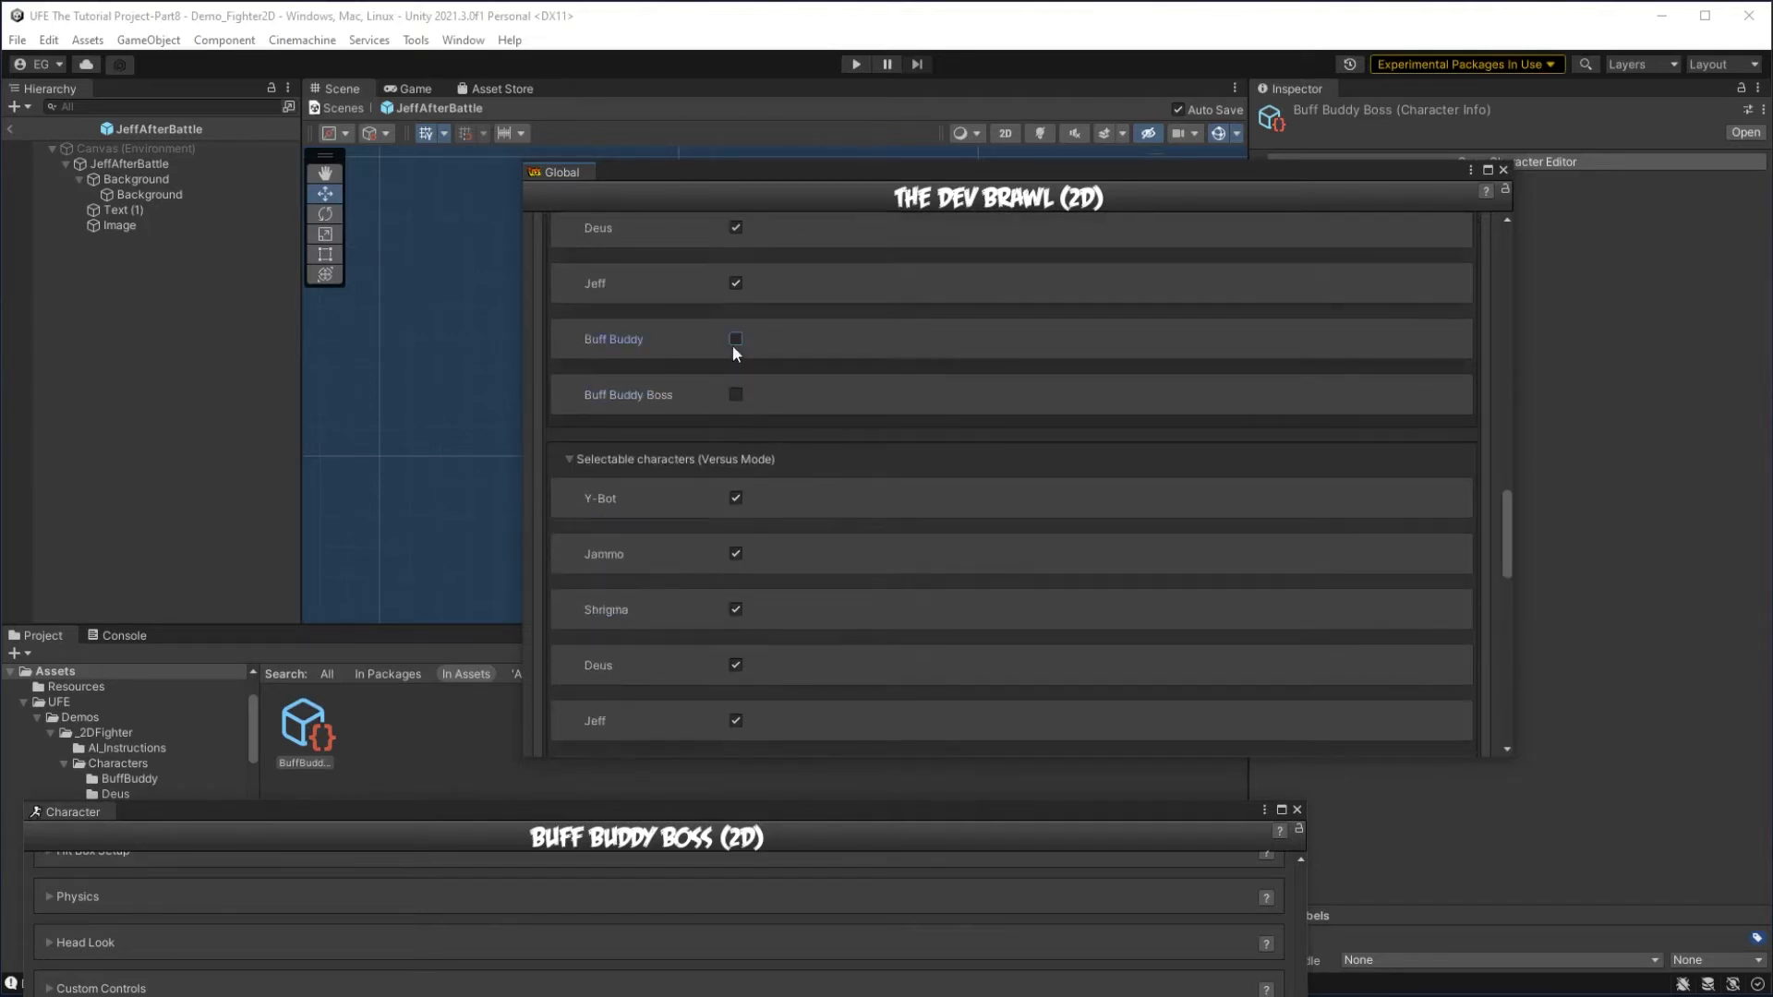
pyautogui.scroll(-5, 731, 351)
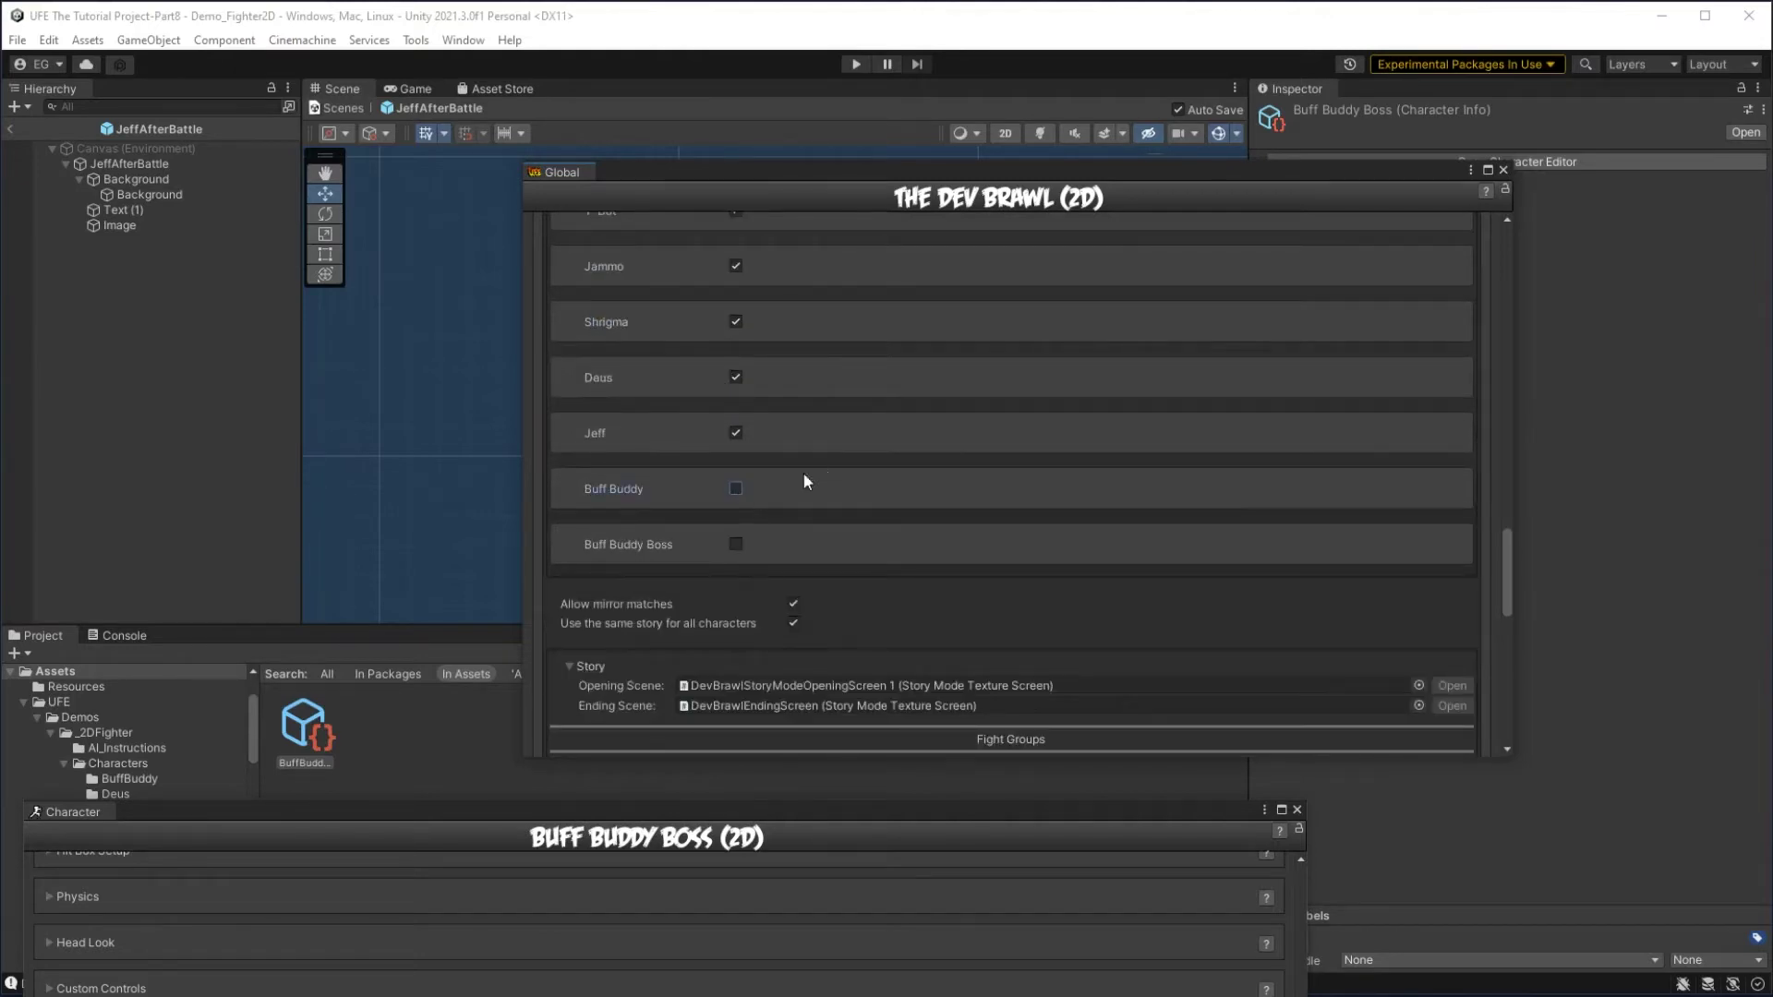
pyautogui.scroll(5, 646, 471)
pyautogui.click(569, 459)
pyautogui.scroll(2, 545, 267)
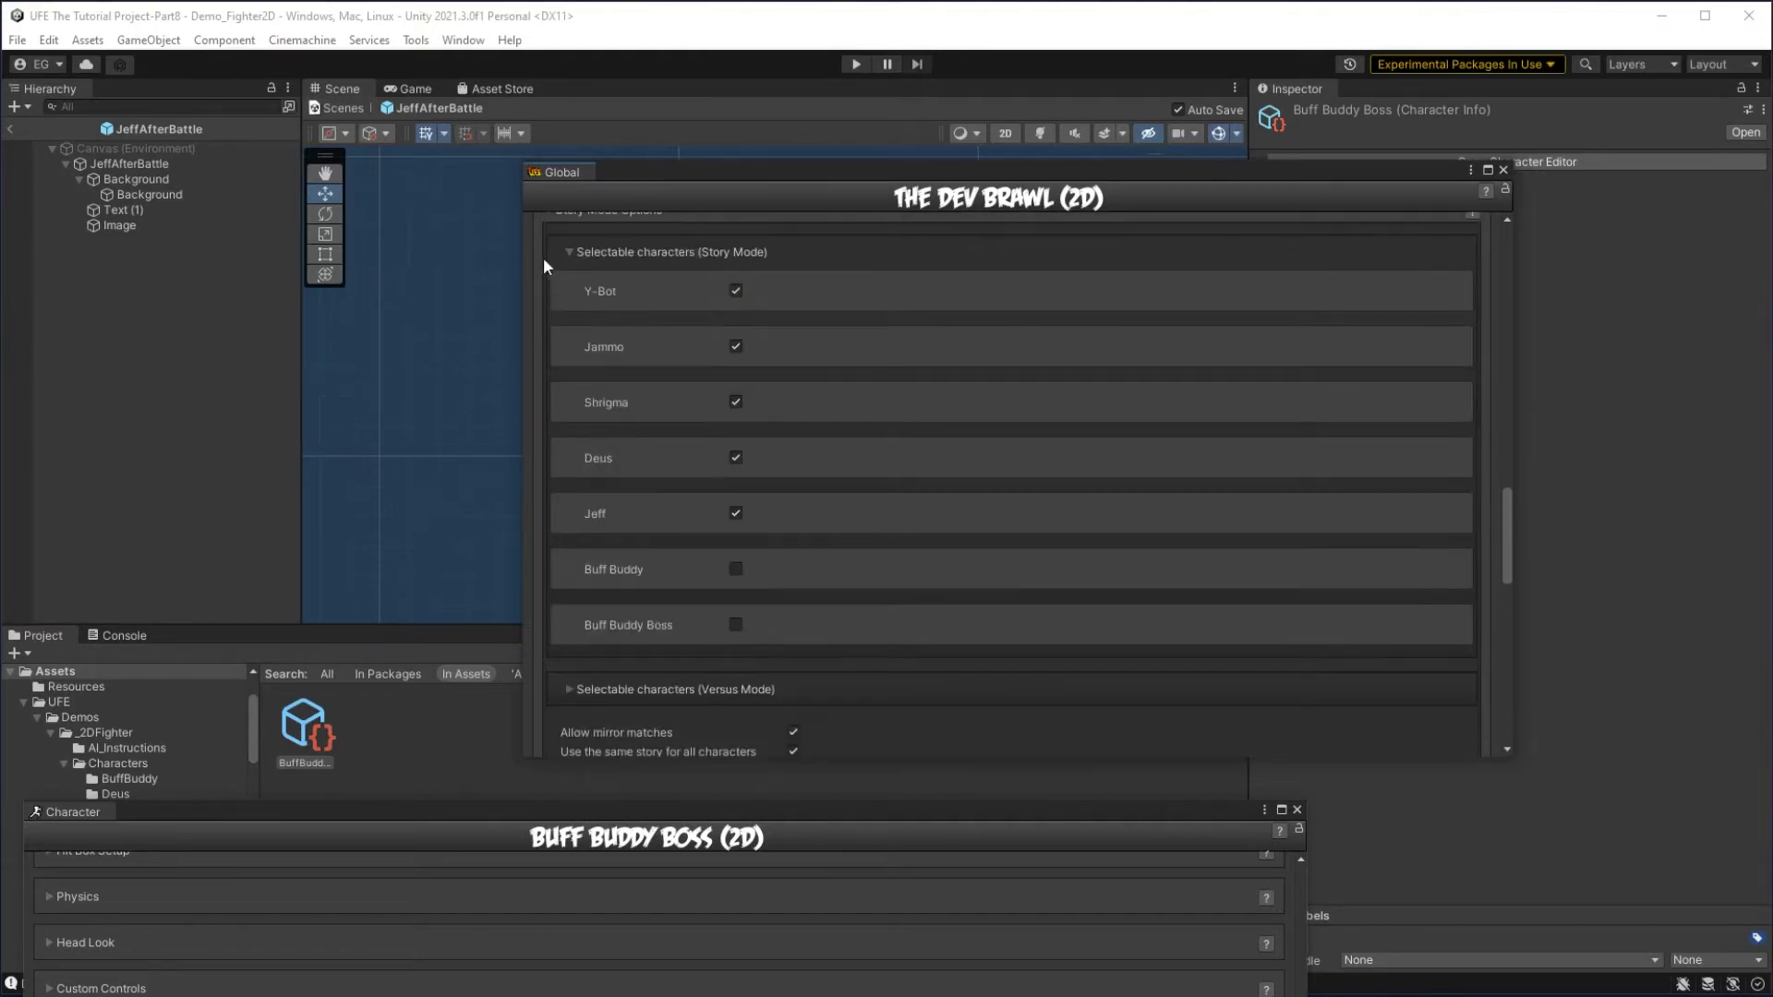
pyautogui.click(570, 251)
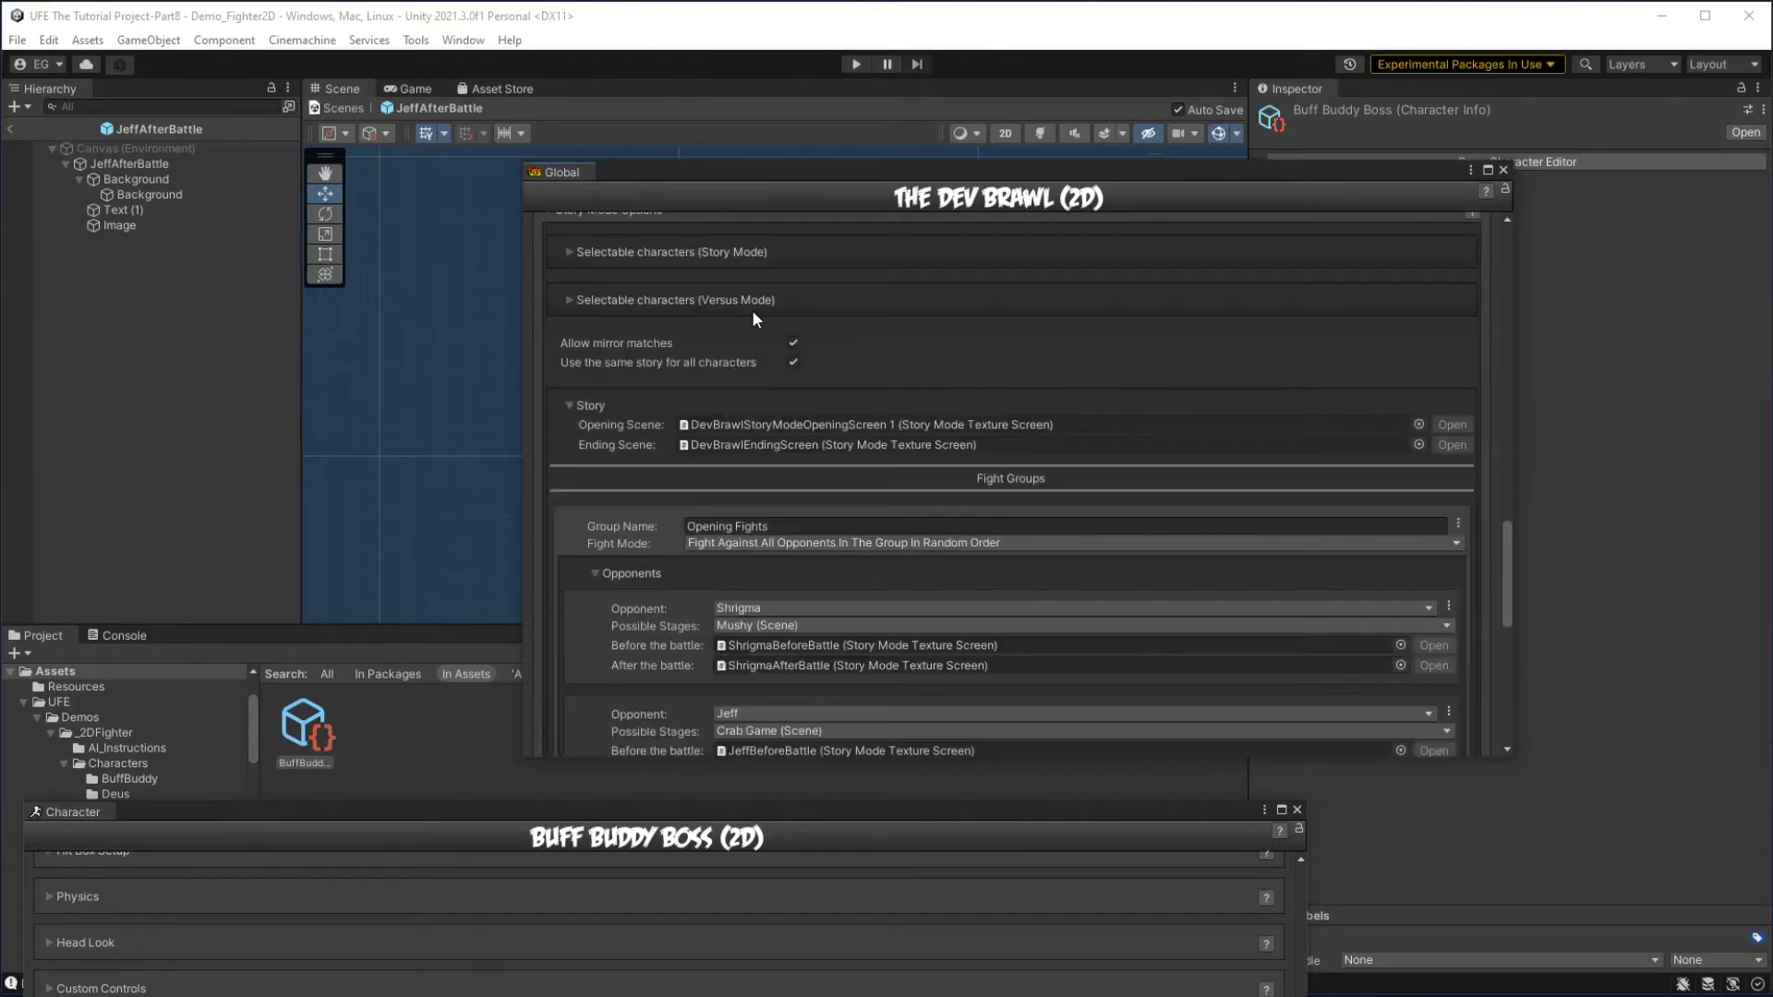
# Open the DevBrawlEndingScreen prefab and add a new script component named CharacterUnlock.
pyautogui.click(856, 449)
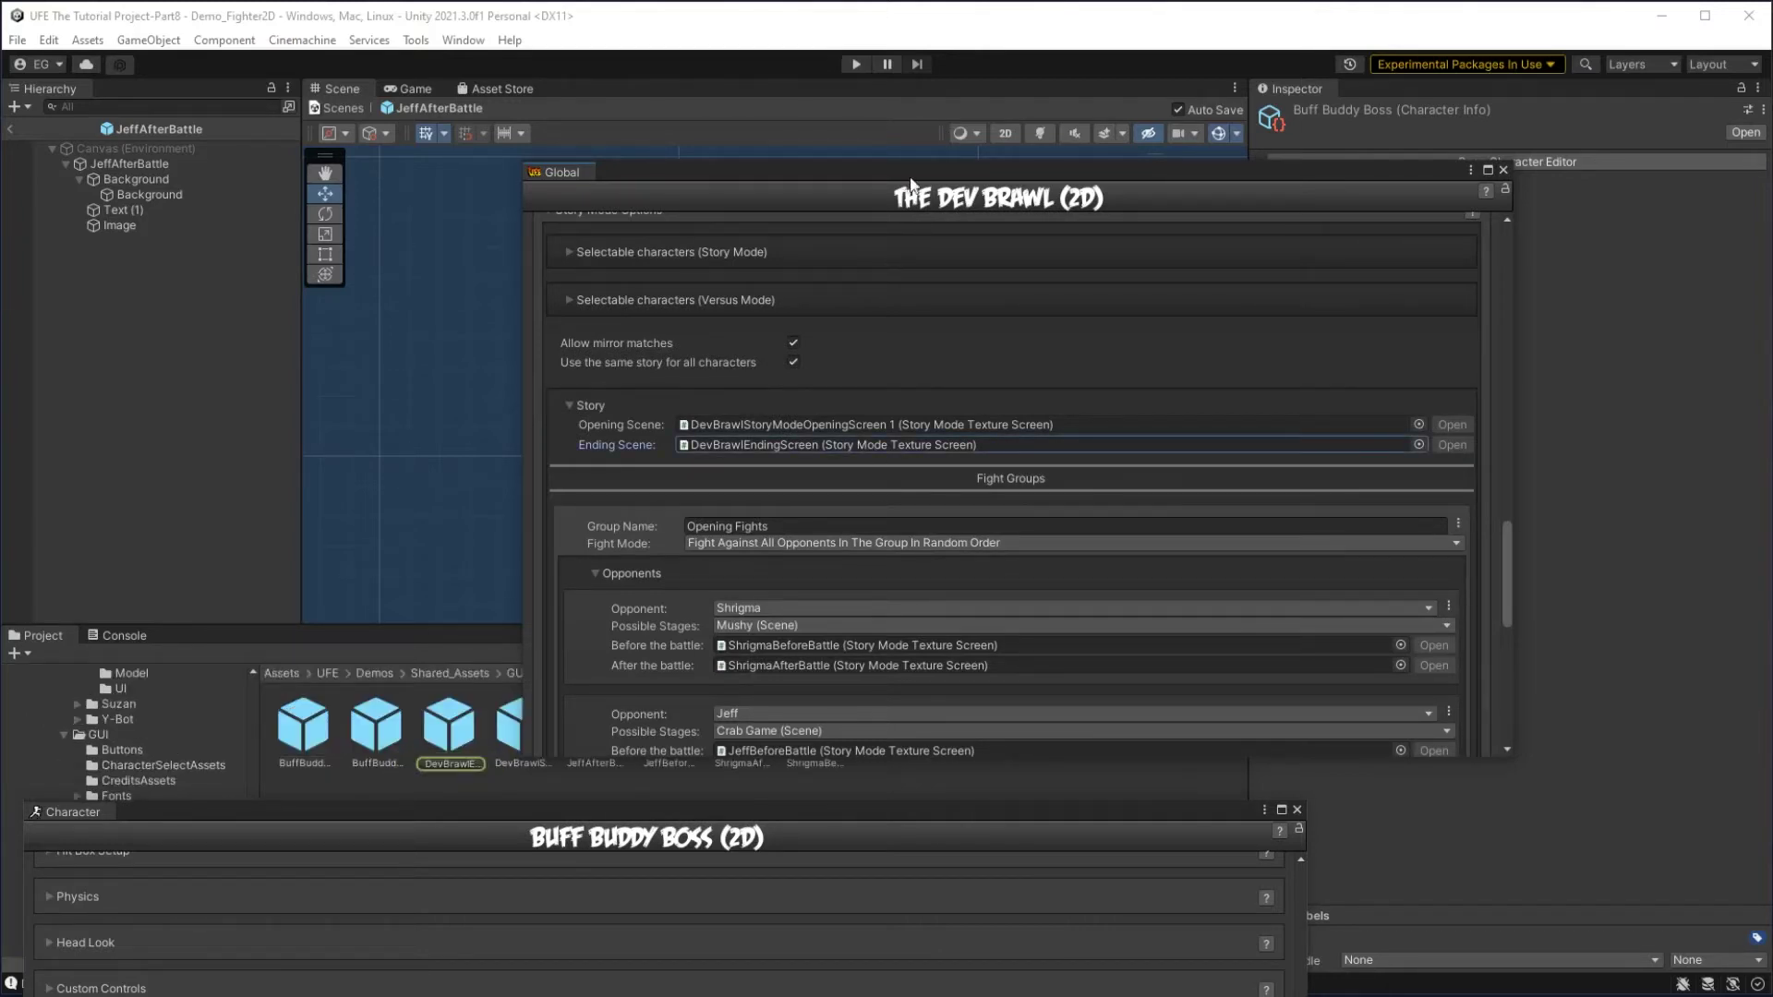
pyautogui.moveTo(910, 185); pyautogui.dragTo(1165, 608)
pyautogui.doubleClick(449, 727)
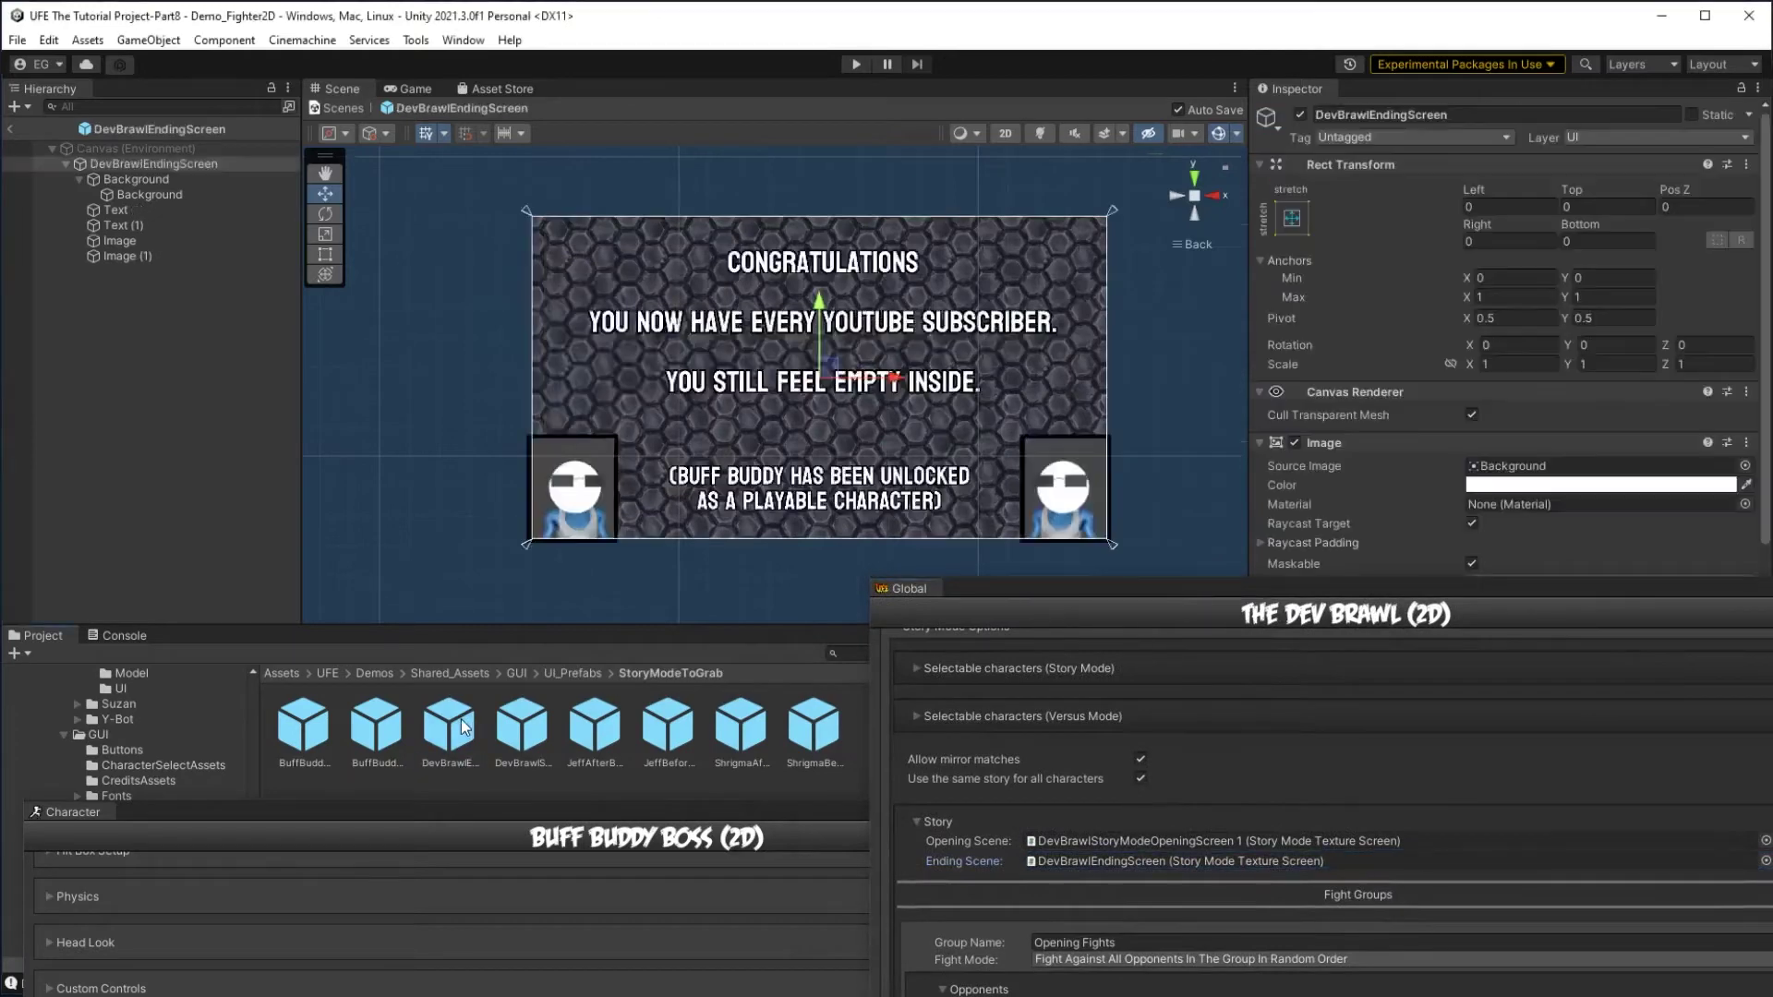
pyautogui.moveTo(1234, 585); pyautogui.dragTo(348, 780)
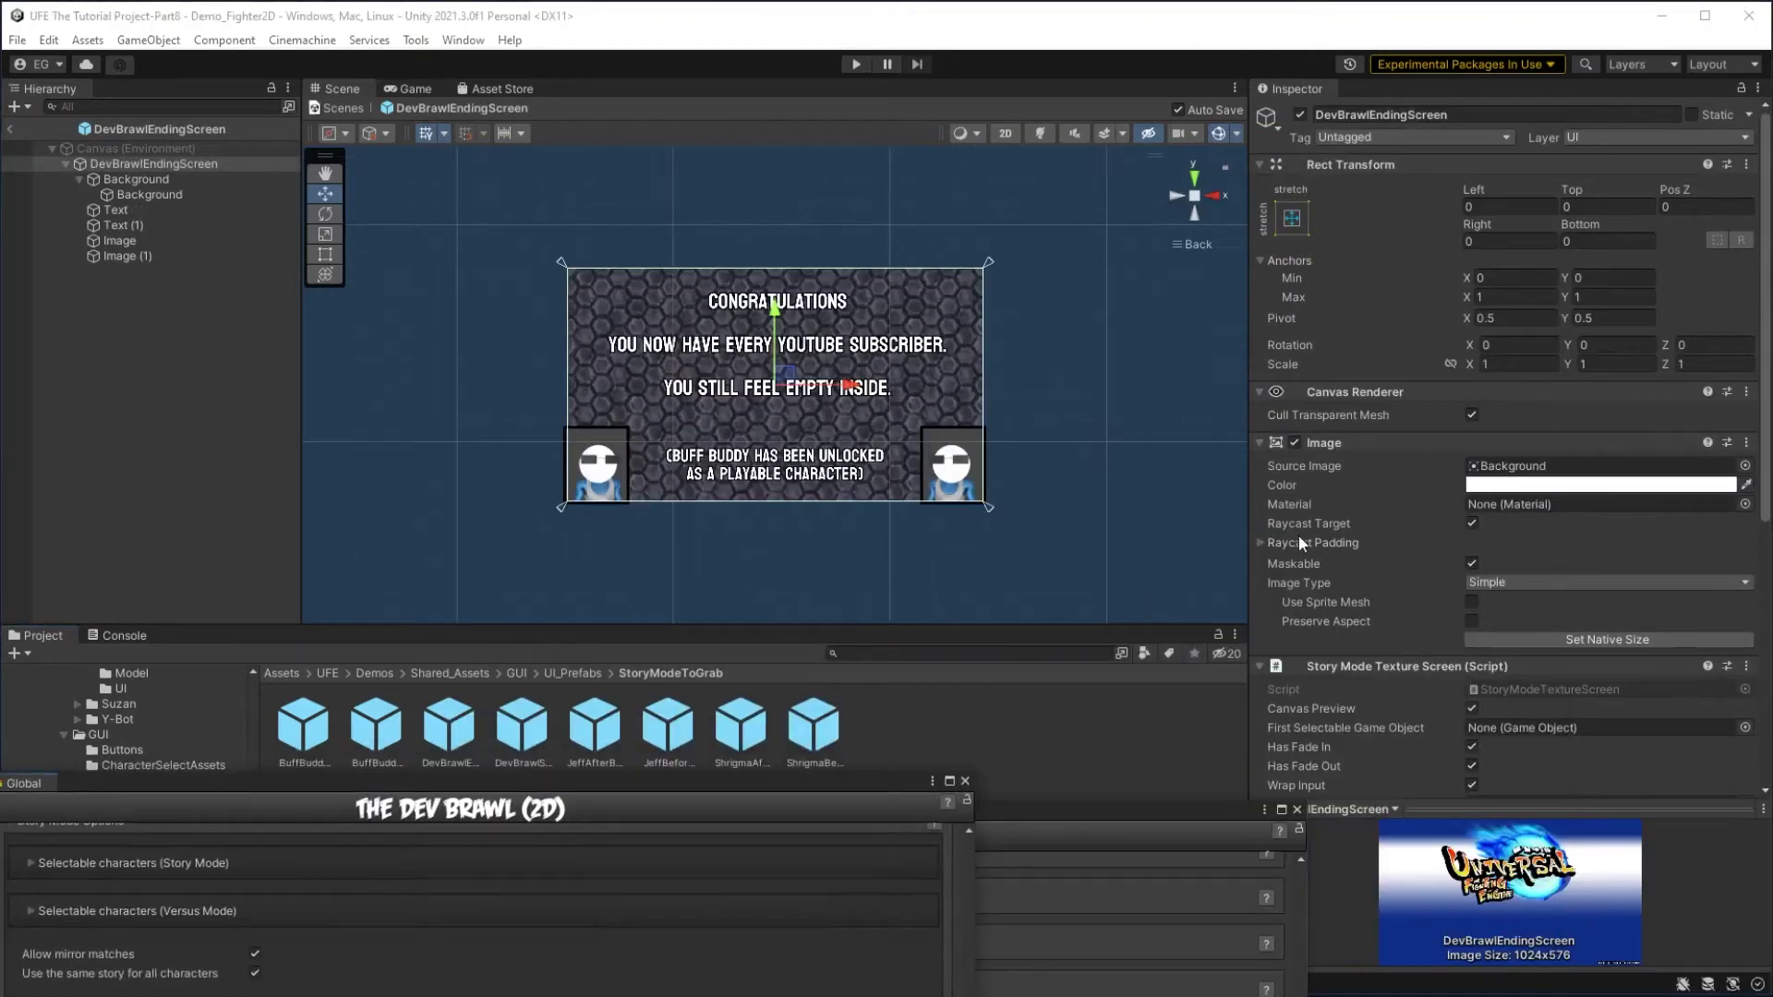
pyautogui.scroll(-5, 1301, 545)
pyautogui.click(1297, 810)
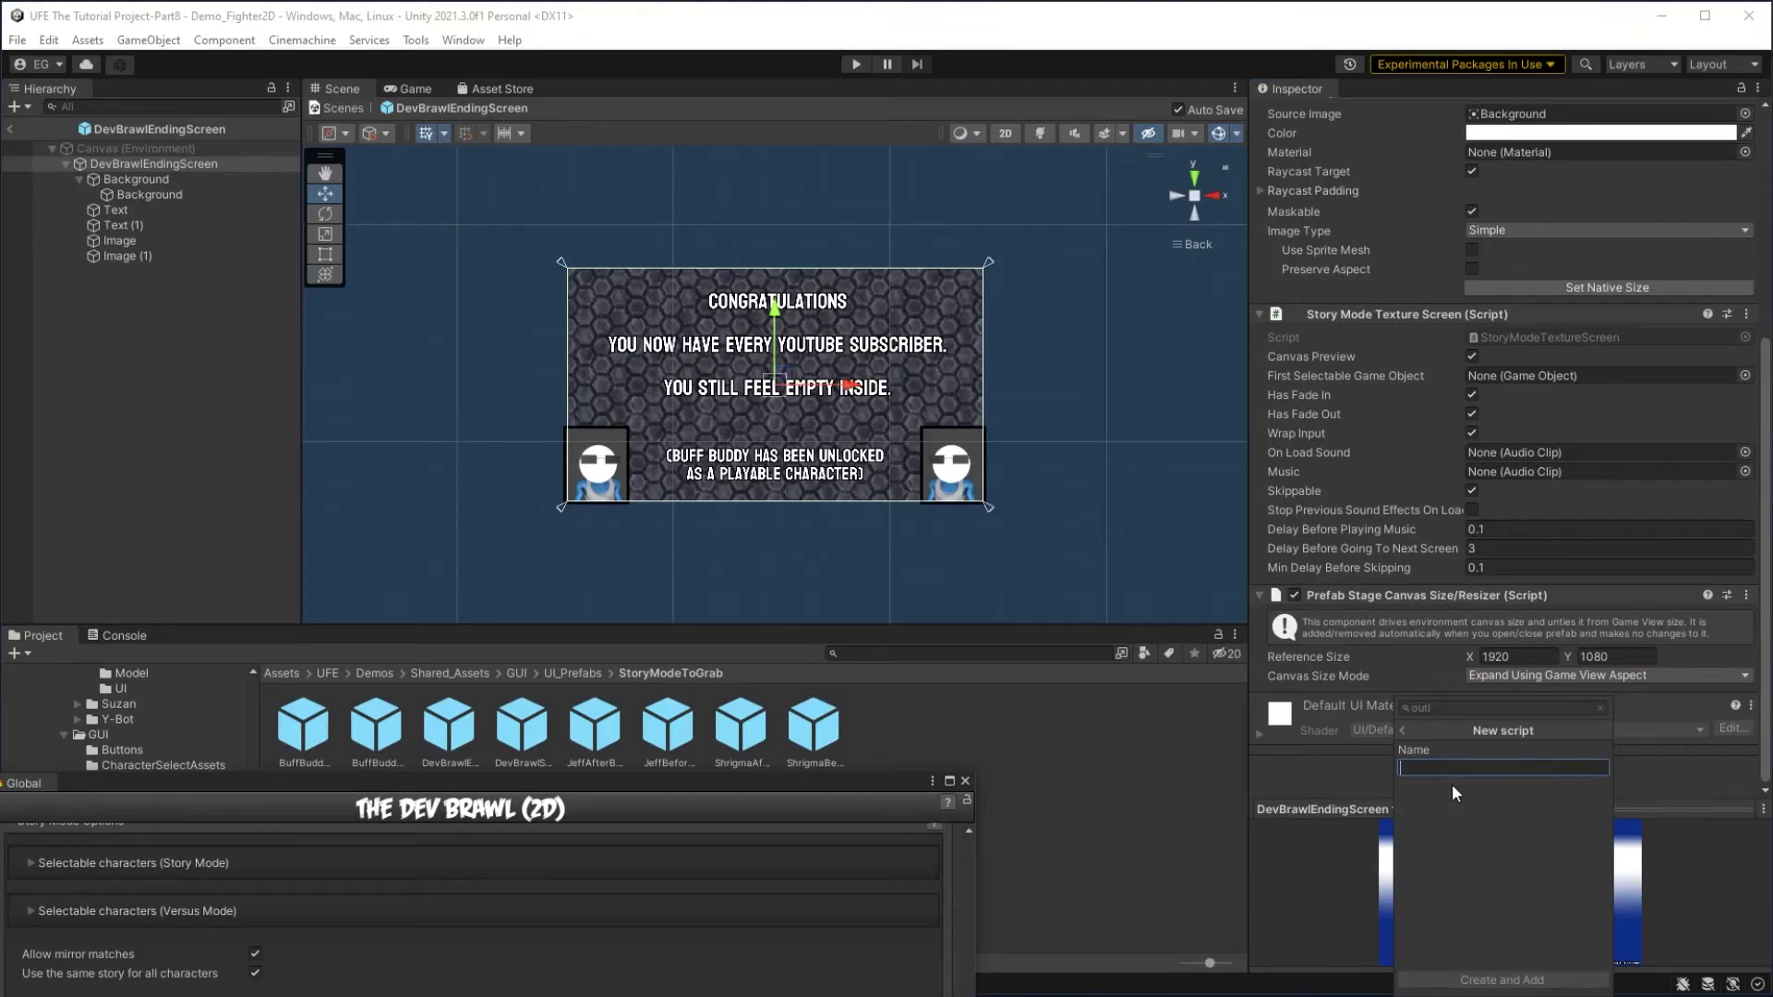
pyautogui.write('CharacterUnlock')
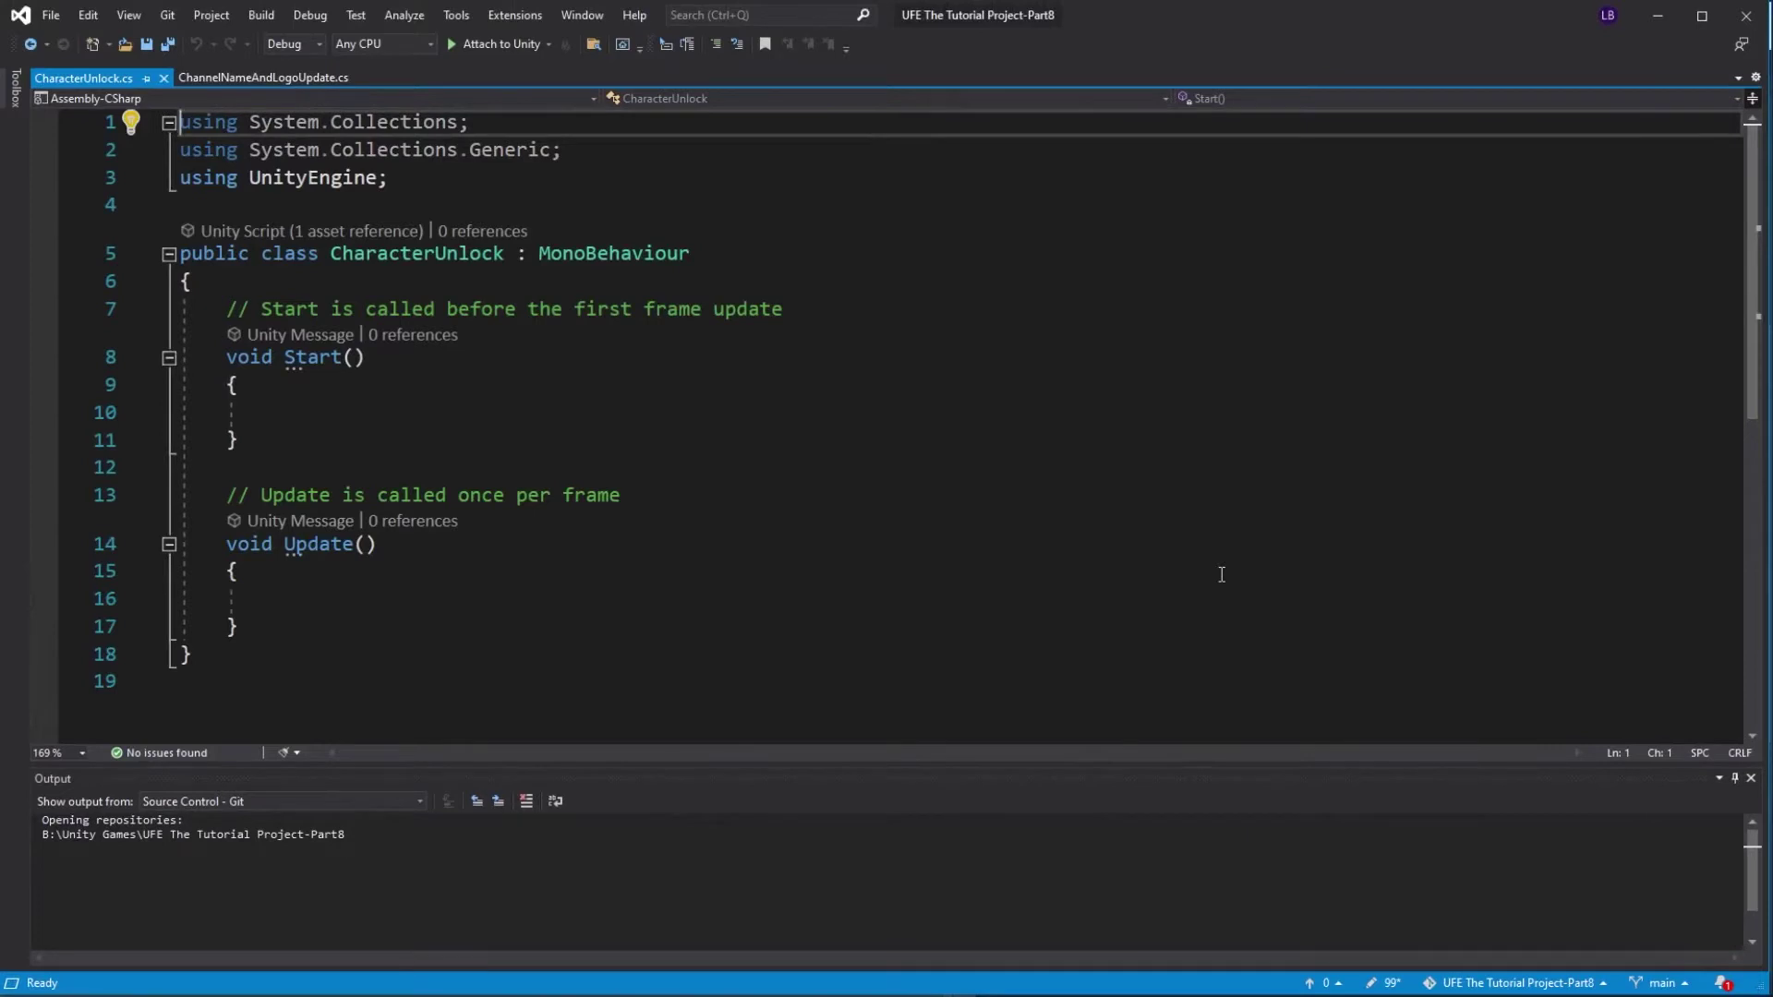
# Replace Update() with UFE.UnlockCharacterInStoryMode() and UFE.UnlockCharacterInVersusMode() calls in Start.
pyautogui.moveTo(180, 495); pyautogui.dragTo(180, 654)
pyautogui.press('BackSpace')
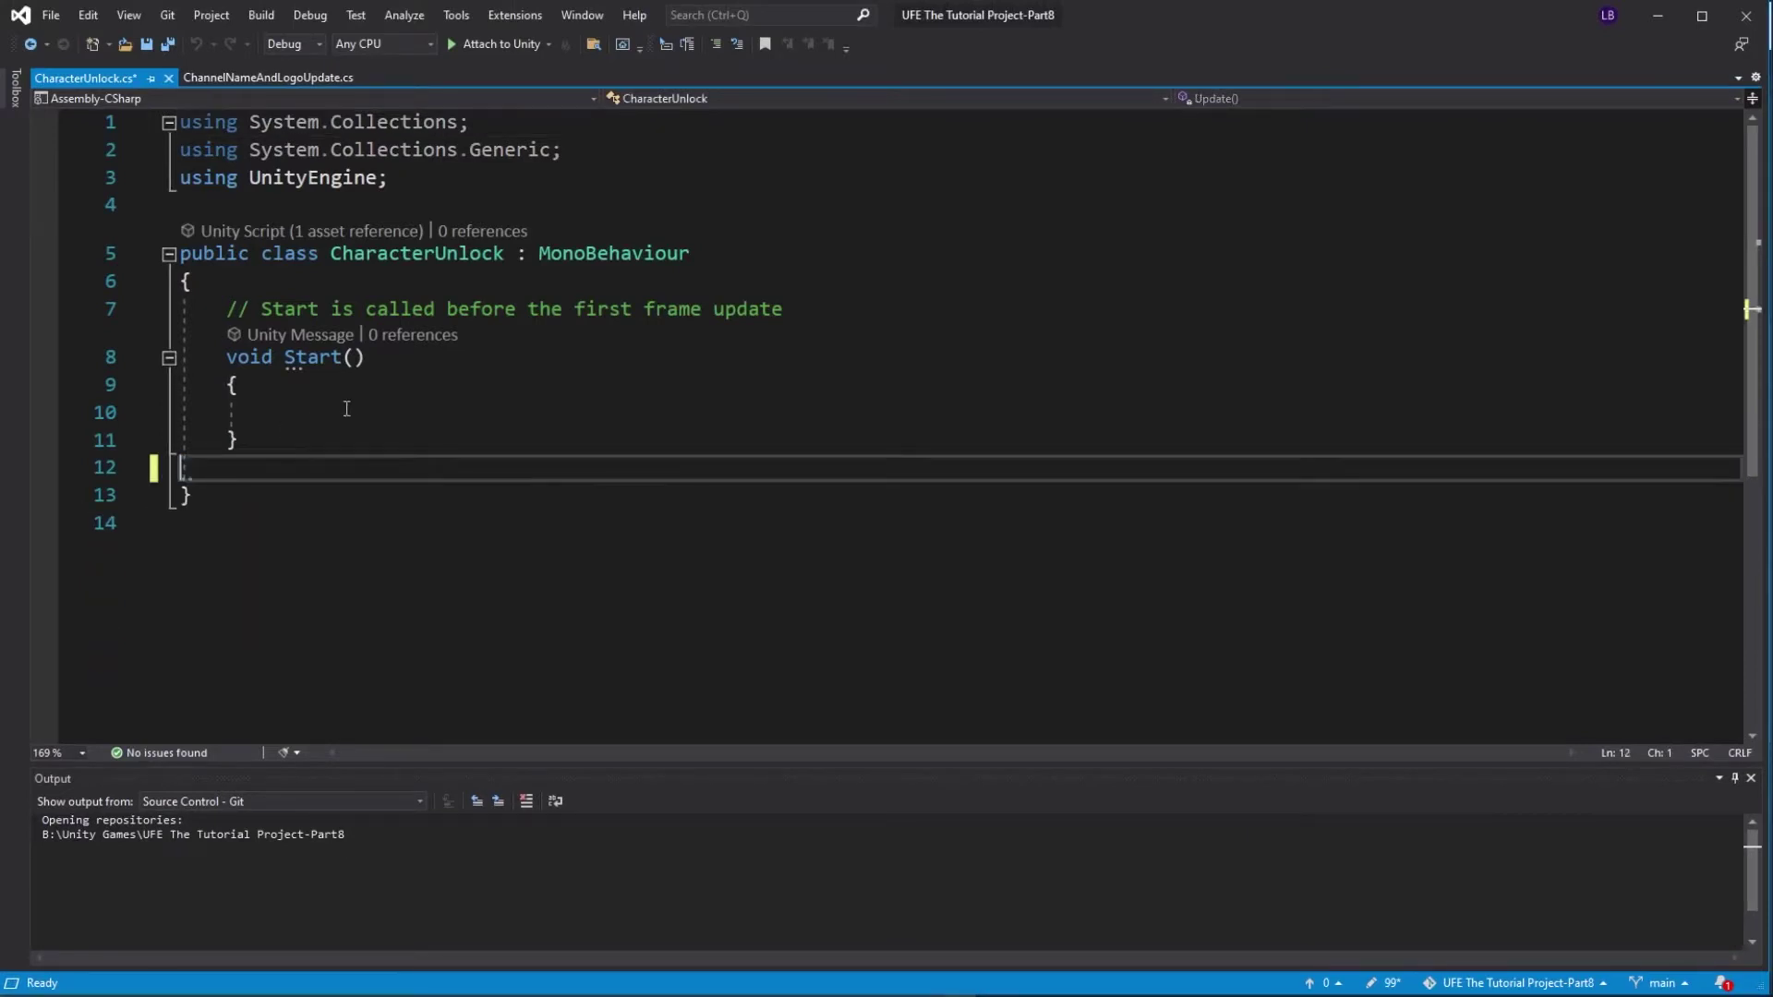
pyautogui.click(352, 406)
pyautogui.write('UFE.UnlockCharacterInStoryMode();')
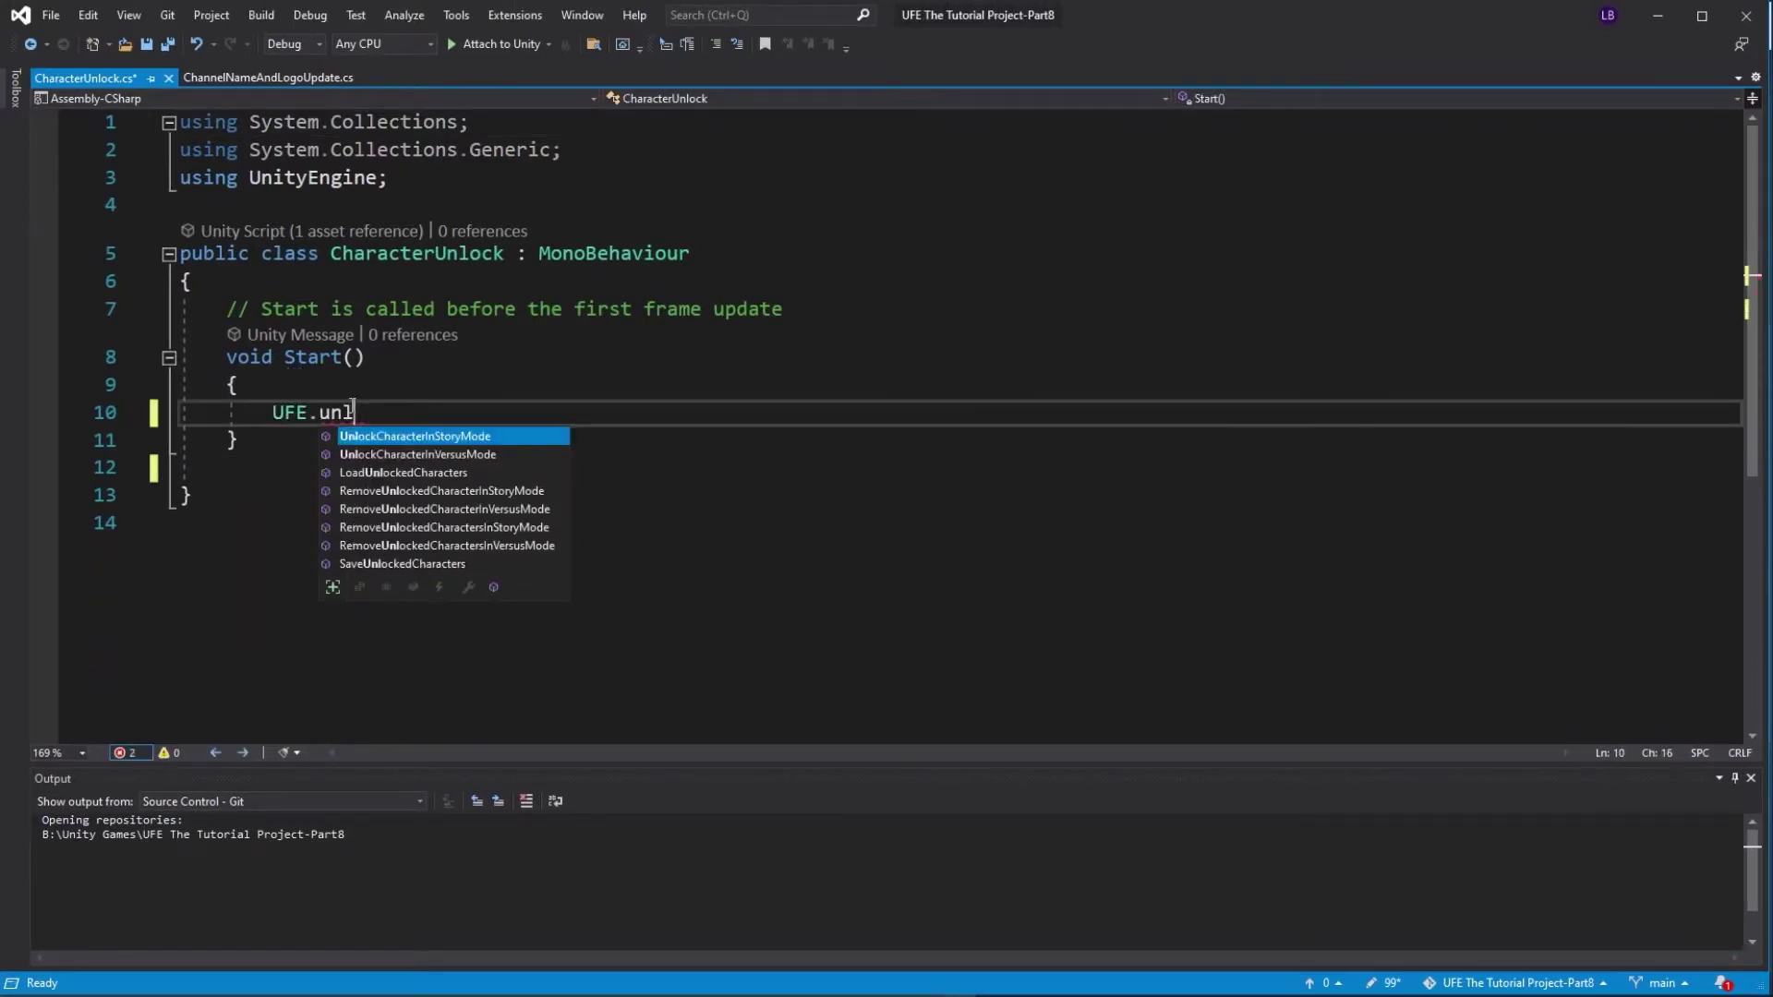
pyautogui.press('Return')
pyautogui.write('UFE.')
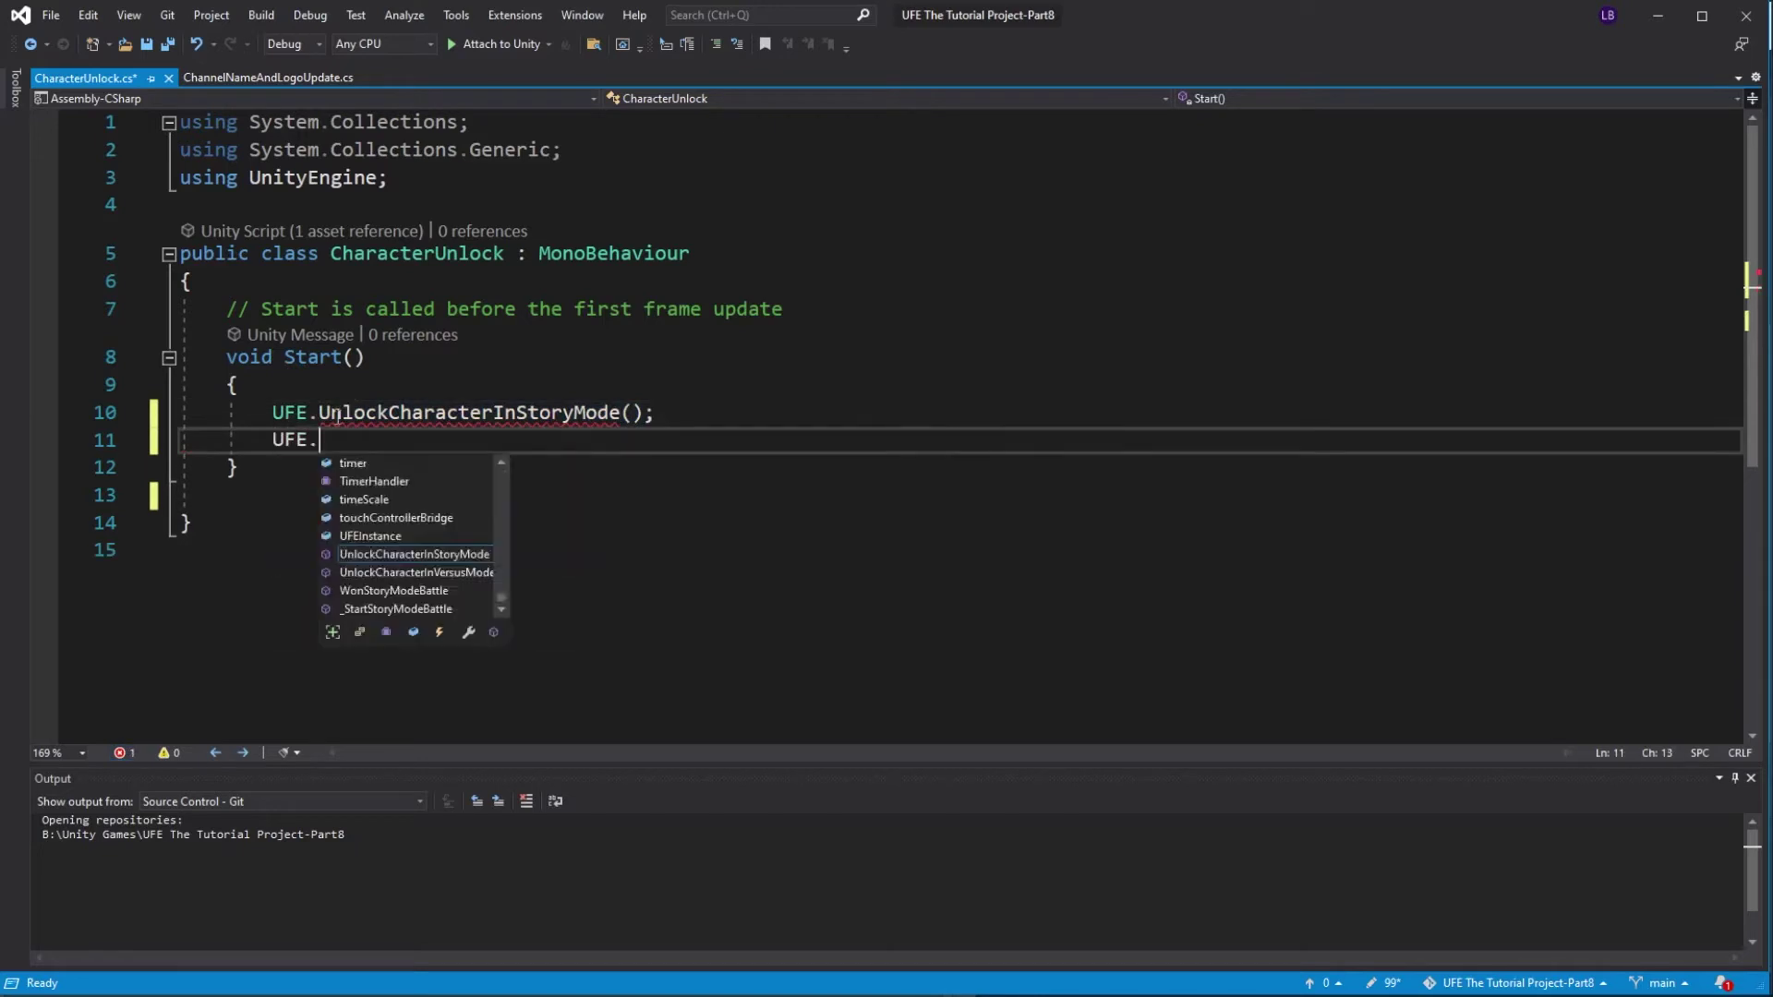
pyautogui.write('UnlockCharacterInVersusMode();')
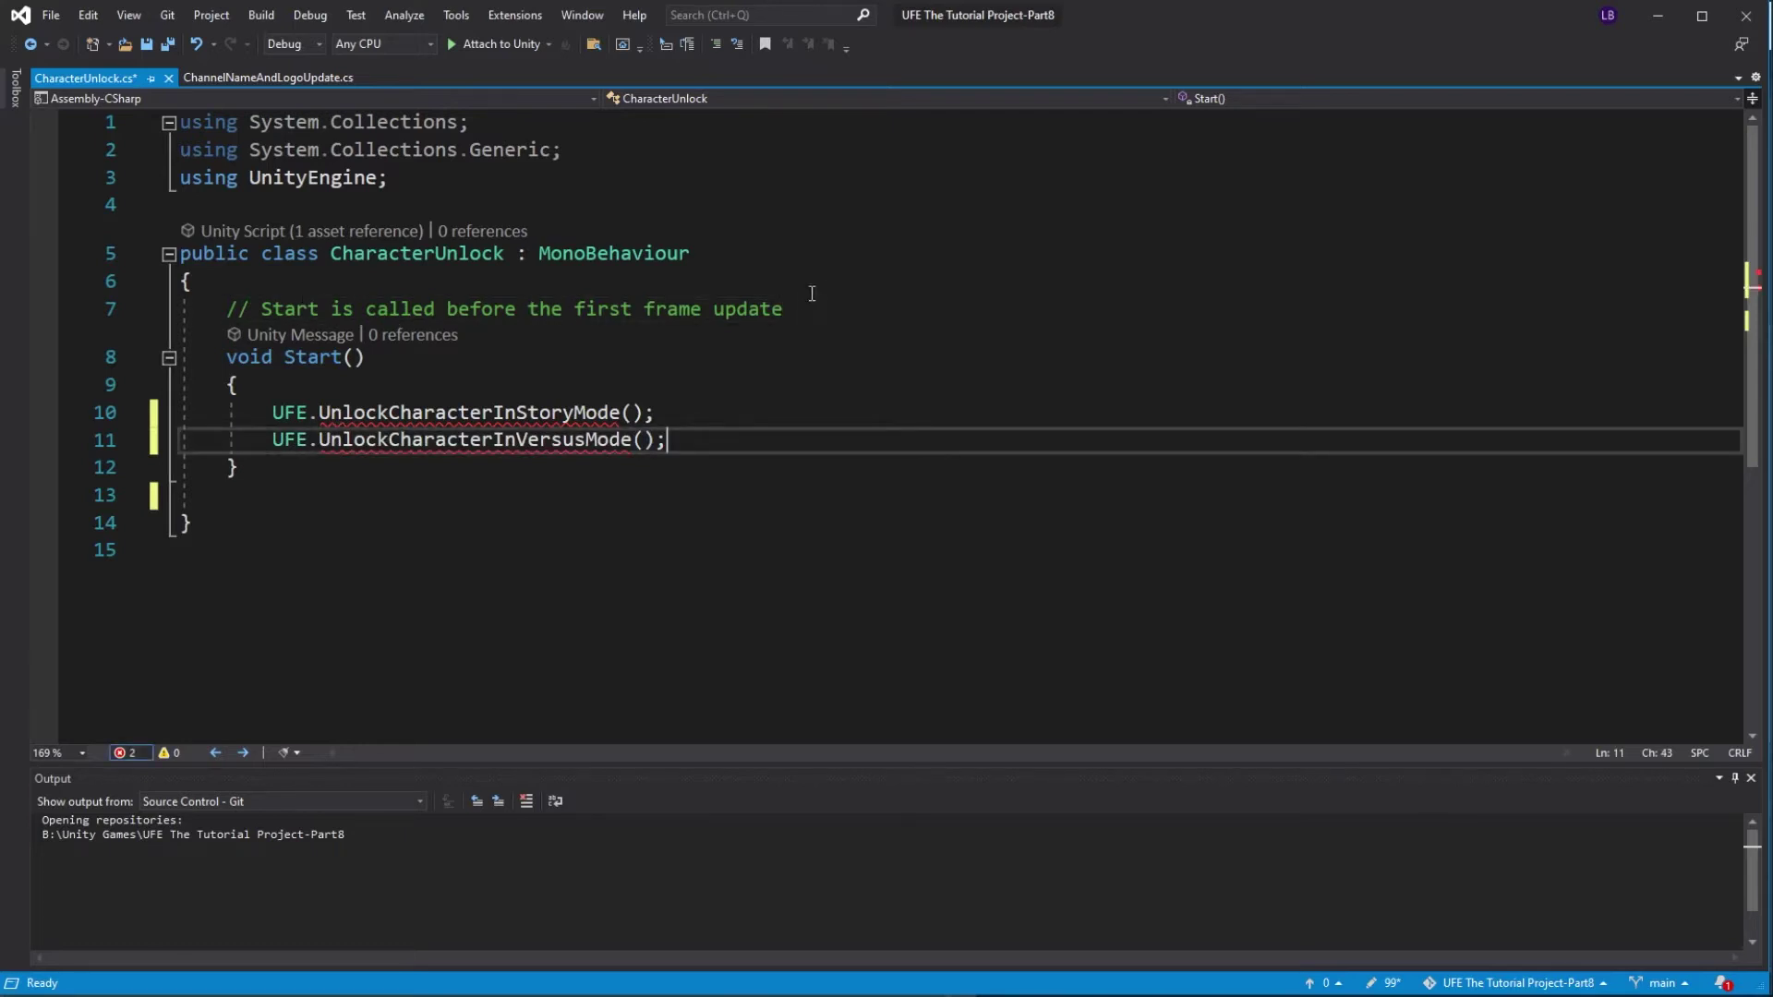
# Declare public UFE3D.CharacterInfo characterToUnlock, pass it to the unlock calls, and save all.
pyautogui.moveTo(807, 304); pyautogui.dragTo(230, 324)
pyautogui.write('public U')
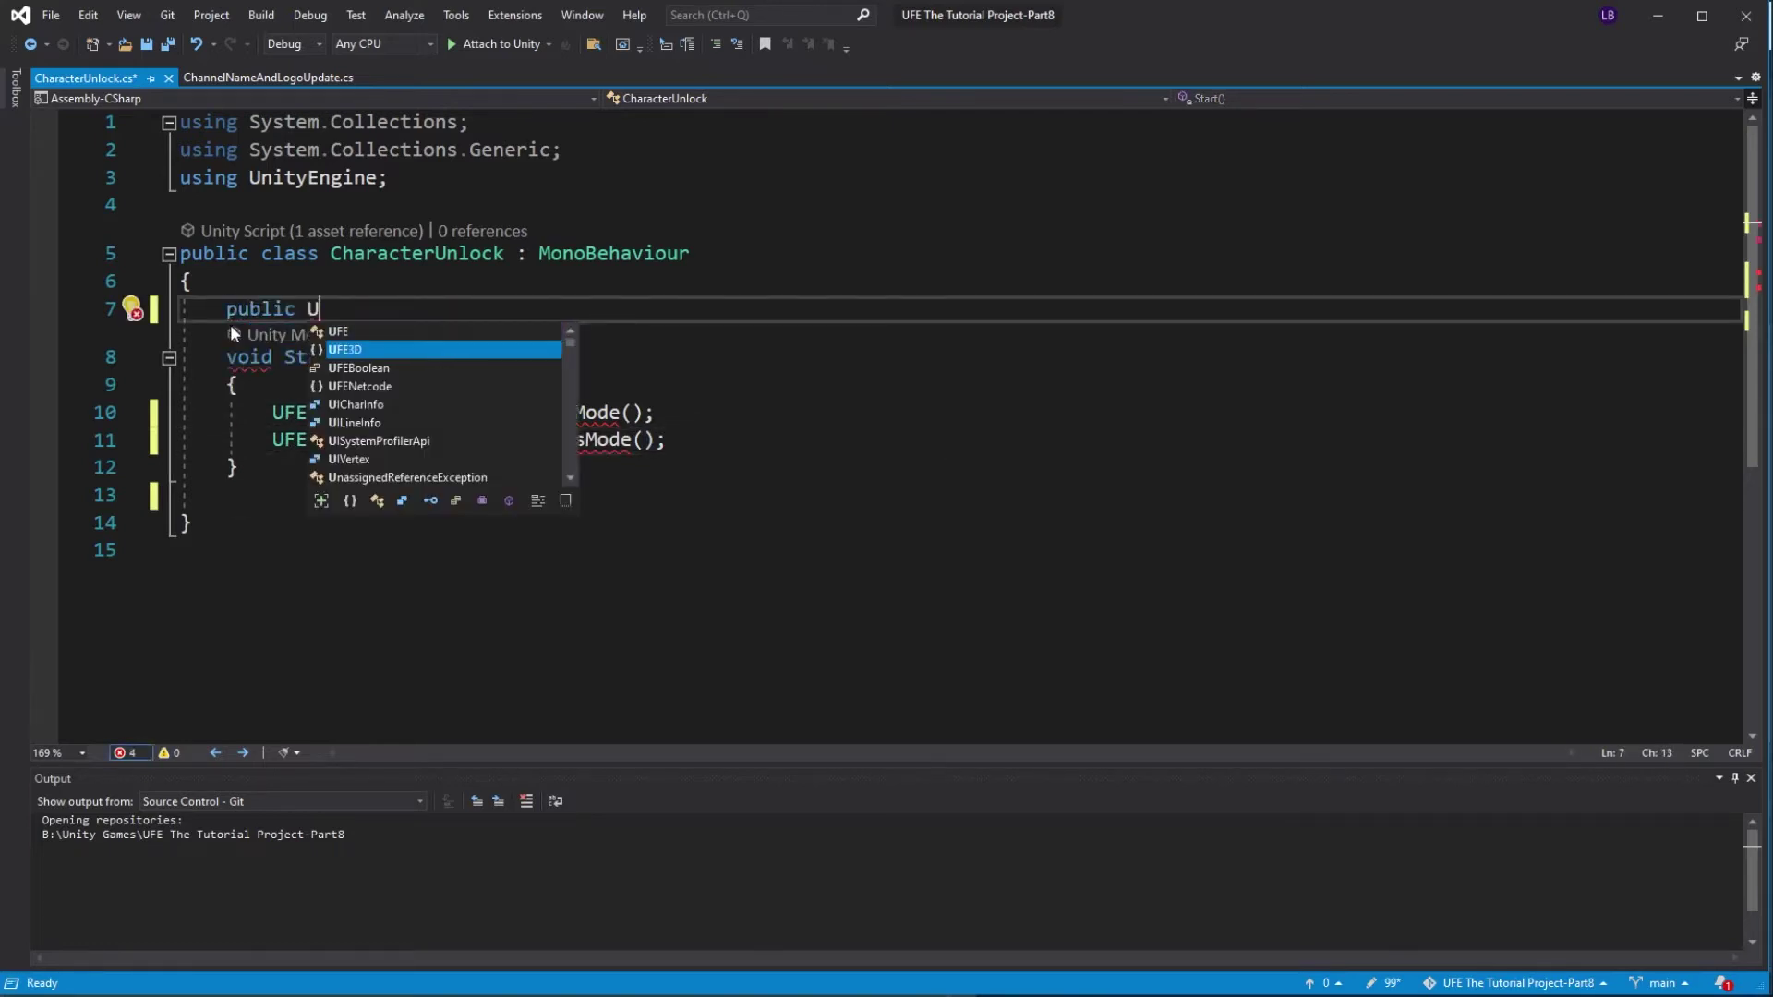
pyautogui.write('FE3D.CharacterInfo characterToUnlock;')
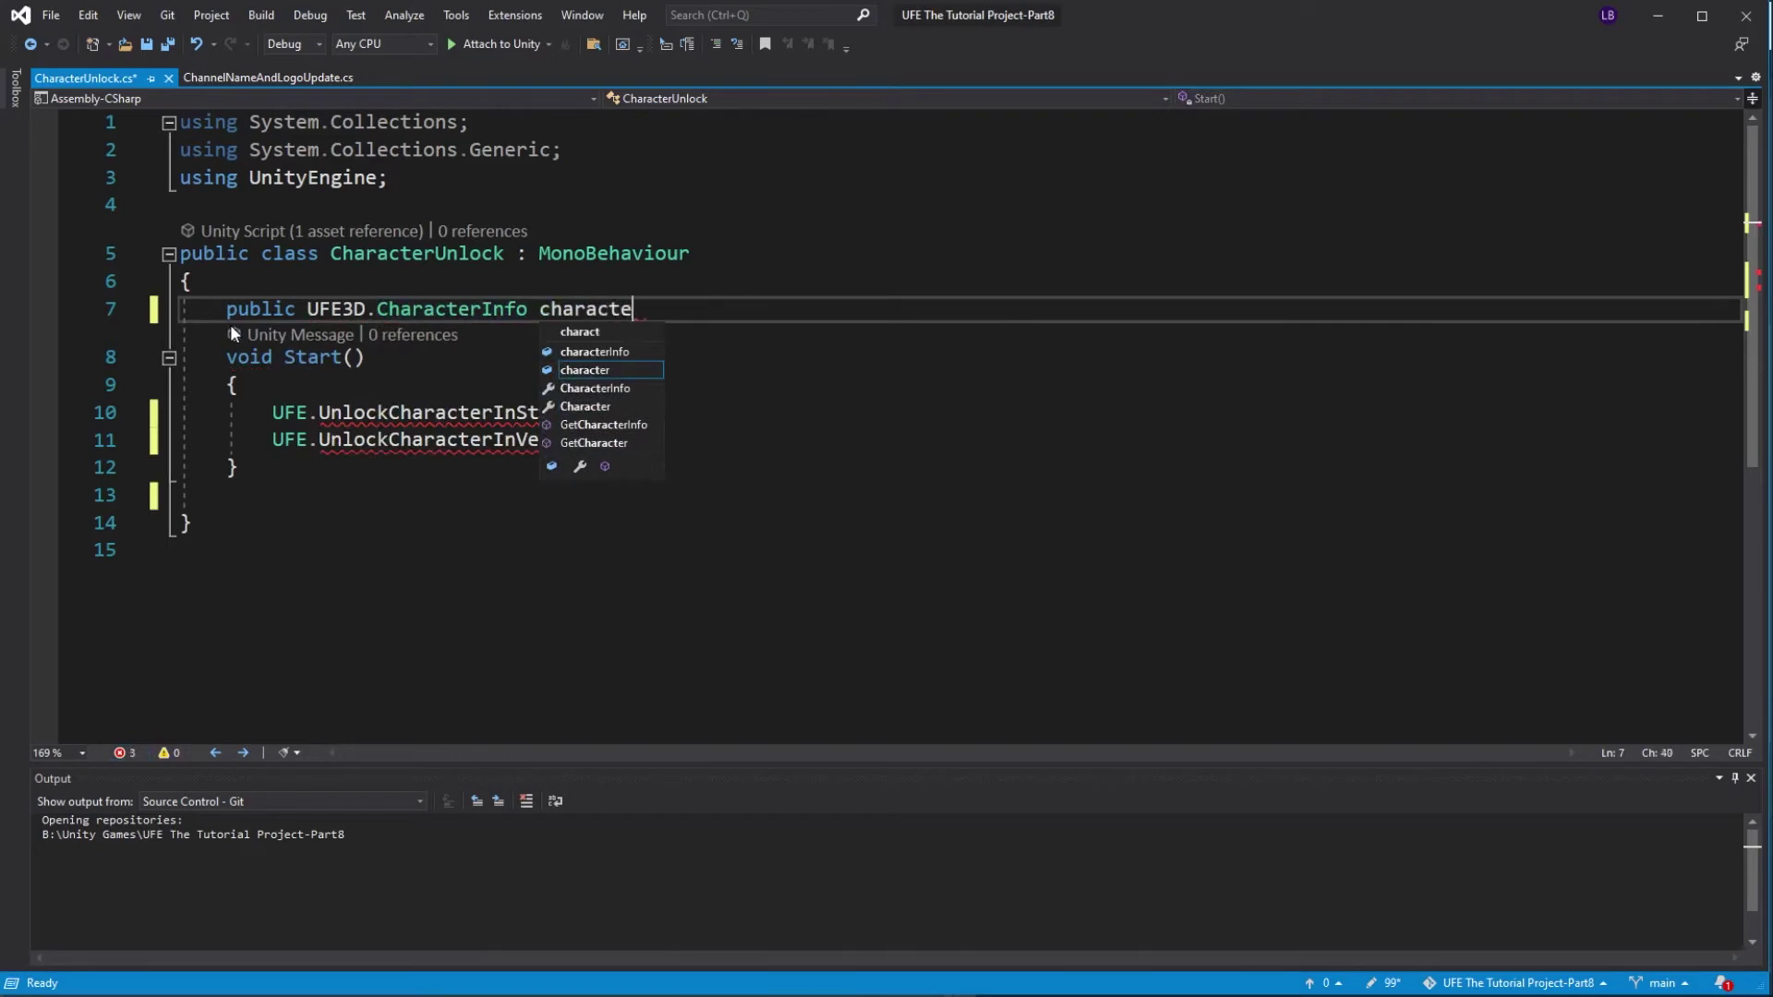
pyautogui.doubleClick(646, 312)
pyautogui.hotkey('ctrl', 'c')
pyautogui.click(633, 412)
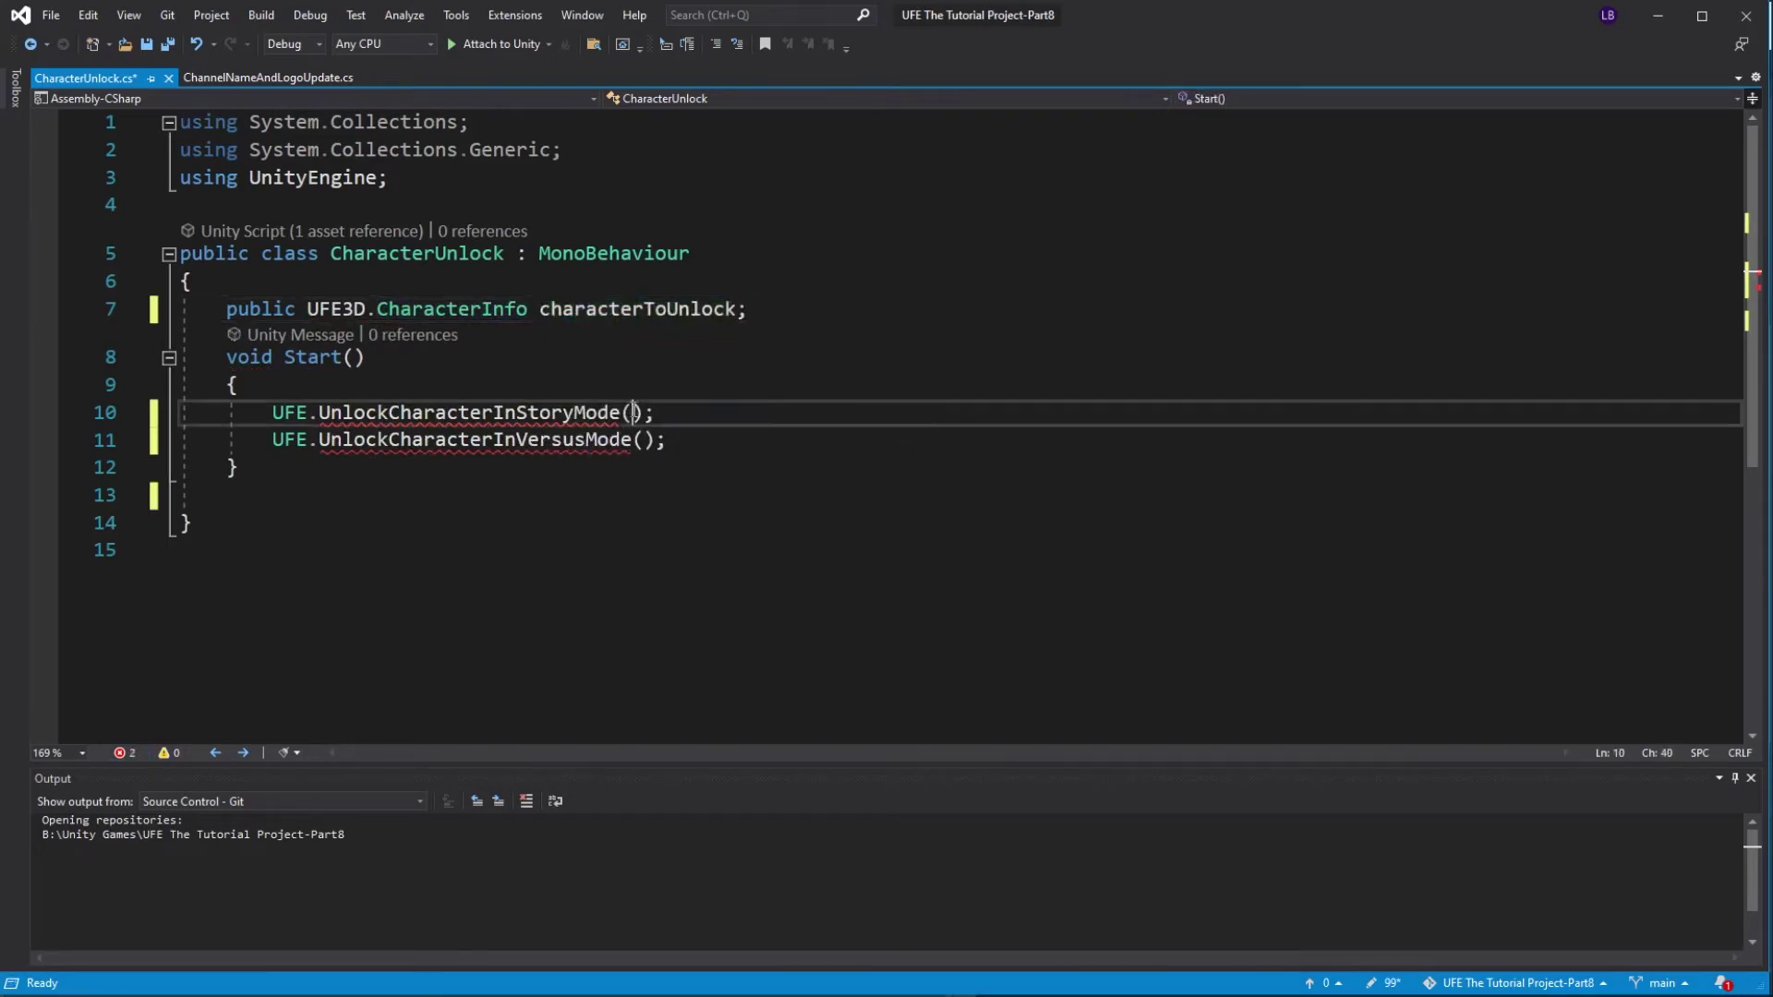
pyautogui.hotkey('ctrl', 'v')
pyautogui.click(644, 441)
pyautogui.hotkey('ctrl', 'v')
pyautogui.click(169, 46)
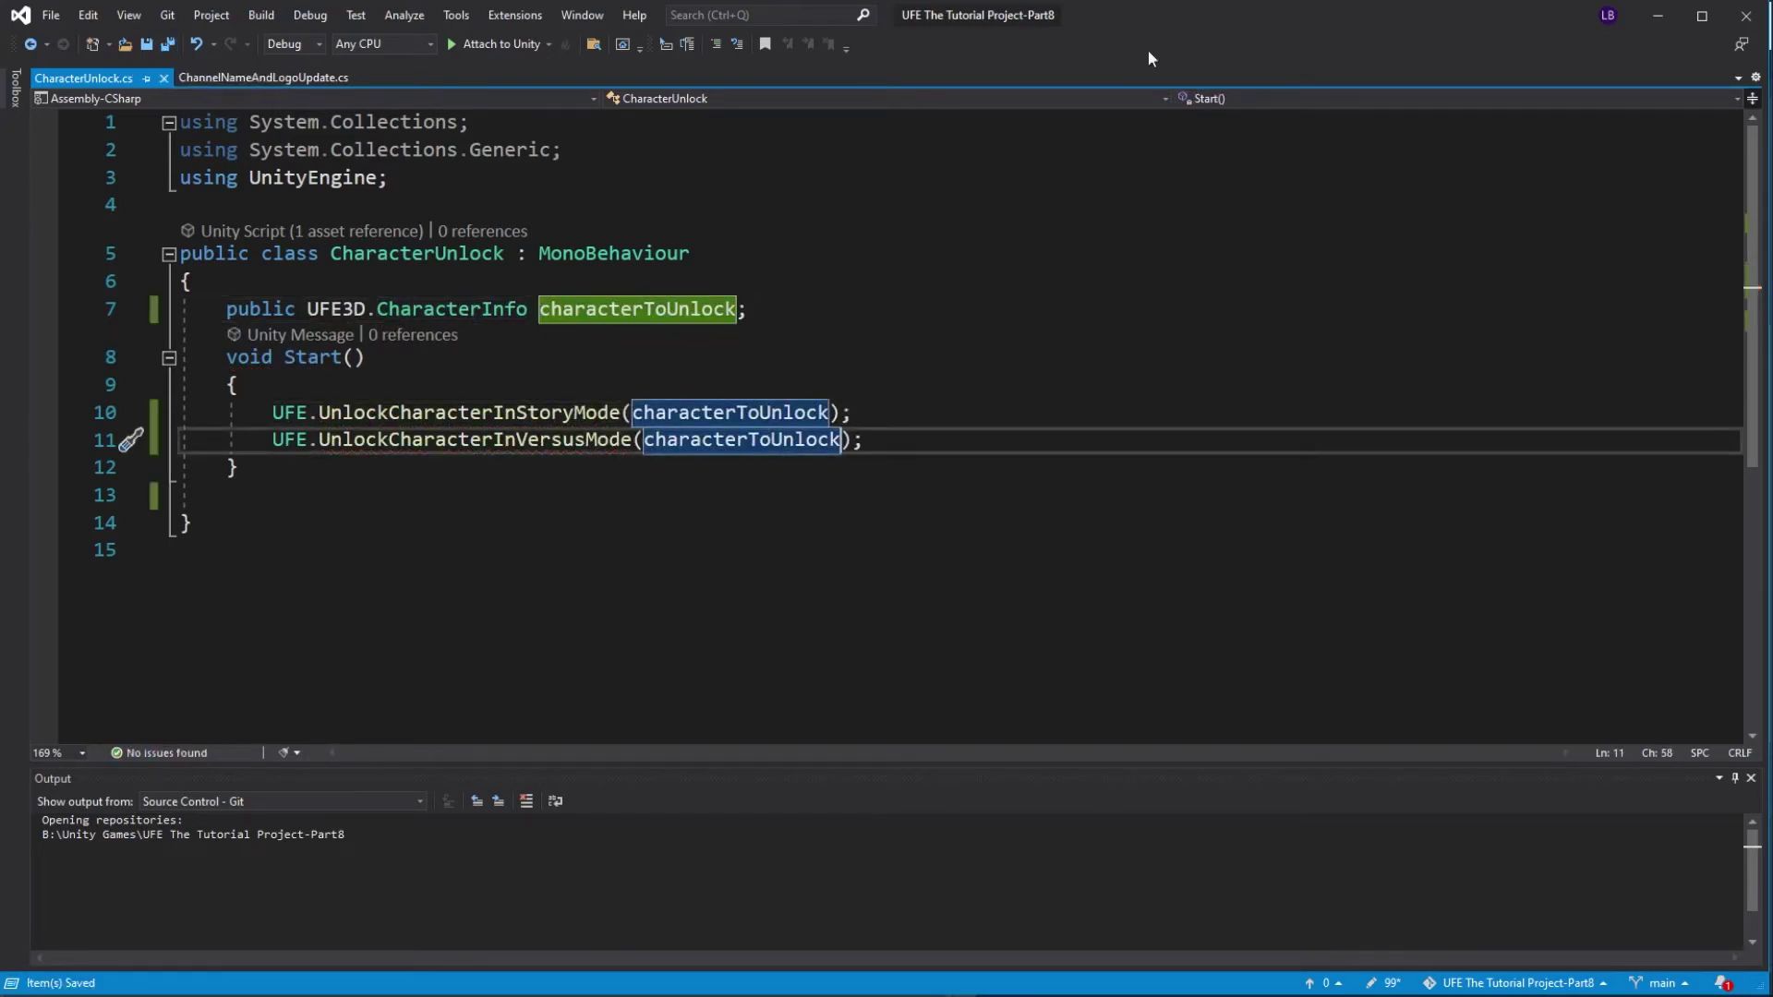
pyautogui.hotkey('alt', 'Tab')
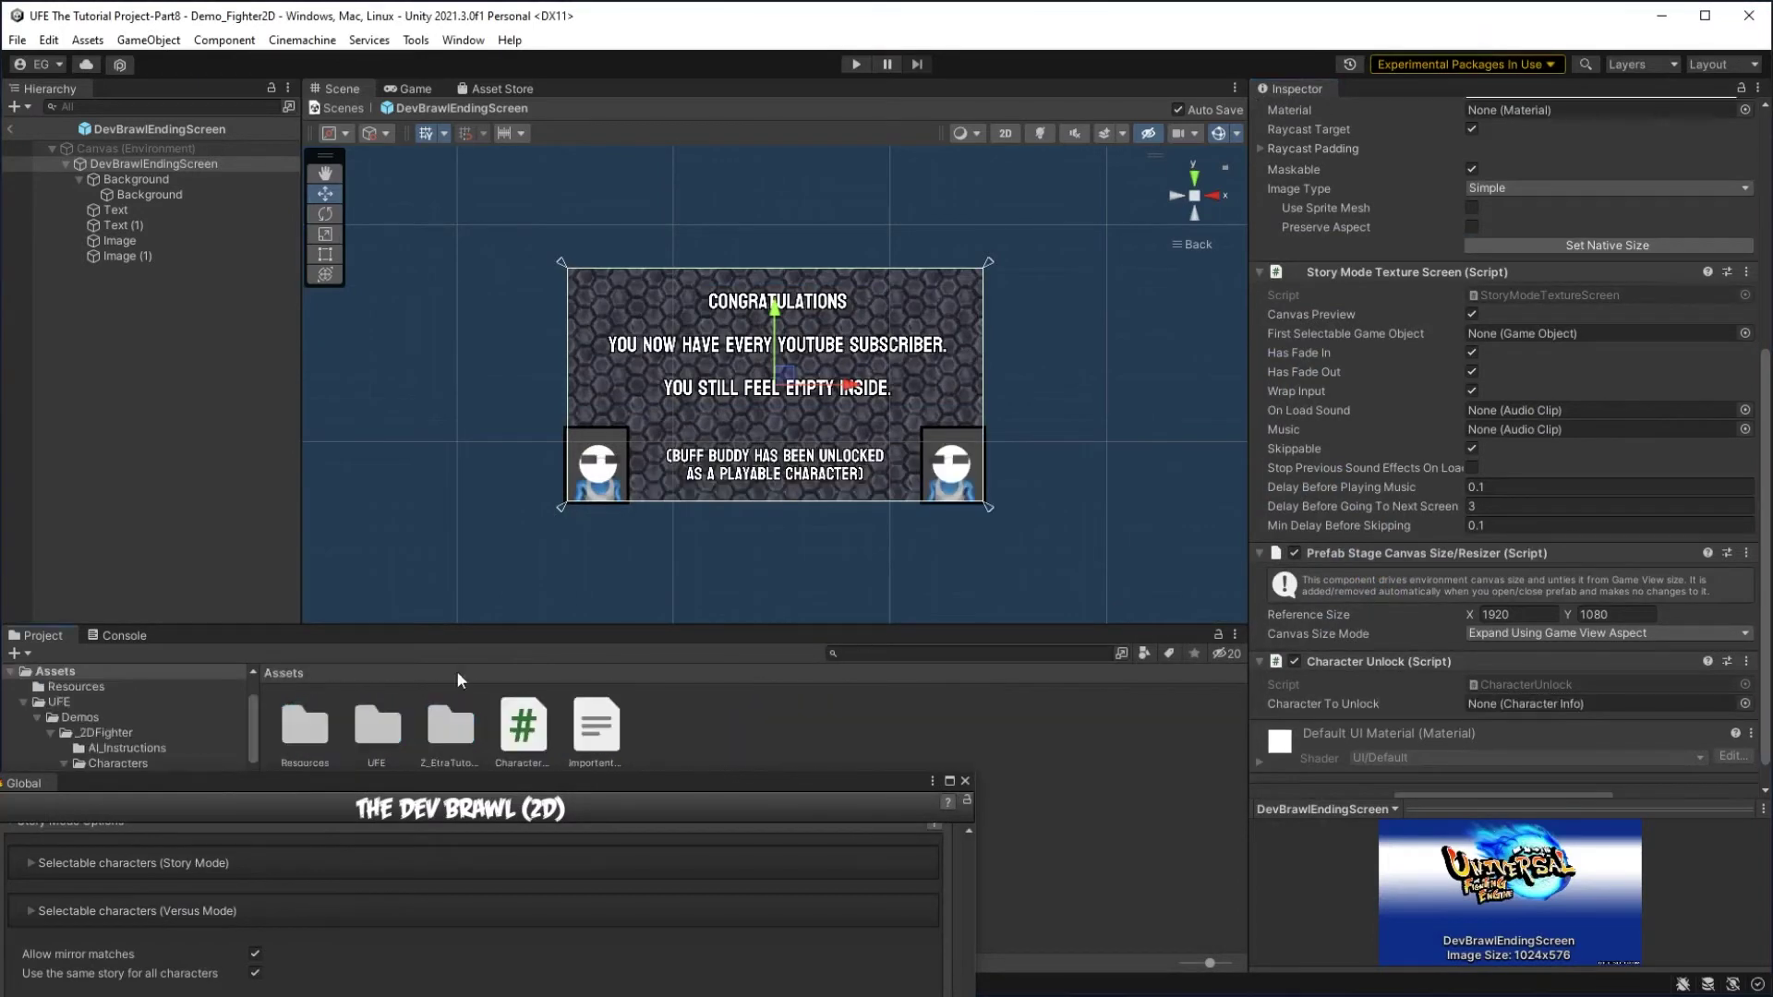
# Search 'bu' and assign BuffBuddy to the Character Unlock component's Character To Unlock field.
pyautogui.write('buff')
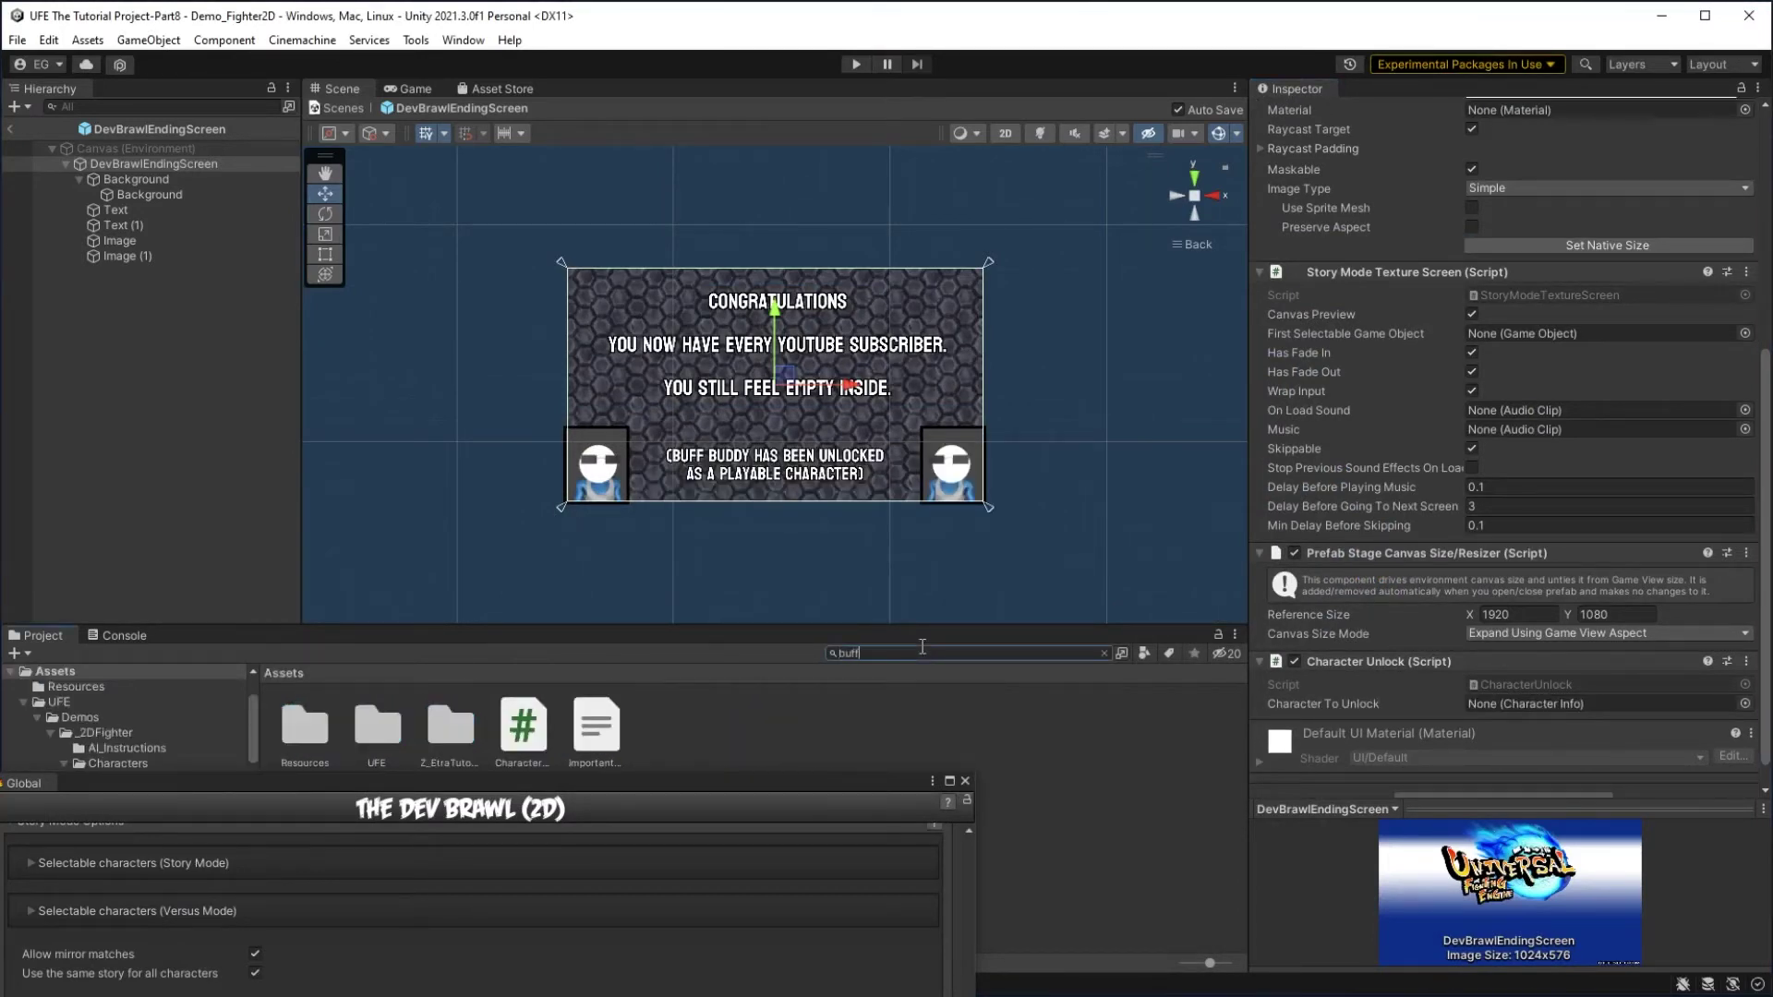
pyautogui.moveTo(545, 737); pyautogui.dragTo(1570, 704)
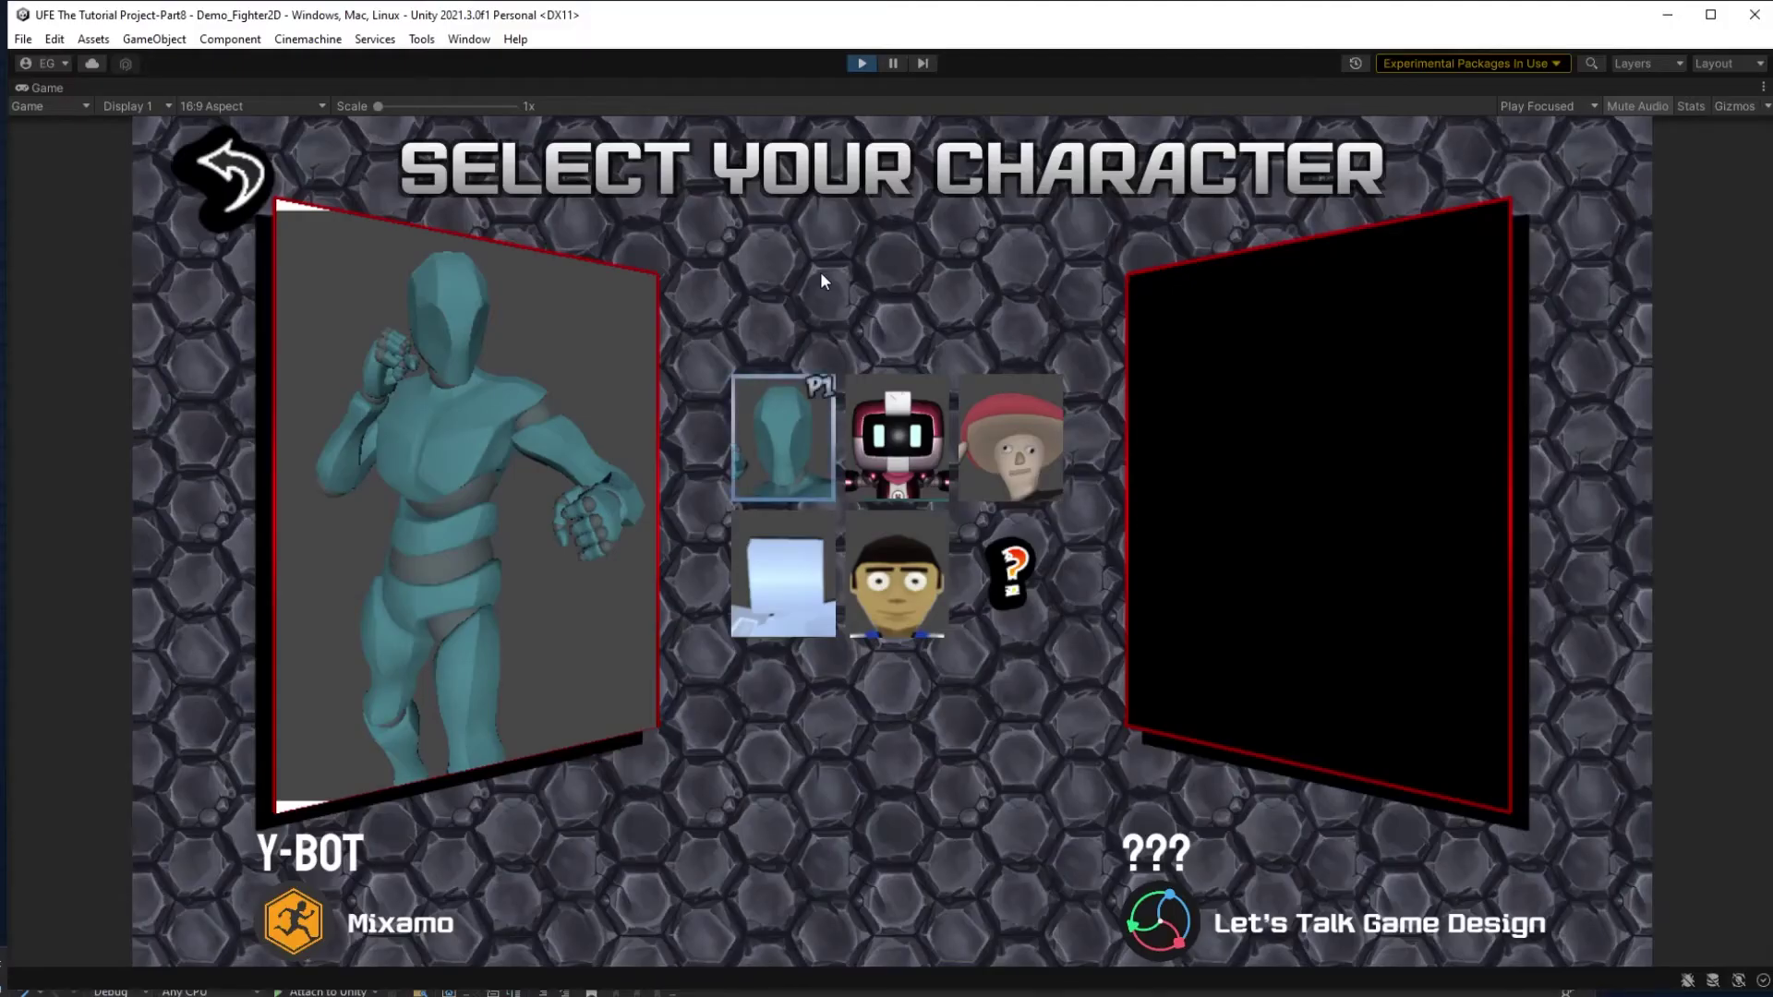
# Pick a story-mode character, try VERSUS > Player vs Player, then relaunch Play from Demo_Fighter2D.
pyautogui.click(990, 595)
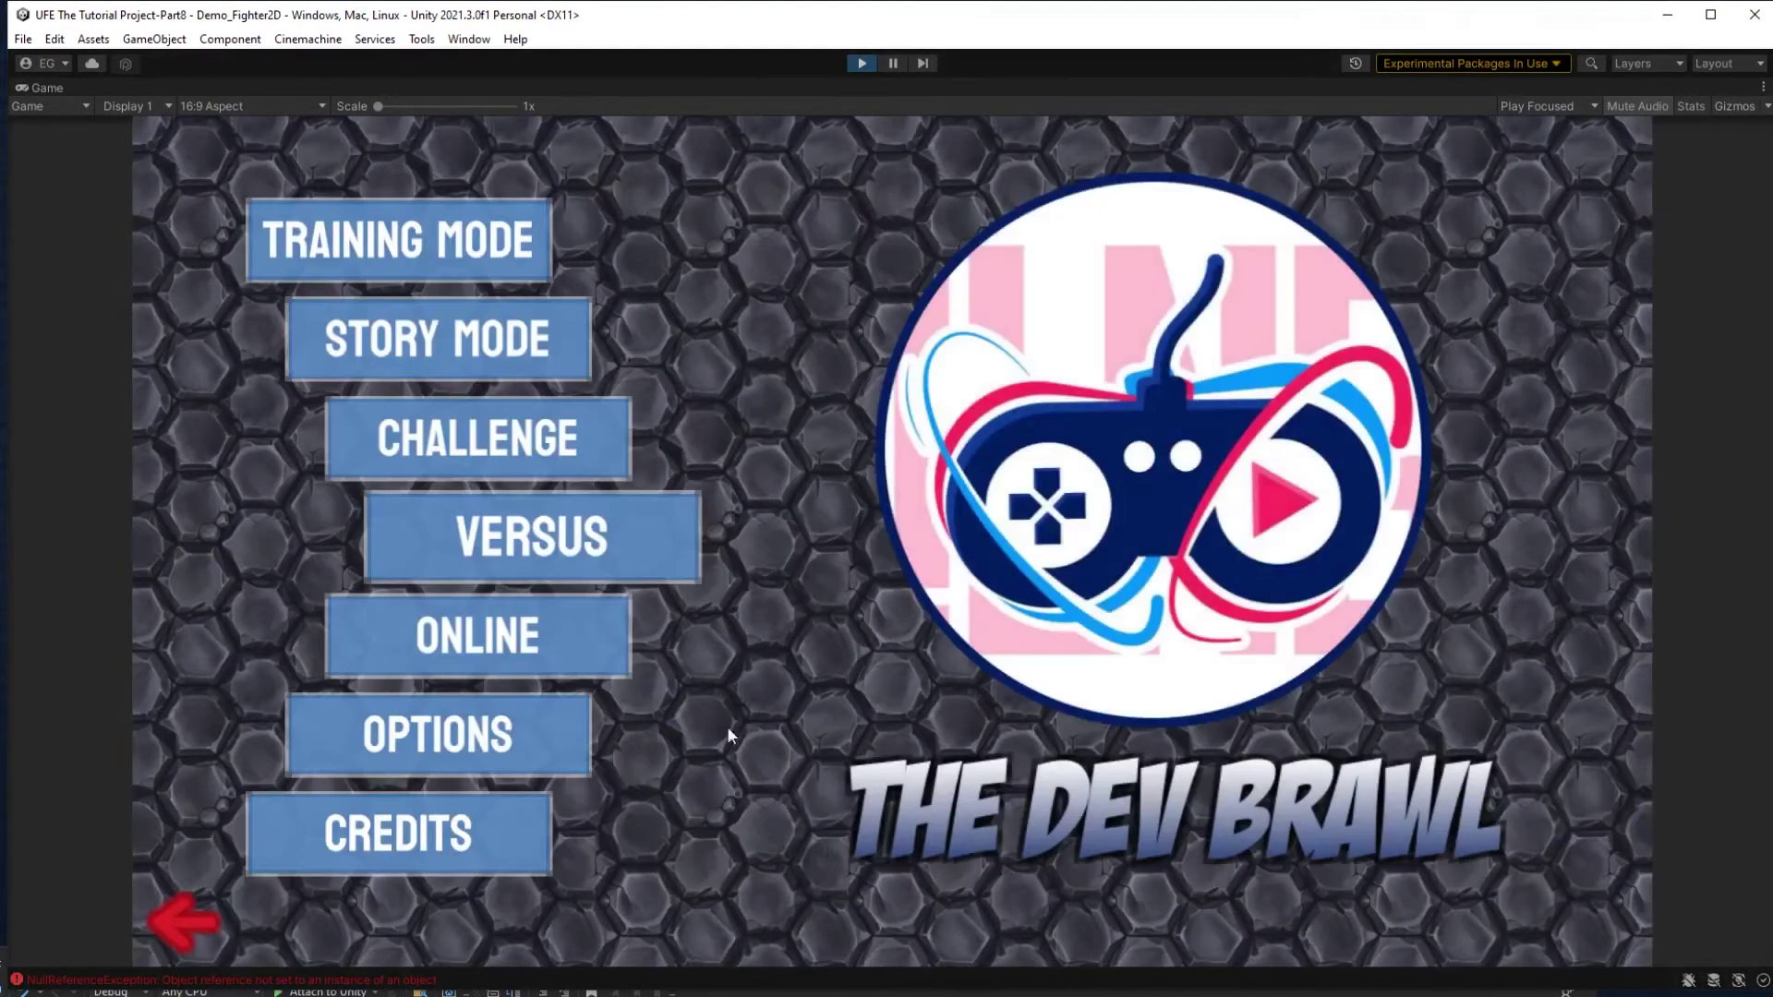
pyautogui.click(650, 531)
pyautogui.click(864, 658)
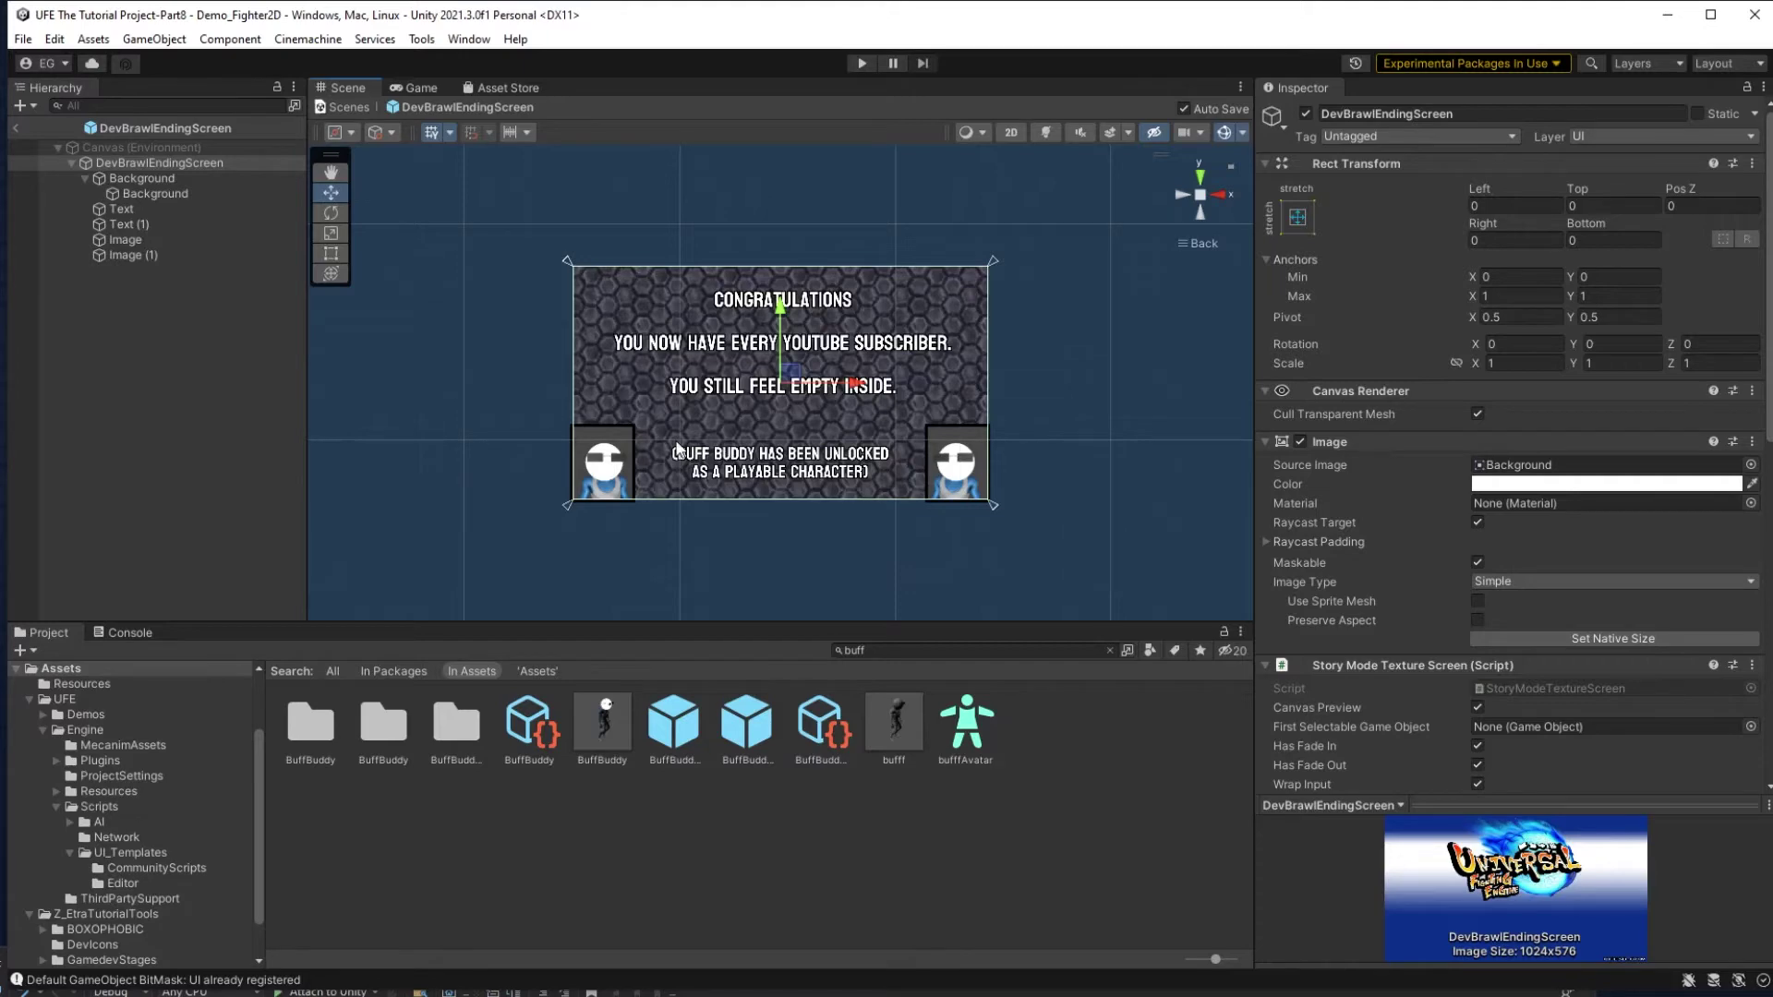
pyautogui.click(861, 62)
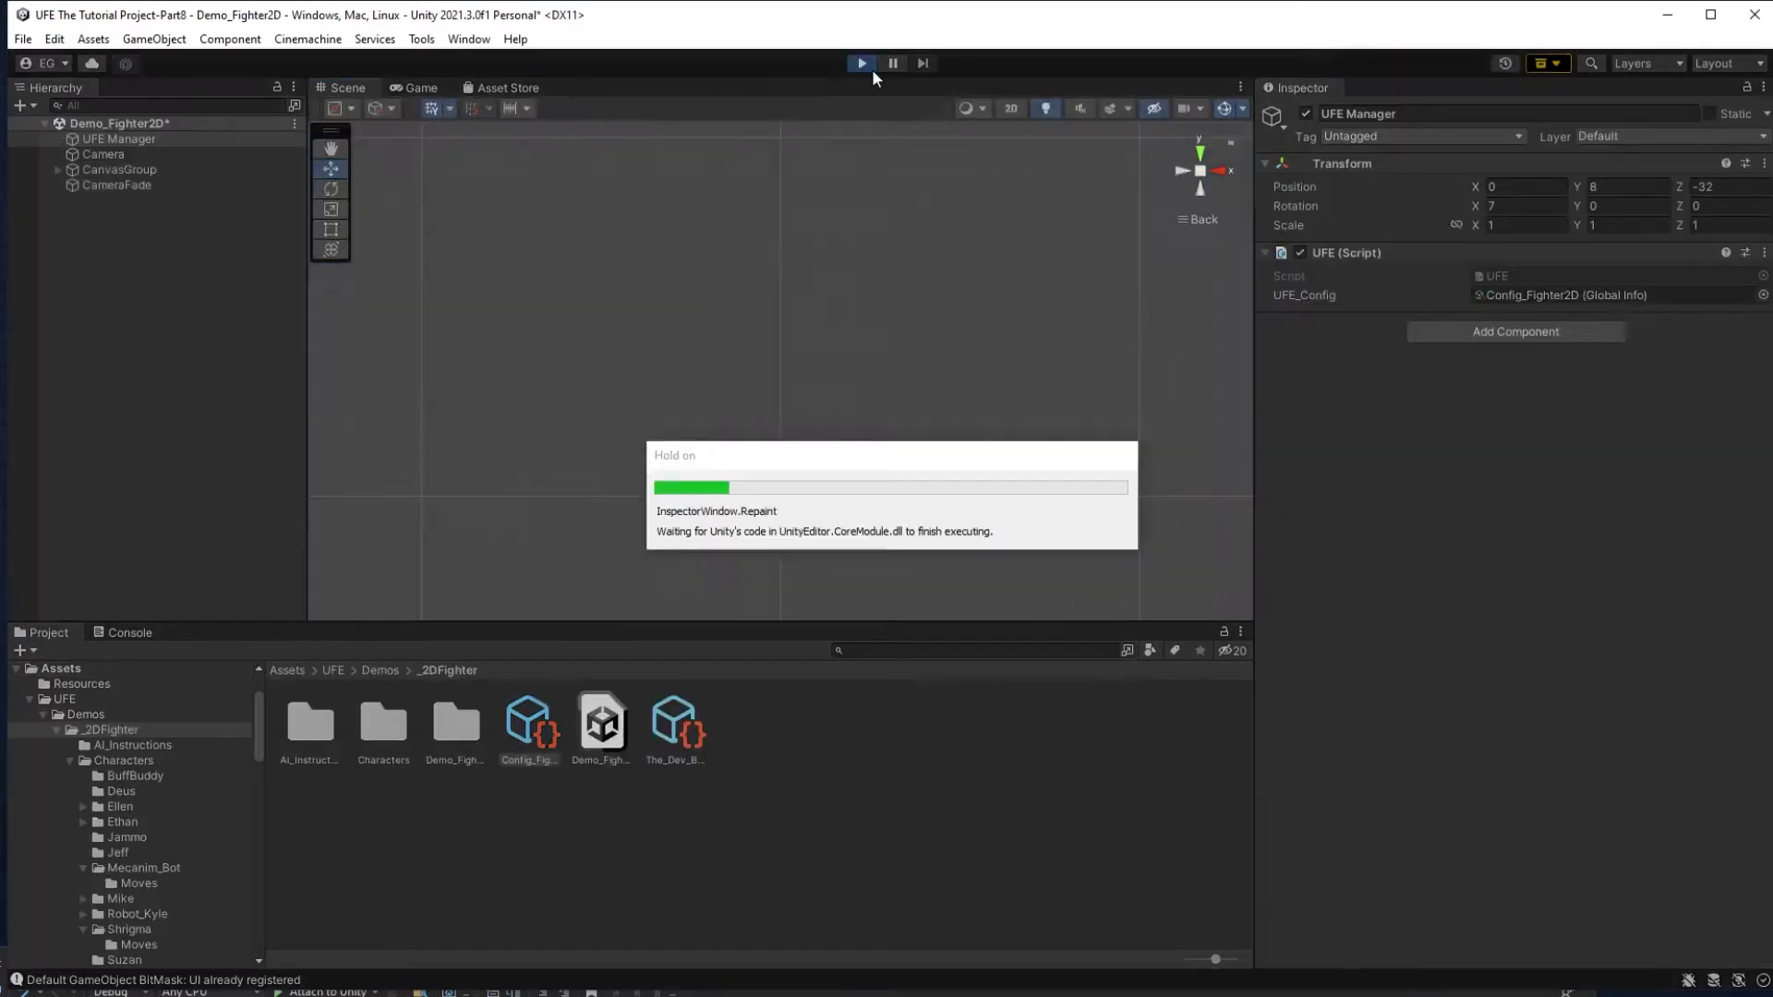
# Maximize the Game view and start a Training Mode fight with Robot Kyle for both players.
pyautogui.click(1238, 84)
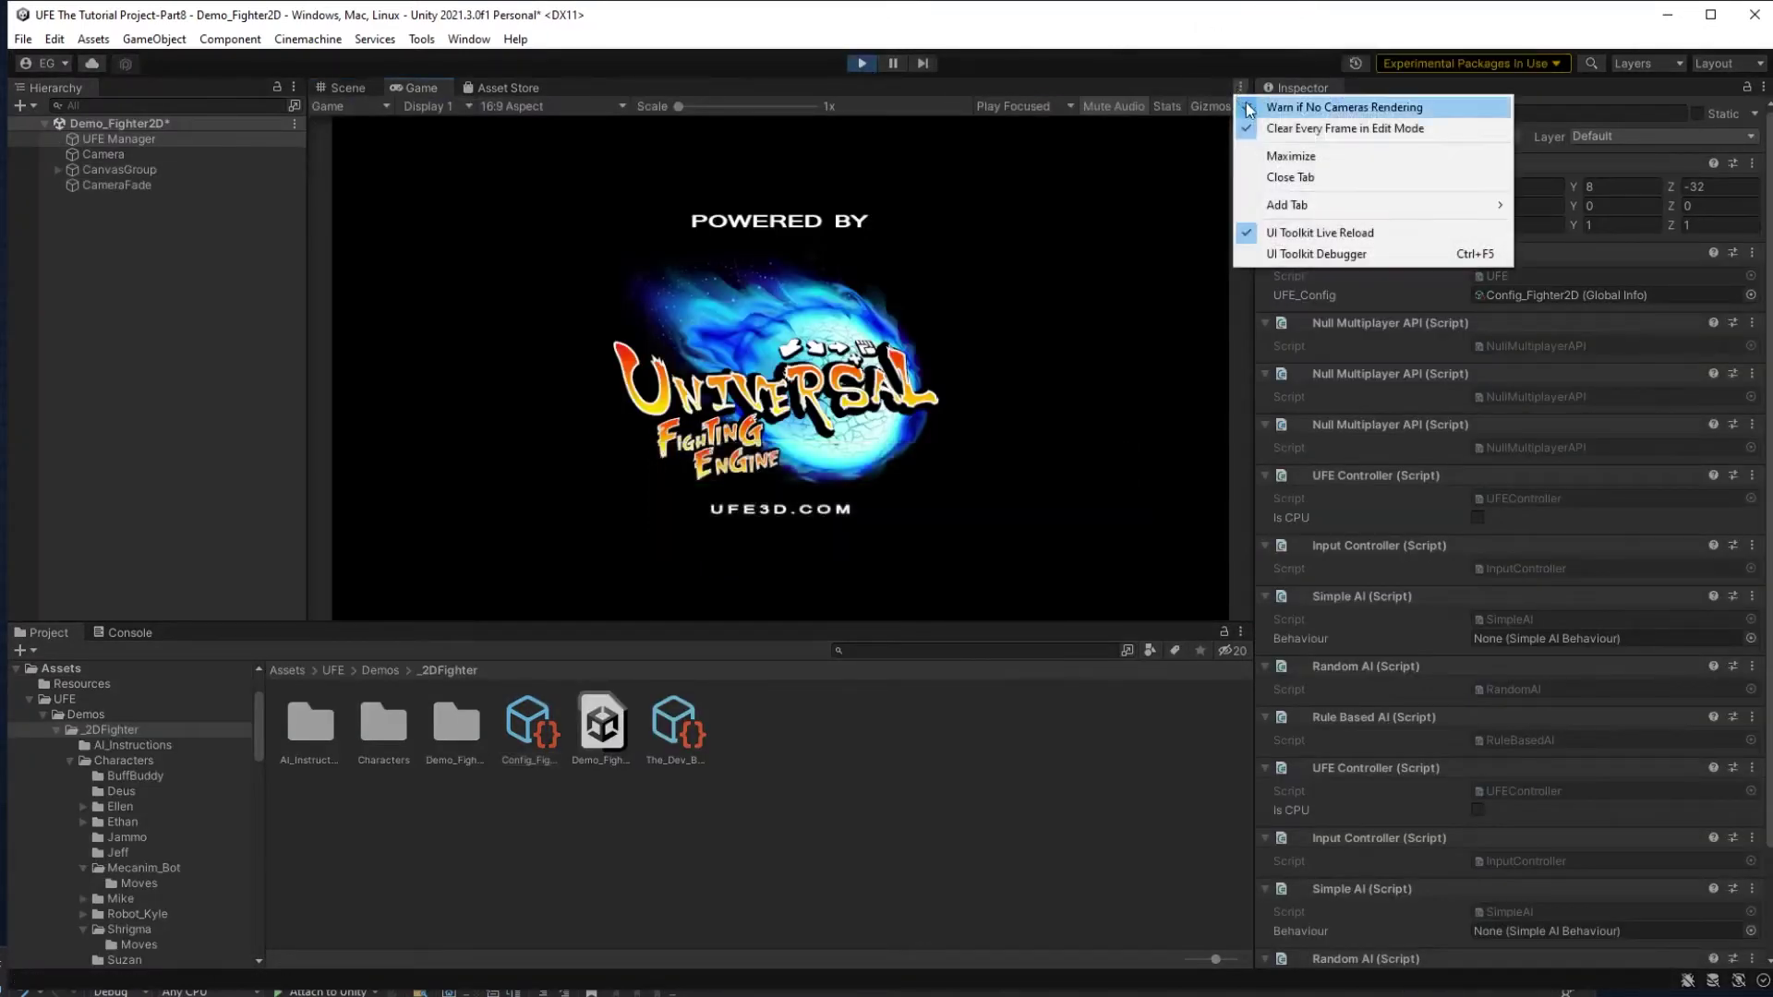
pyautogui.click(1274, 150)
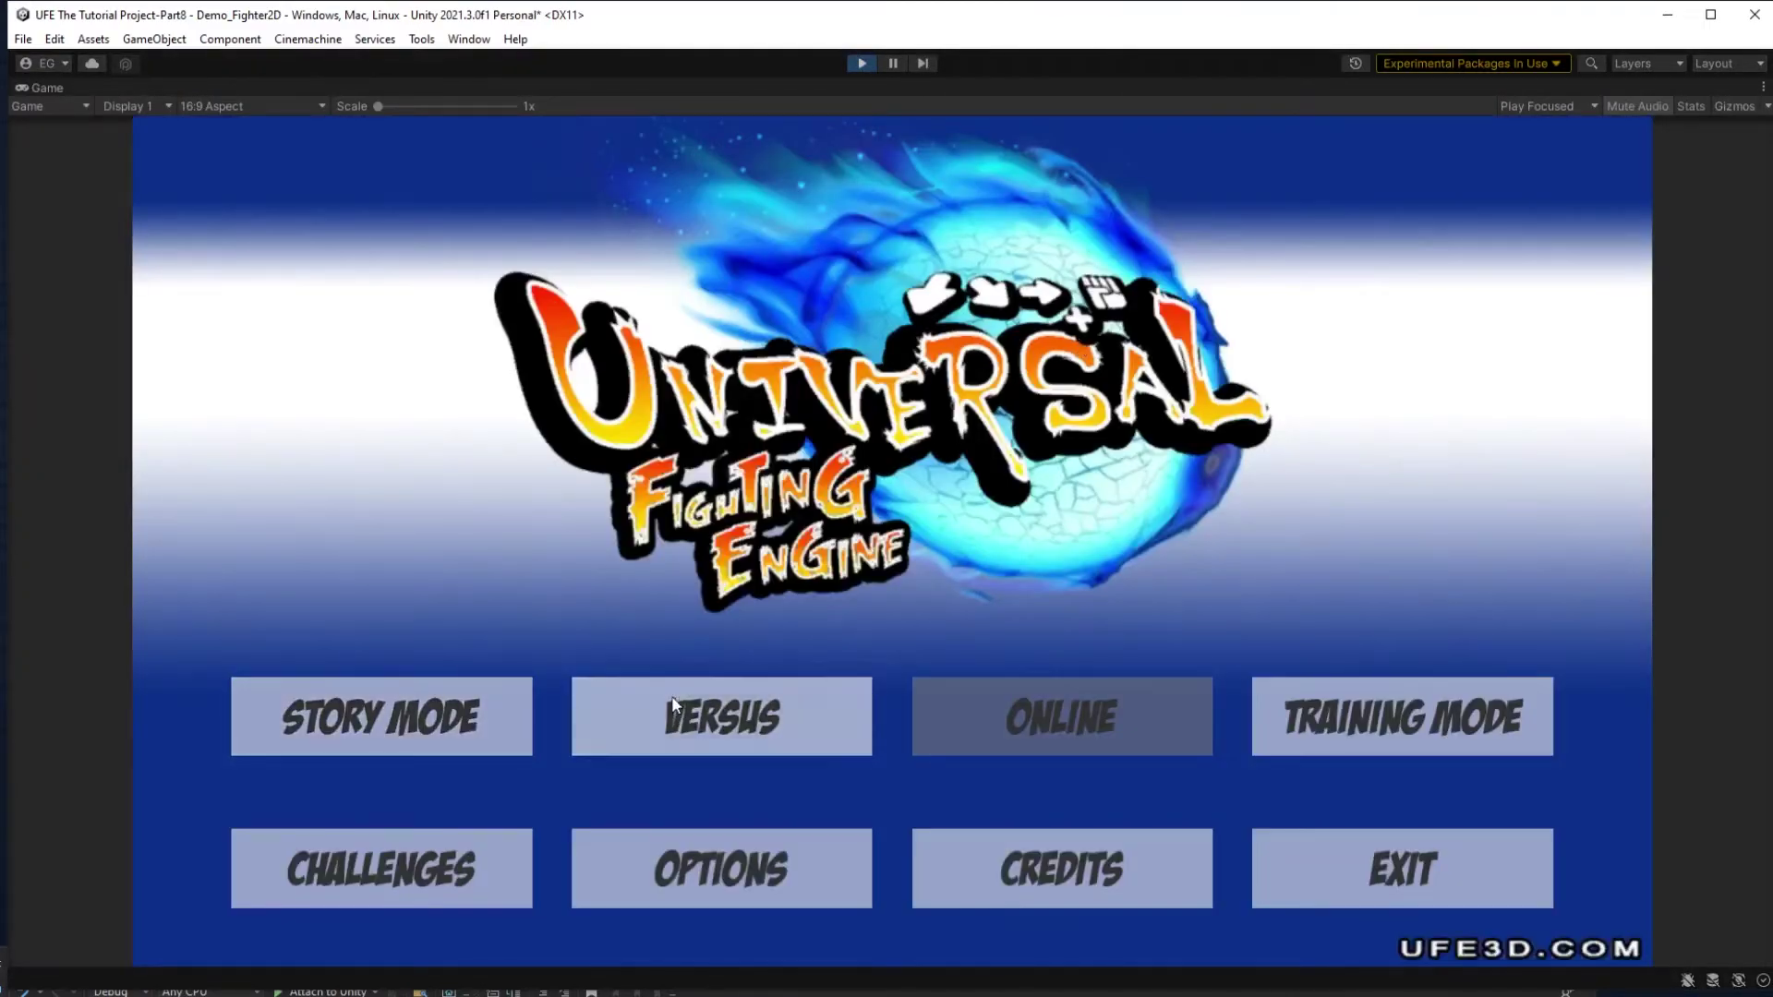
pyautogui.click(1344, 744)
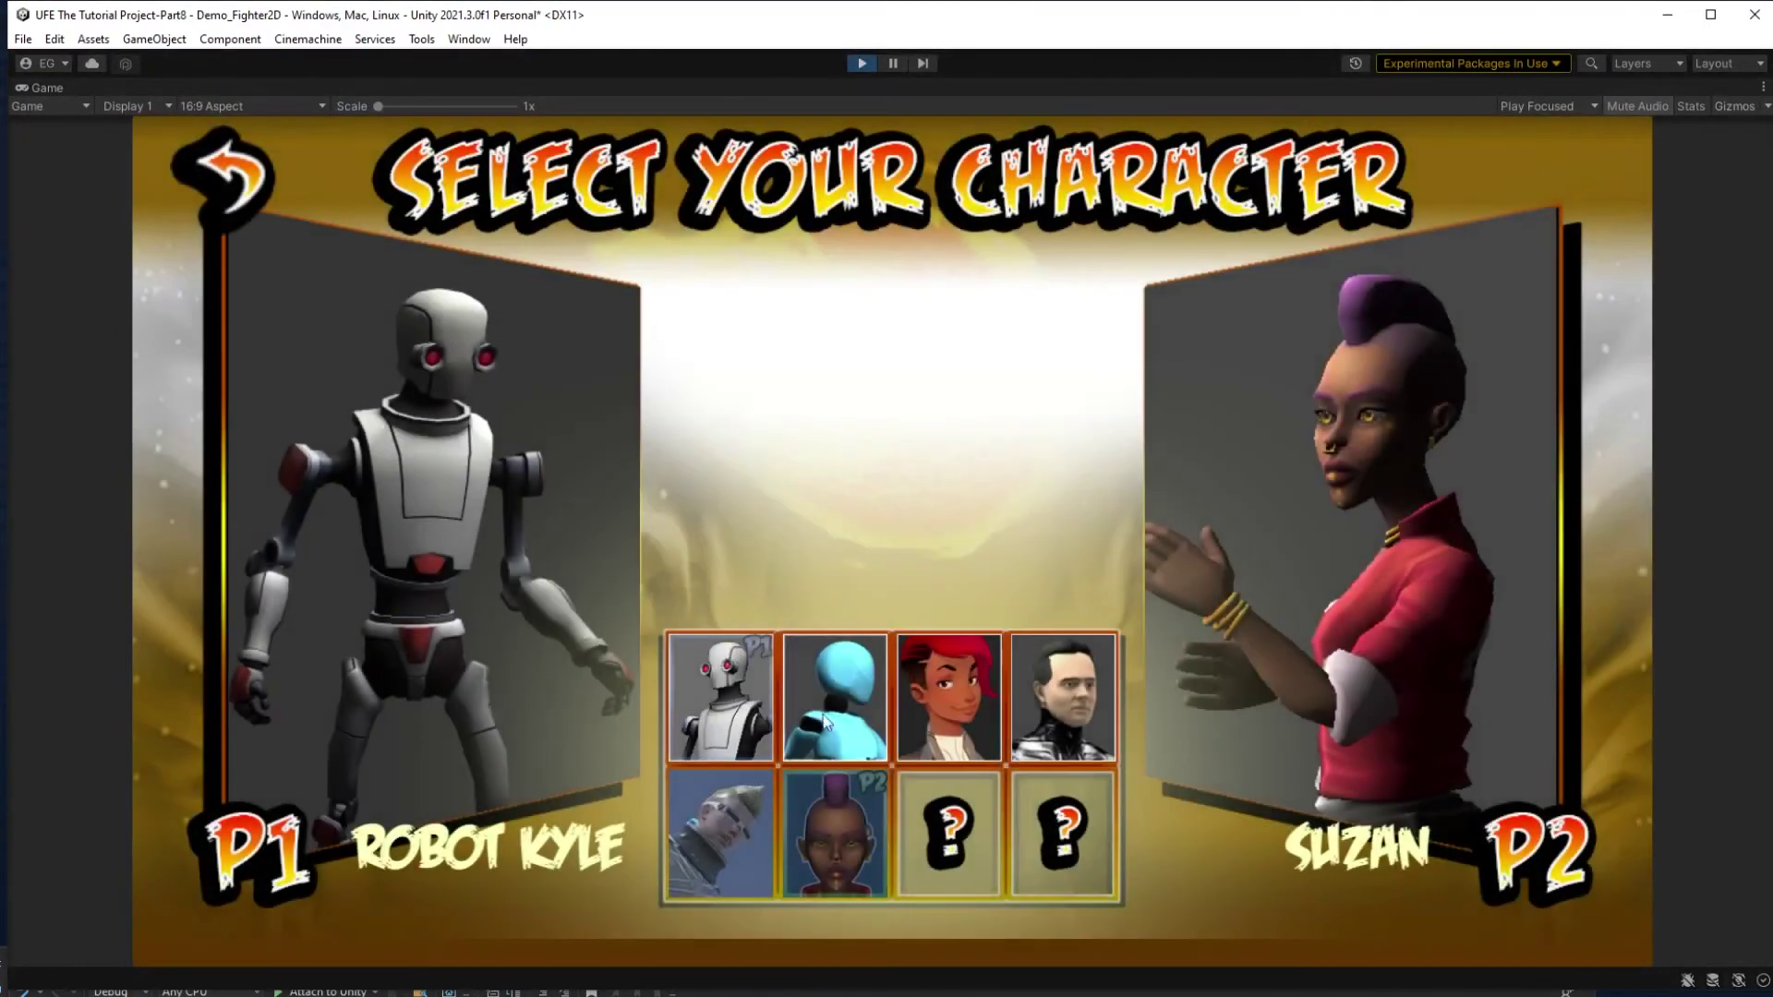
pyautogui.click(744, 718)
pyautogui.click(828, 635)
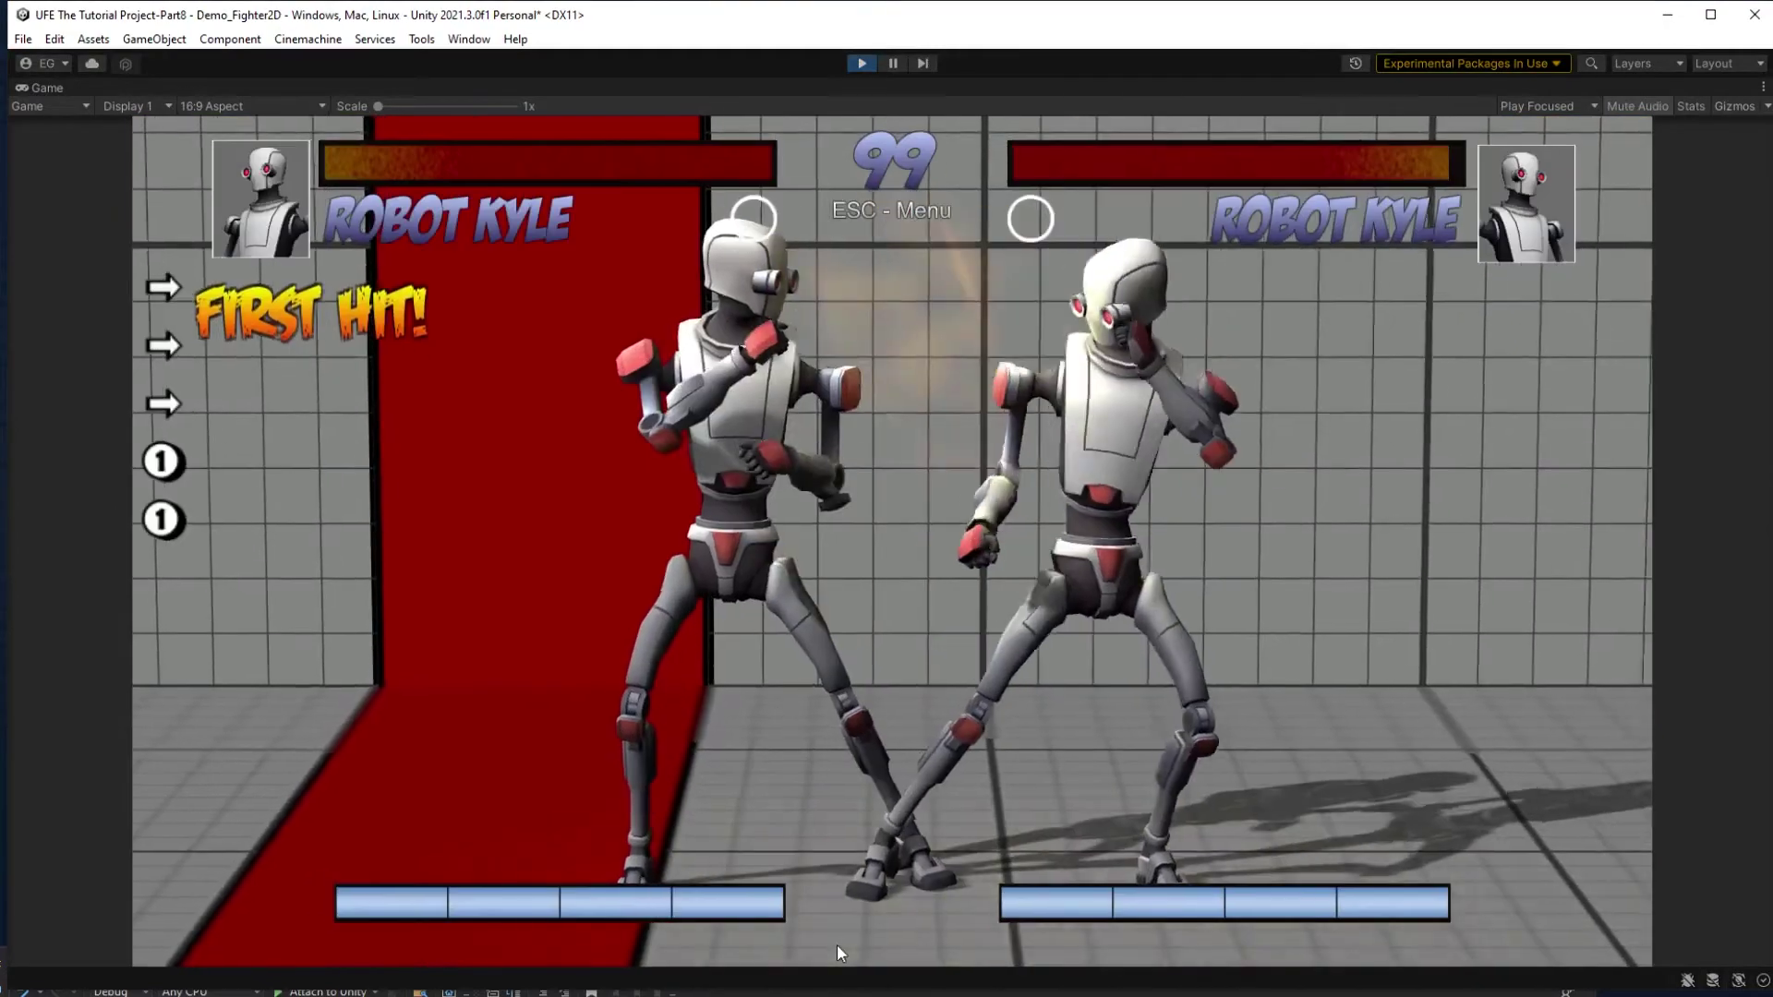
# Dash forward and hit the opponent with punches and kicks.
pyautogui.press('d')
pyautogui.press('t')
pyautogui.press('t')
pyautogui.press('t')
pyautogui.press('t')
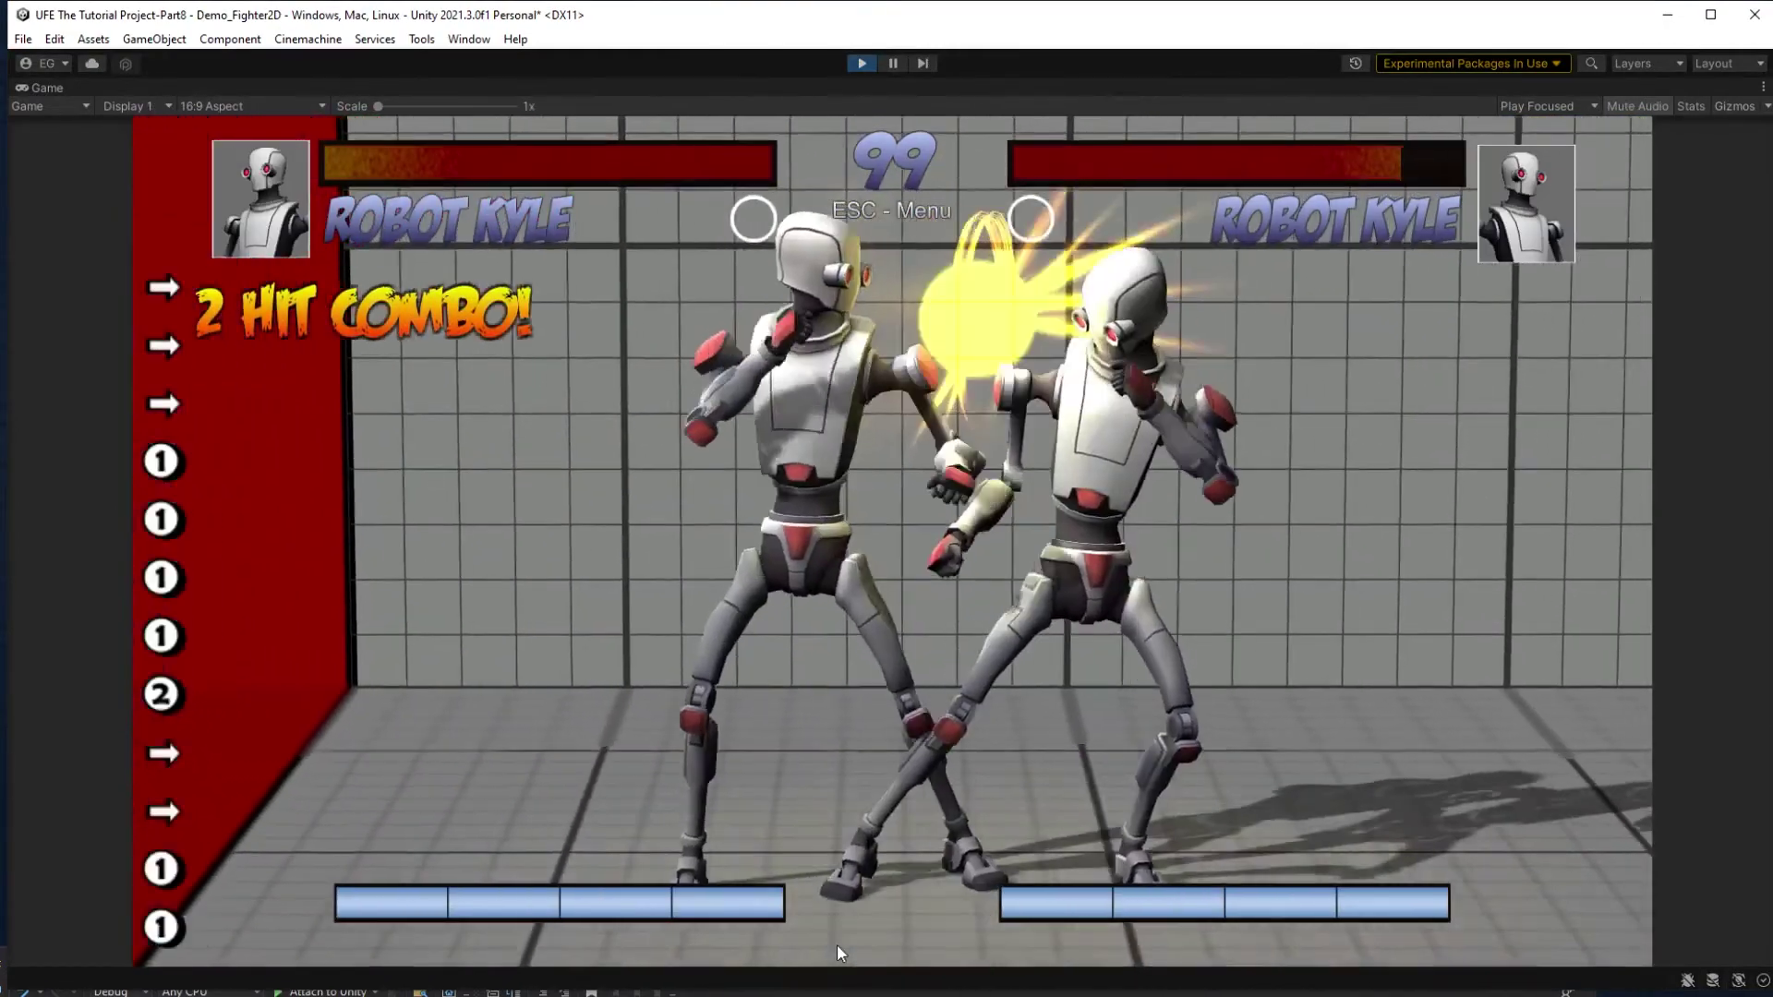
pyautogui.press('d')
pyautogui.press('d')
pyautogui.press('d')
pyautogui.press('d')
pyautogui.press('d')
pyautogui.press('d')
pyautogui.press('d')
pyautogui.press('d')
pyautogui.press('d')
pyautogui.press('d')
pyautogui.press('d')
pyautogui.press('d')
pyautogui.press('d')
pyautogui.press('d')
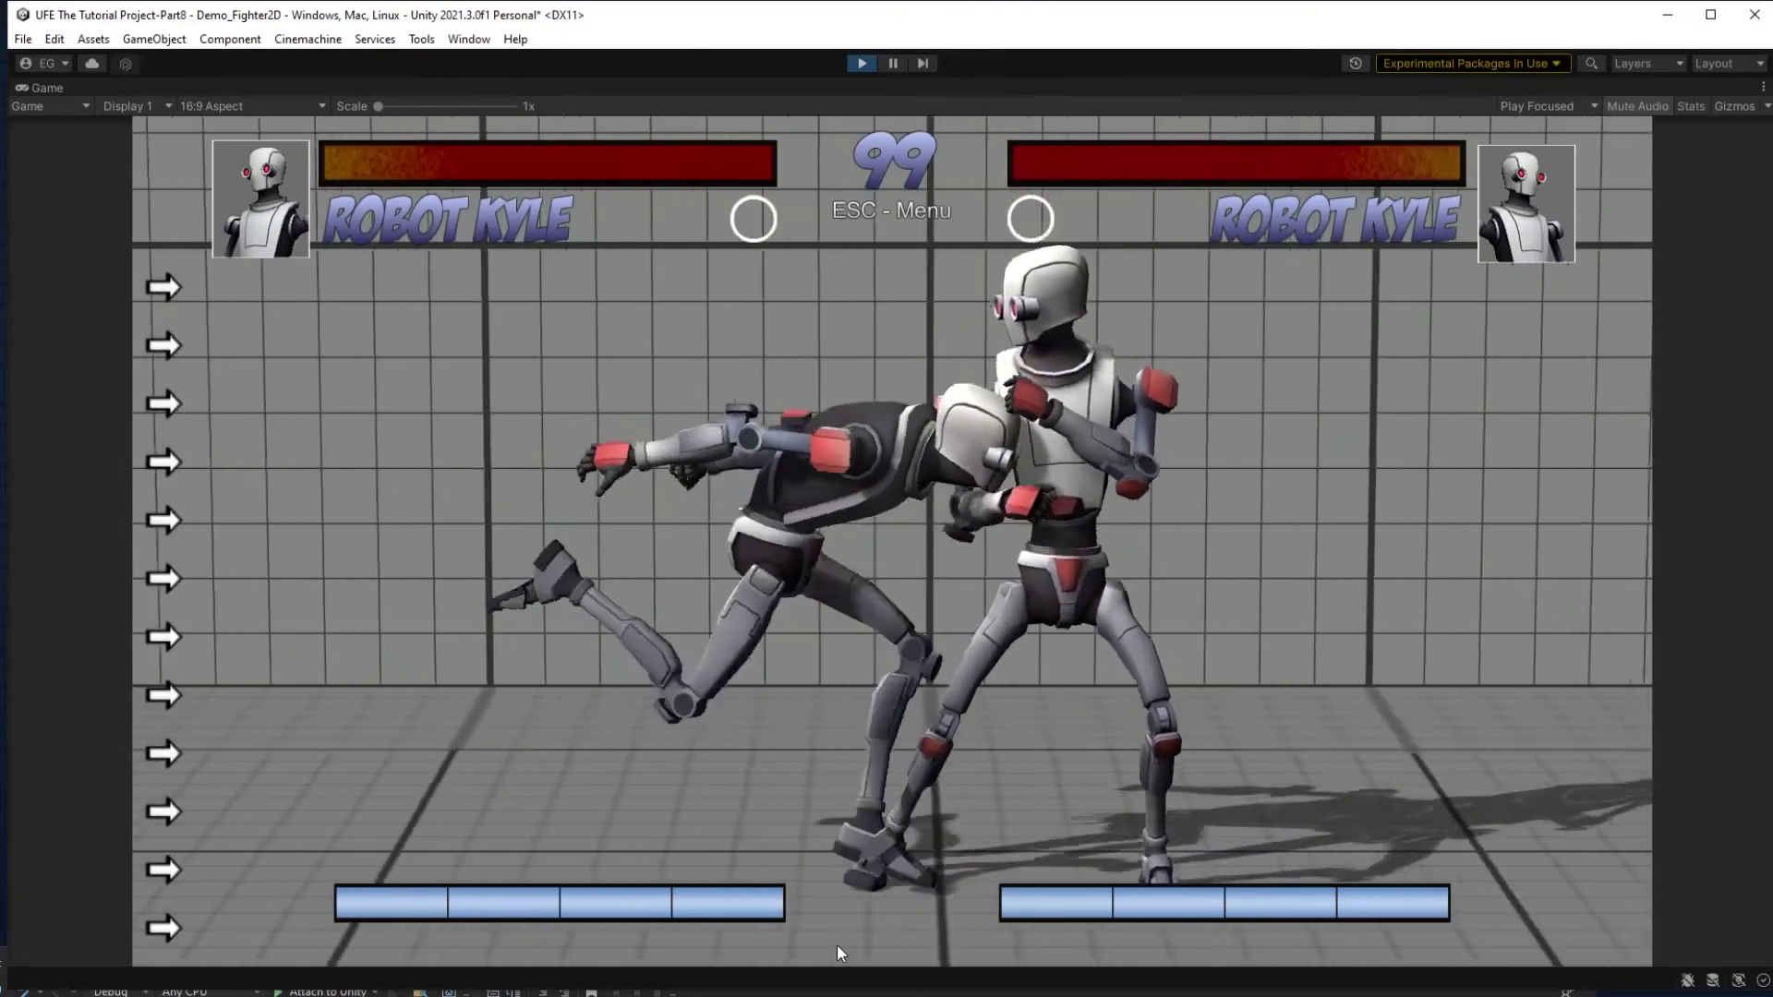
pyautogui.press('t')
pyautogui.press('t')
pyautogui.press('t')
pyautogui.press('t')
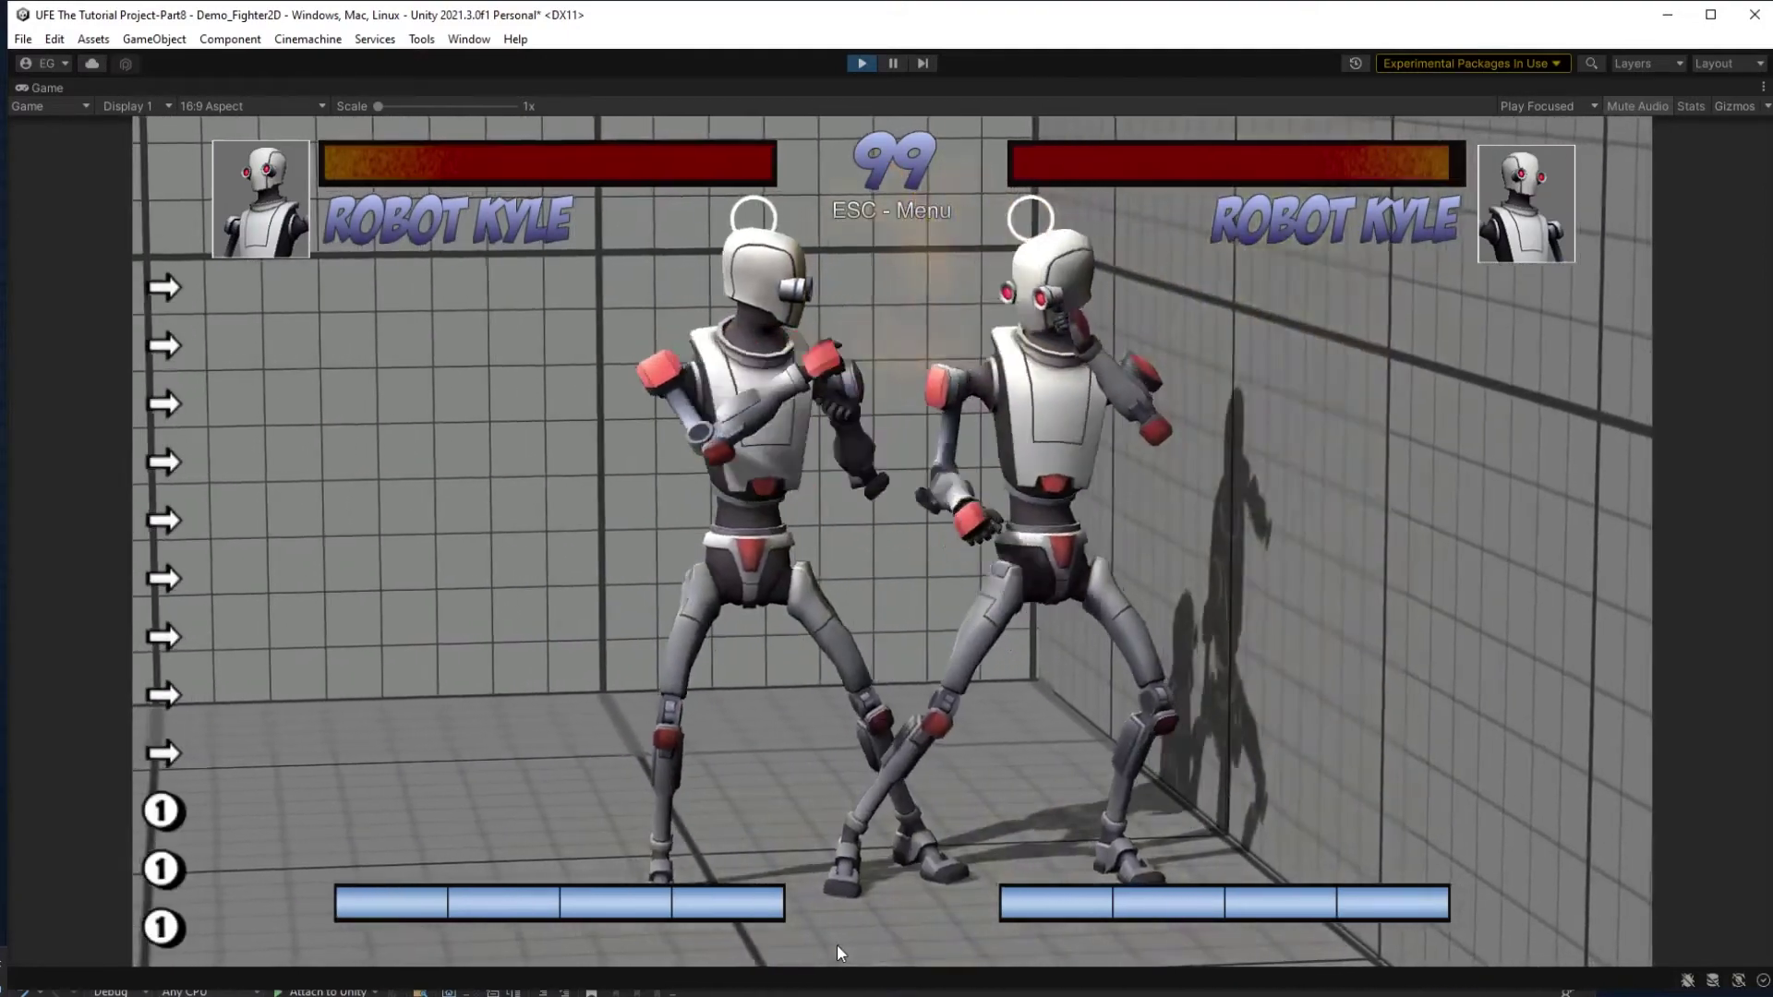
pyautogui.press('y')
pyautogui.press('y')
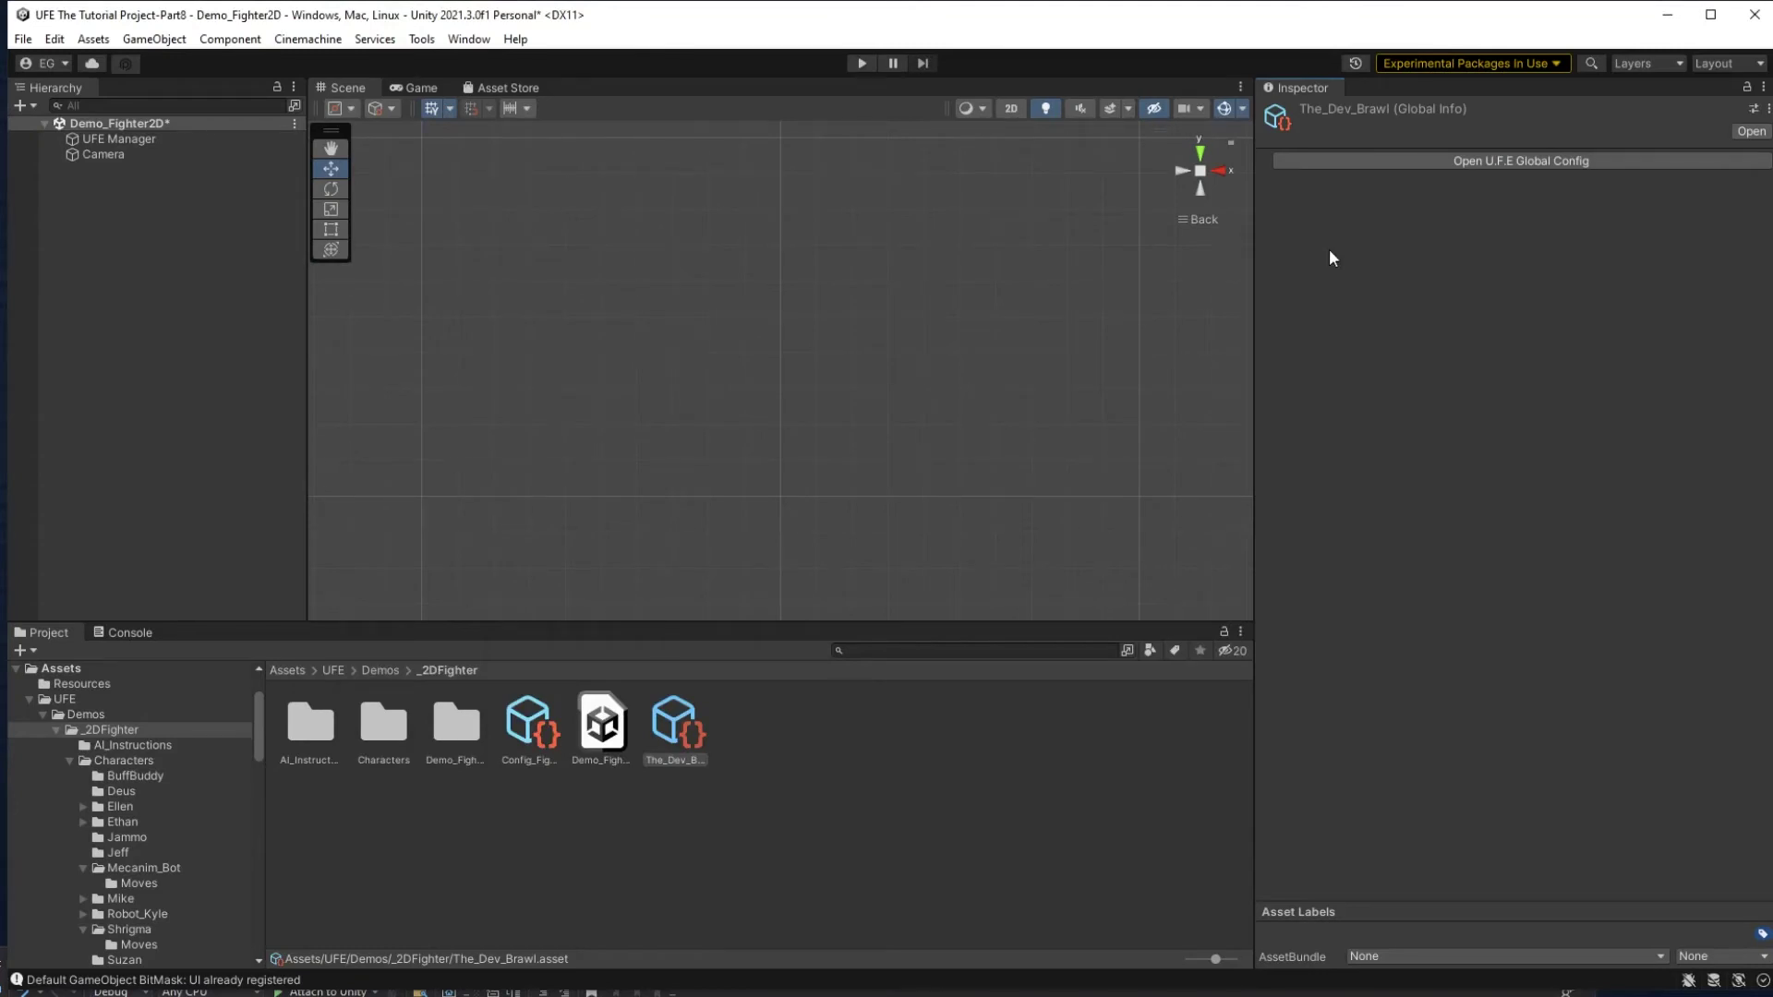
# Open The Dev Brawl's U.F.E Global Config and expand Debug Options down to Input Display.
pyautogui.click(1505, 163)
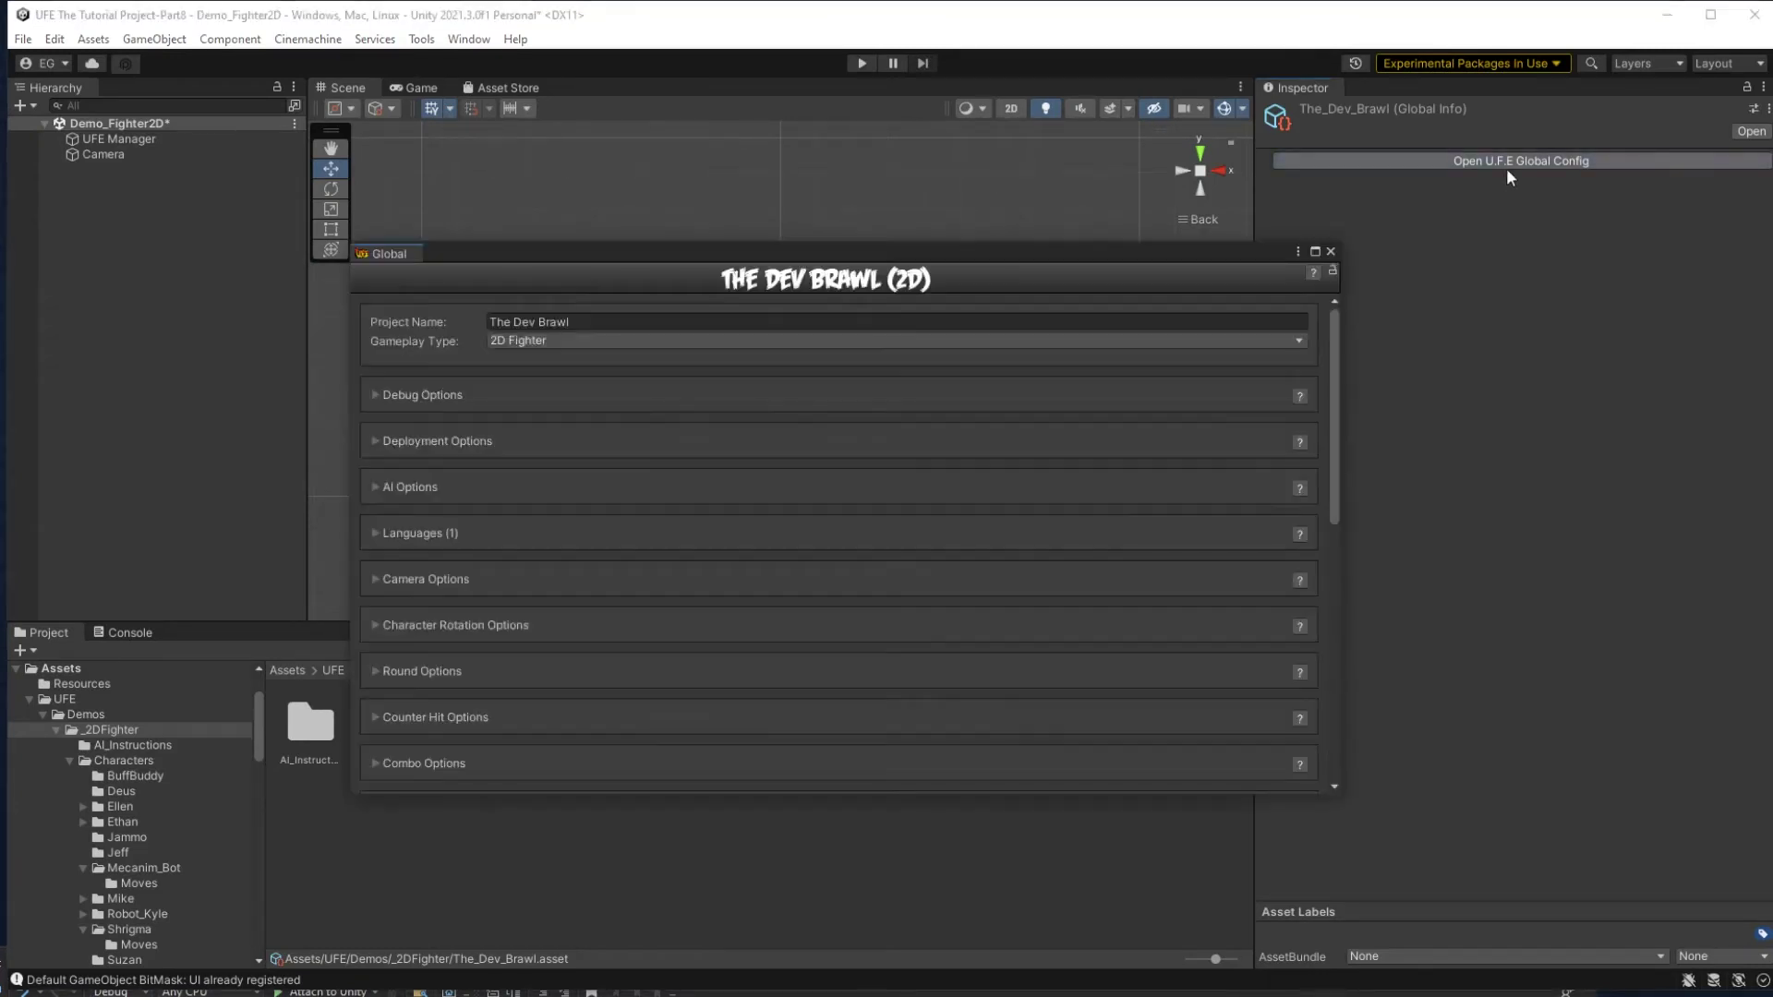
pyautogui.click(374, 396)
pyautogui.scroll(-6, 613, 463)
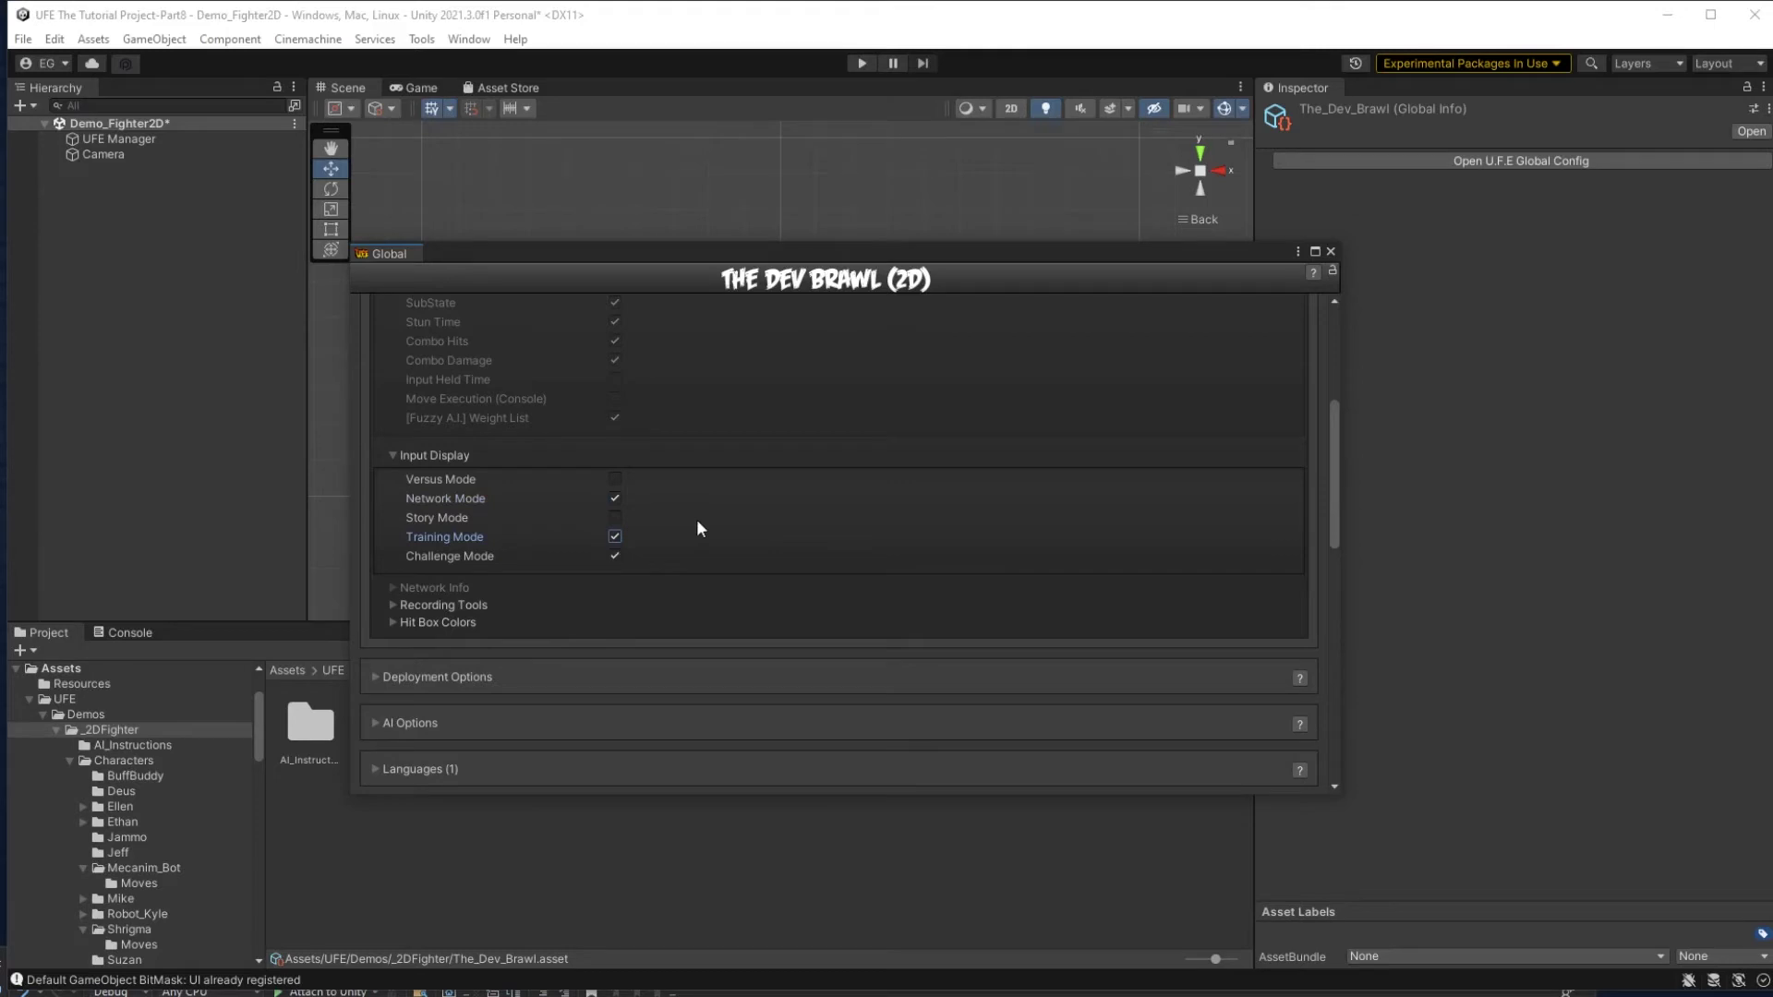
# Expand Training Mode Options and review the starting life (100) and gauge values.
pyautogui.scroll(-10, 692, 523)
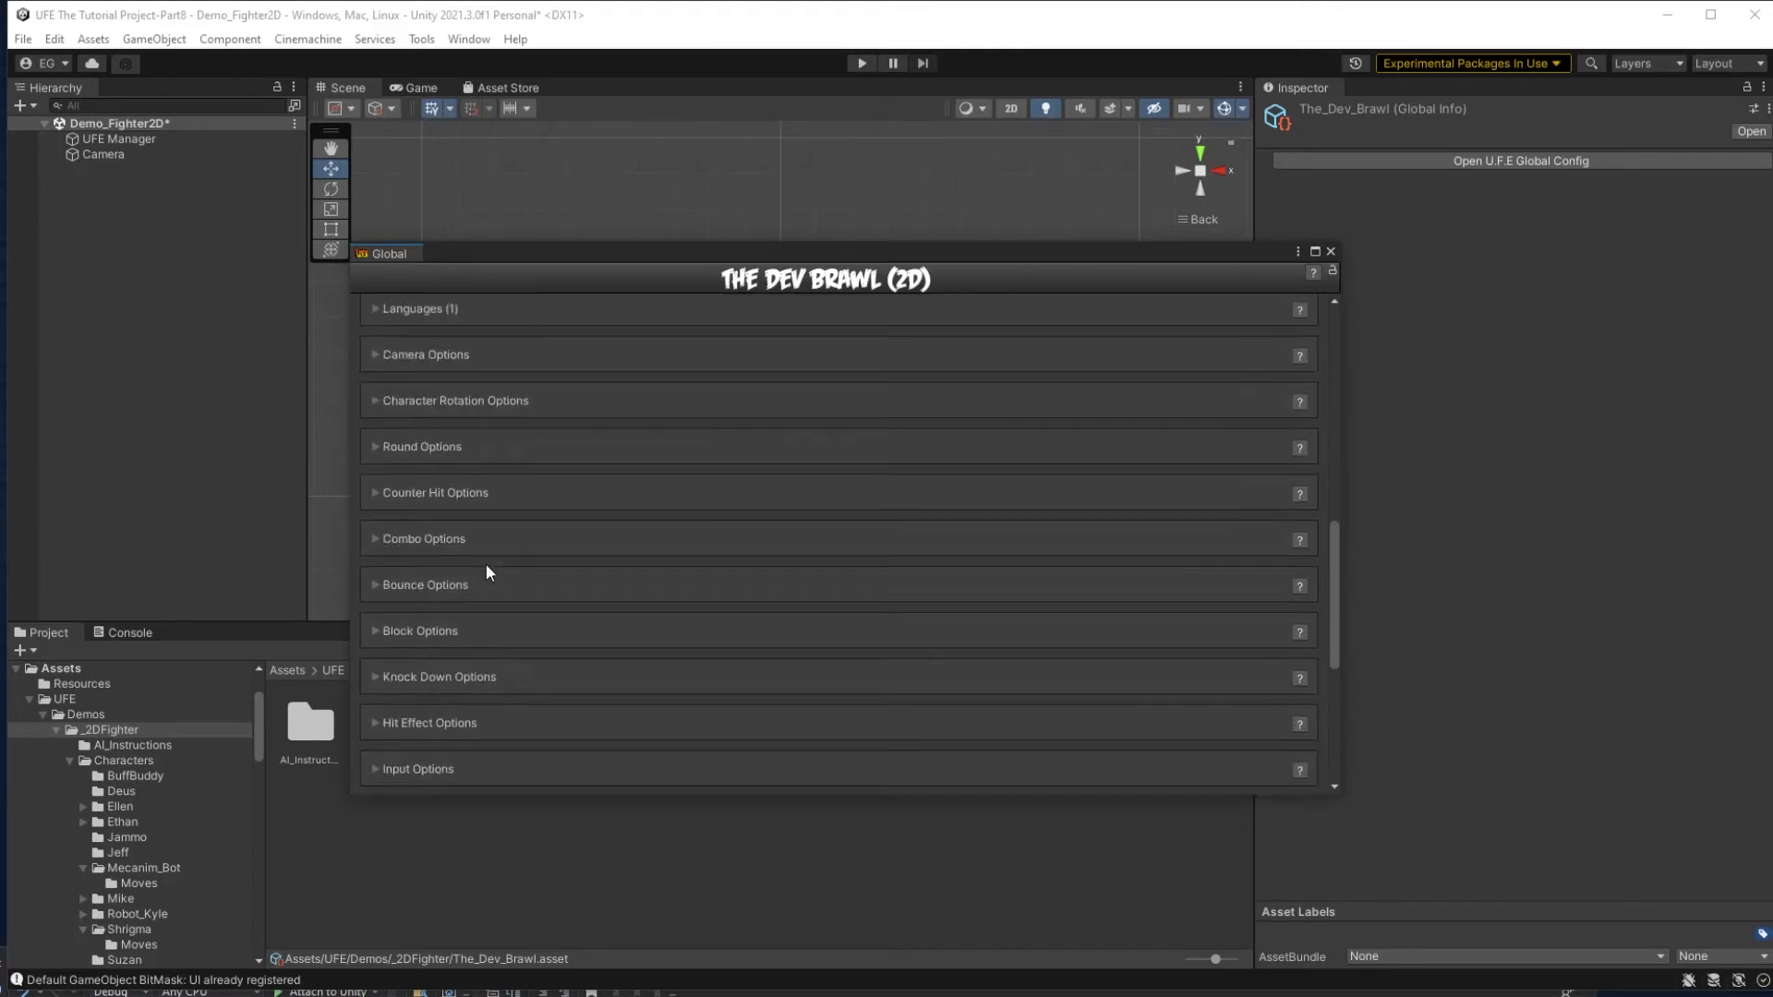
pyautogui.scroll(-5, 484, 572)
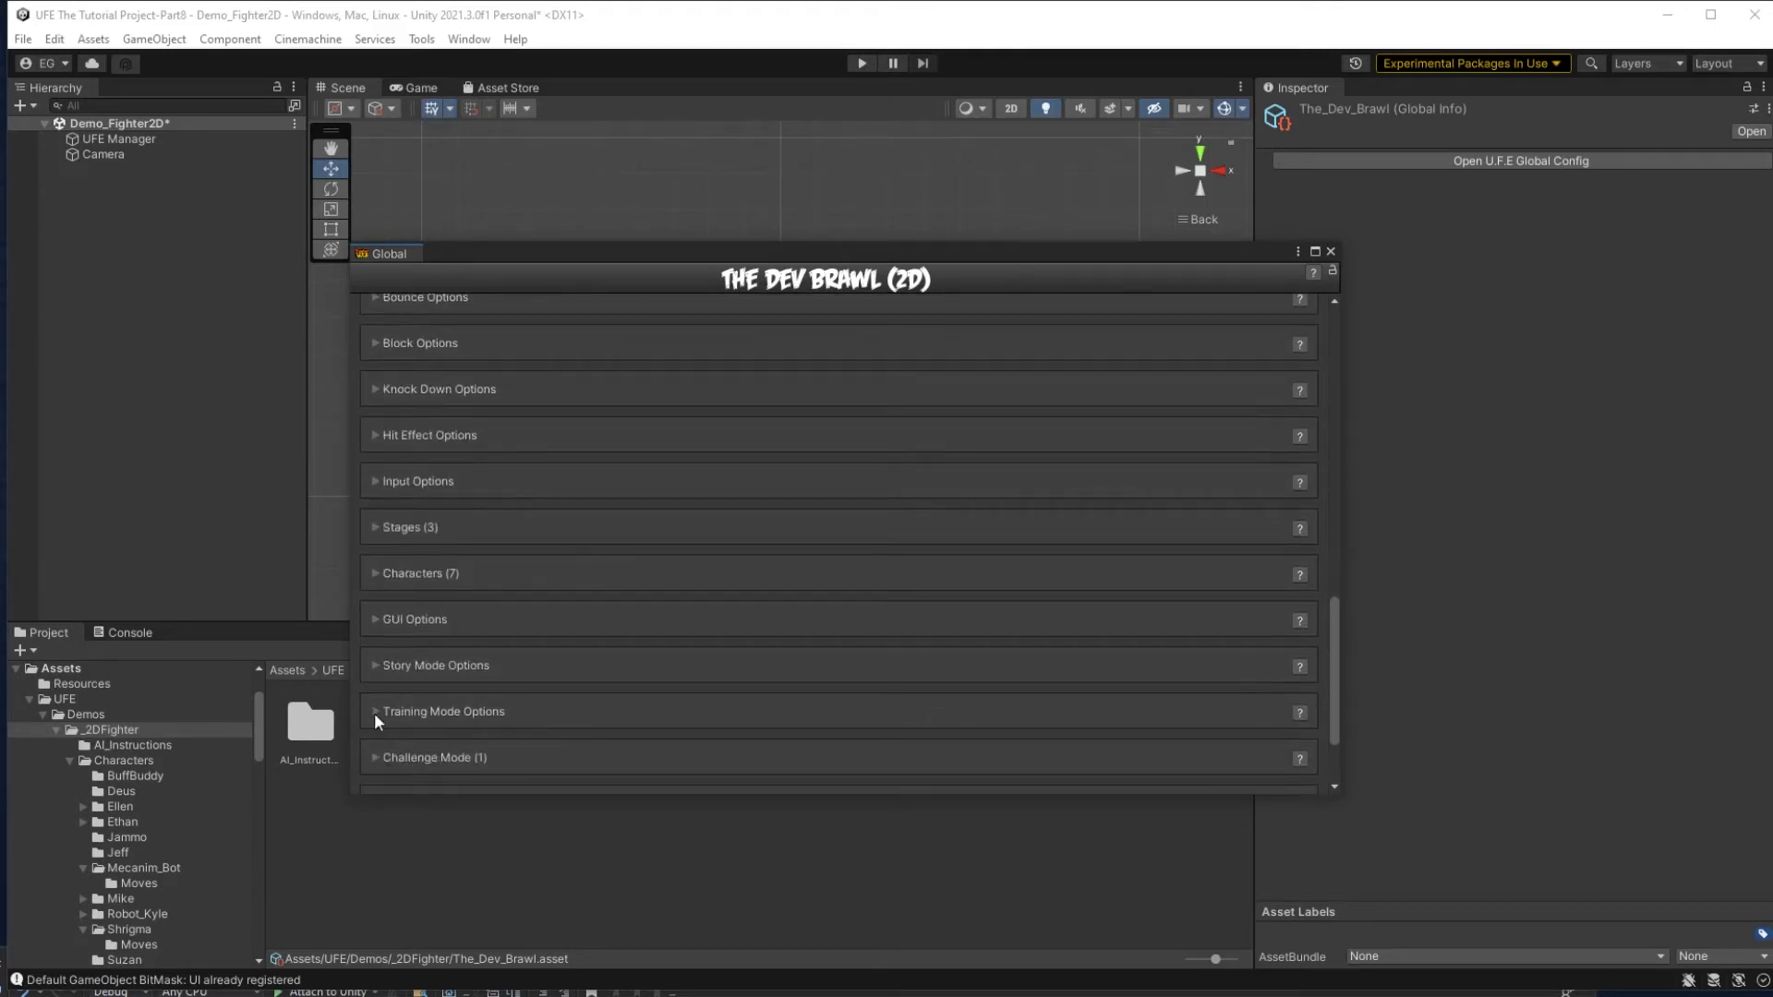
pyautogui.click(374, 713)
pyautogui.scroll(-3, 441, 601)
pyautogui.scroll(-1, 443, 606)
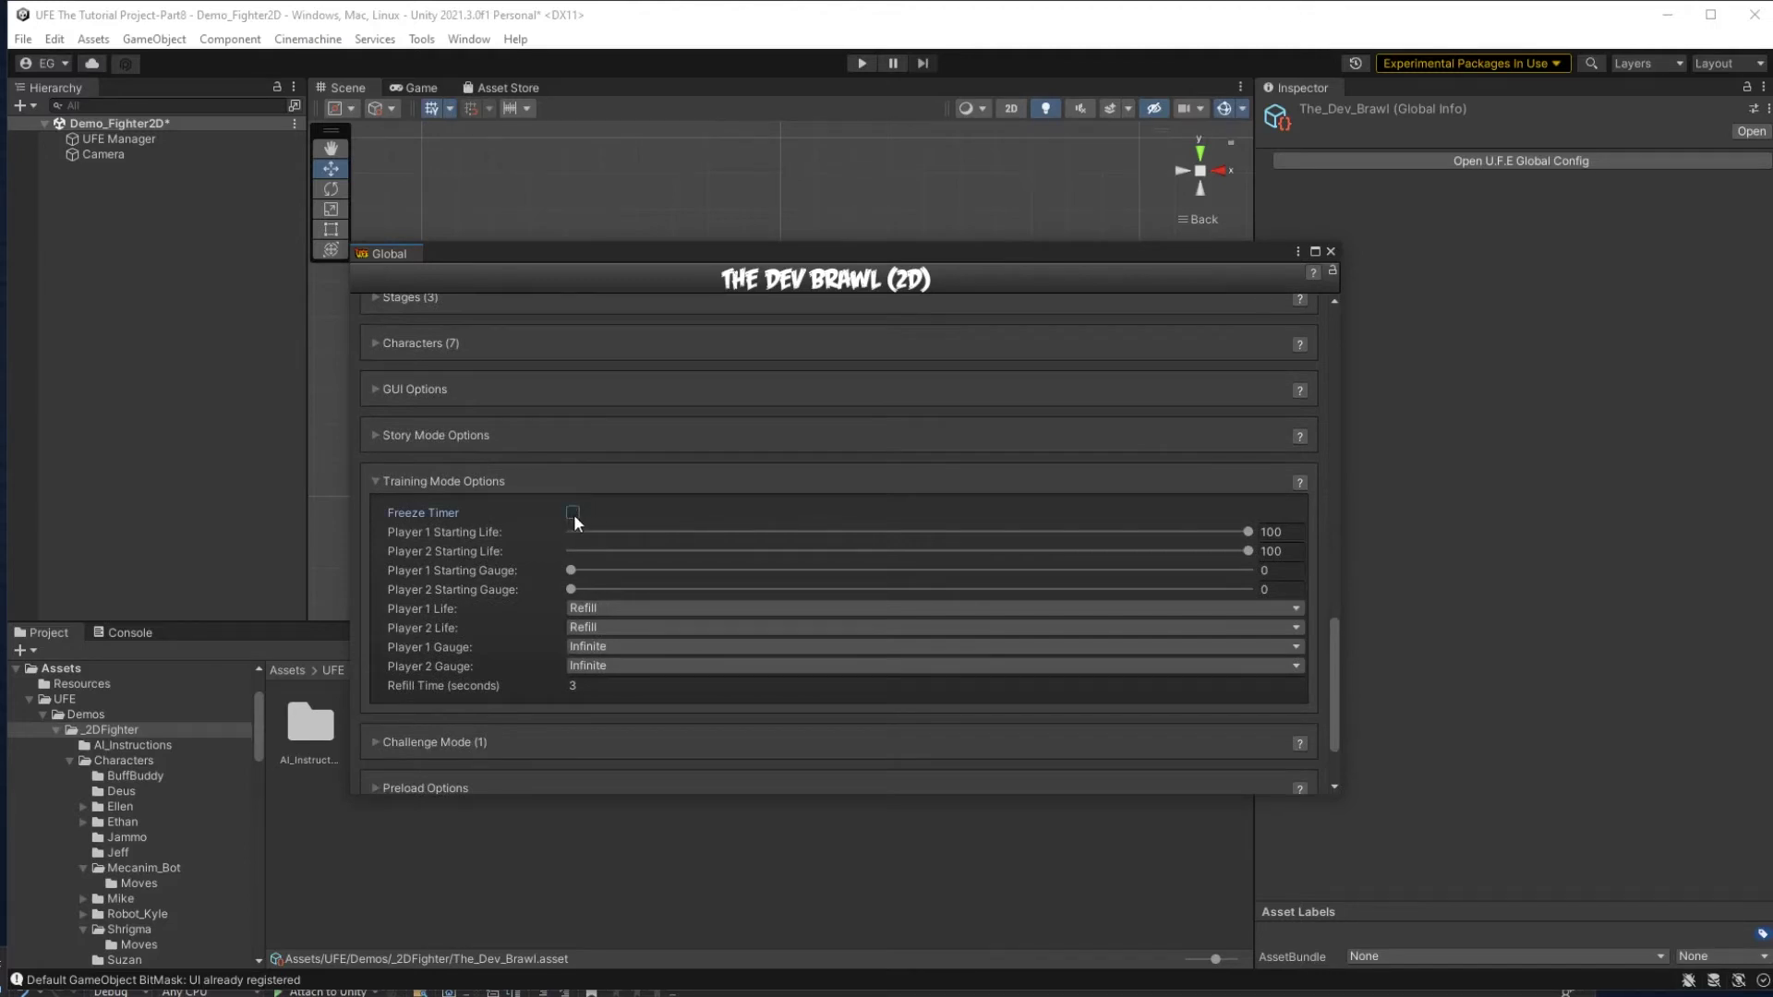
pyautogui.click(1284, 550)
pyautogui.click(840, 510)
pyautogui.click(1269, 588)
pyautogui.click(1265, 570)
pyautogui.scroll(-1, 556, 589)
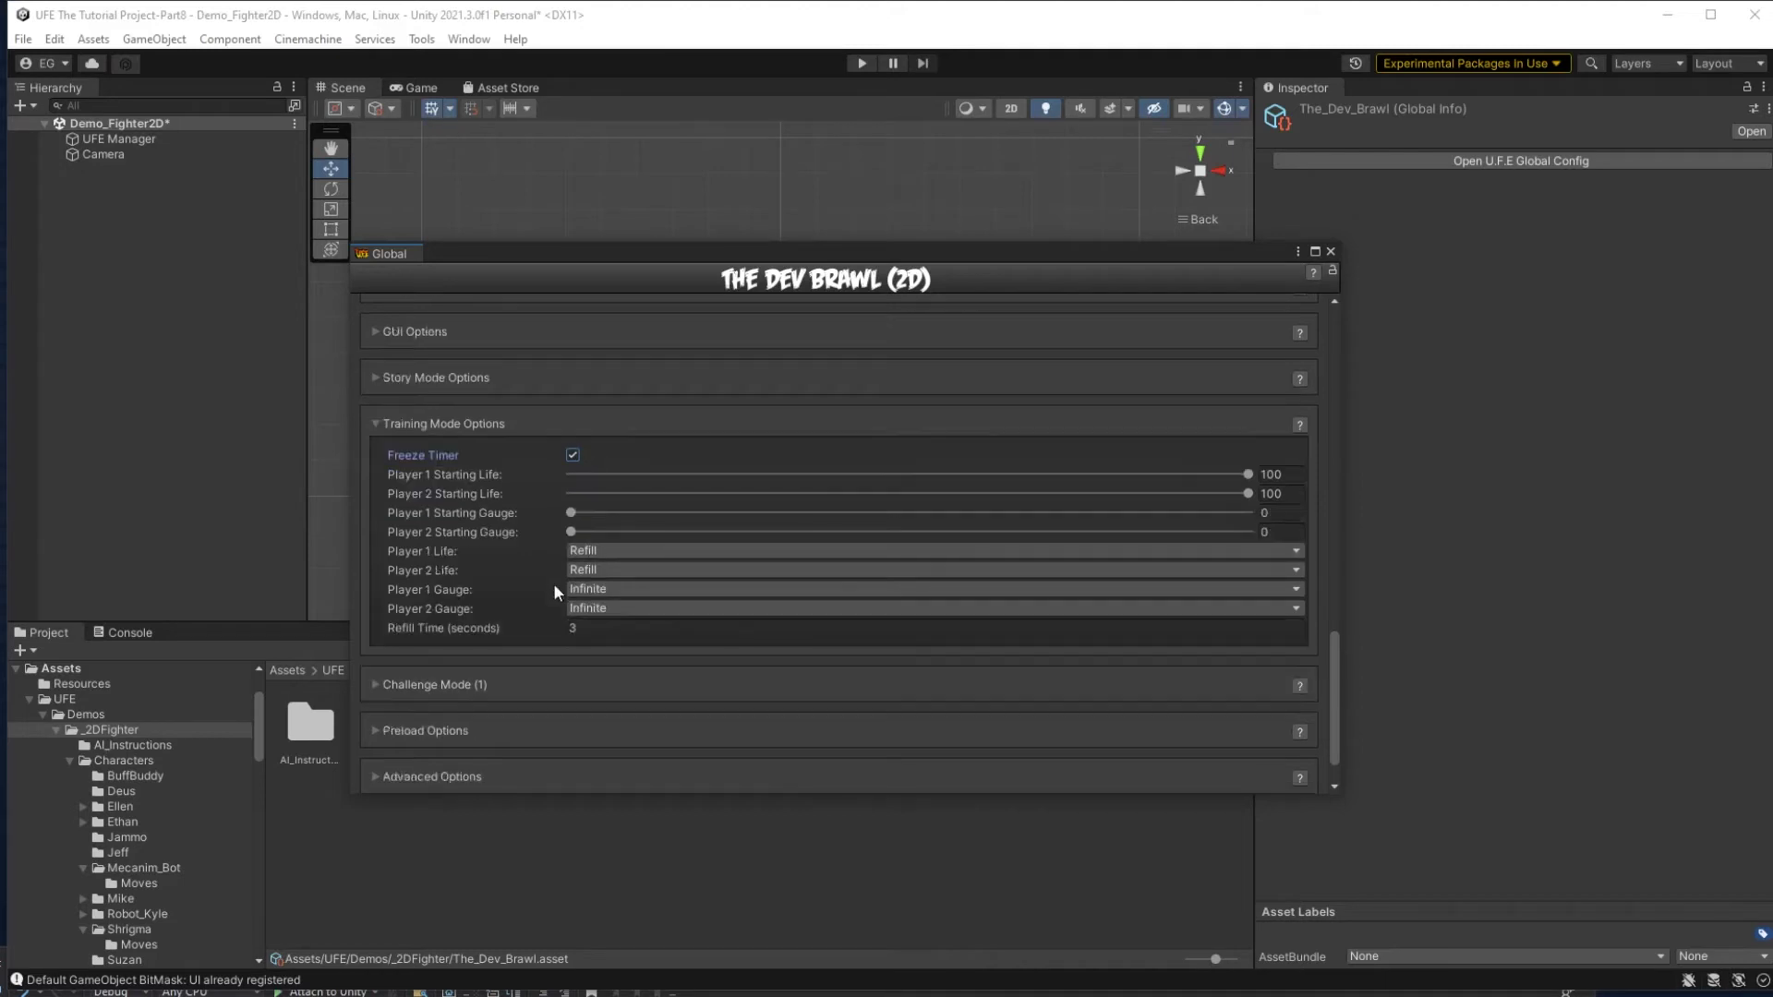
# Check the gauge choices and set both Player 1 Life and Player 2 Life to Infinite.
pyautogui.click(582, 592)
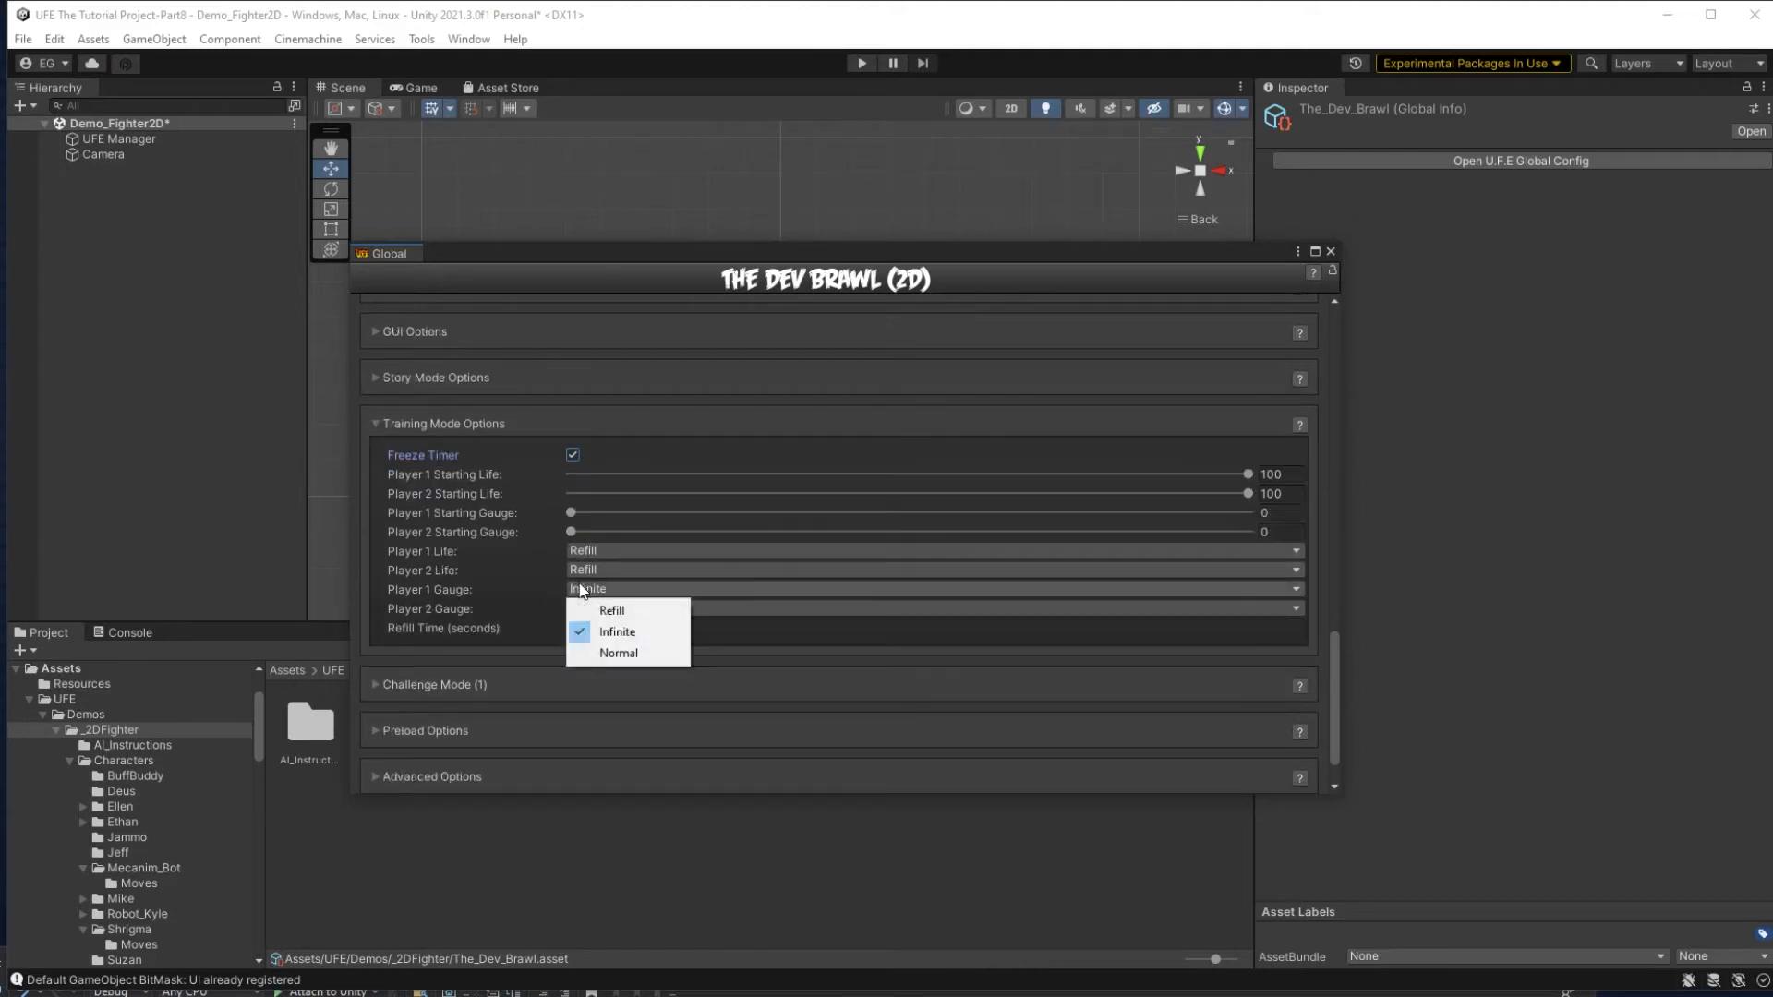
pyautogui.click(582, 593)
pyautogui.click(733, 609)
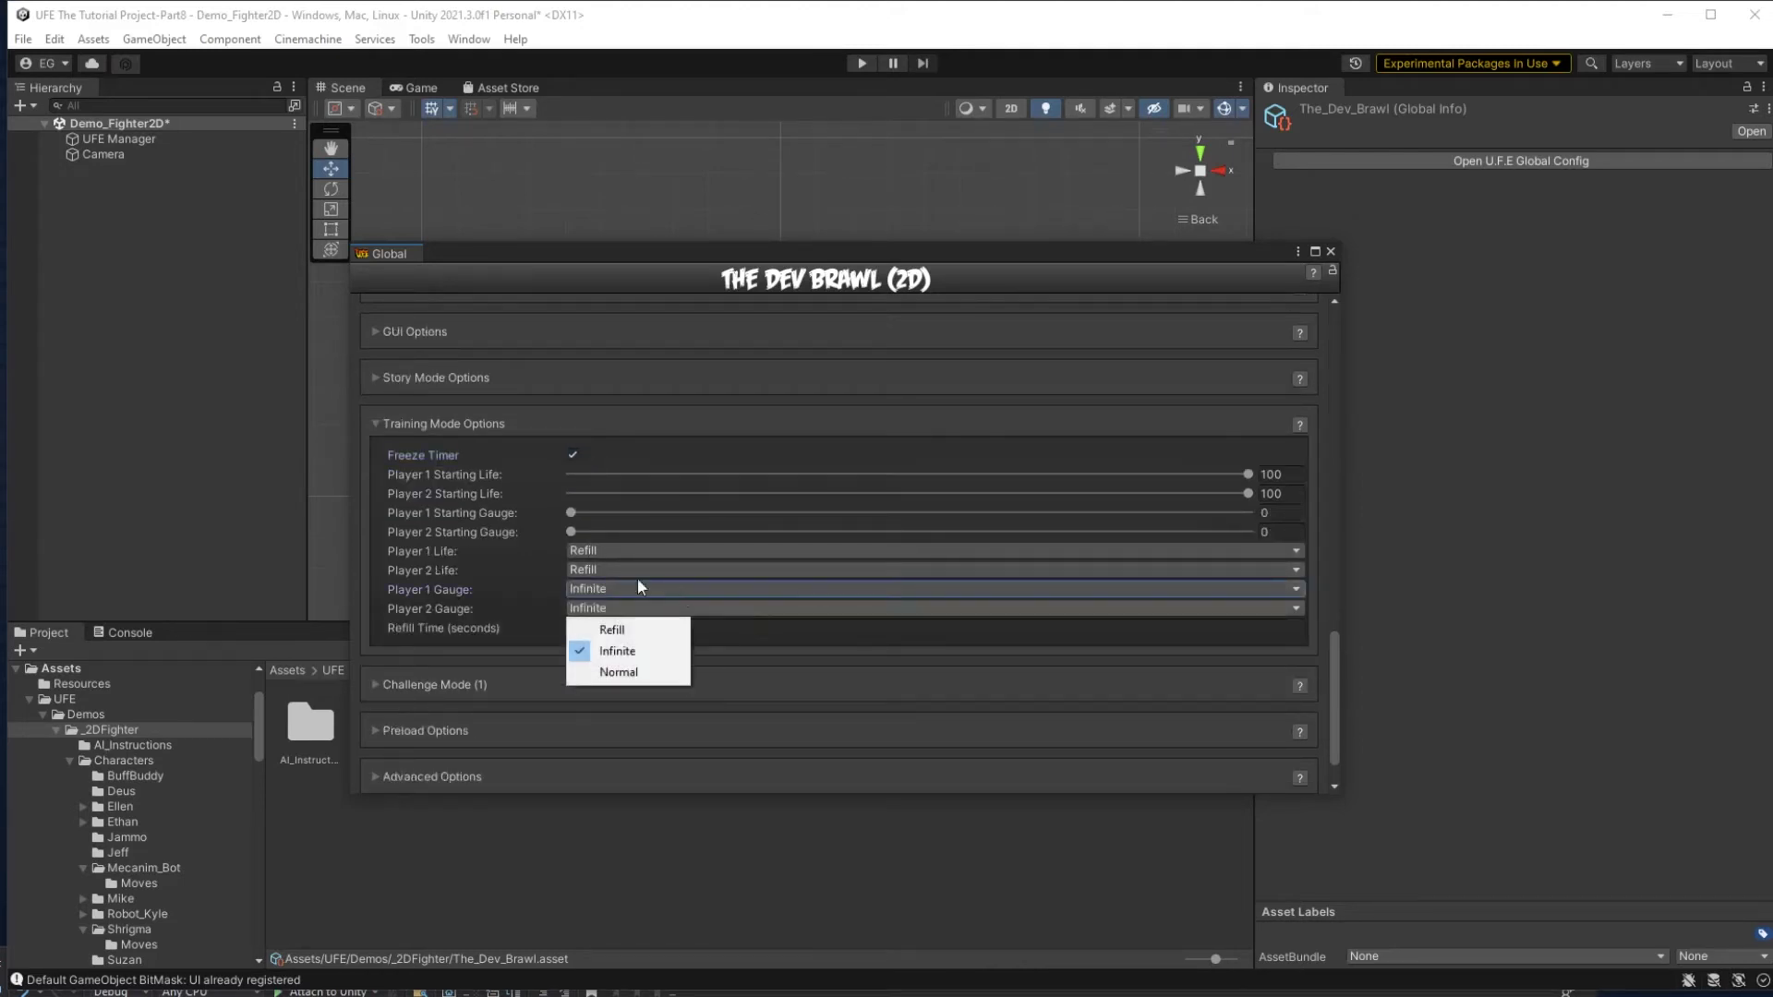
pyautogui.click(584, 550)
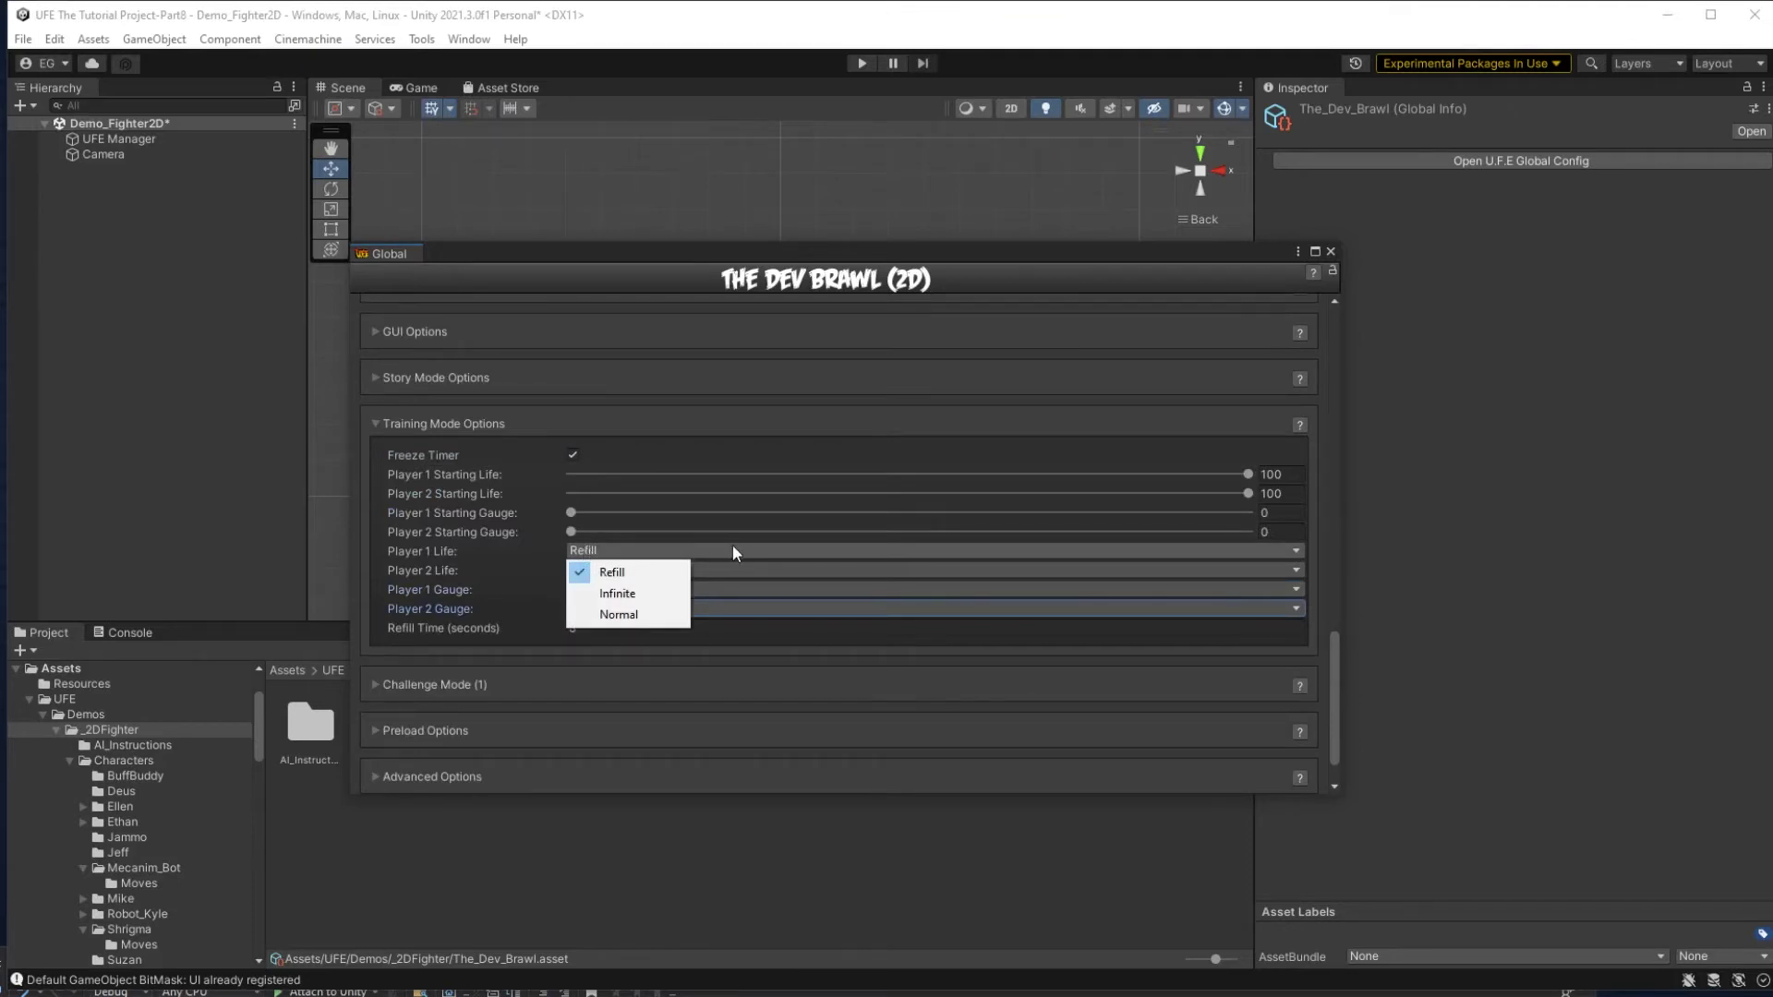
pyautogui.click(635, 591)
pyautogui.click(584, 565)
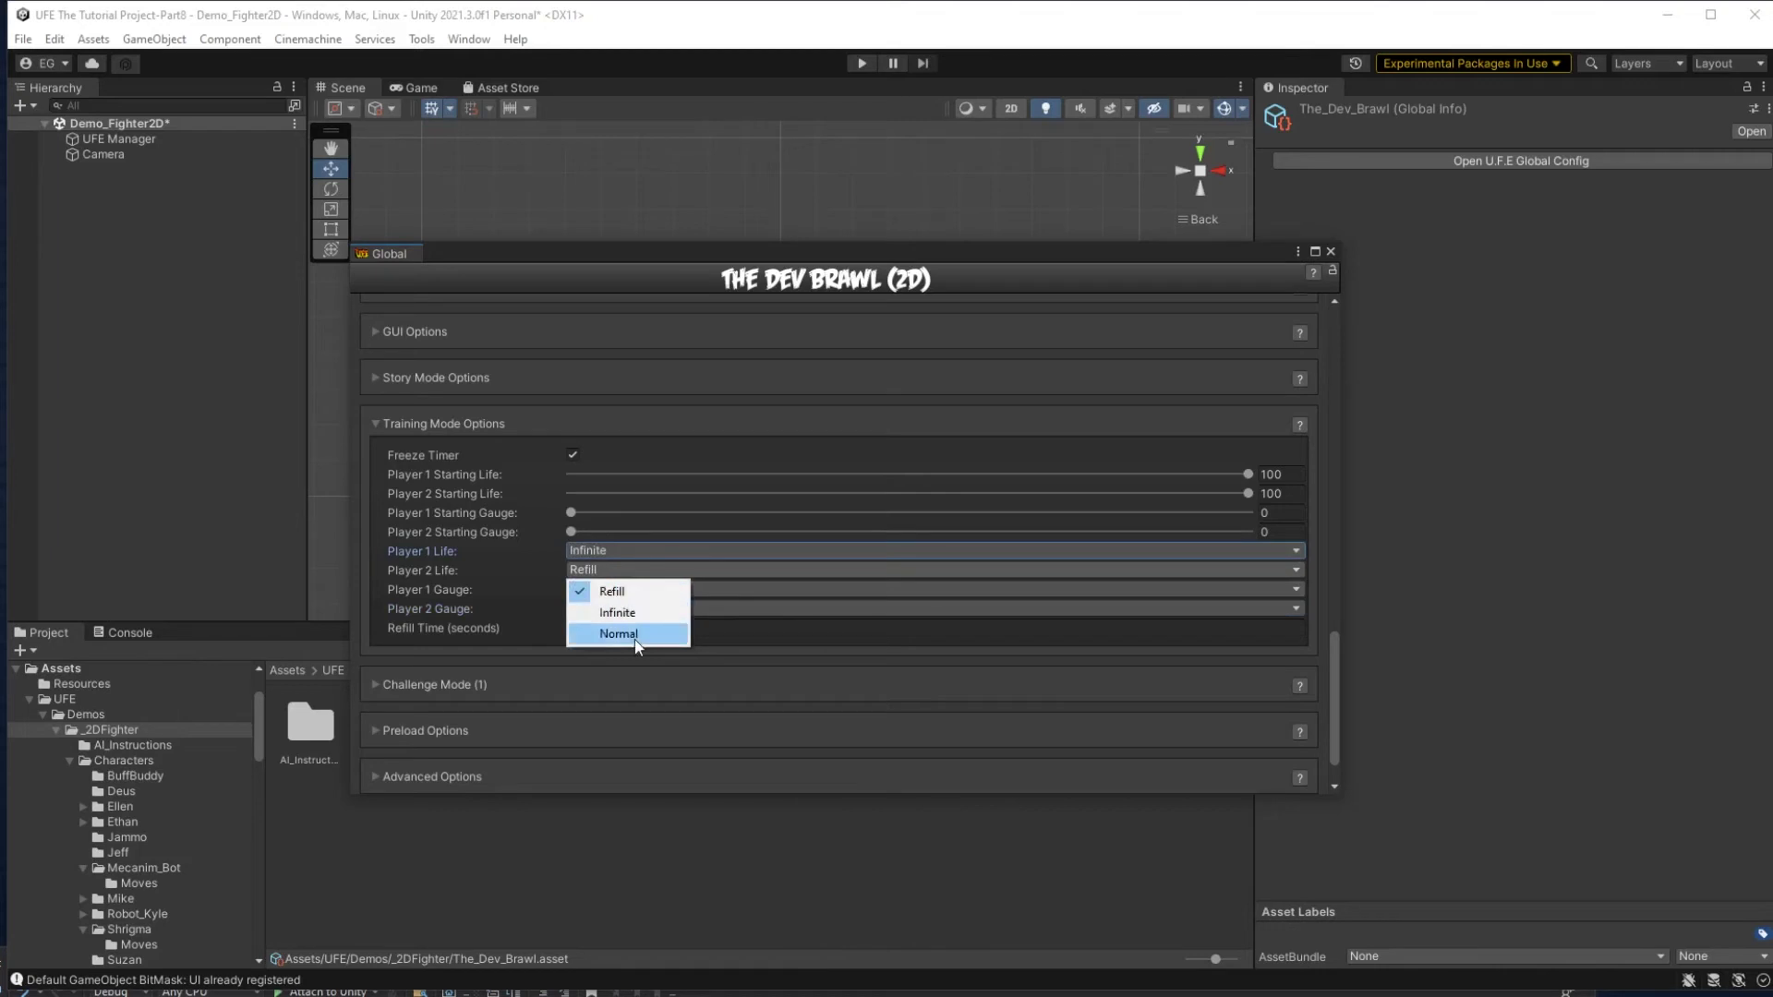
pyautogui.click(631, 613)
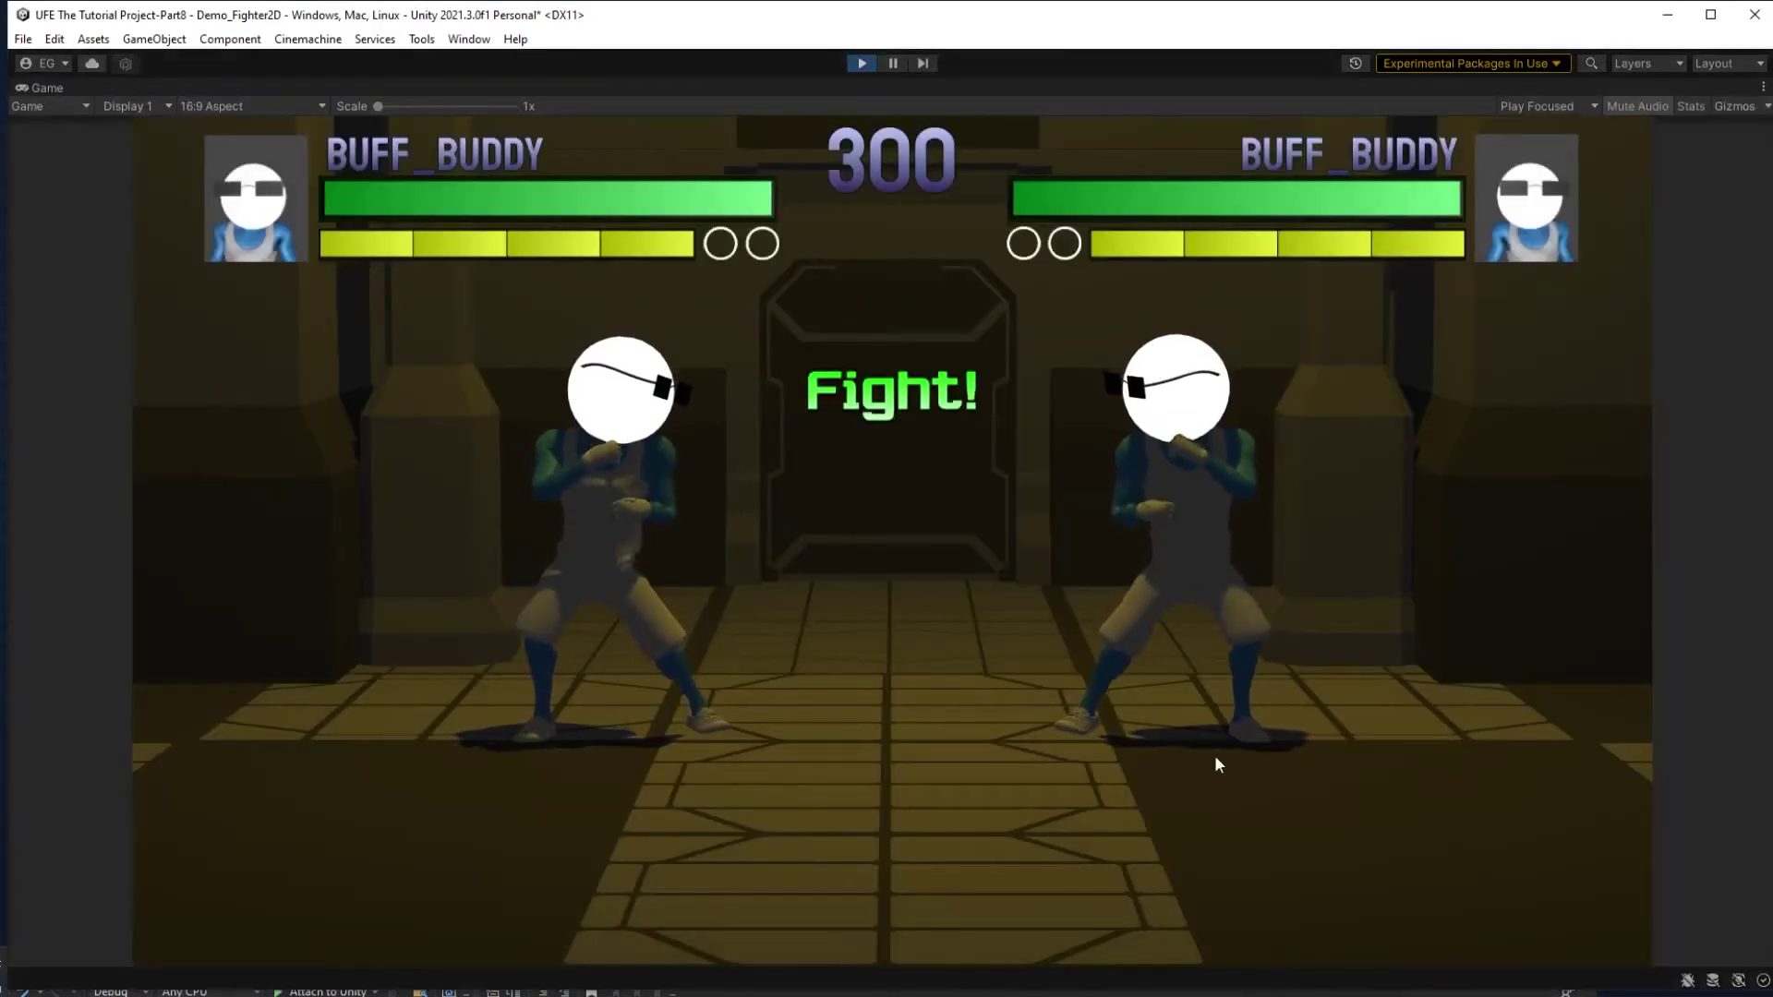
# Dash in, land a punch combo and knockdown kick, then fire down-forward special fireballs.
pyautogui.press('d')
pyautogui.press('d')
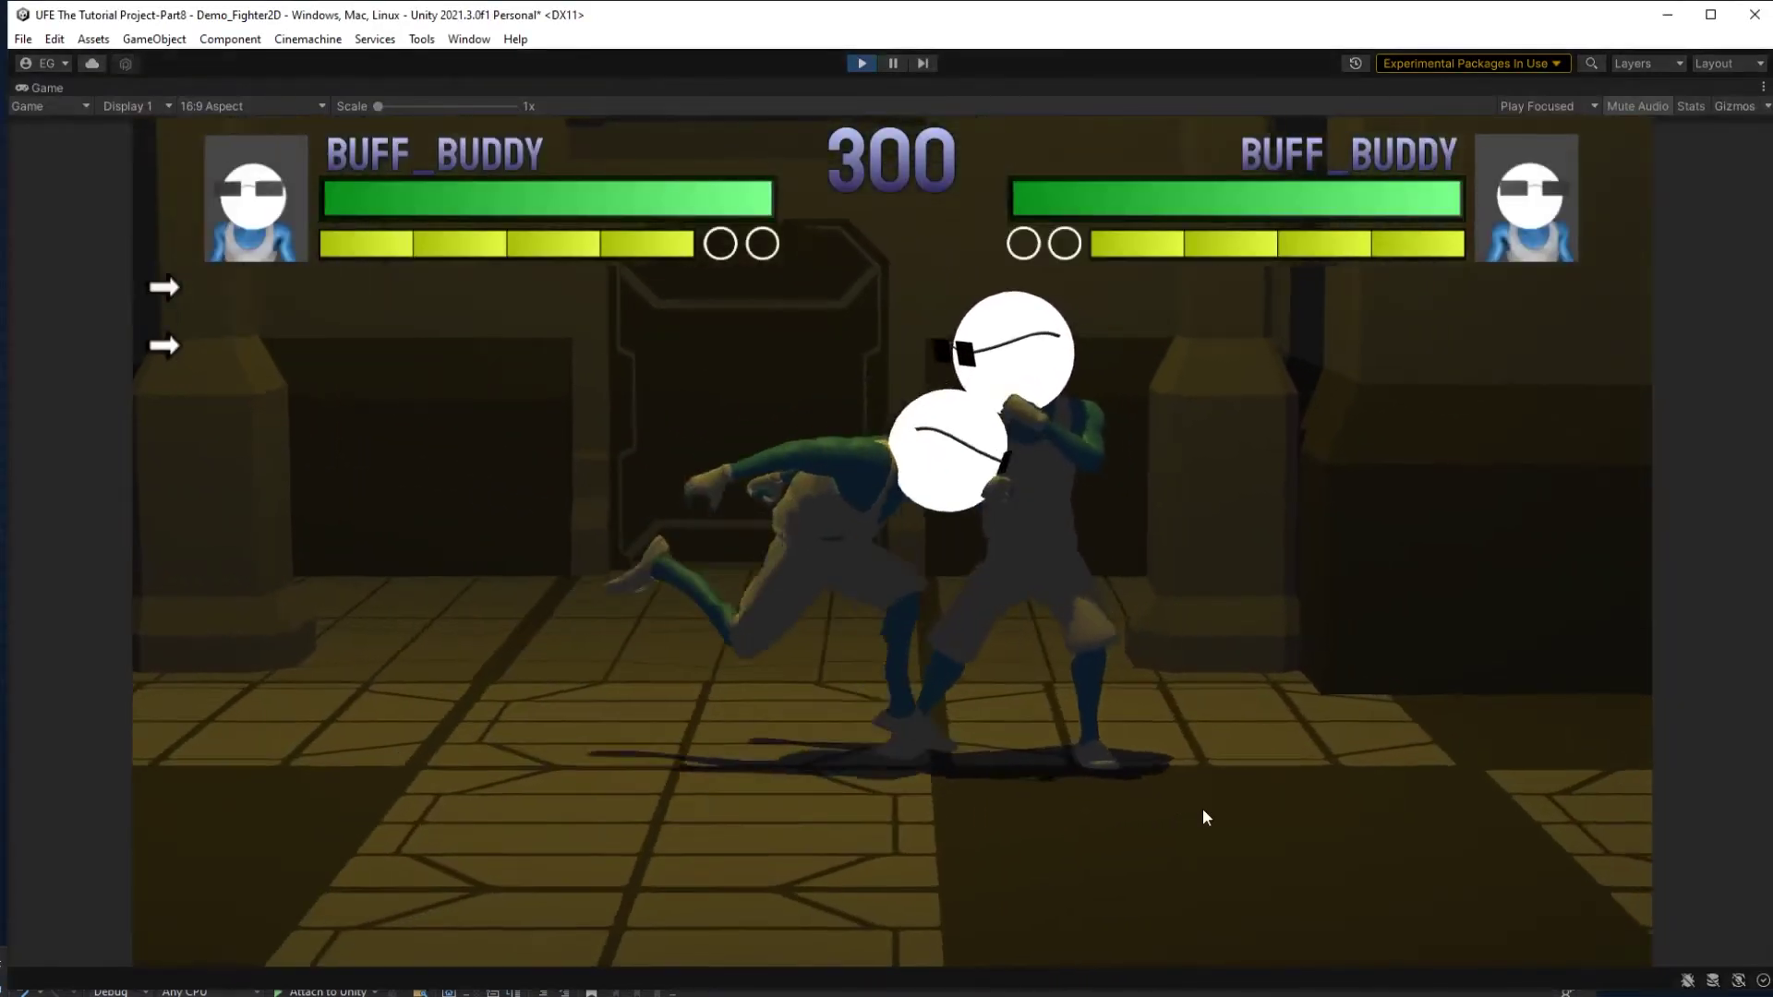
pyautogui.press('t')
pyautogui.press('t')
pyautogui.press('t')
pyautogui.press('t')
pyautogui.press('x')
pyautogui.press('x')
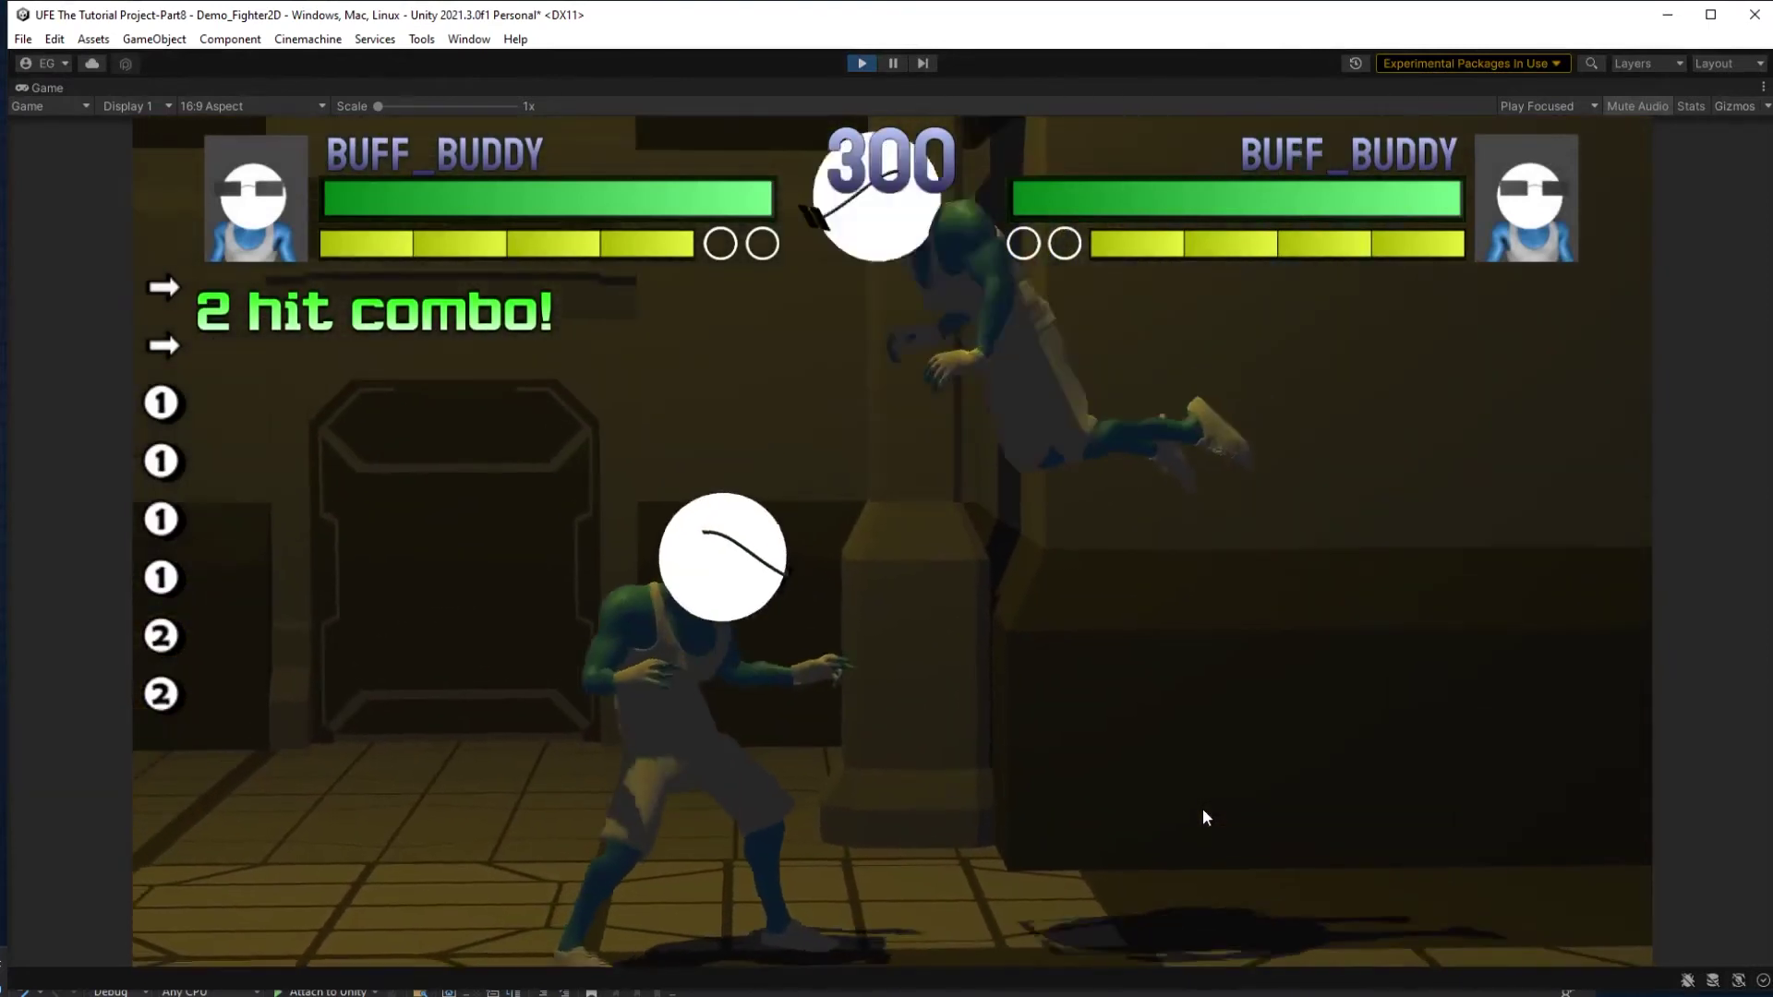
pyautogui.press('Right')
pyautogui.press('Right')
pyautogui.press('Right')
pyautogui.press('z')
pyautogui.press('z')
pyautogui.press('z')
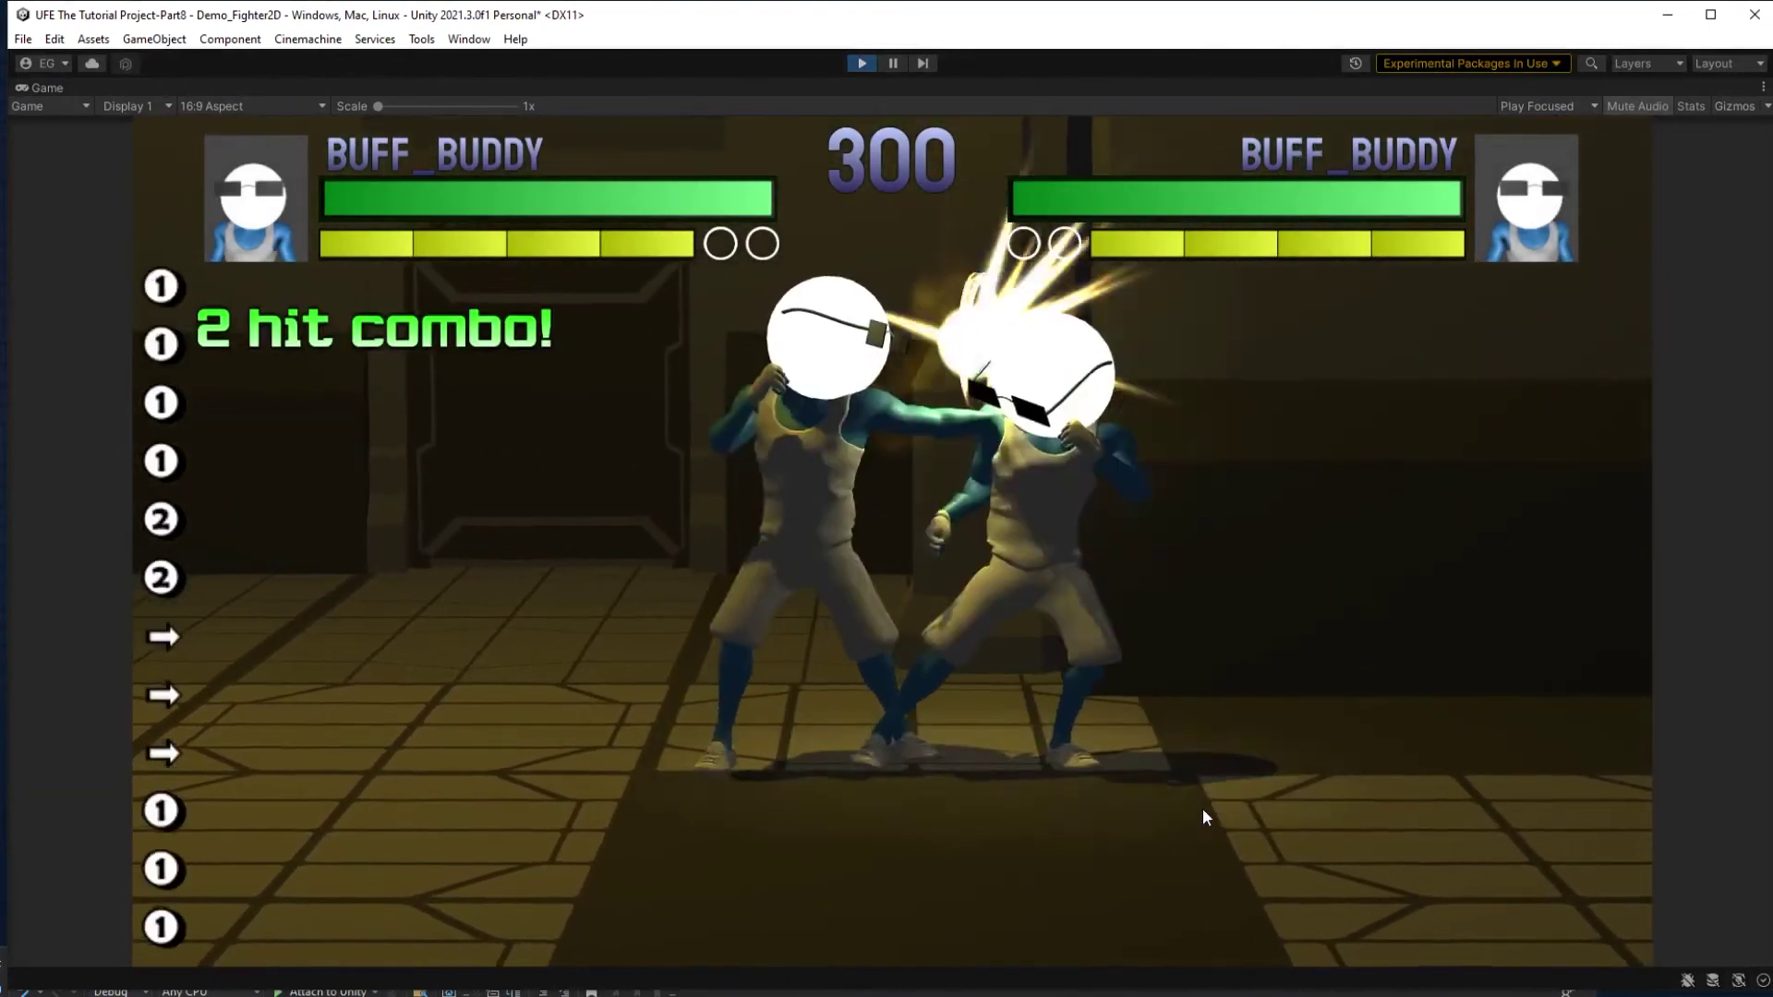
pyautogui.press('Down')
pyautogui.press('Right')
pyautogui.press('z')
pyautogui.press('Right')
pyautogui.press('Down')
pyautogui.press('Right')
pyautogui.press('z')
pyautogui.press('z')
# Chain punch-kick combos, a crouching knockdown kick, and heavy attacks to finish the string.
pyautogui.press('Right')
pyautogui.press('Right')
pyautogui.press('Right')
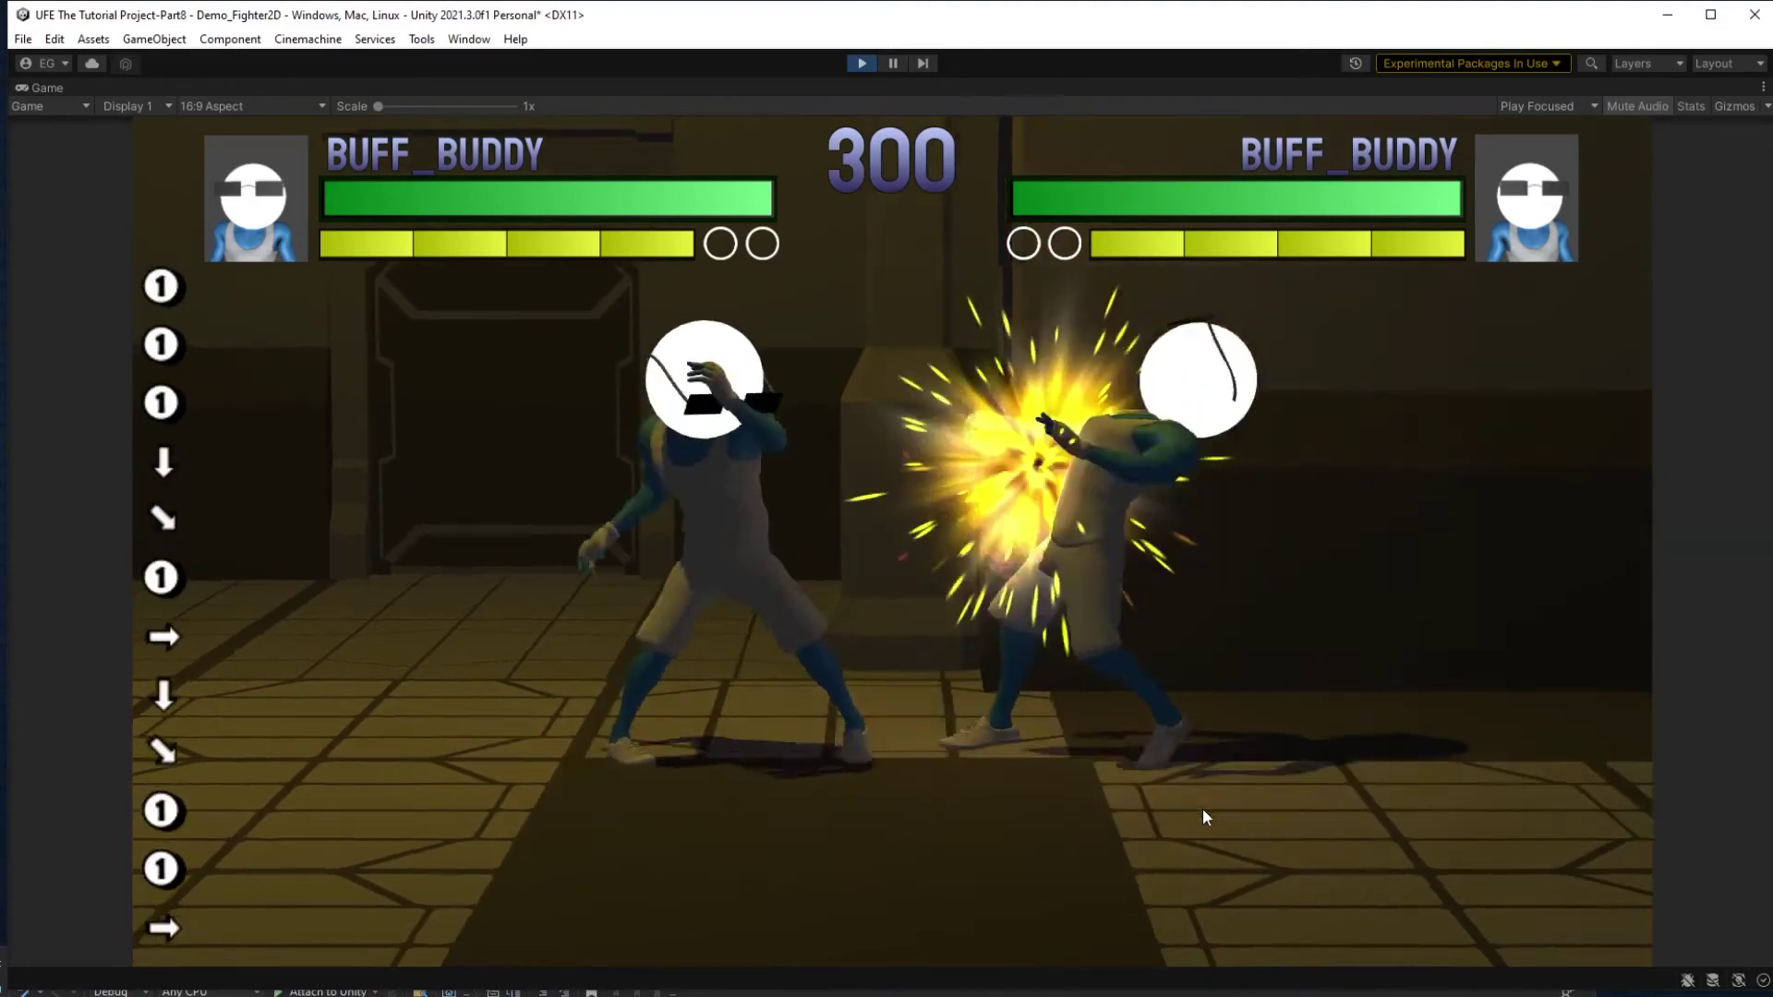
pyautogui.press('z')
pyautogui.press('z')
pyautogui.press('z')
pyautogui.press('x')
pyautogui.press('x')
pyautogui.press('Right')
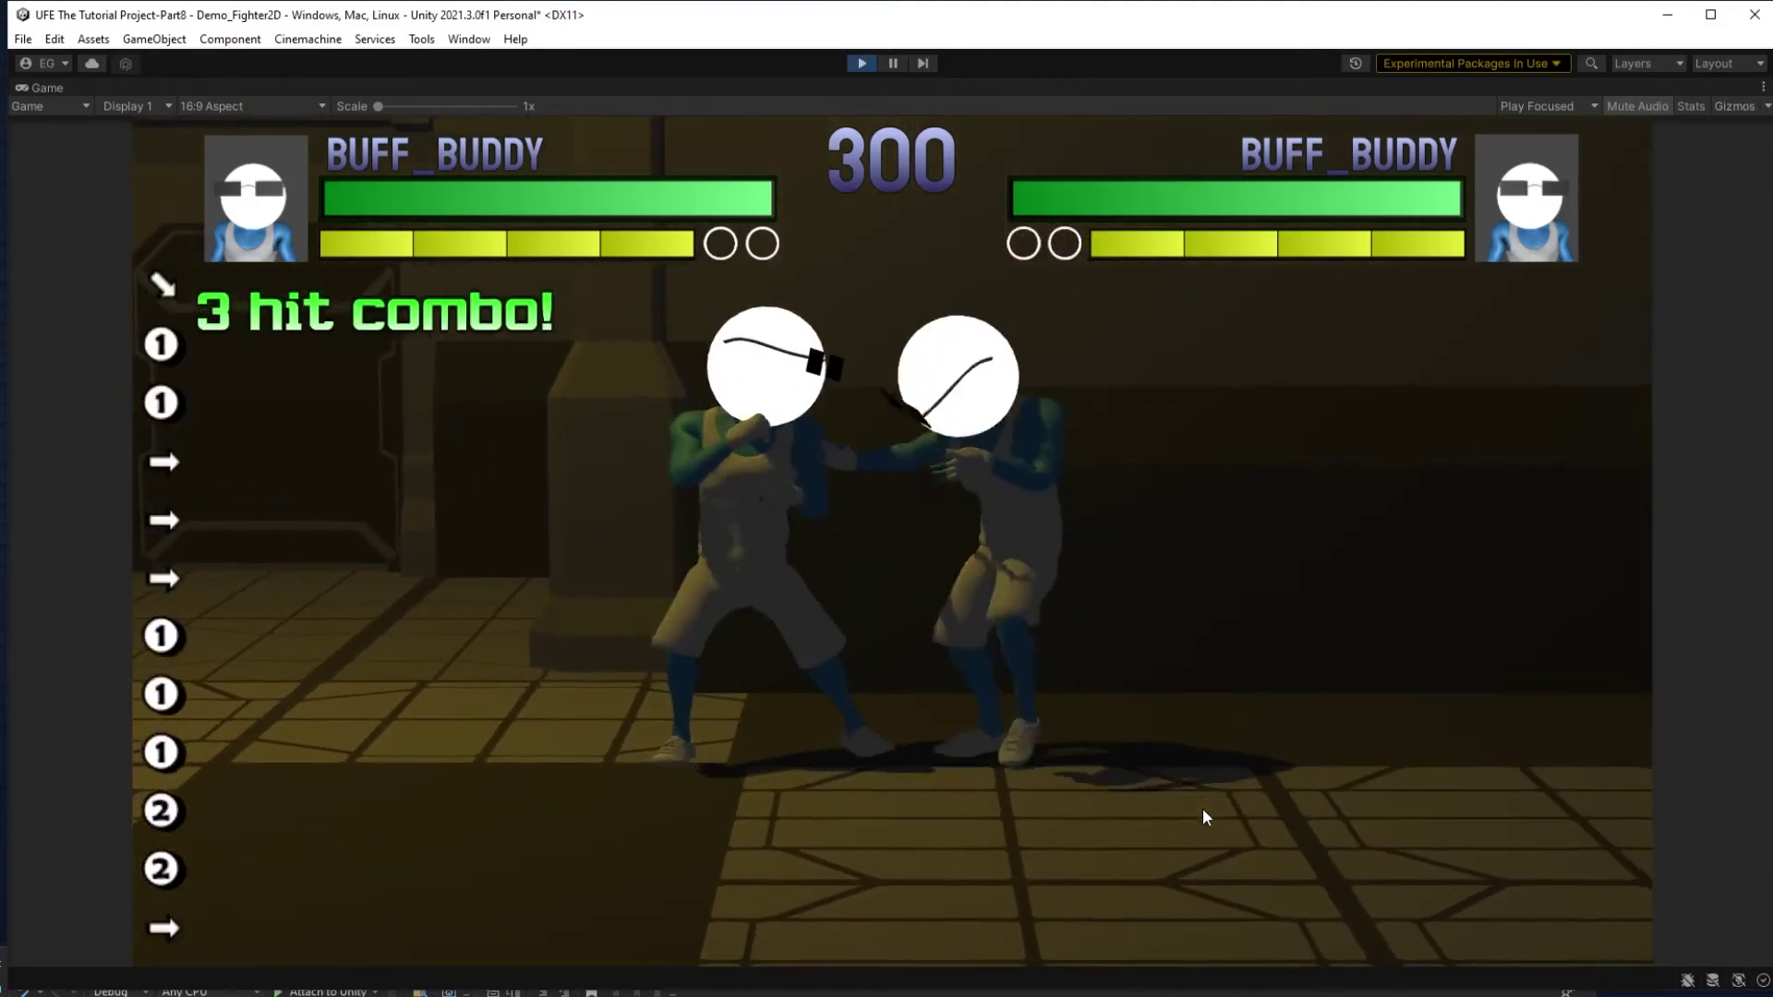
pyautogui.press('Right')
pyautogui.press('x')
pyautogui.press('x')
pyautogui.press('Right')
pyautogui.press('z')
pyautogui.press('z')
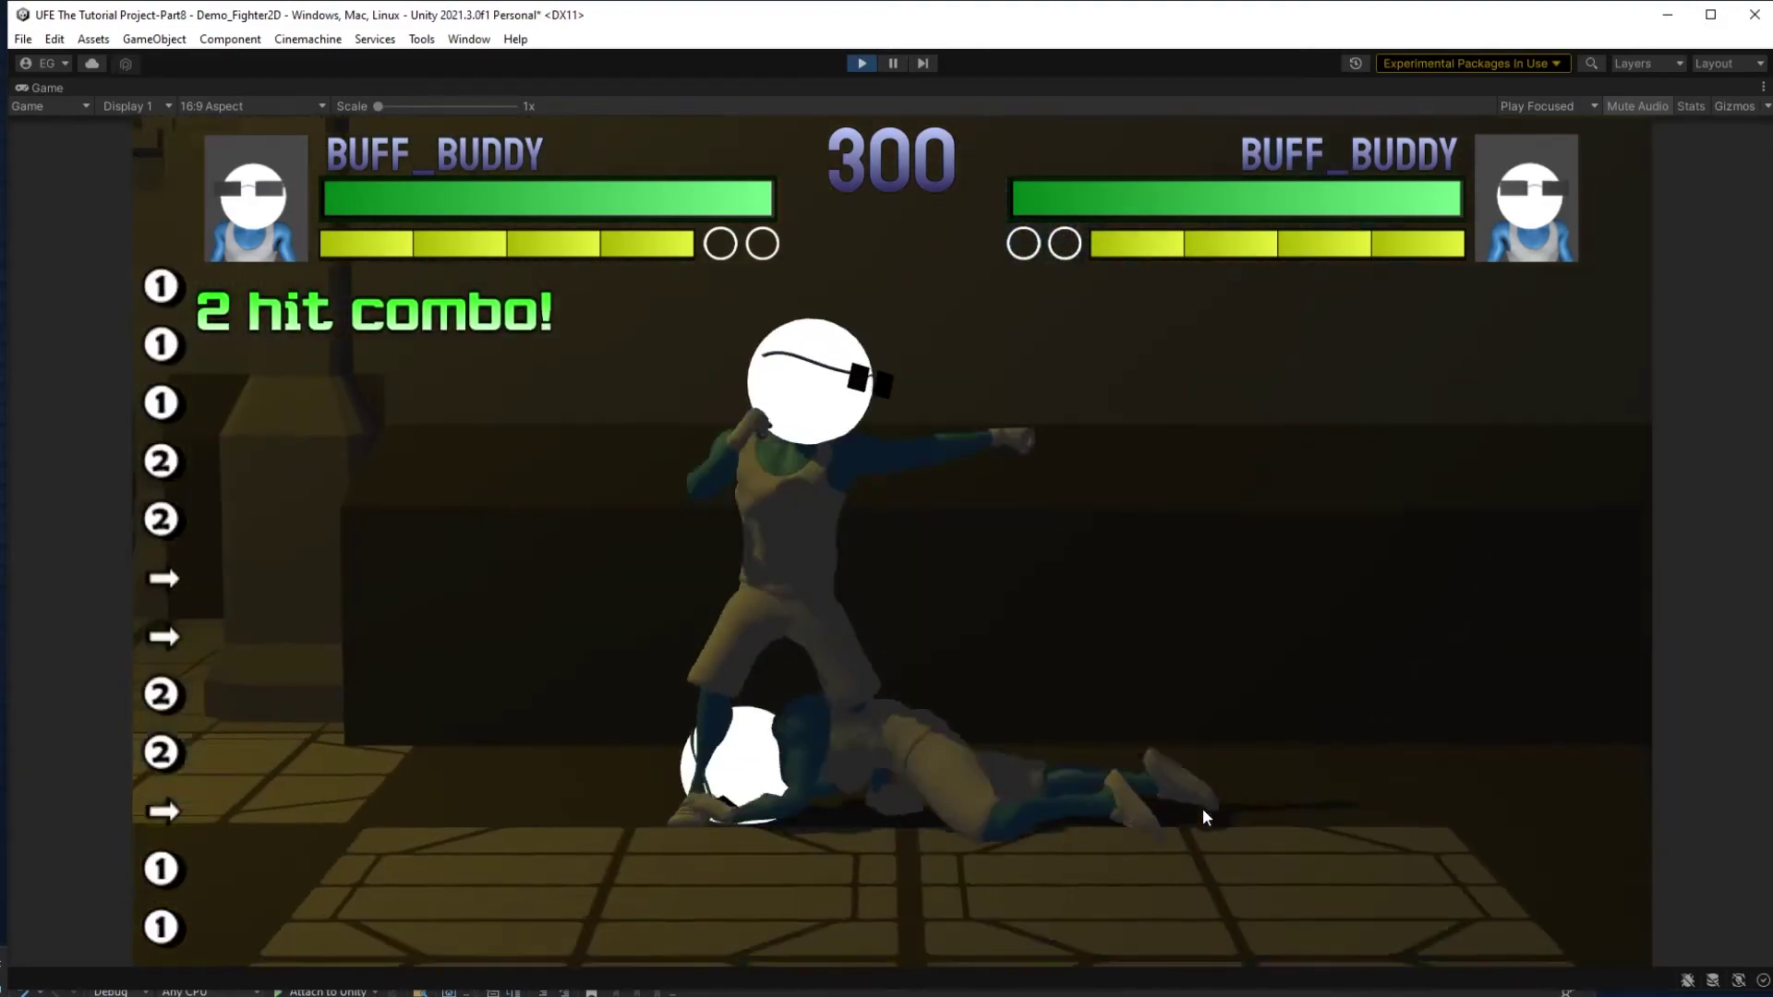
pyautogui.press('z')
pyautogui.press('Down')
pyautogui.press('x')
pyautogui.press('x')
pyautogui.press('s')
pyautogui.press('s')
pyautogui.press('a')
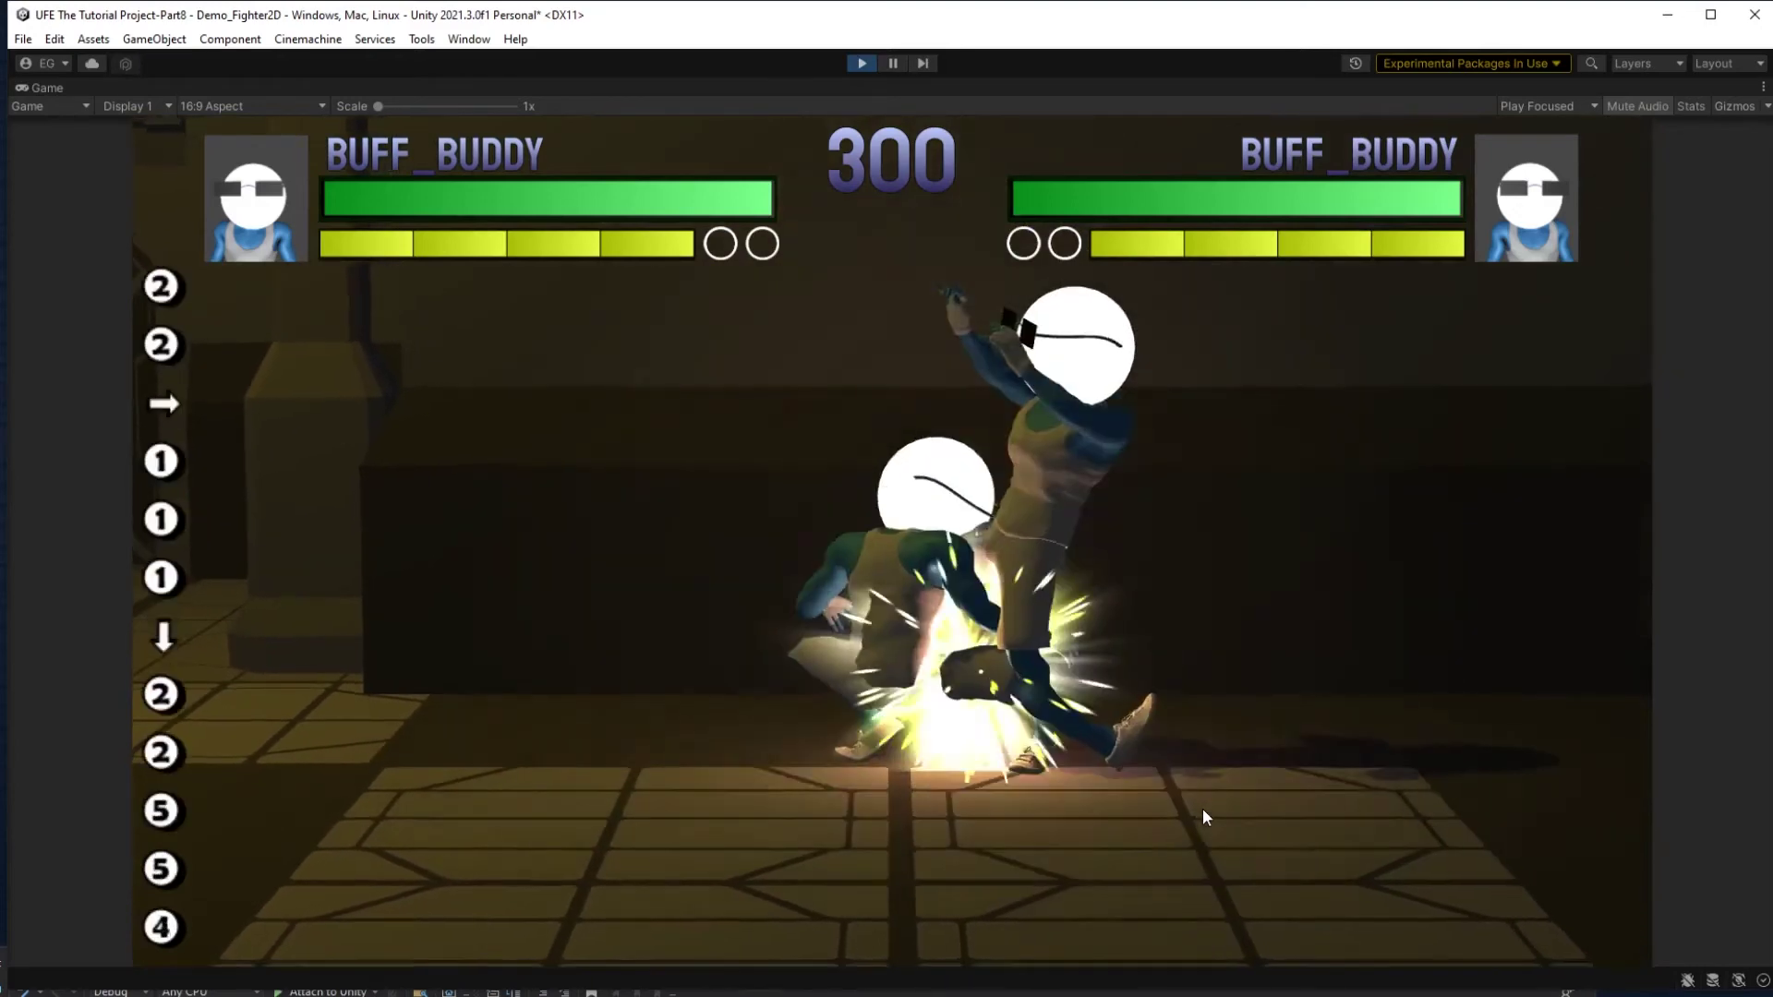
pyautogui.press('Right')
pyautogui.press('Right')
pyautogui.press('Right')
pyautogui.press('a')
pyautogui.press('a')
pyautogui.press('c')
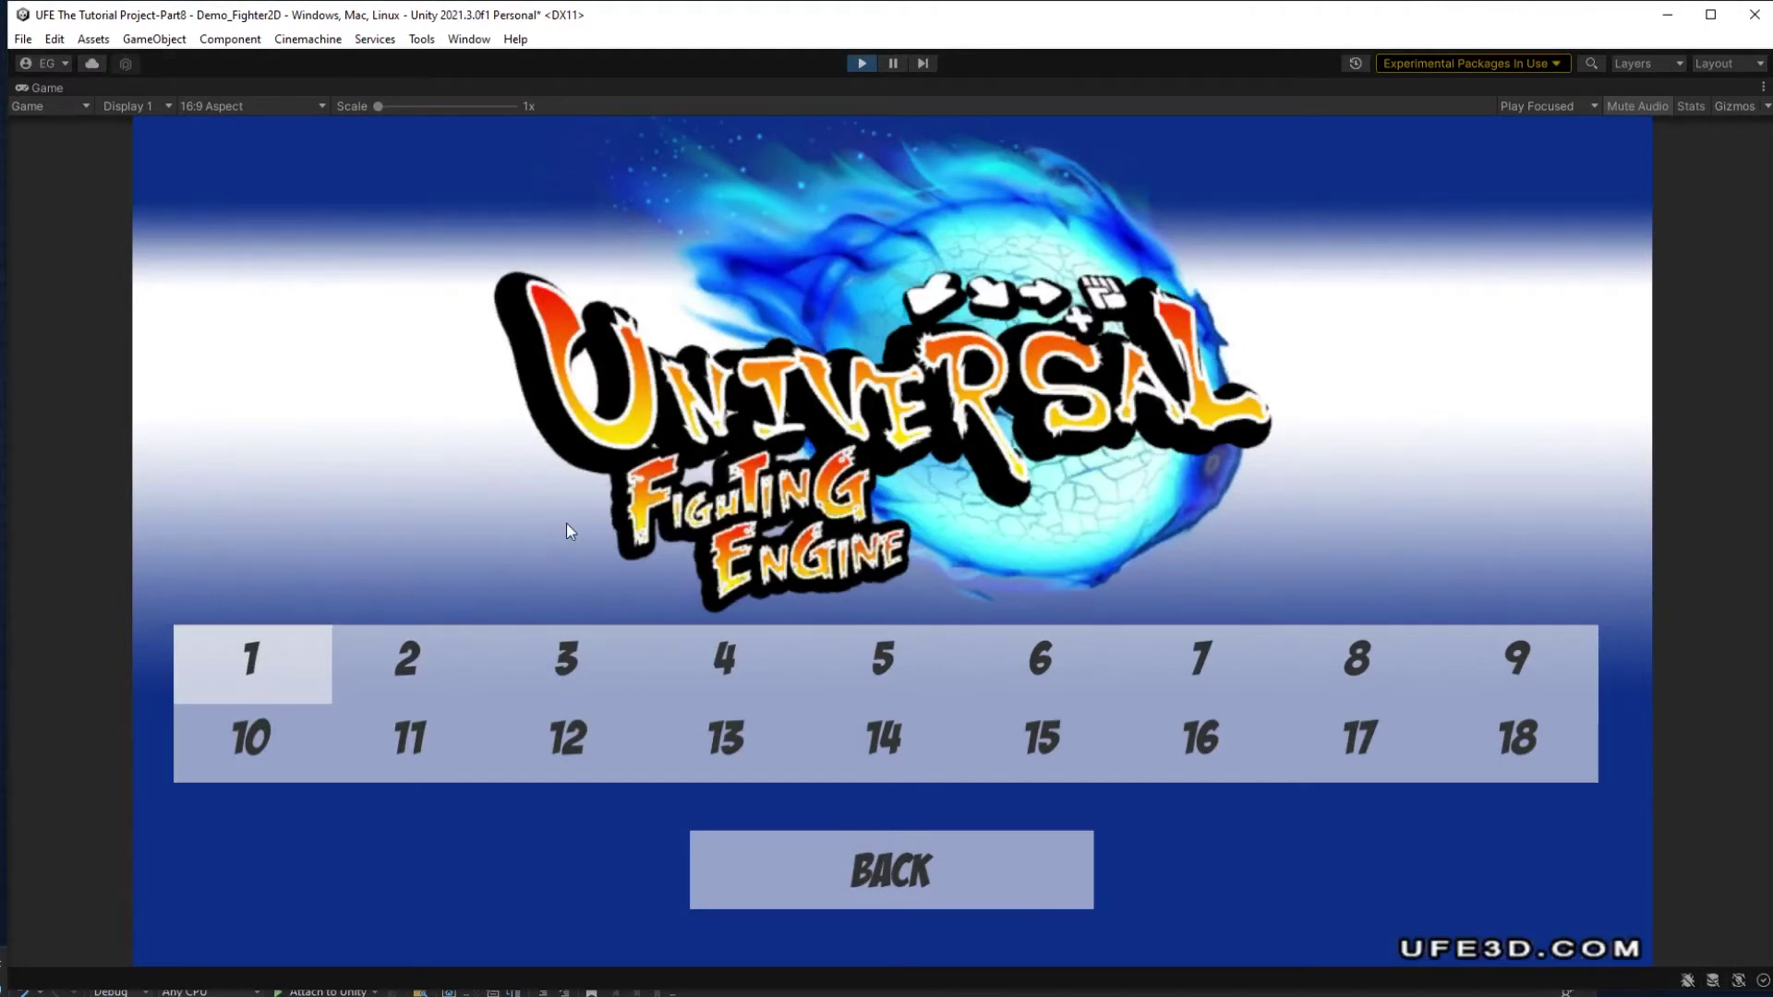
# Start challenge 1 and pass the back-then-forward step and the fireball prompt.
pyautogui.click(225, 670)
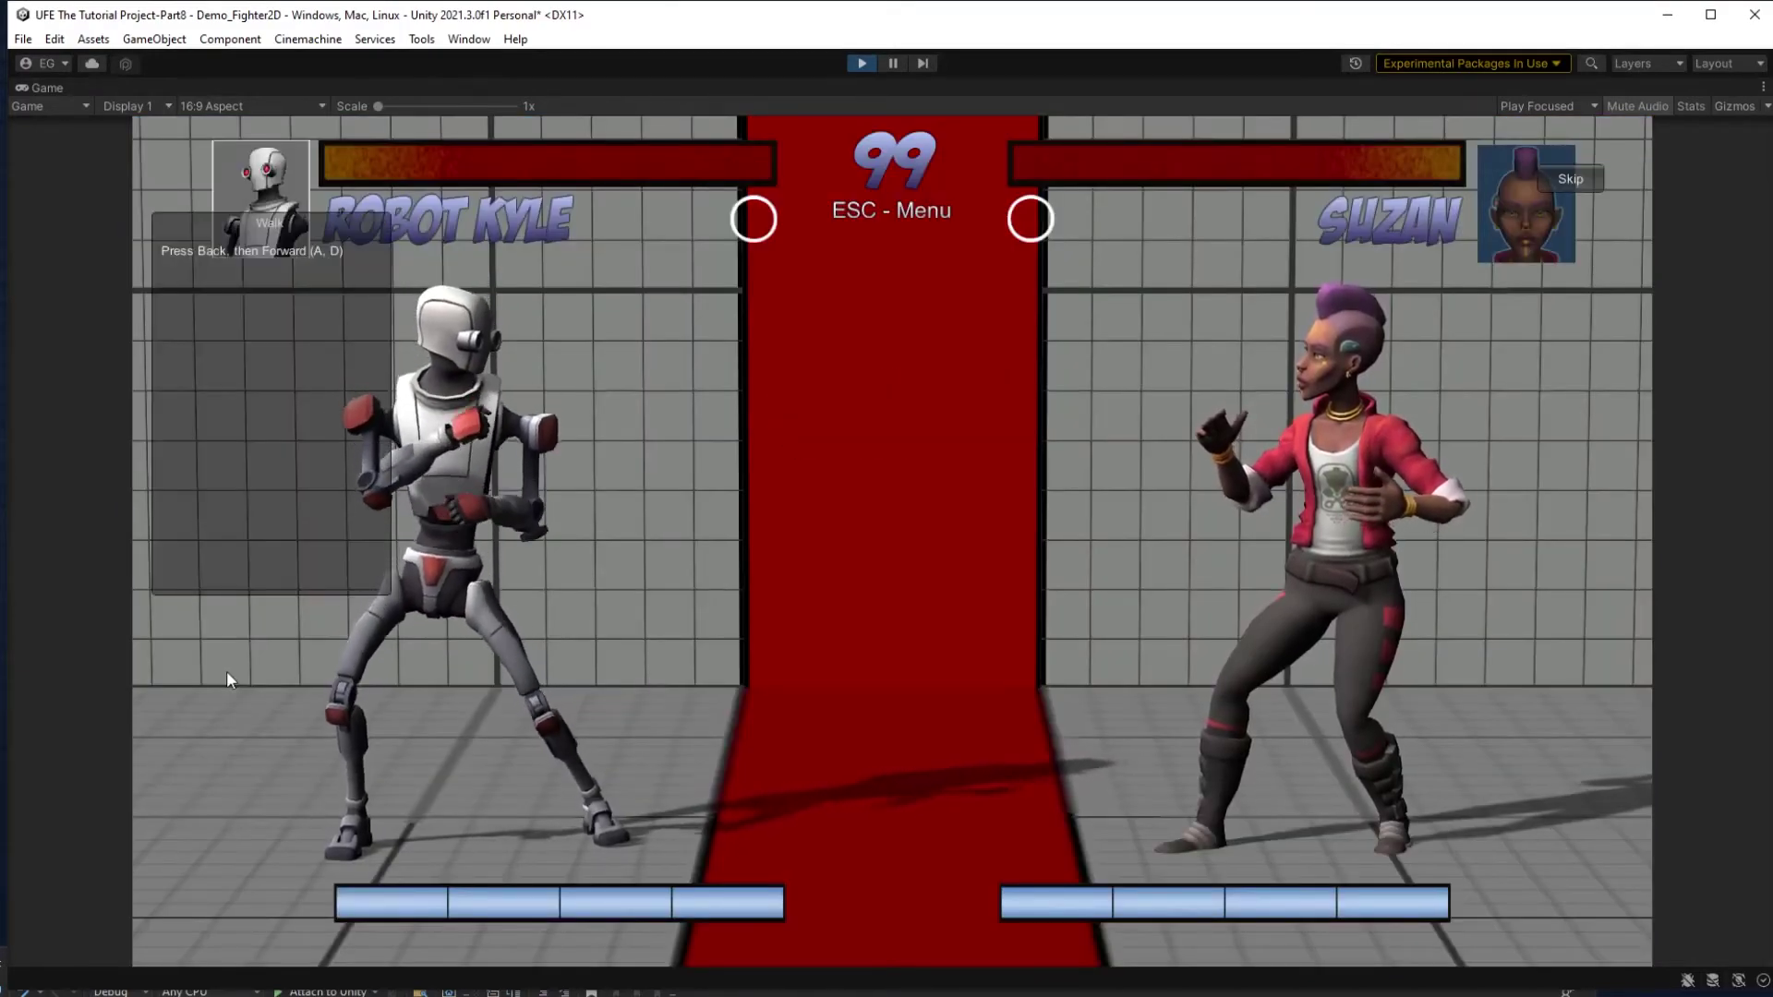
pyautogui.press('a')
pyautogui.press('d')
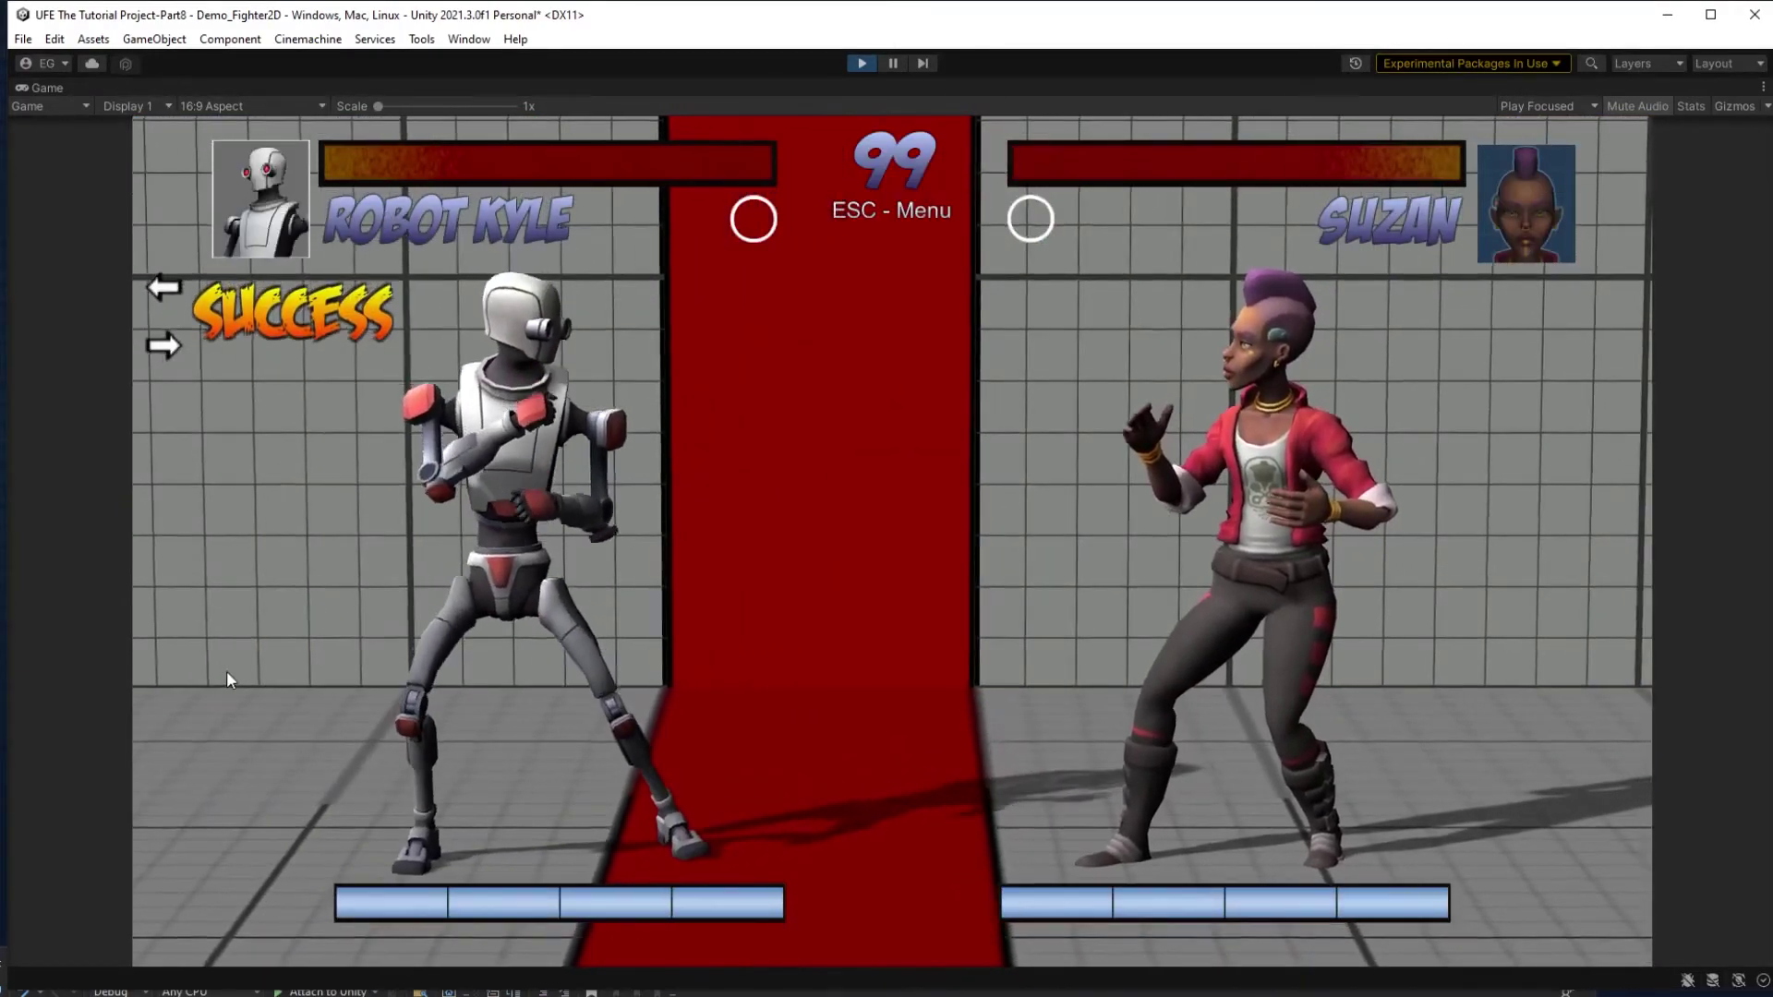
pyautogui.press('s')
pyautogui.press('d')
pyautogui.press('t')
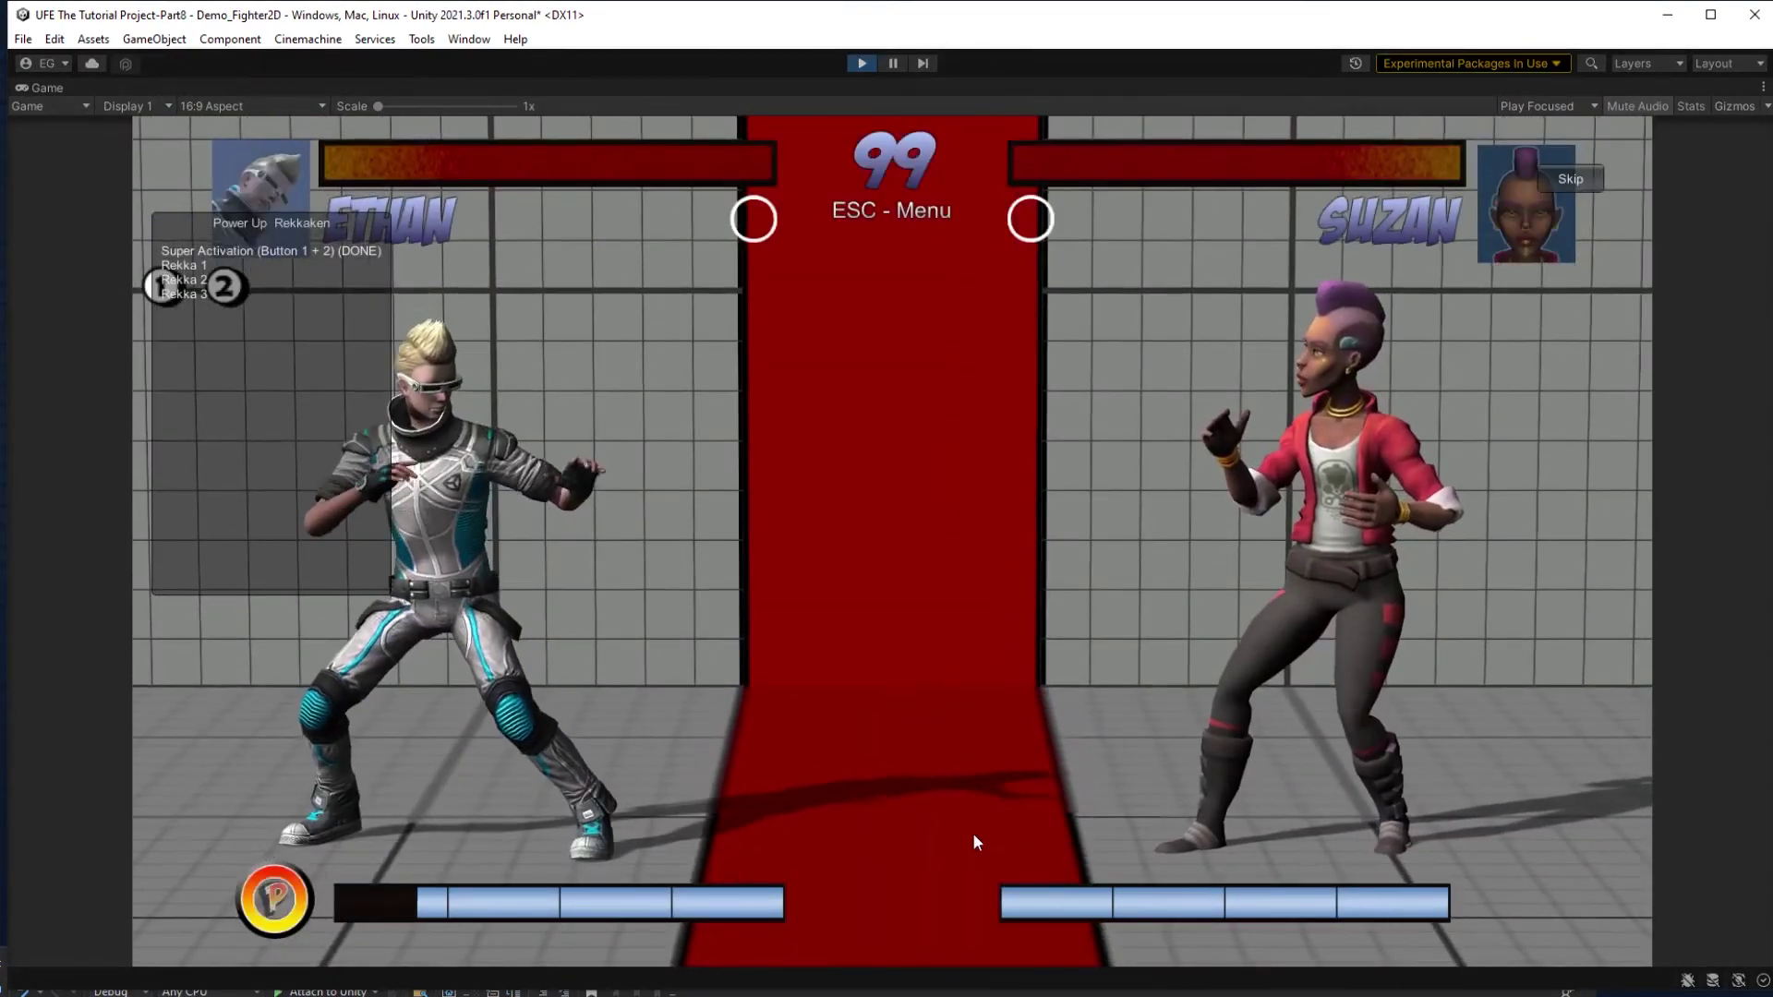
# Open Config_Fighter2D's global configuration, expand its challenge list, and enlarge the window.
pyautogui.press('d')
pyautogui.press('d')
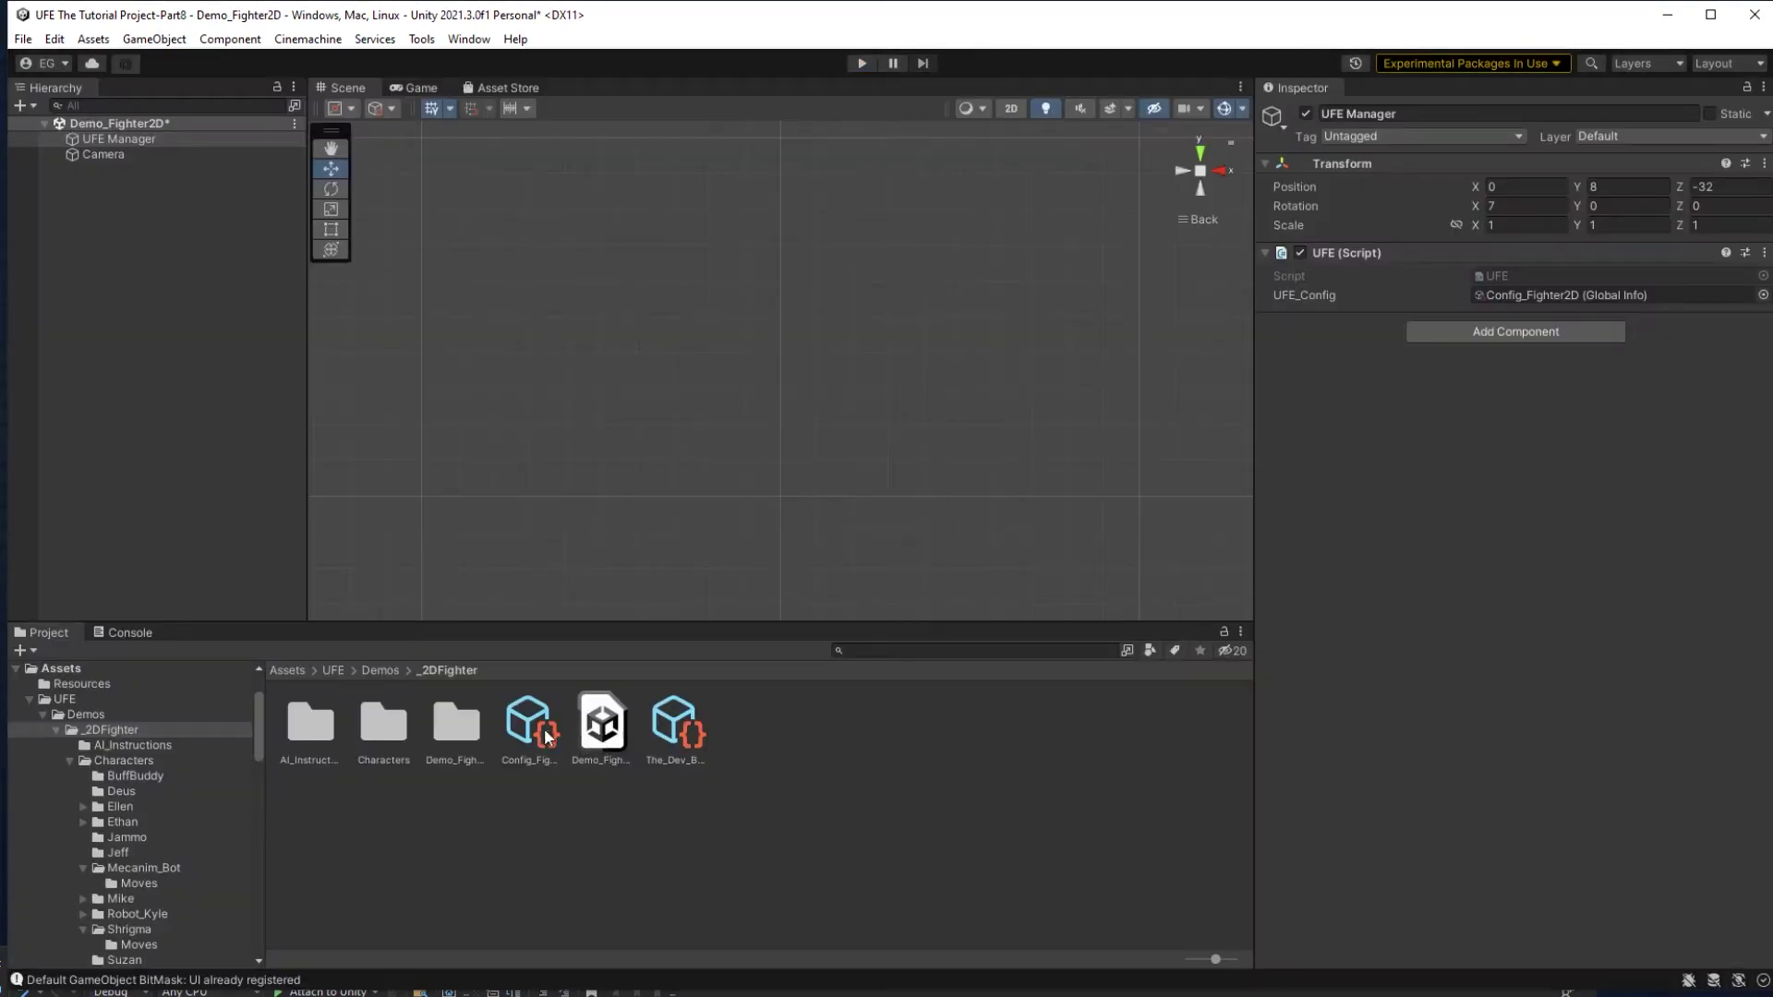
pyautogui.click(545, 734)
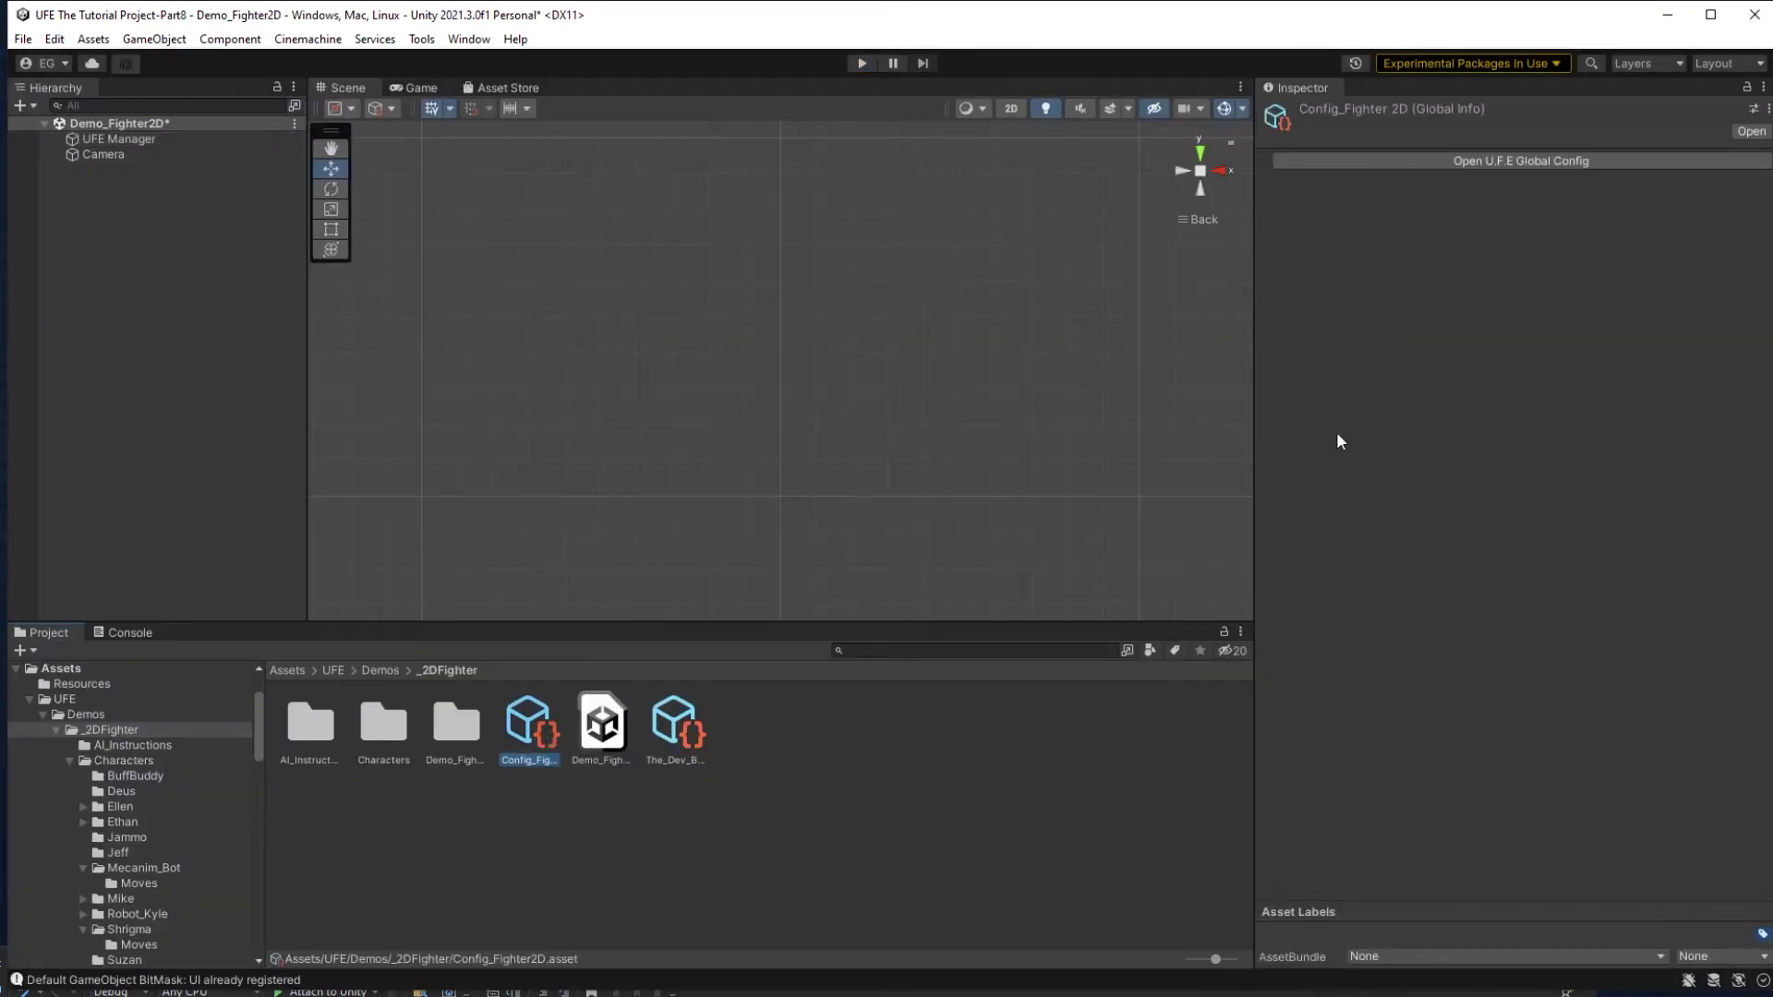
pyautogui.click(1405, 160)
pyautogui.scroll(-10, 520, 530)
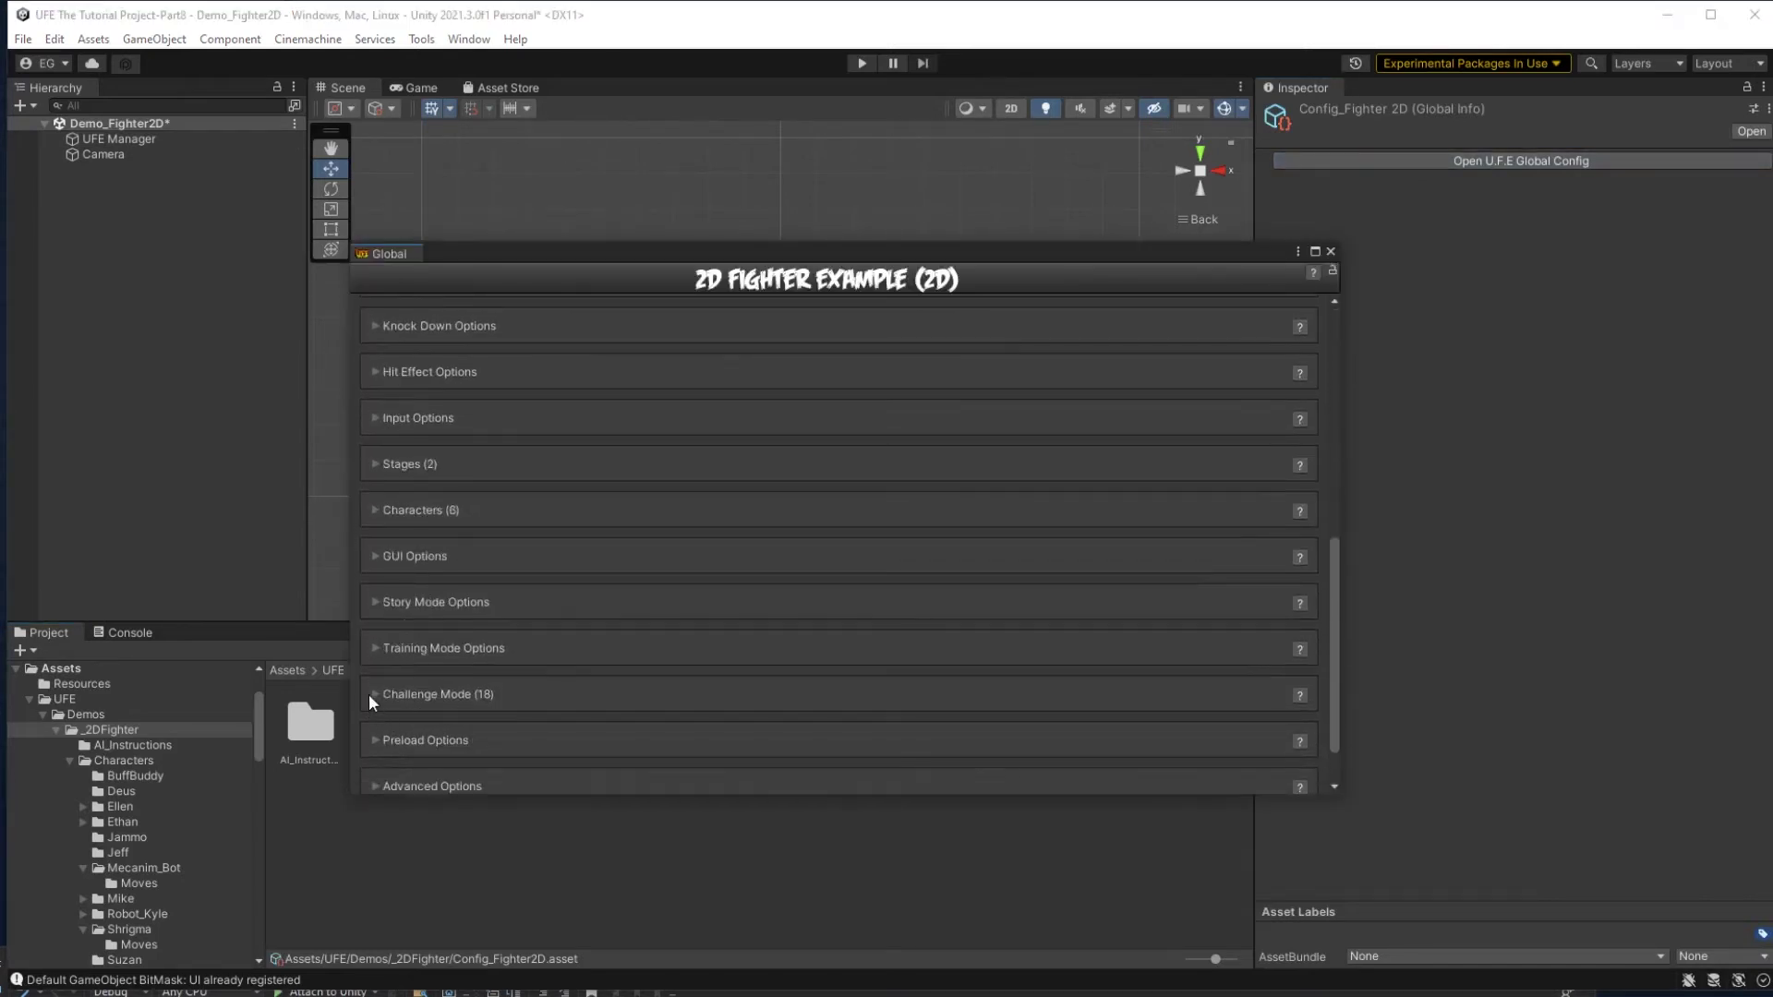
pyautogui.click(375, 694)
pyautogui.scroll(-5, 408, 670)
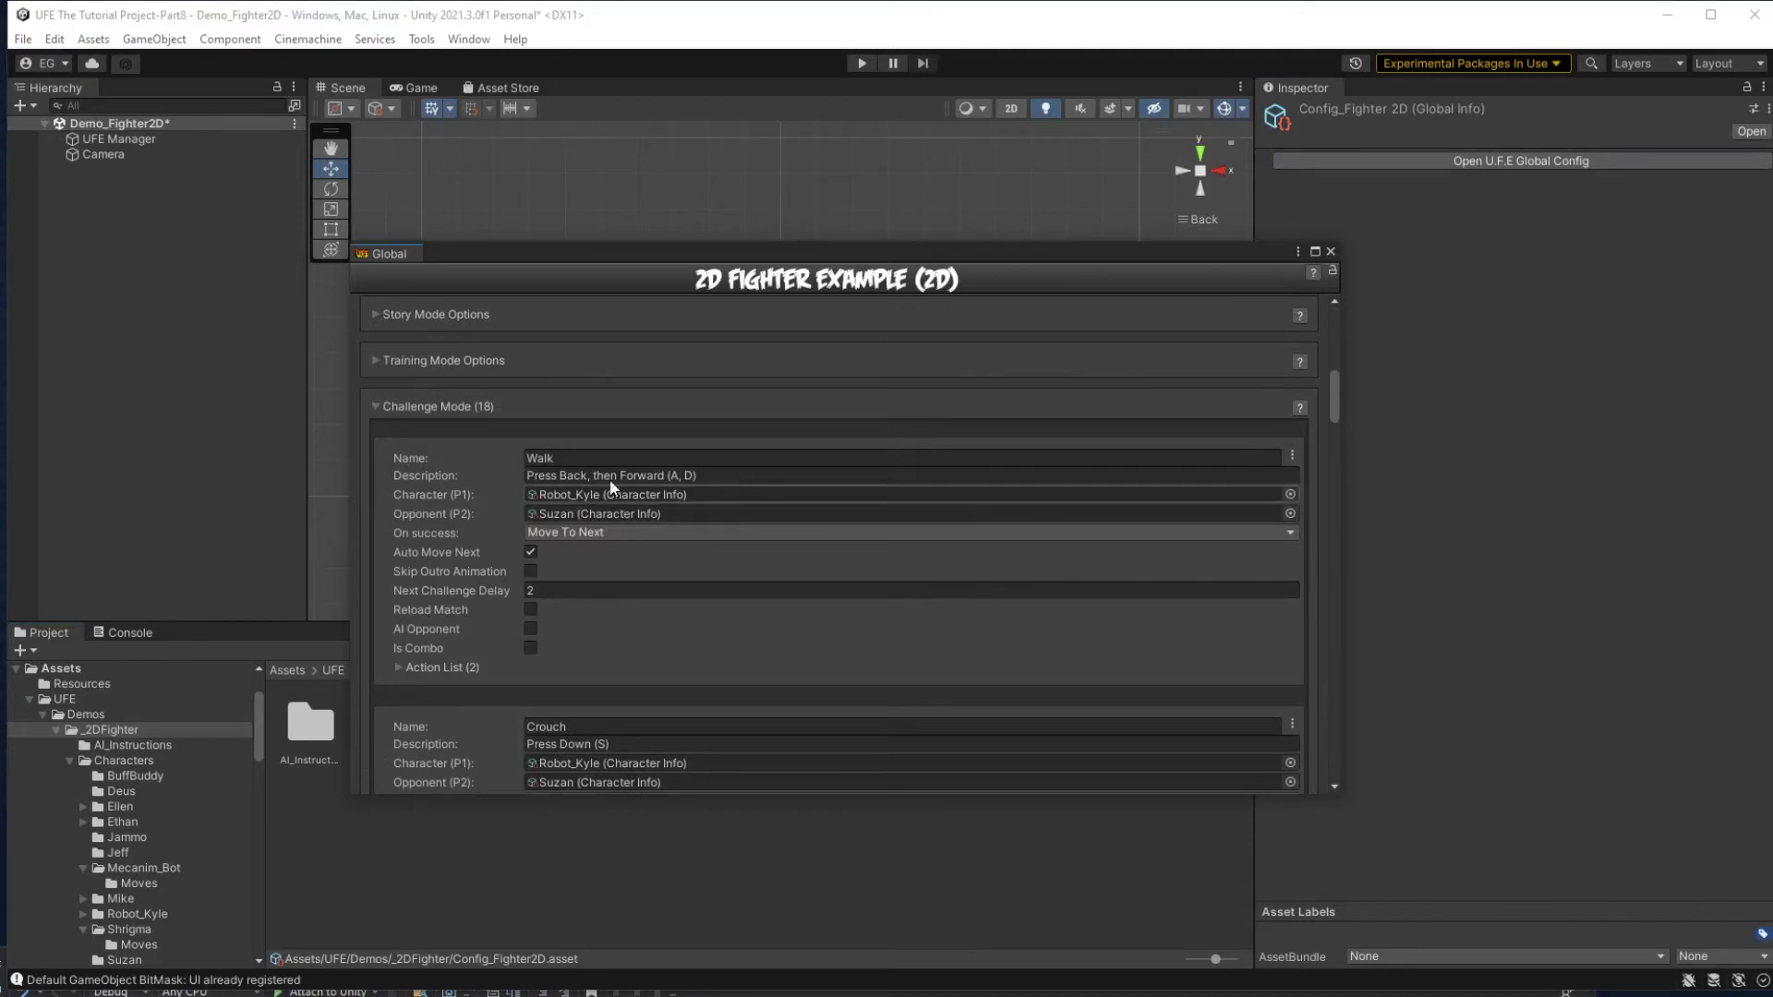
pyautogui.moveTo(872, 246); pyautogui.dragTo(927, 94)
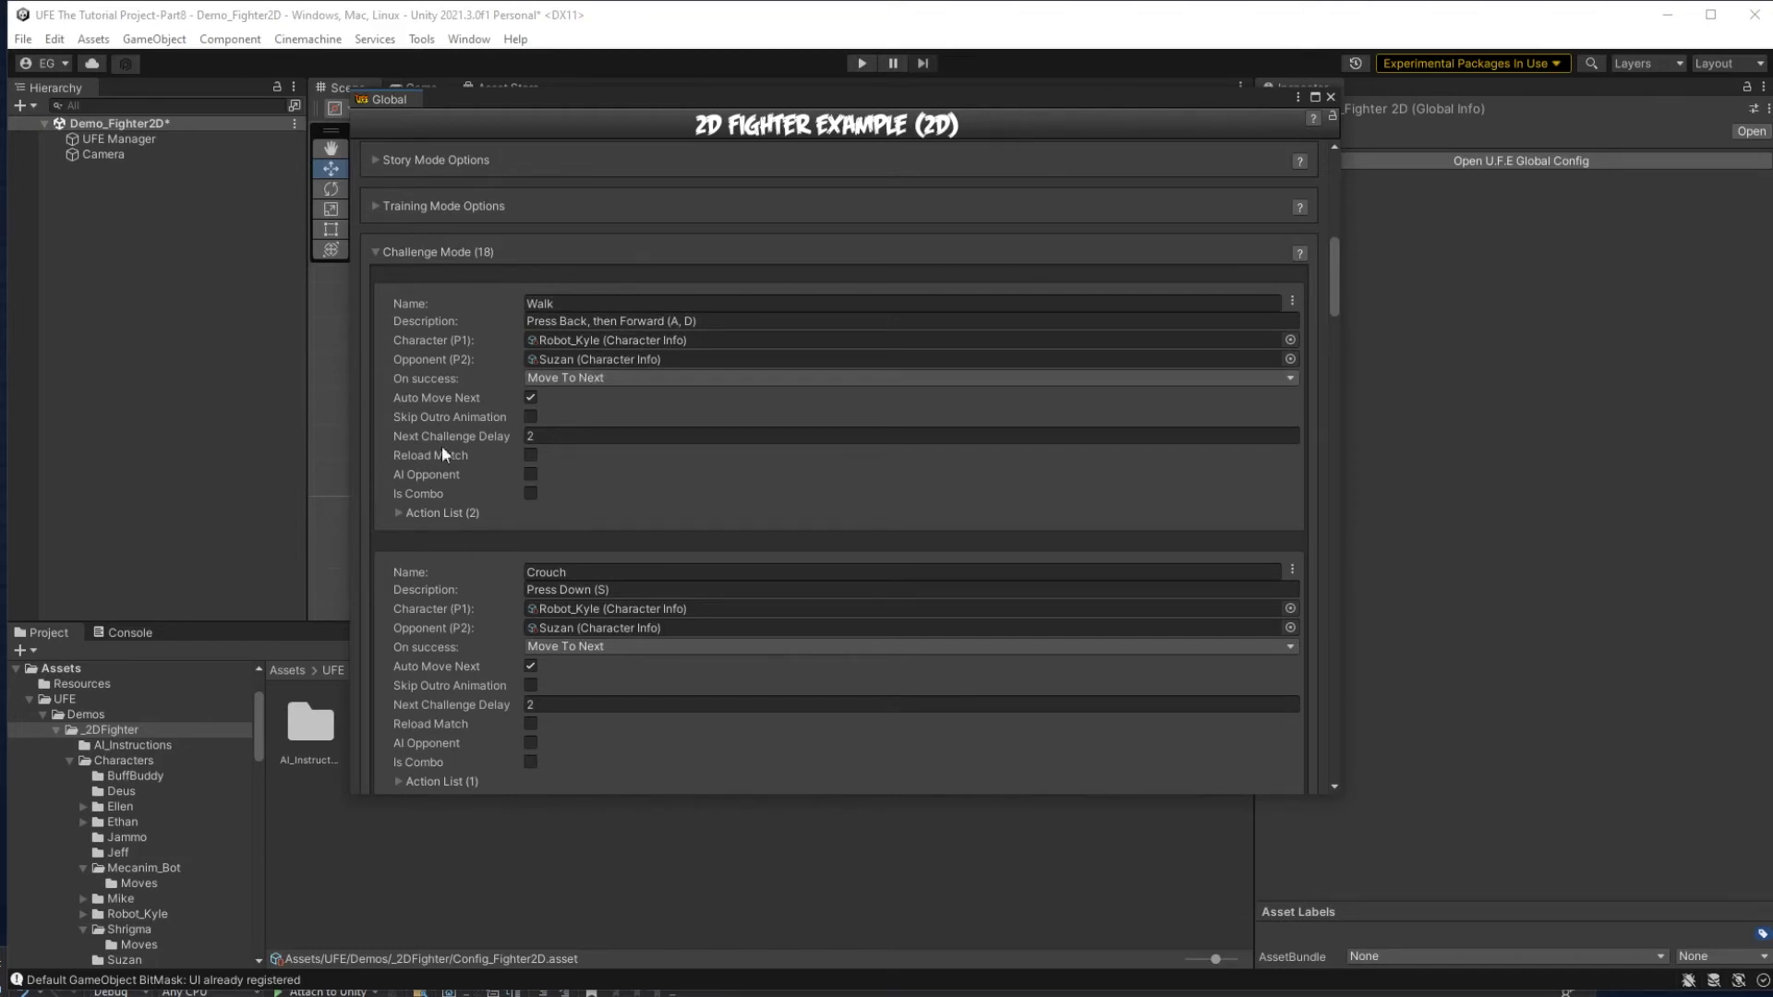
# Expand the Walk challenge's Action List and show the first action's type choices.
pyautogui.click(407, 515)
pyautogui.scroll(-1, 457, 447)
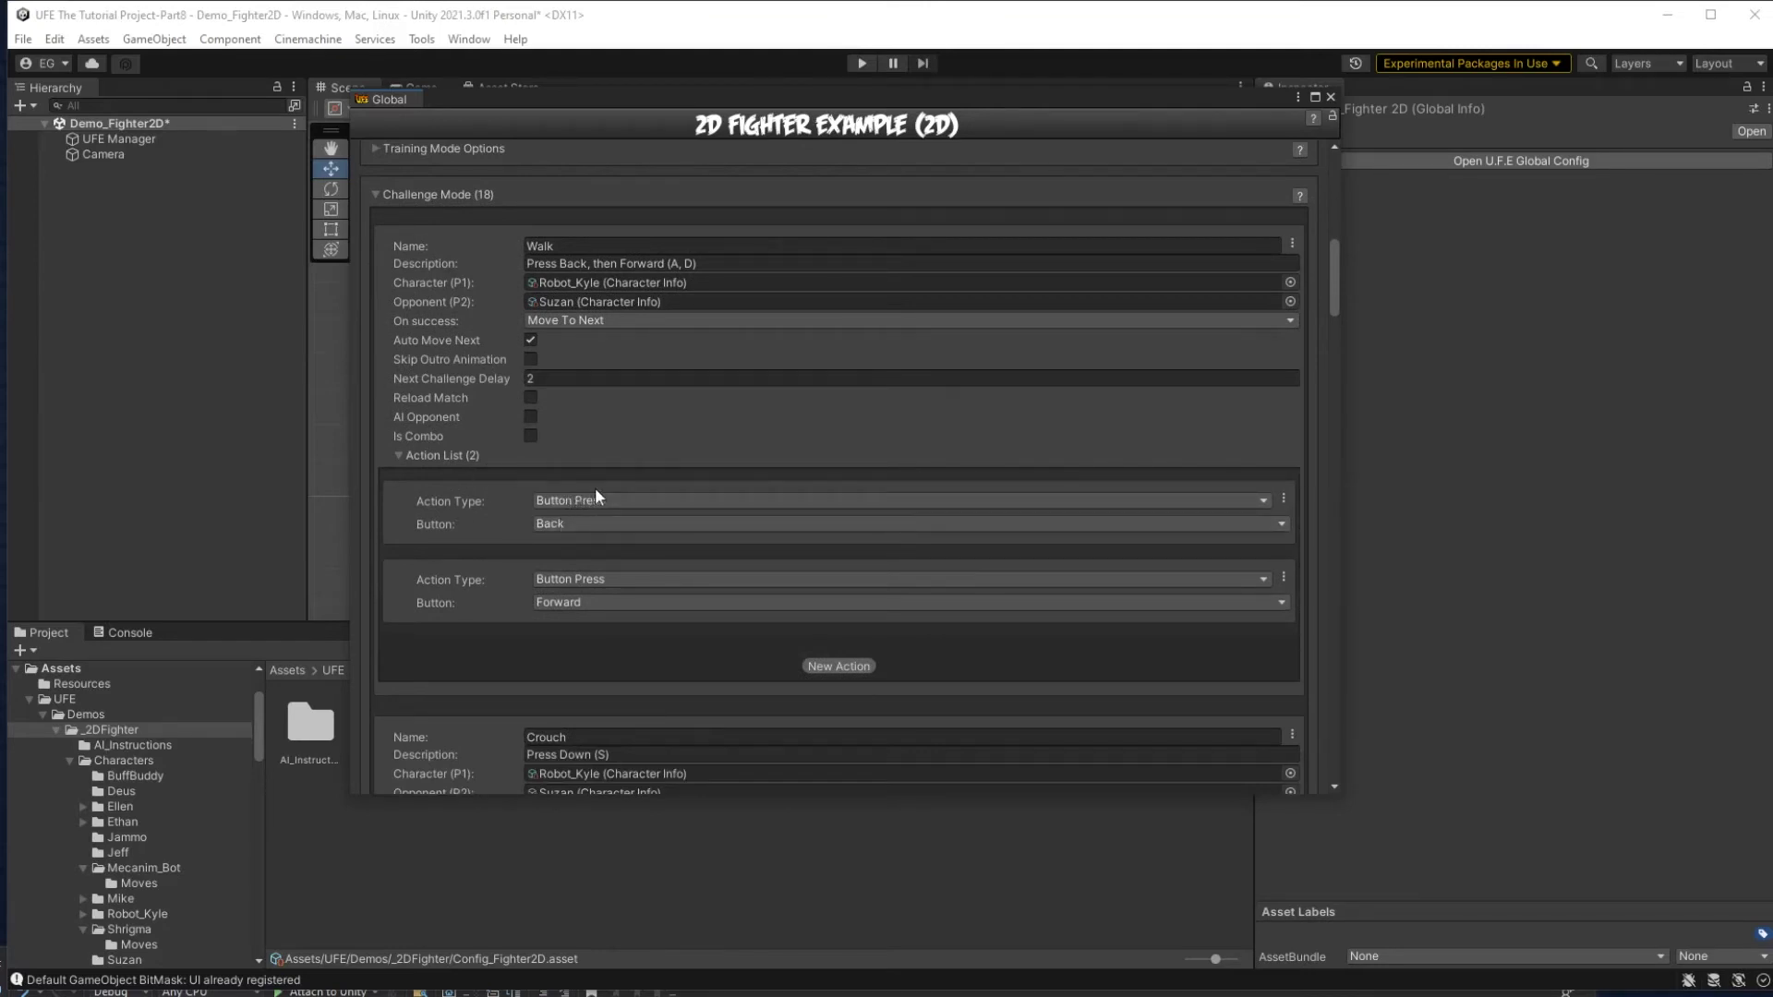
pyautogui.click(574, 502)
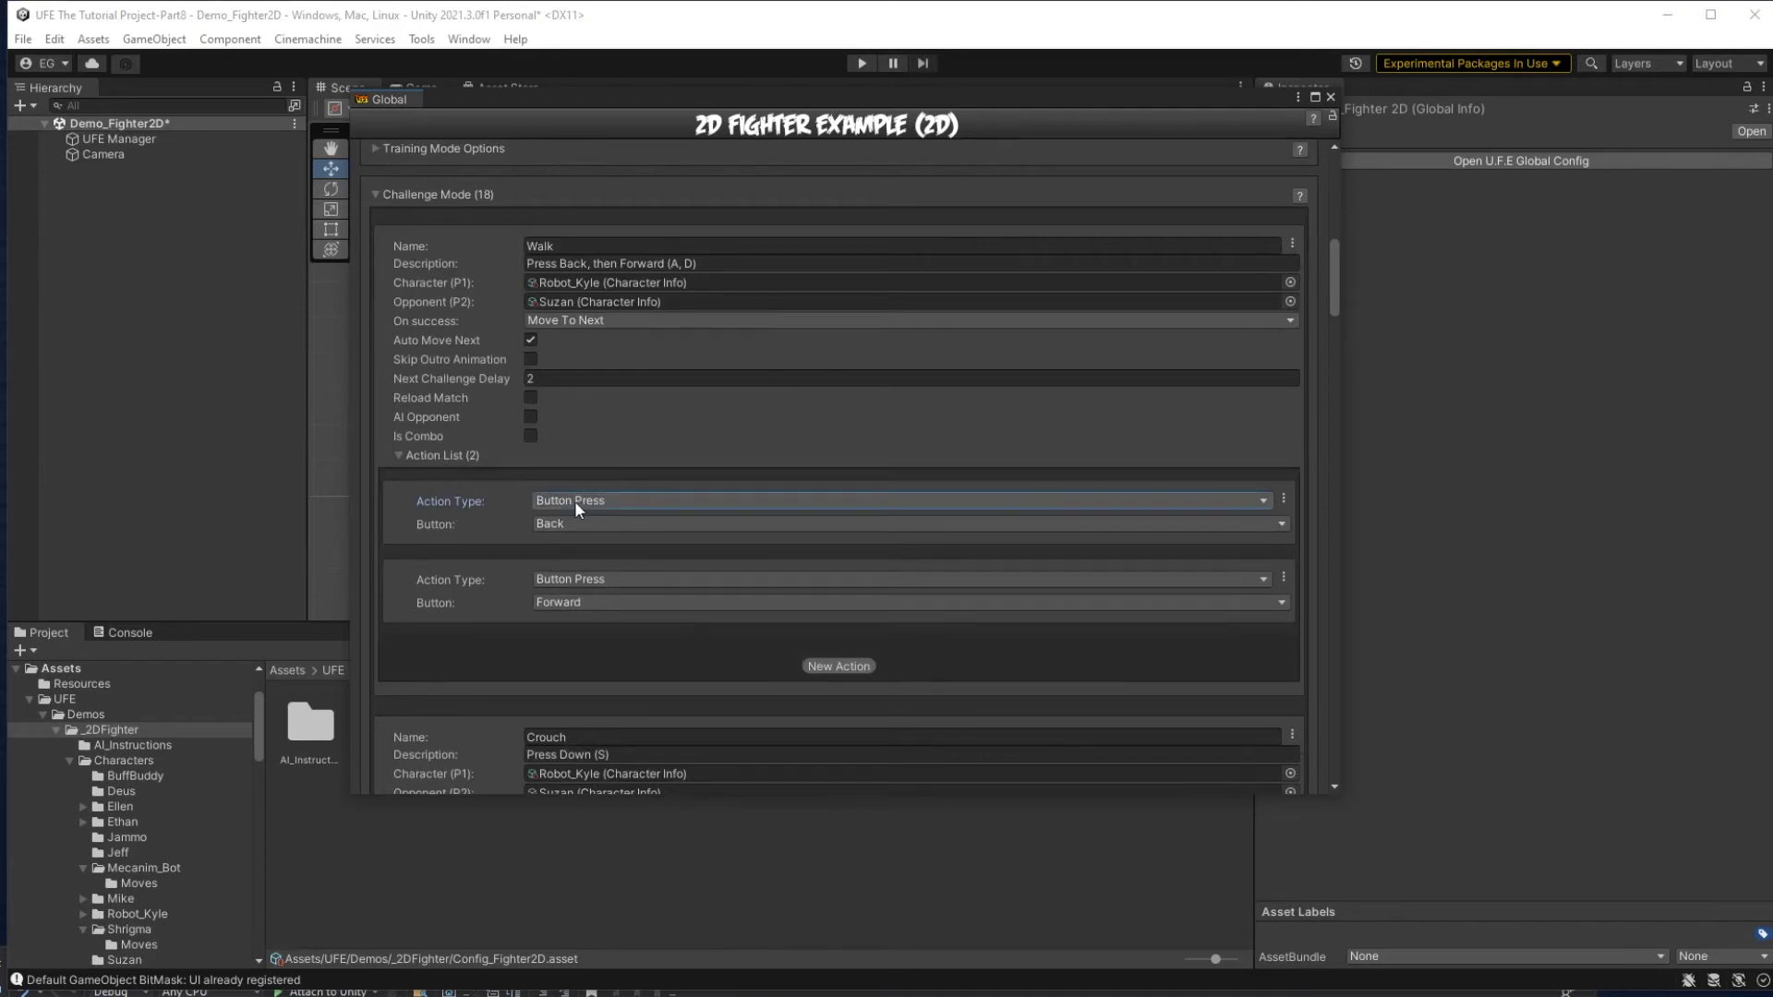
pyautogui.click(575, 501)
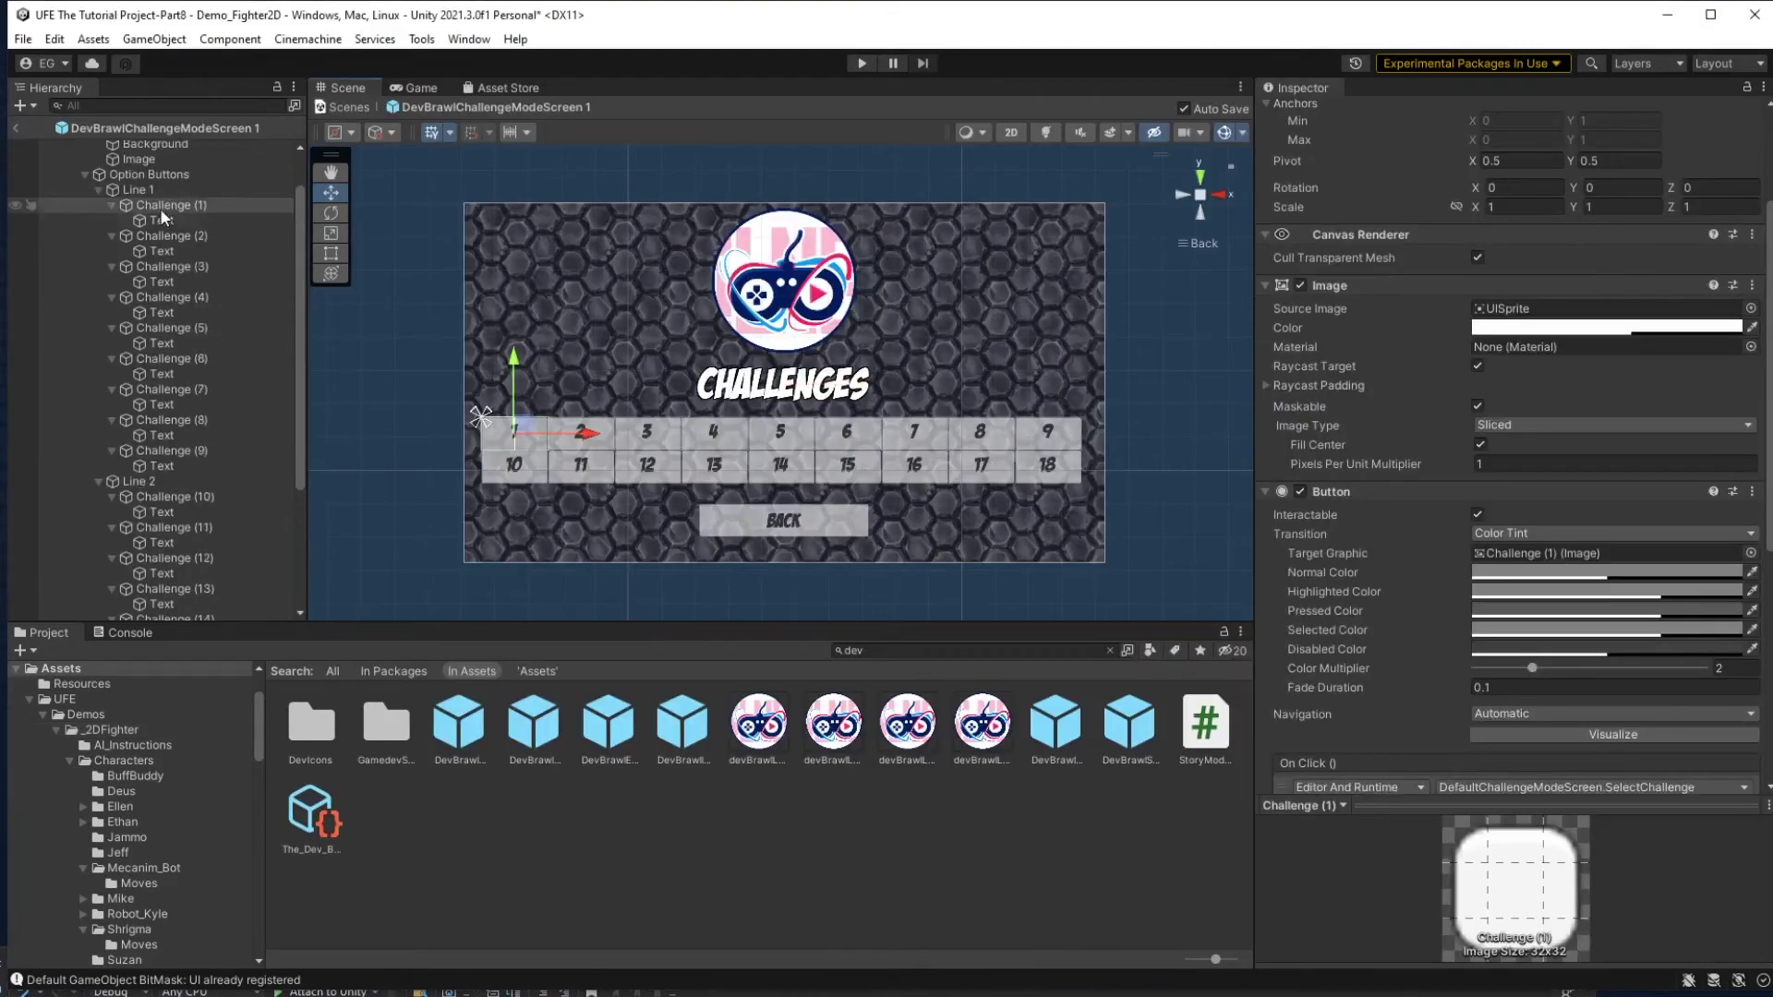
# Delete Challenge (6)–(18), then centre Option Buttons with Middle Center child alignment.
pyautogui.keyDown('shift'); pyautogui.click(189, 566); pyautogui.keyUp('shift')
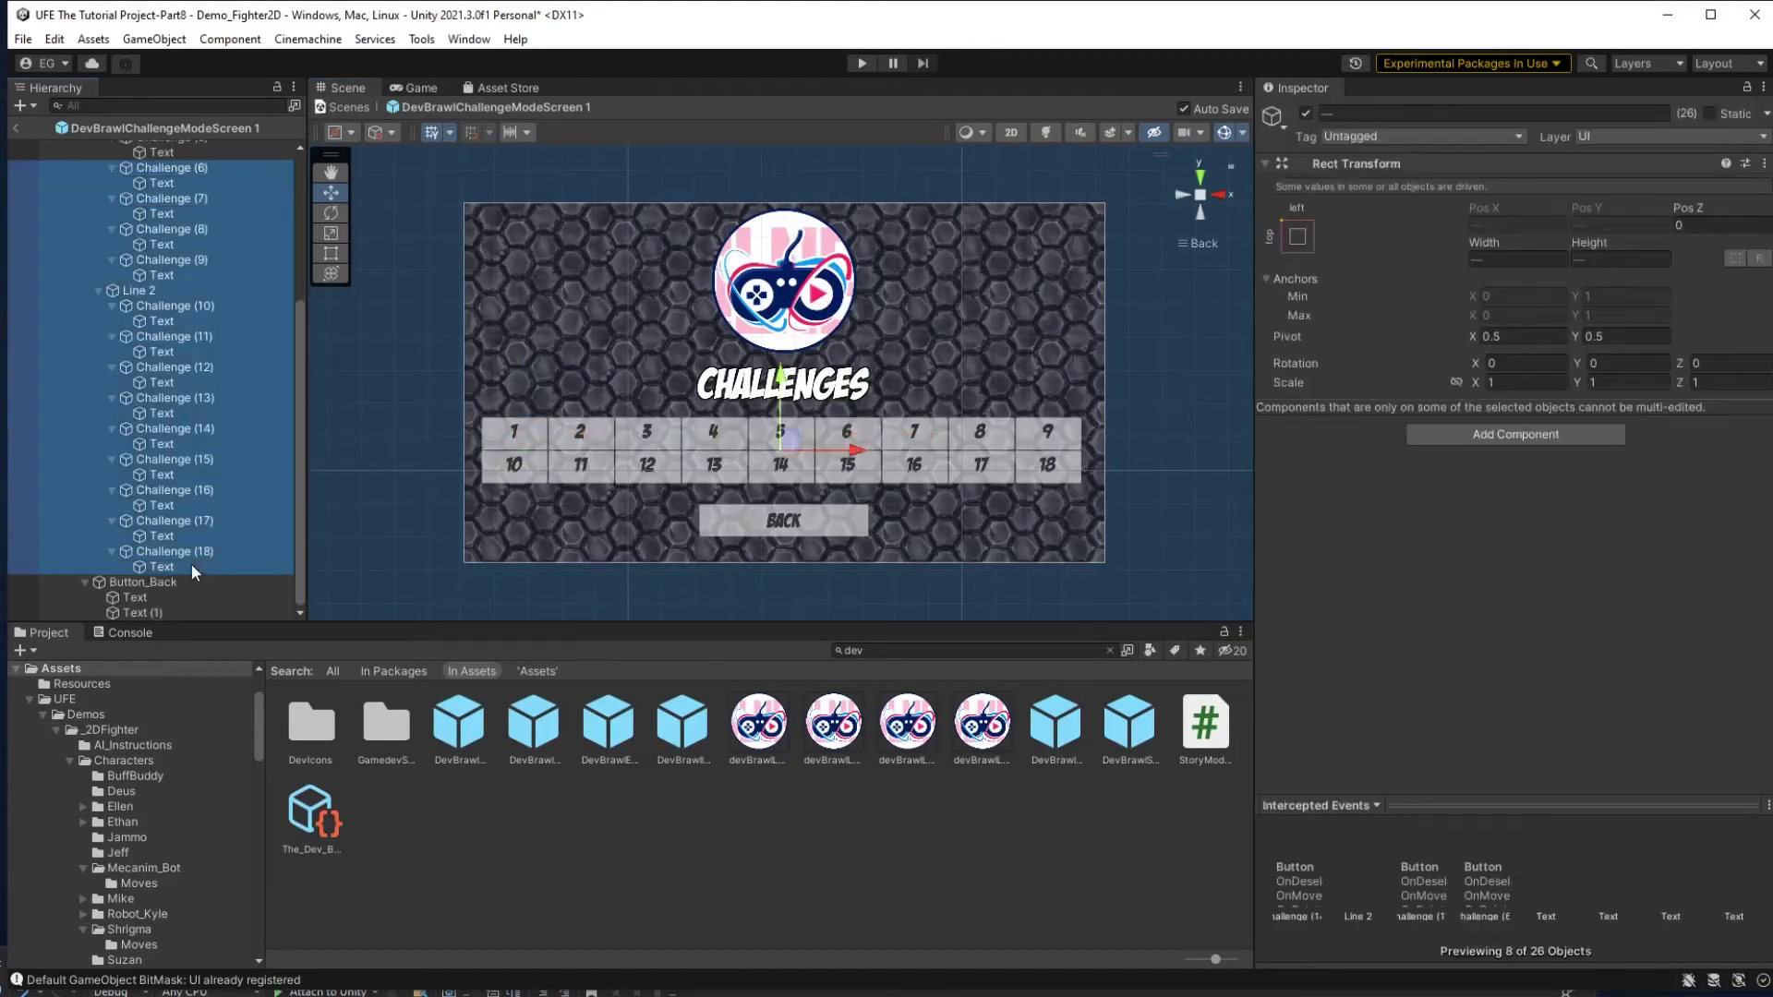
pyautogui.press('Delete')
pyautogui.click(172, 229)
pyautogui.click(1570, 452)
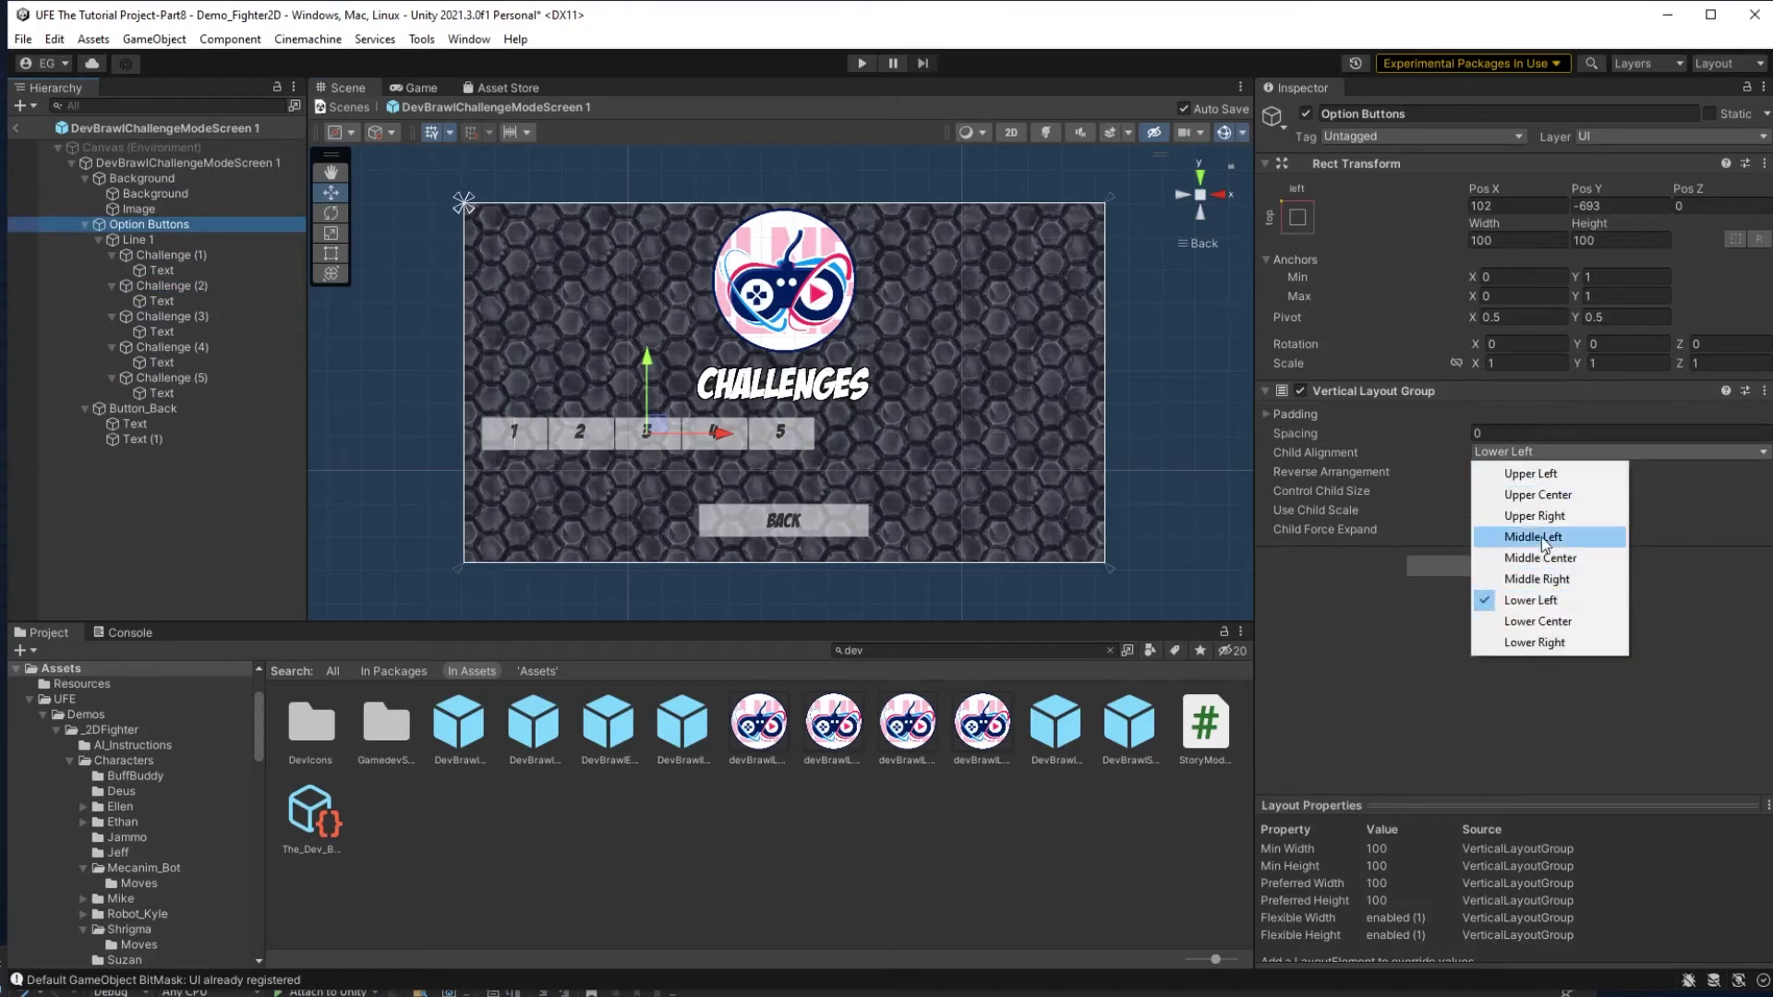
pyautogui.click(1537, 570)
pyautogui.moveTo(660, 424); pyautogui.dragTo(790, 430)
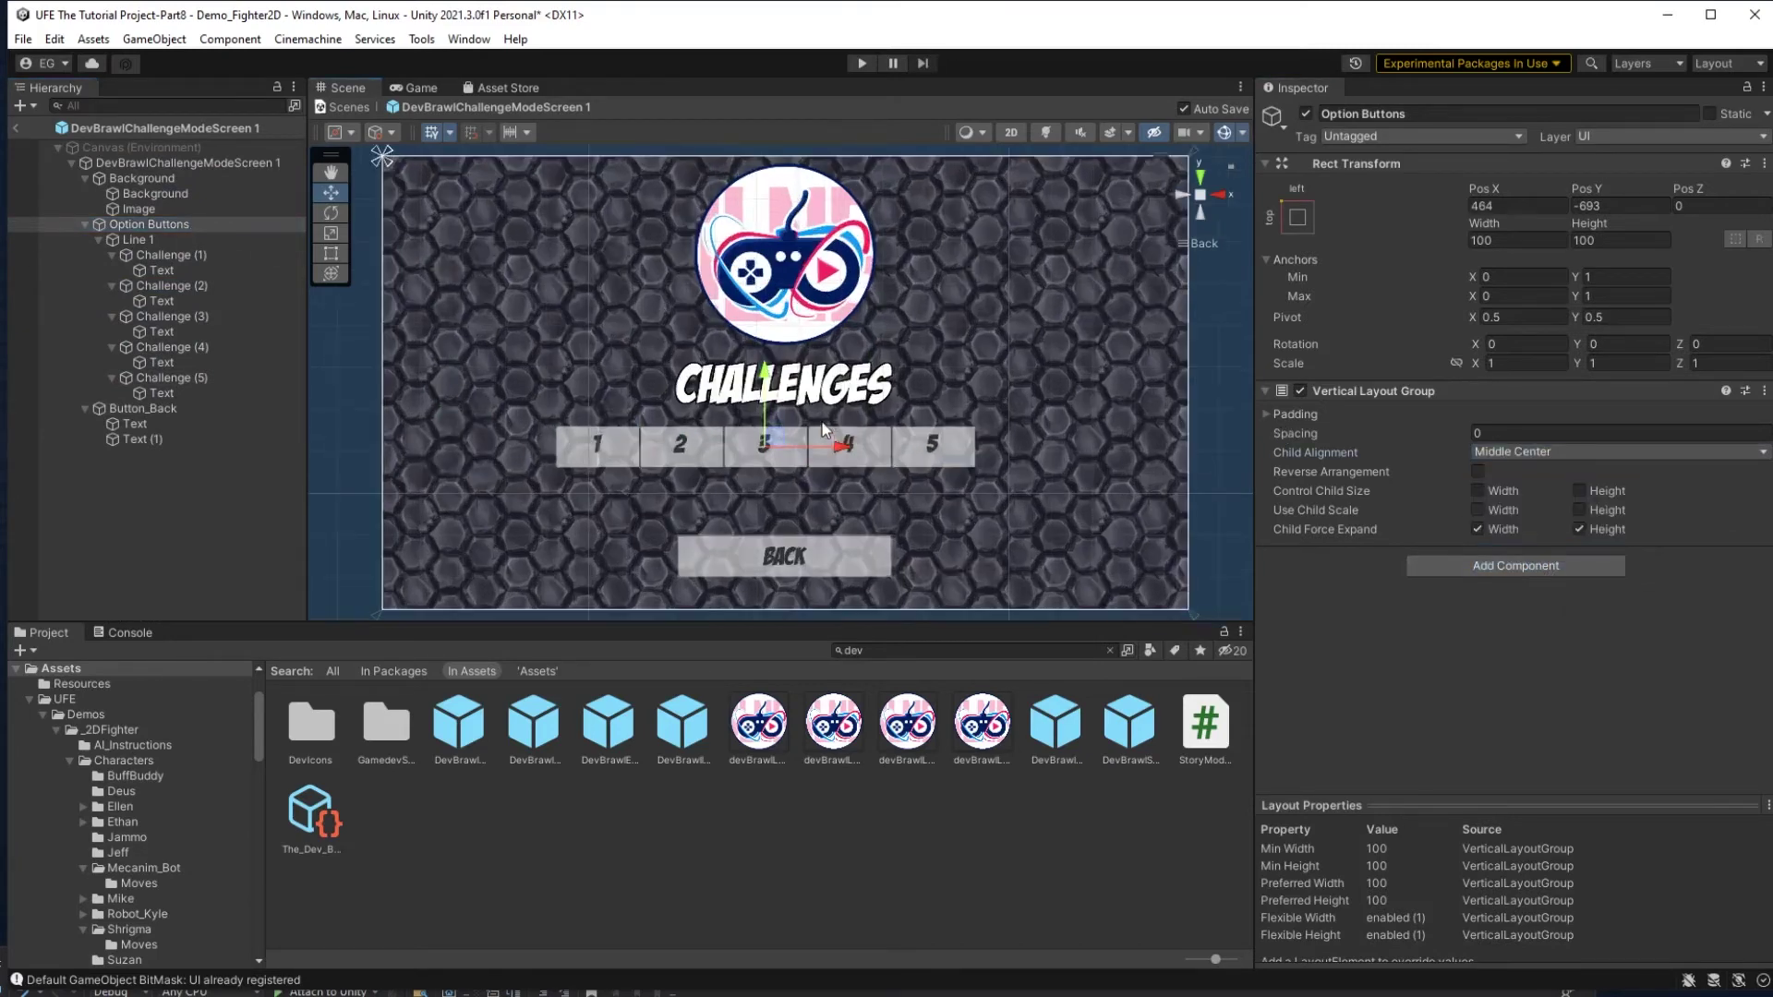
pyautogui.scroll(2, 789, 430)
pyautogui.scroll(-1, 792, 449)
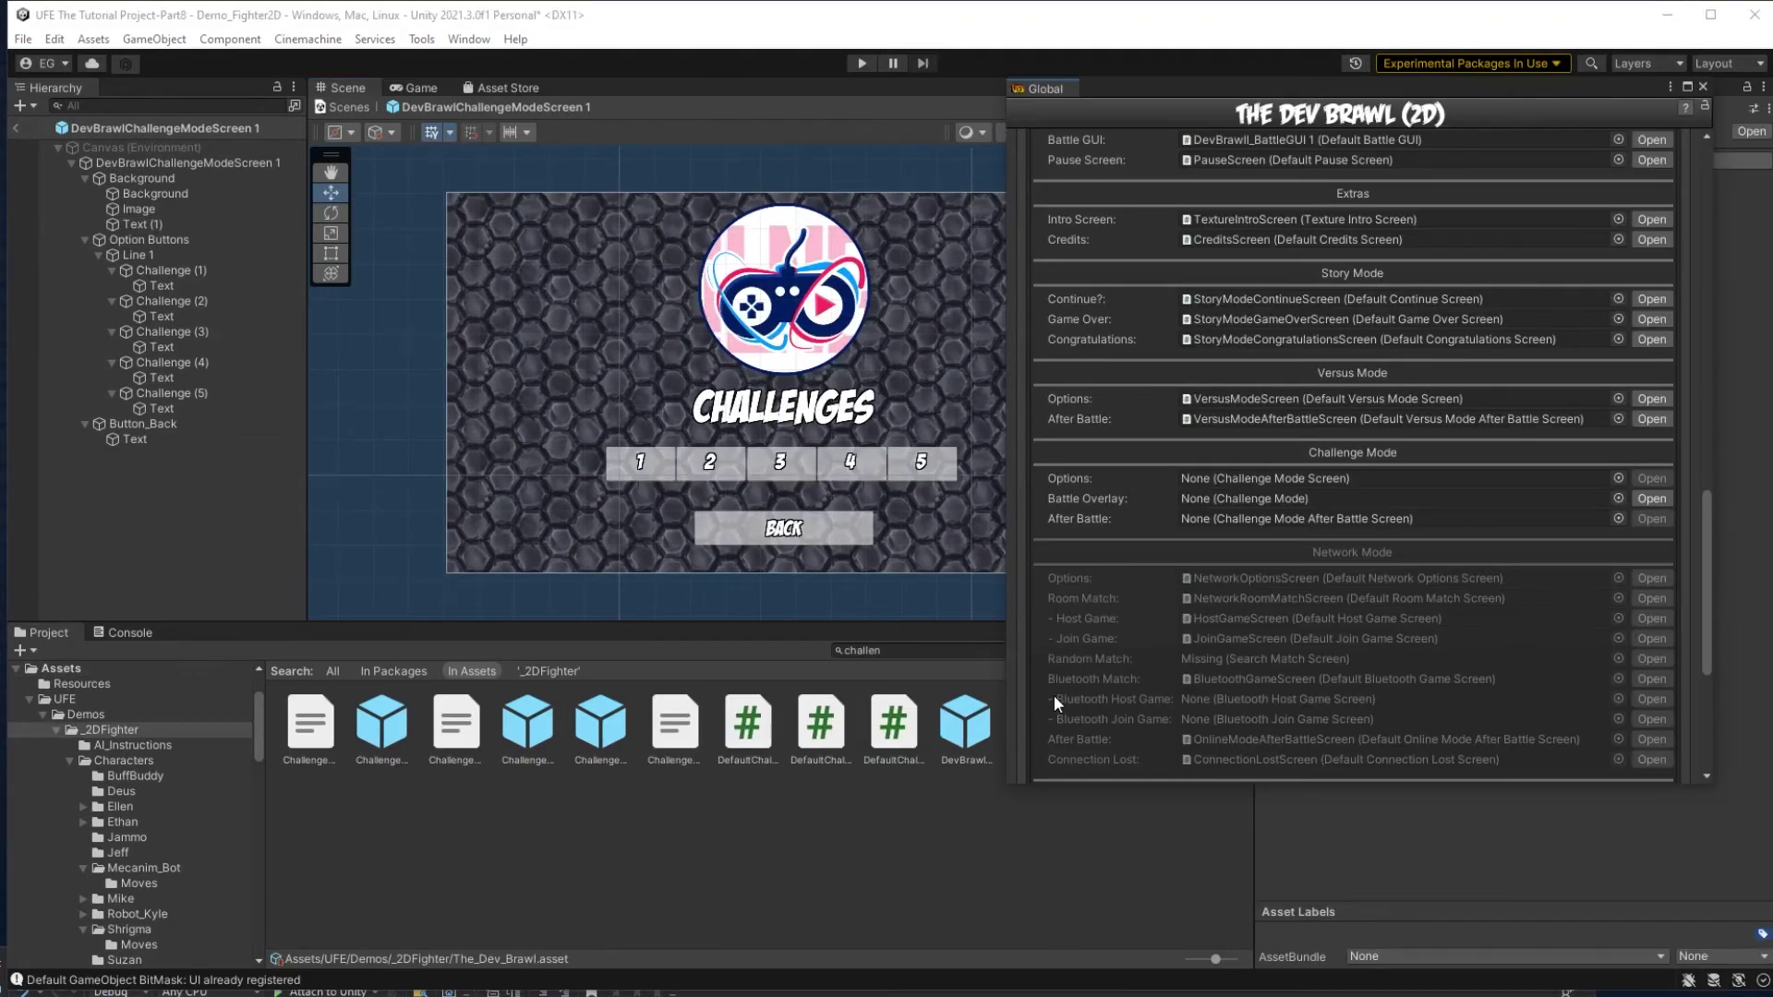
# Assign the DevBrawlChallengeModeScreen 1 prefab to the config's Challenge Mode Options field.
pyautogui.moveTo(958, 739); pyautogui.dragTo(1349, 478)
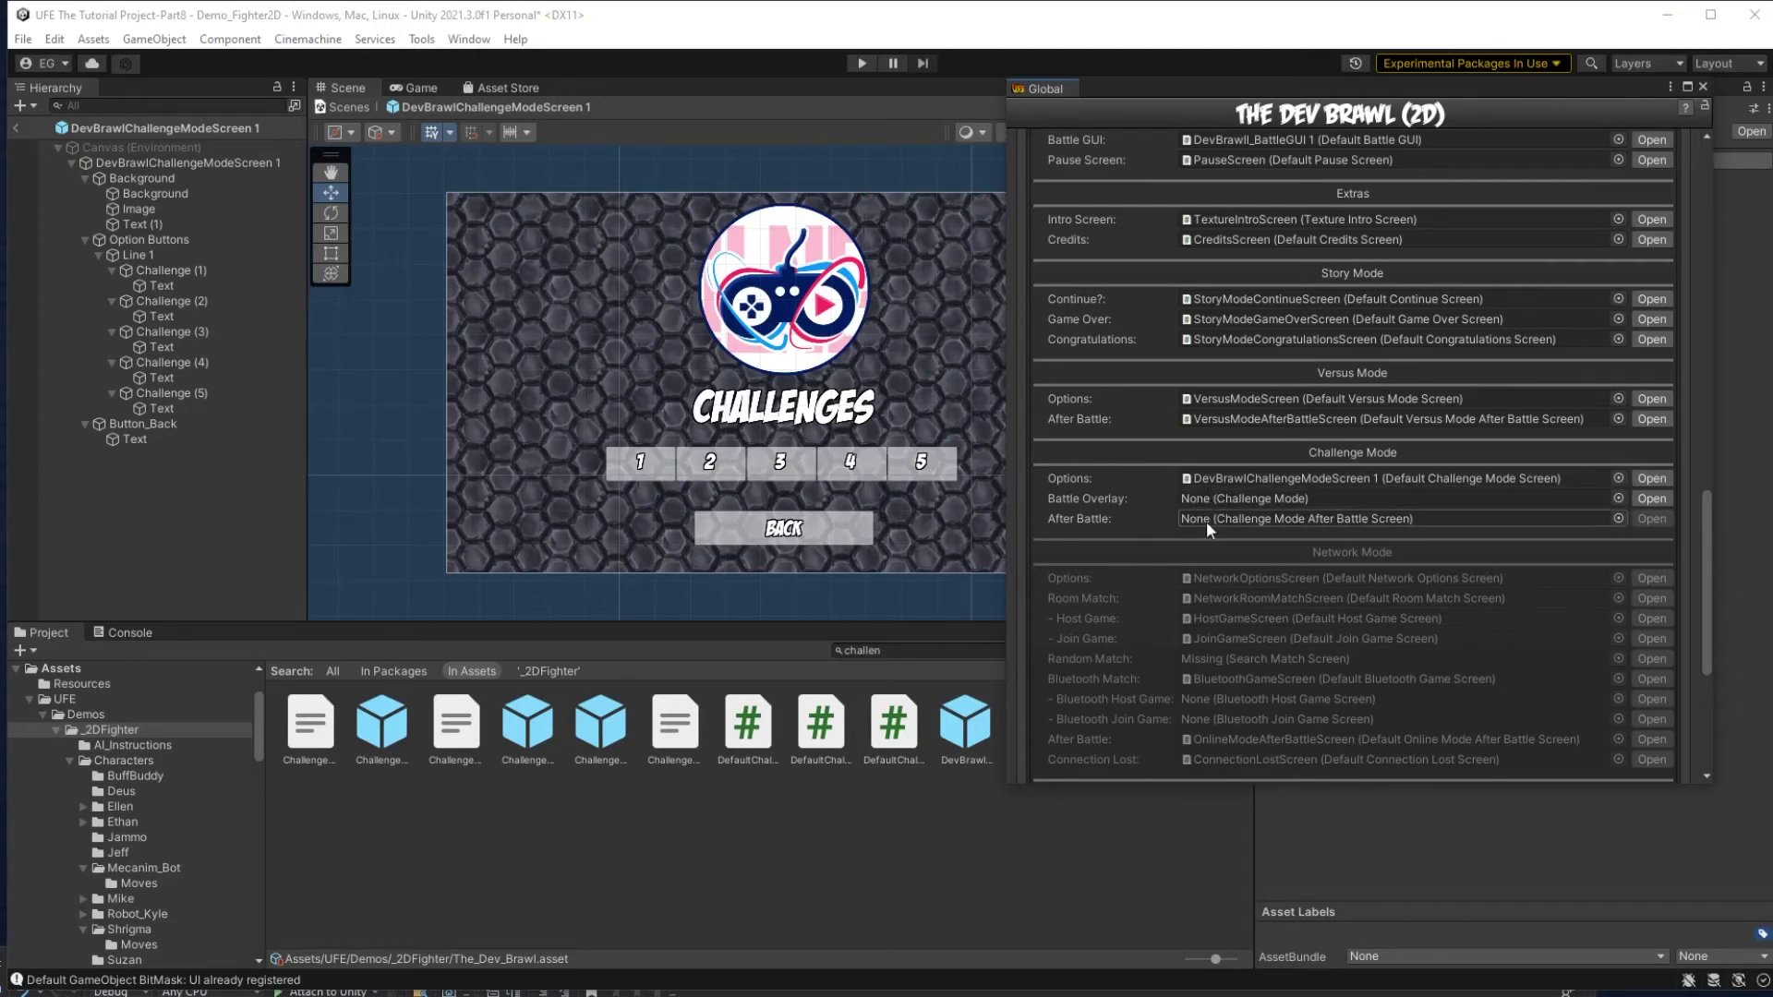
pyautogui.moveTo(602, 711); pyautogui.dragTo(1266, 510)
pyautogui.moveTo(532, 729); pyautogui.dragTo(1295, 511)
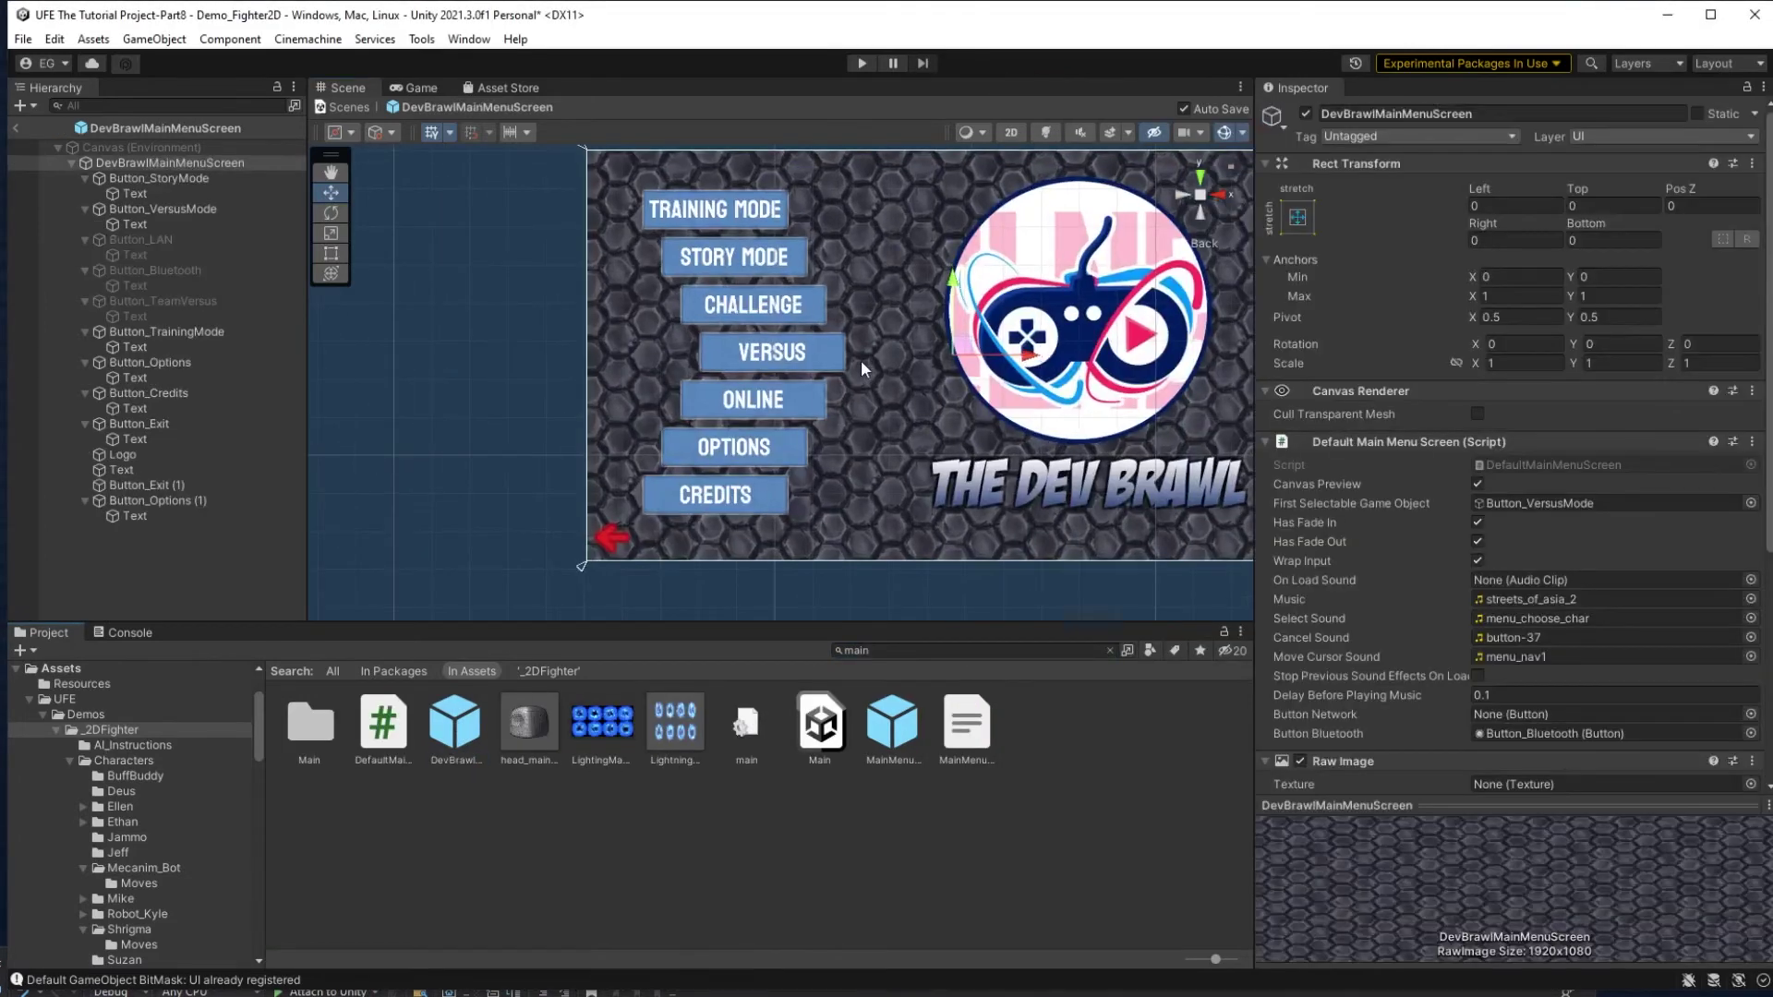
pyautogui.click(783, 323)
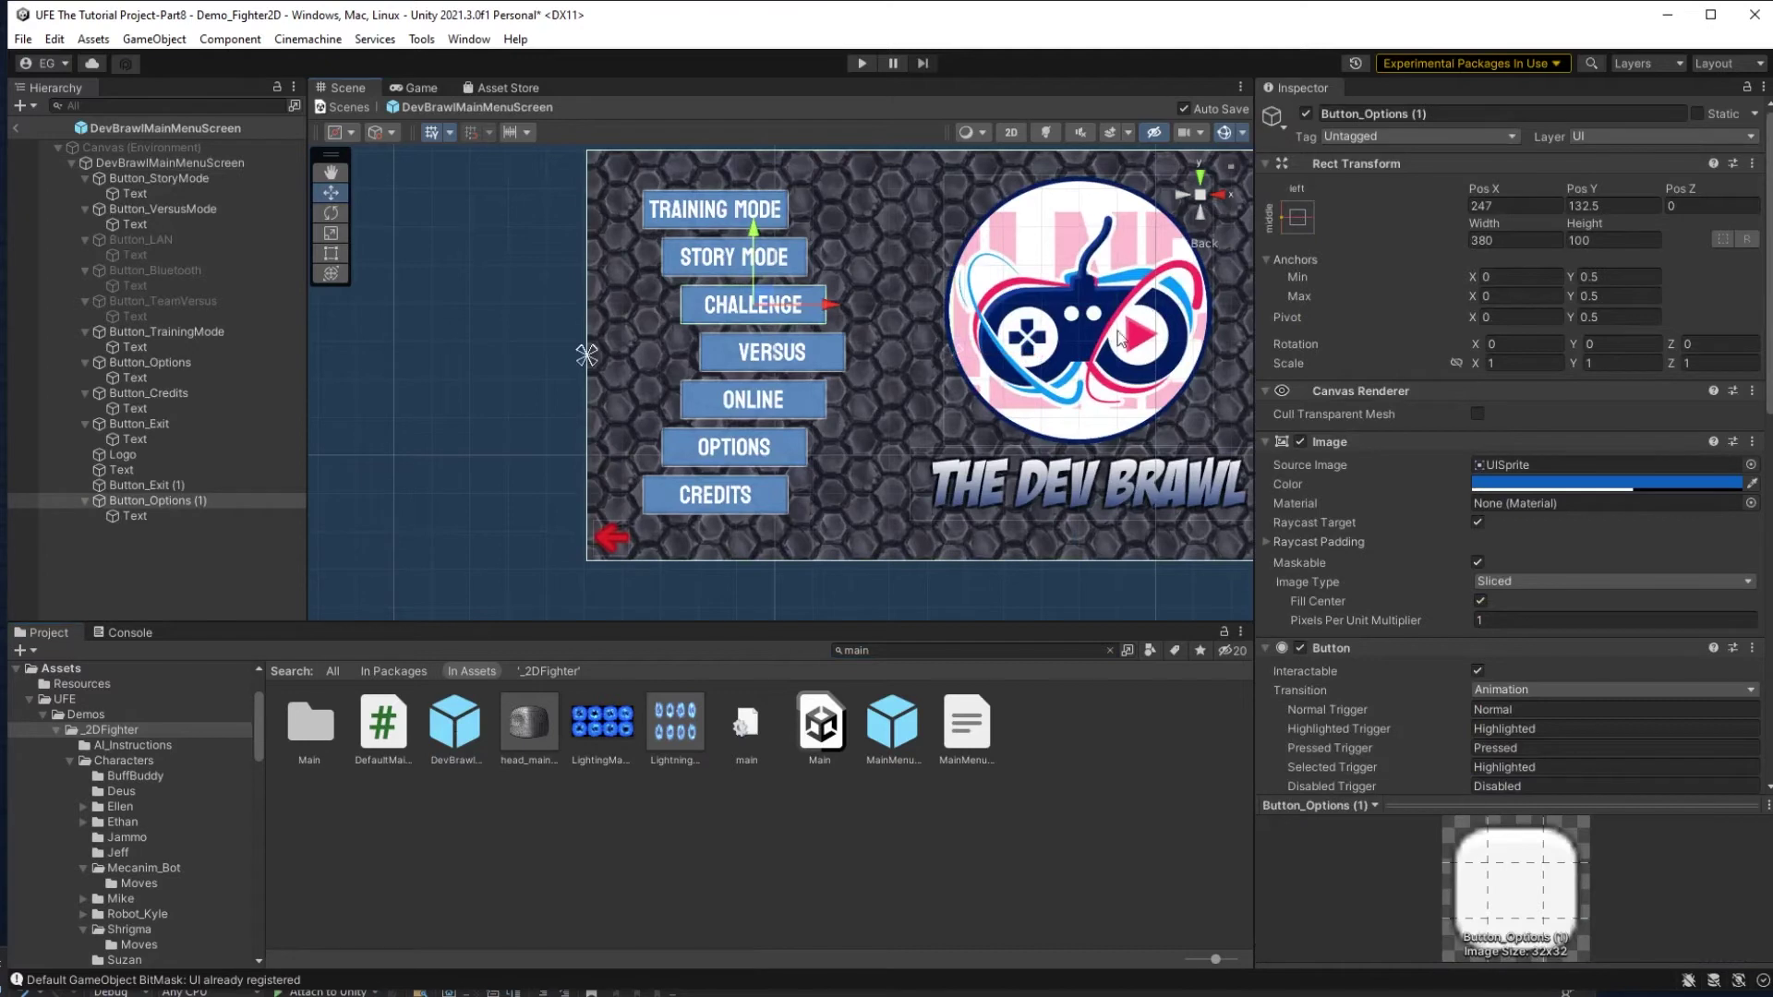
pyautogui.moveTo(1102, 375); pyautogui.dragTo(911, 393, button='middle')
pyautogui.scroll(-3, 1394, 412)
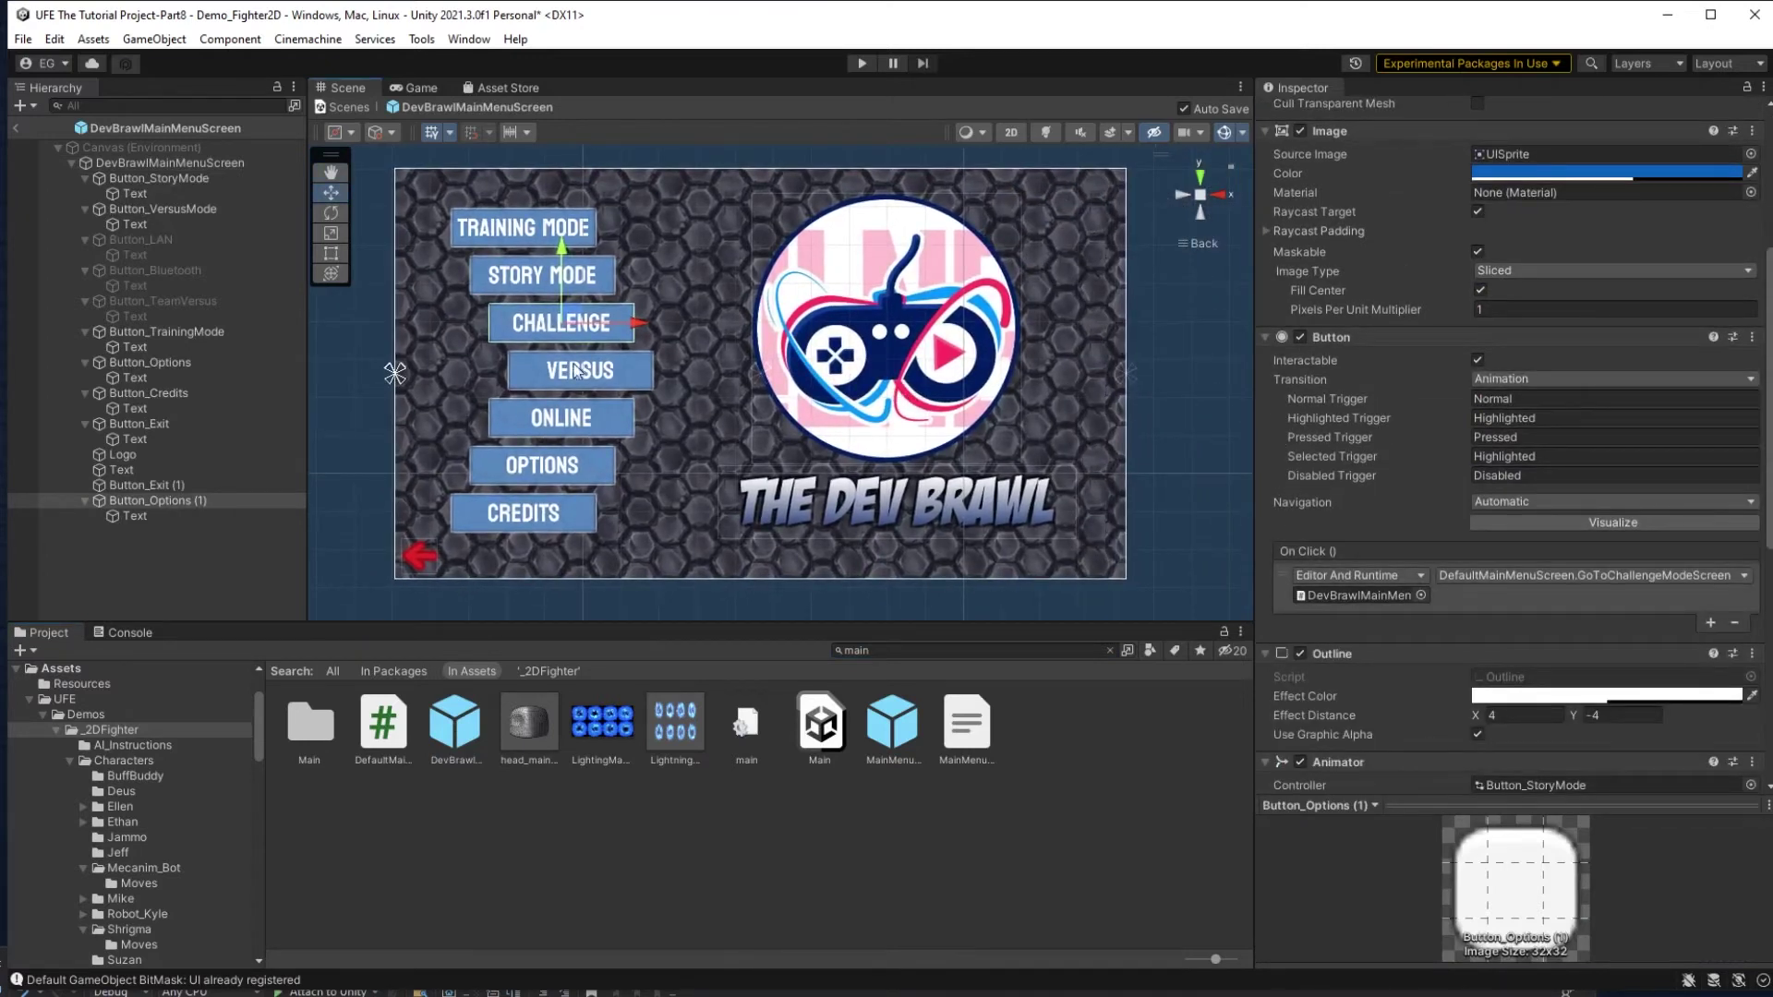
pyautogui.scroll(-1, 1403, 454)
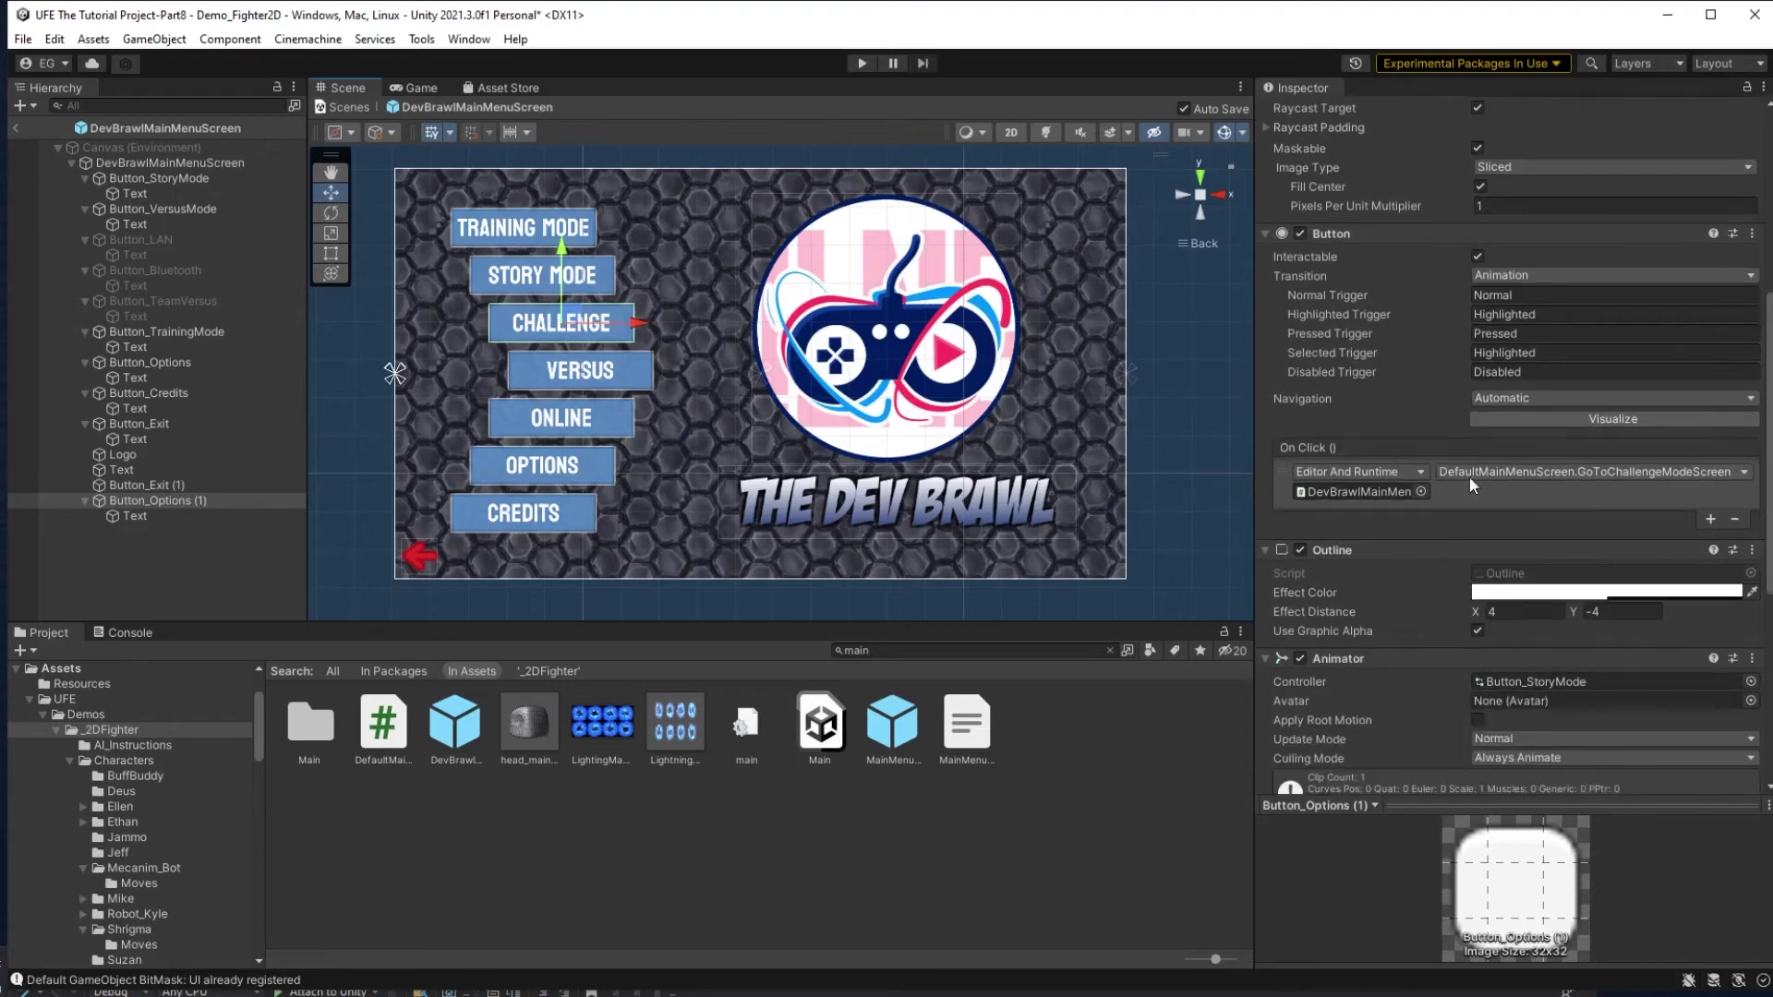
pyautogui.click(1461, 476)
pyautogui.moveTo(1478, 584)
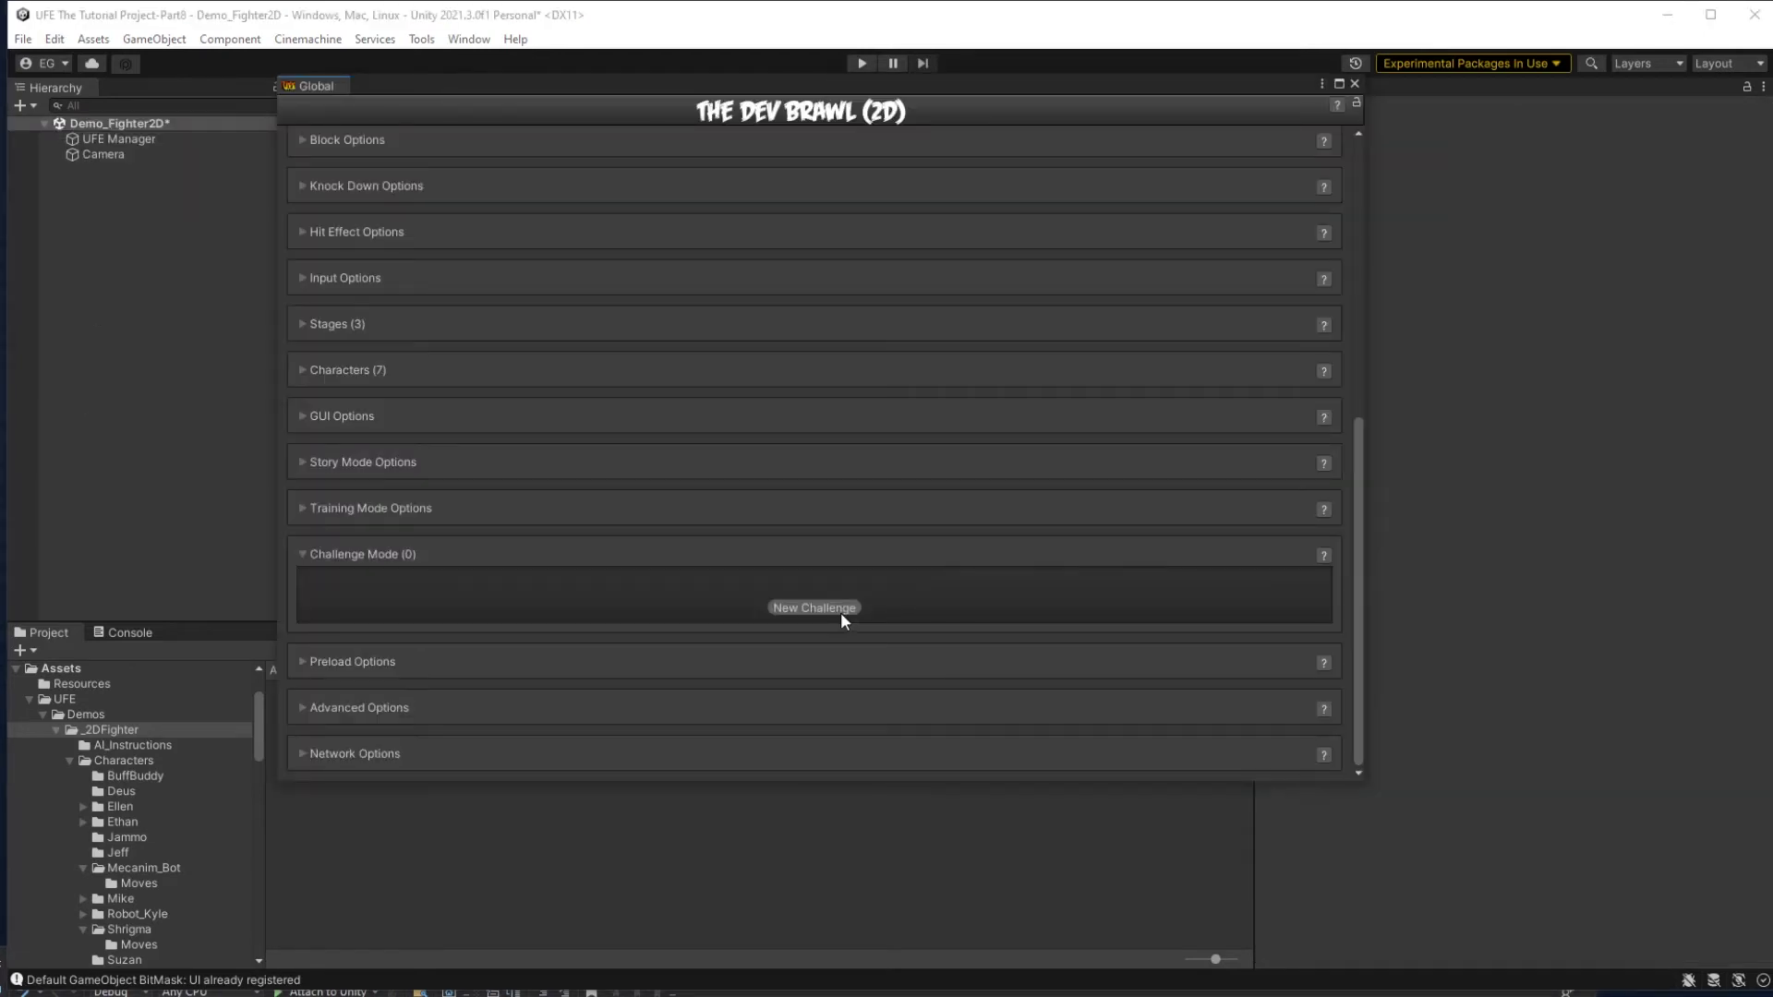
# Add a Walk challenge, '(Press A then D)', Jeff versus Shrigma, with Auto Move Next on.
pyautogui.click(840, 612)
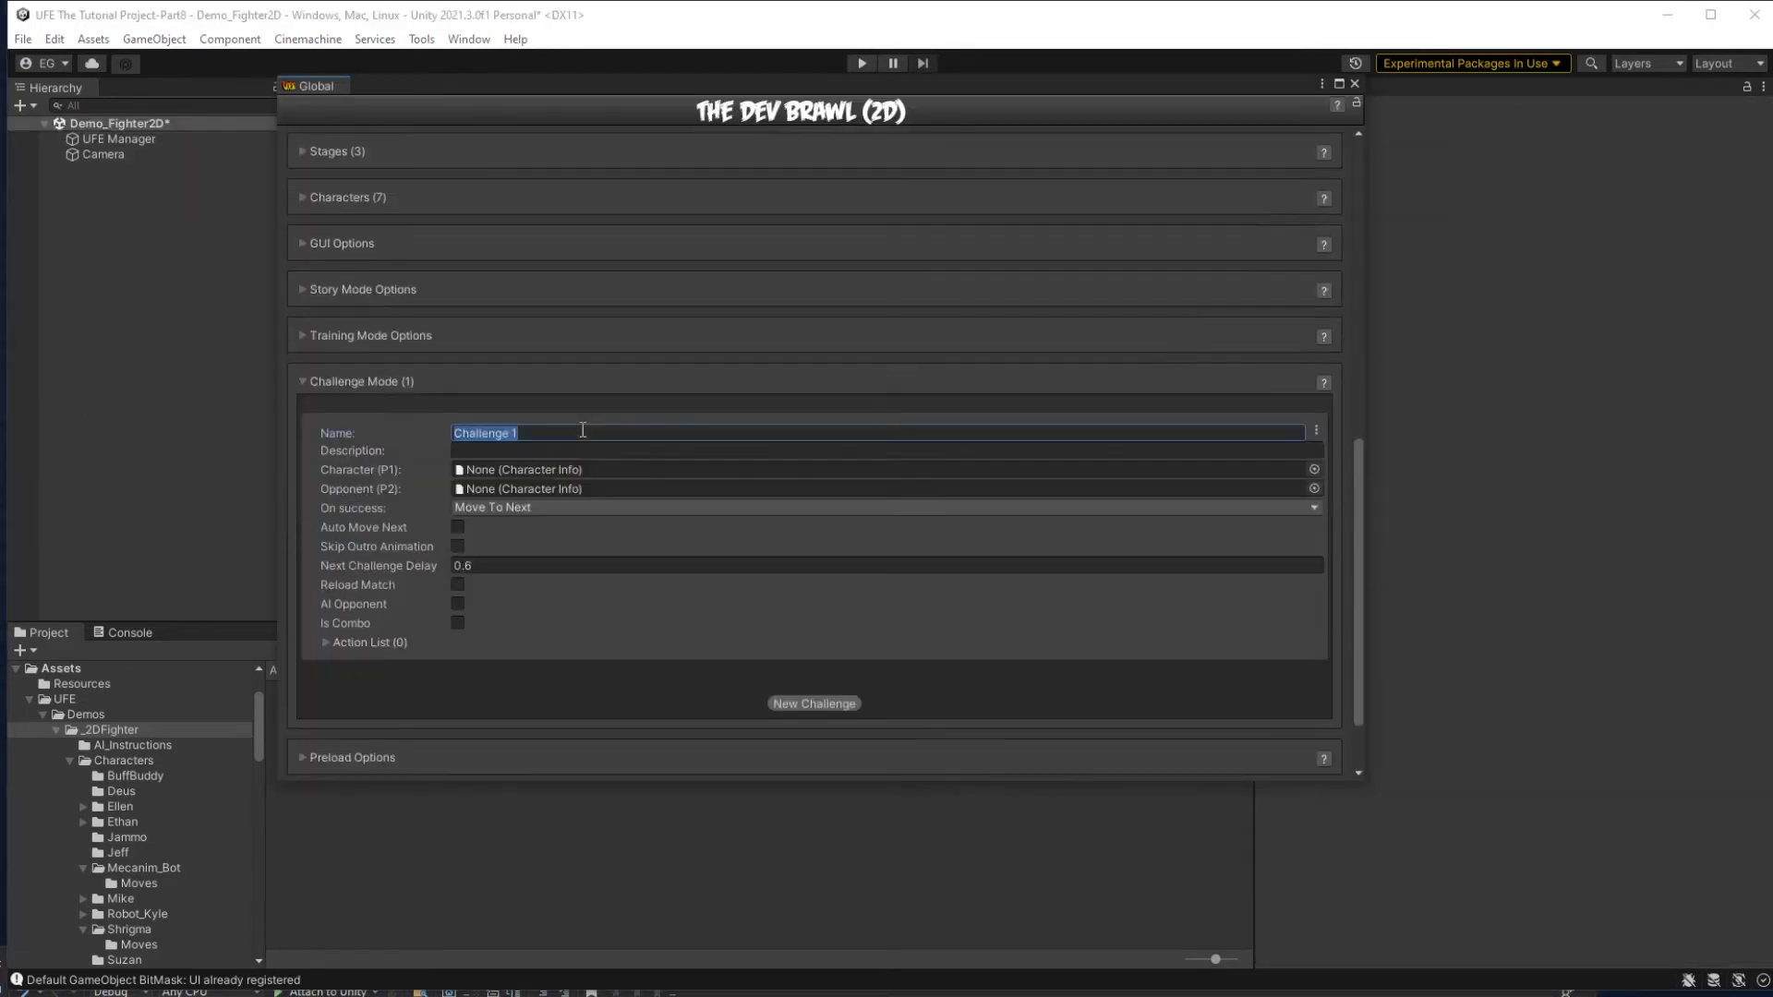
pyautogui.write('Walk')
pyautogui.press('Tab')
pyautogui.write('(Press A then D)')
pyautogui.click(1314, 470)
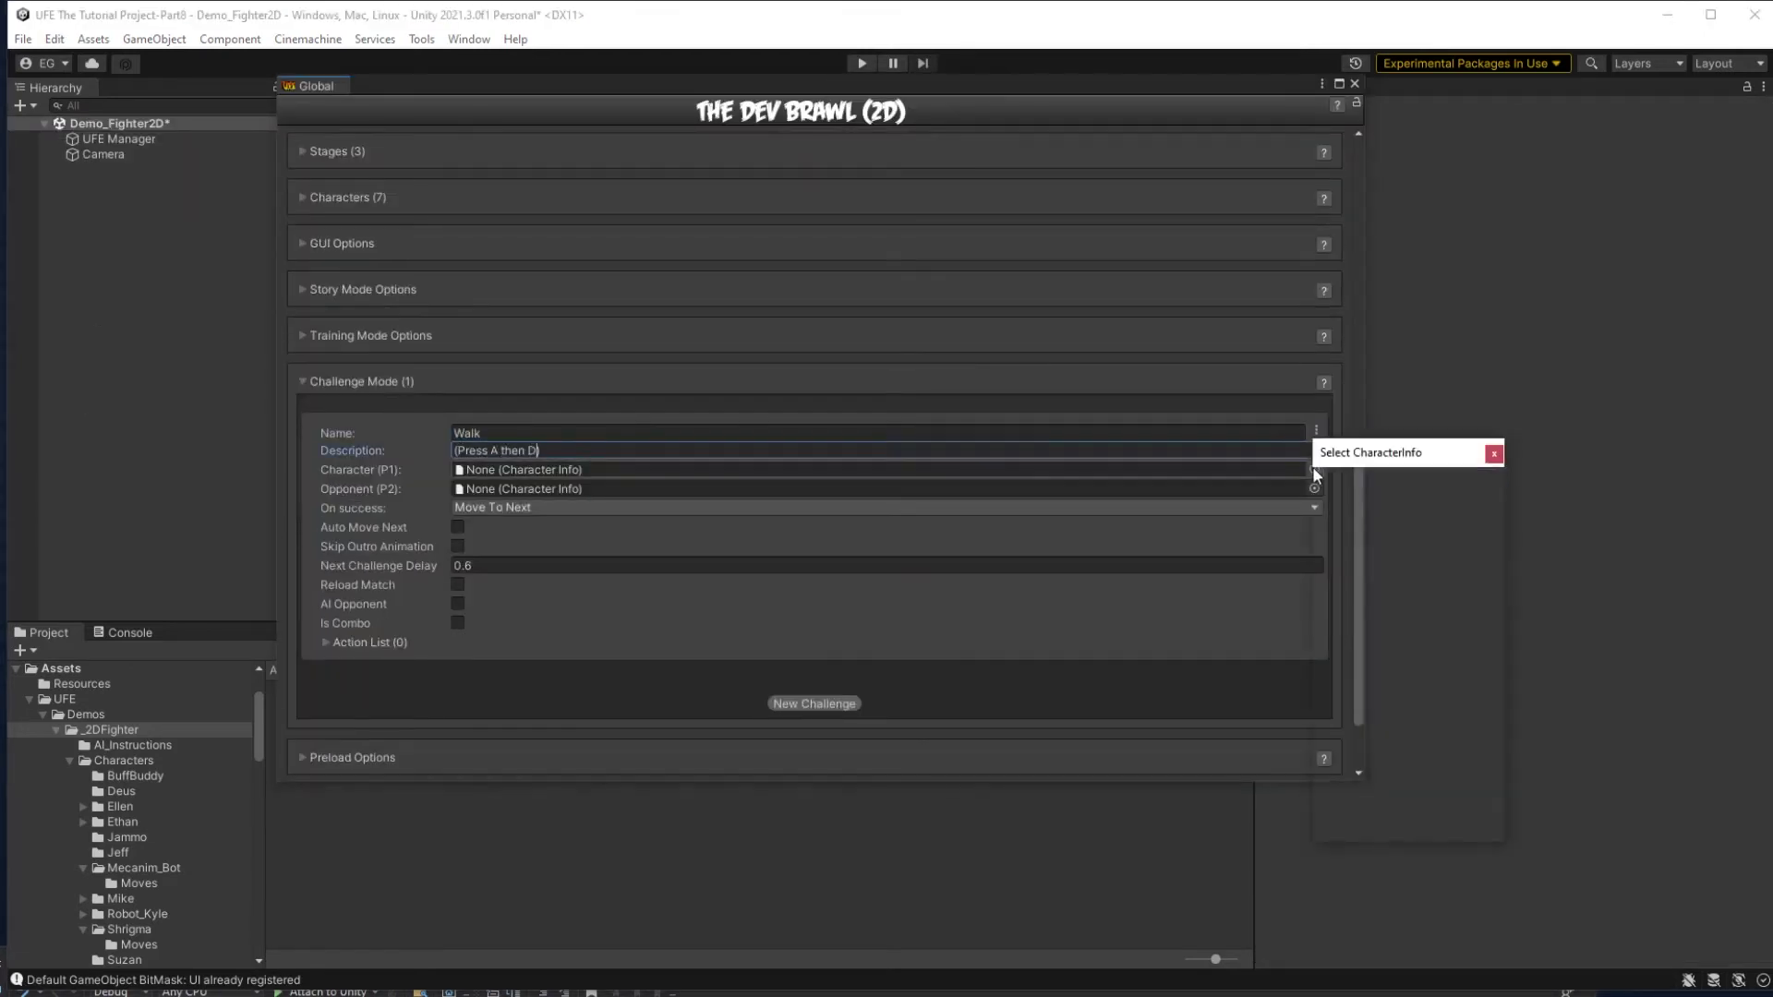
pyautogui.write('jeff')
pyautogui.click(1441, 552)
pyautogui.click(1316, 489)
pyautogui.write('shri')
pyautogui.doubleClick(1366, 568)
pyautogui.click(458, 527)
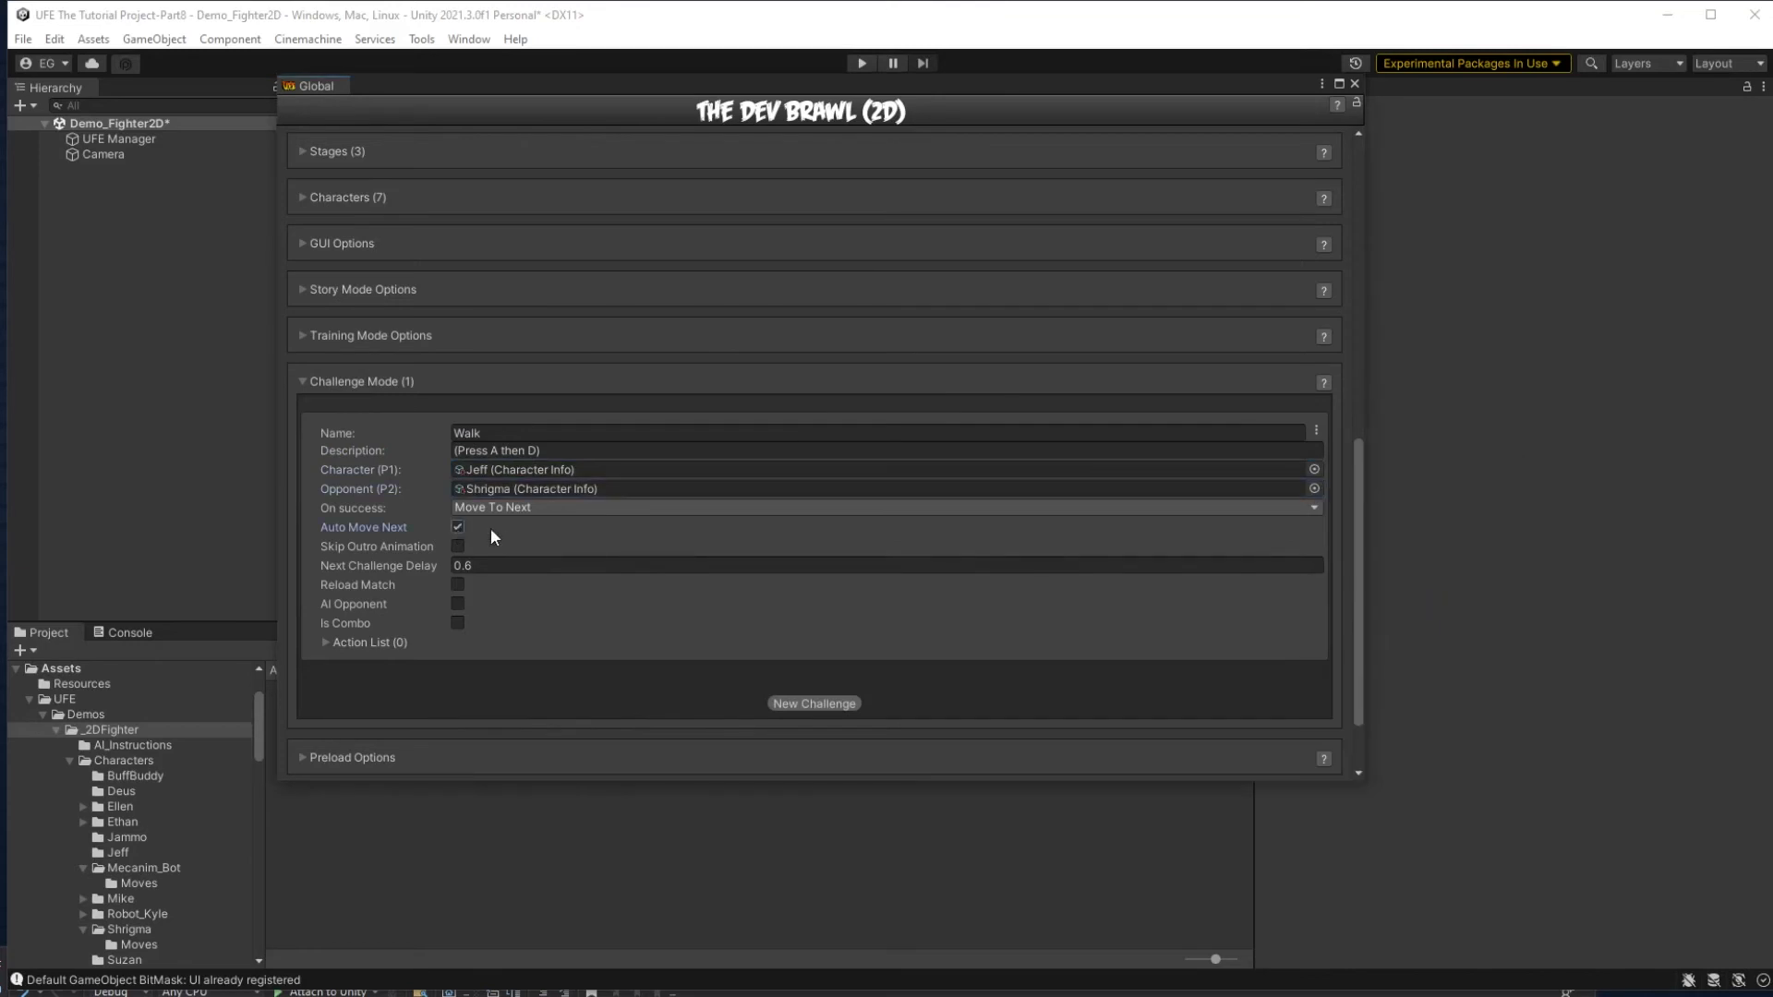
# Give Walk two Basic Move actions: Move Back and Move Forward.
pyautogui.click(327, 643)
pyautogui.scroll(-2, 801, 575)
pyautogui.click(805, 580)
pyautogui.click(545, 572)
pyautogui.click(529, 636)
pyautogui.click(538, 596)
pyautogui.click(542, 71)
pyautogui.click(829, 659)
pyautogui.click(557, 651)
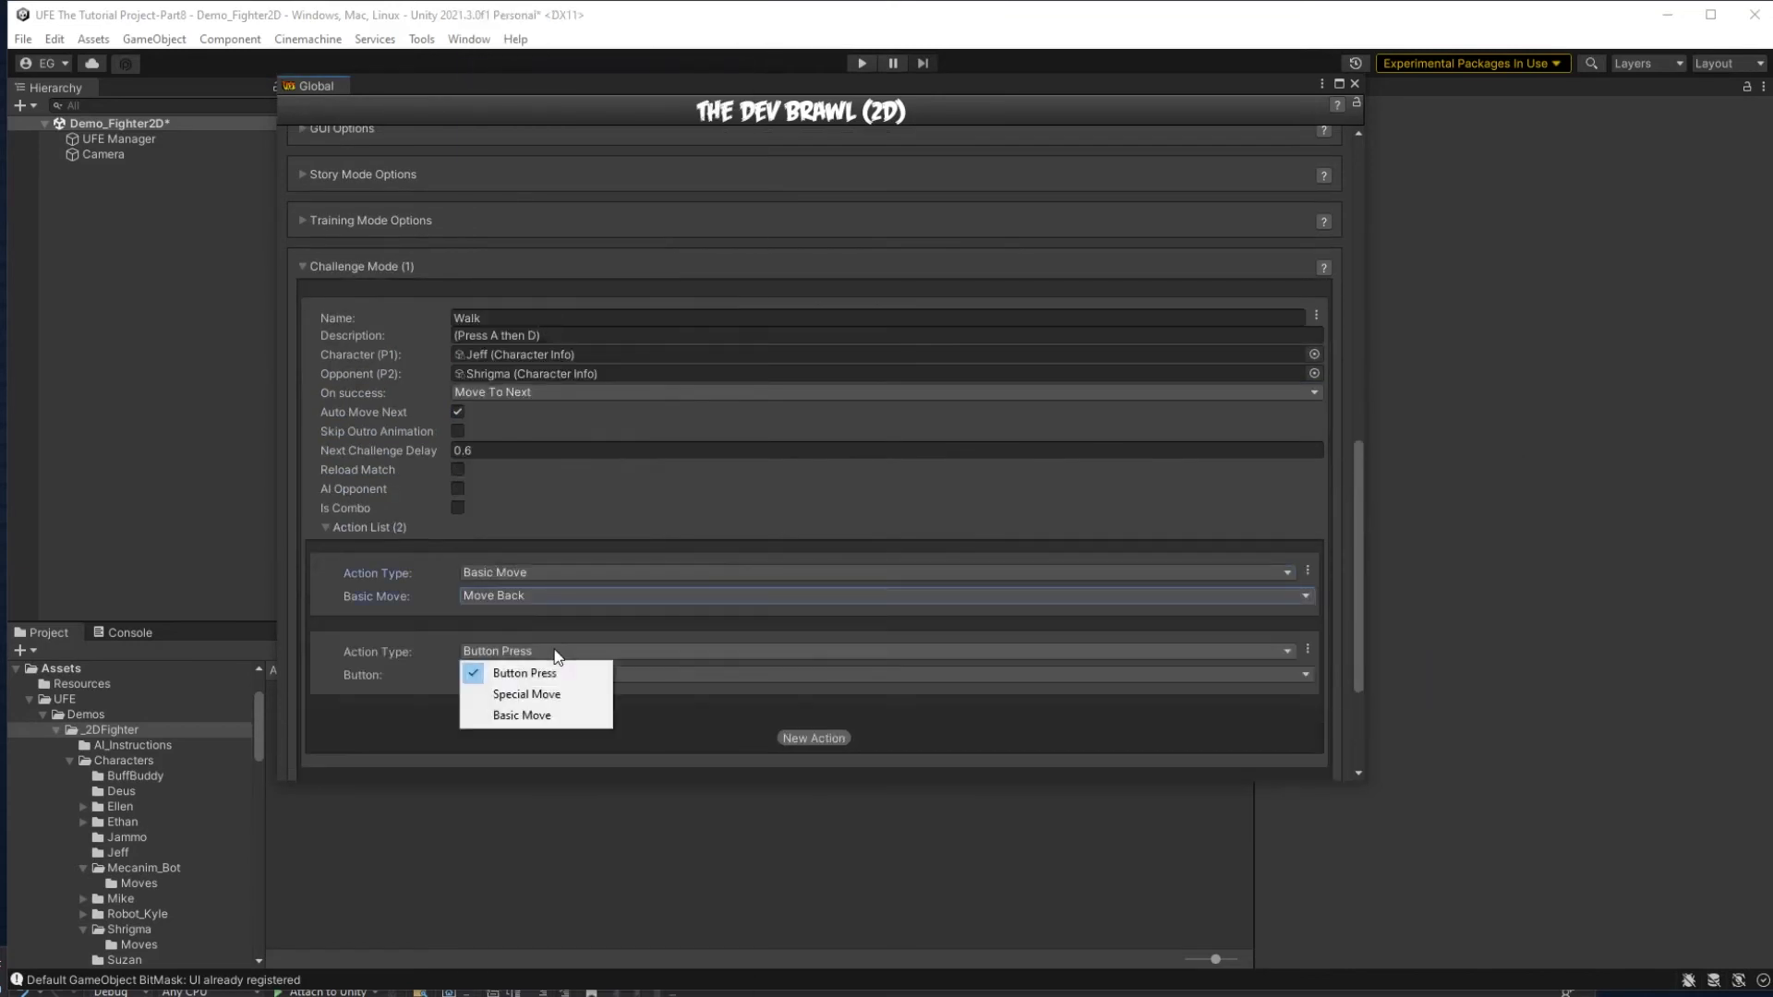
pyautogui.click(546, 715)
pyautogui.click(543, 675)
pyautogui.click(539, 51)
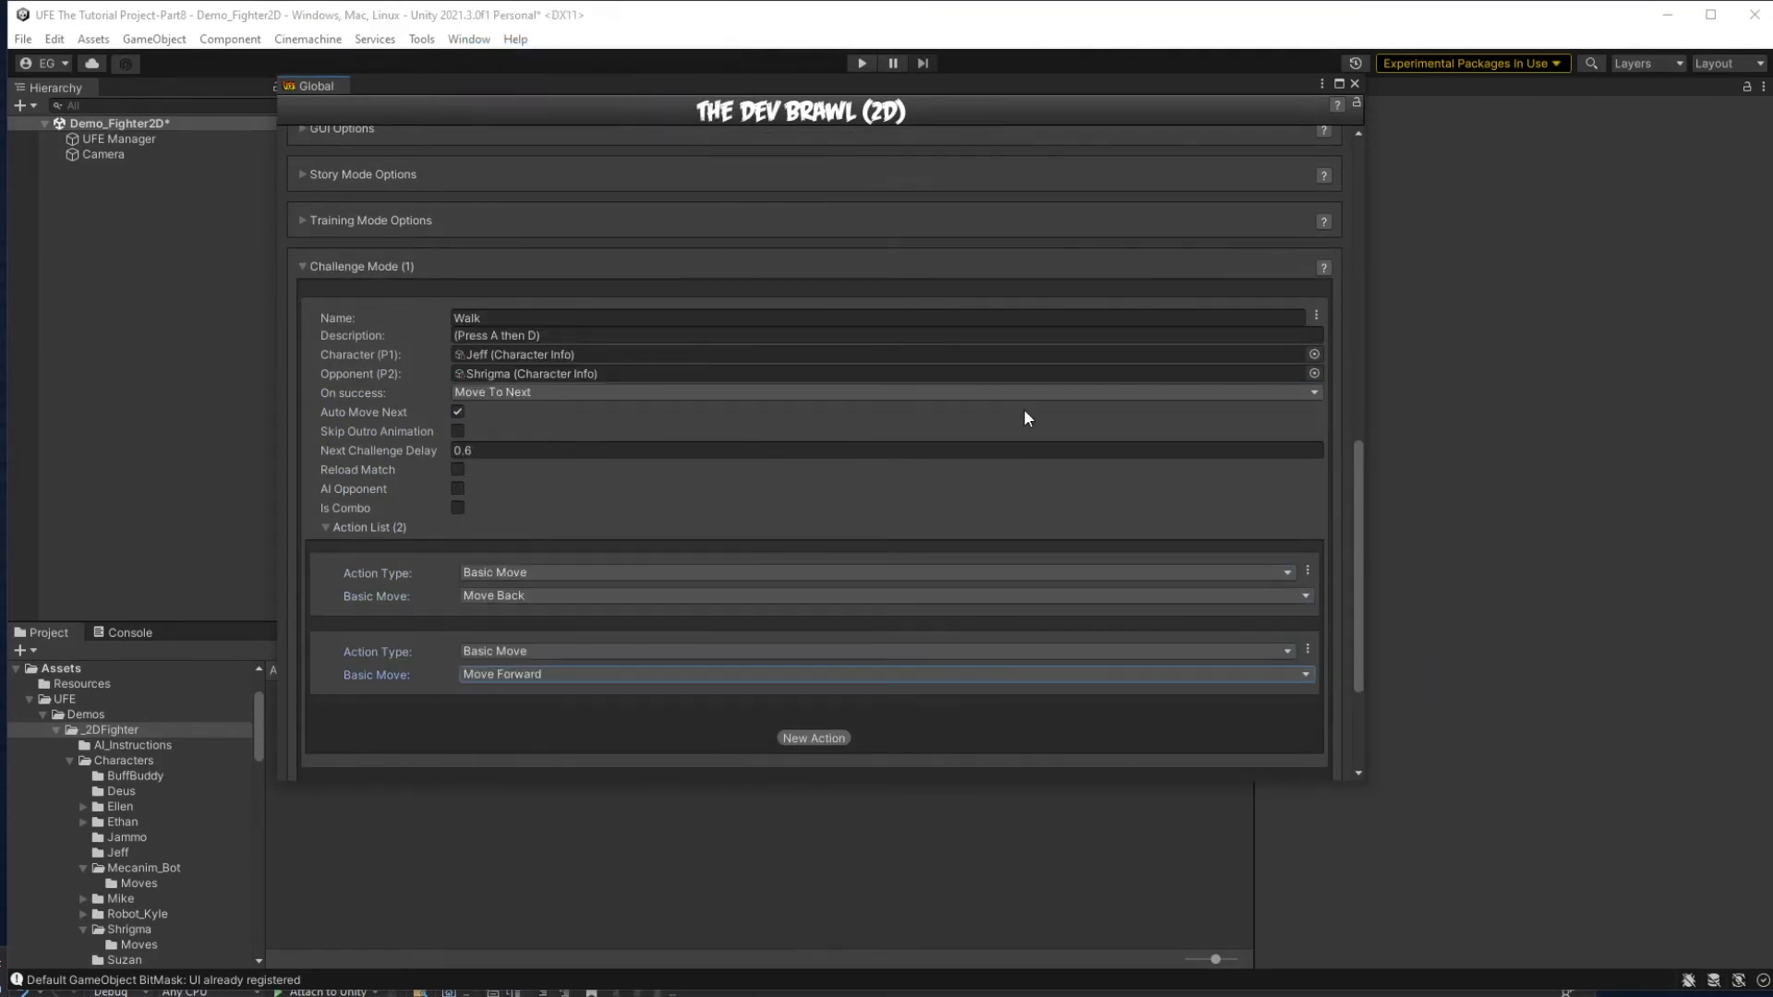
# Duplicate Walk as a Jump challenge with description '(Press W)'.
pyautogui.click(1316, 315)
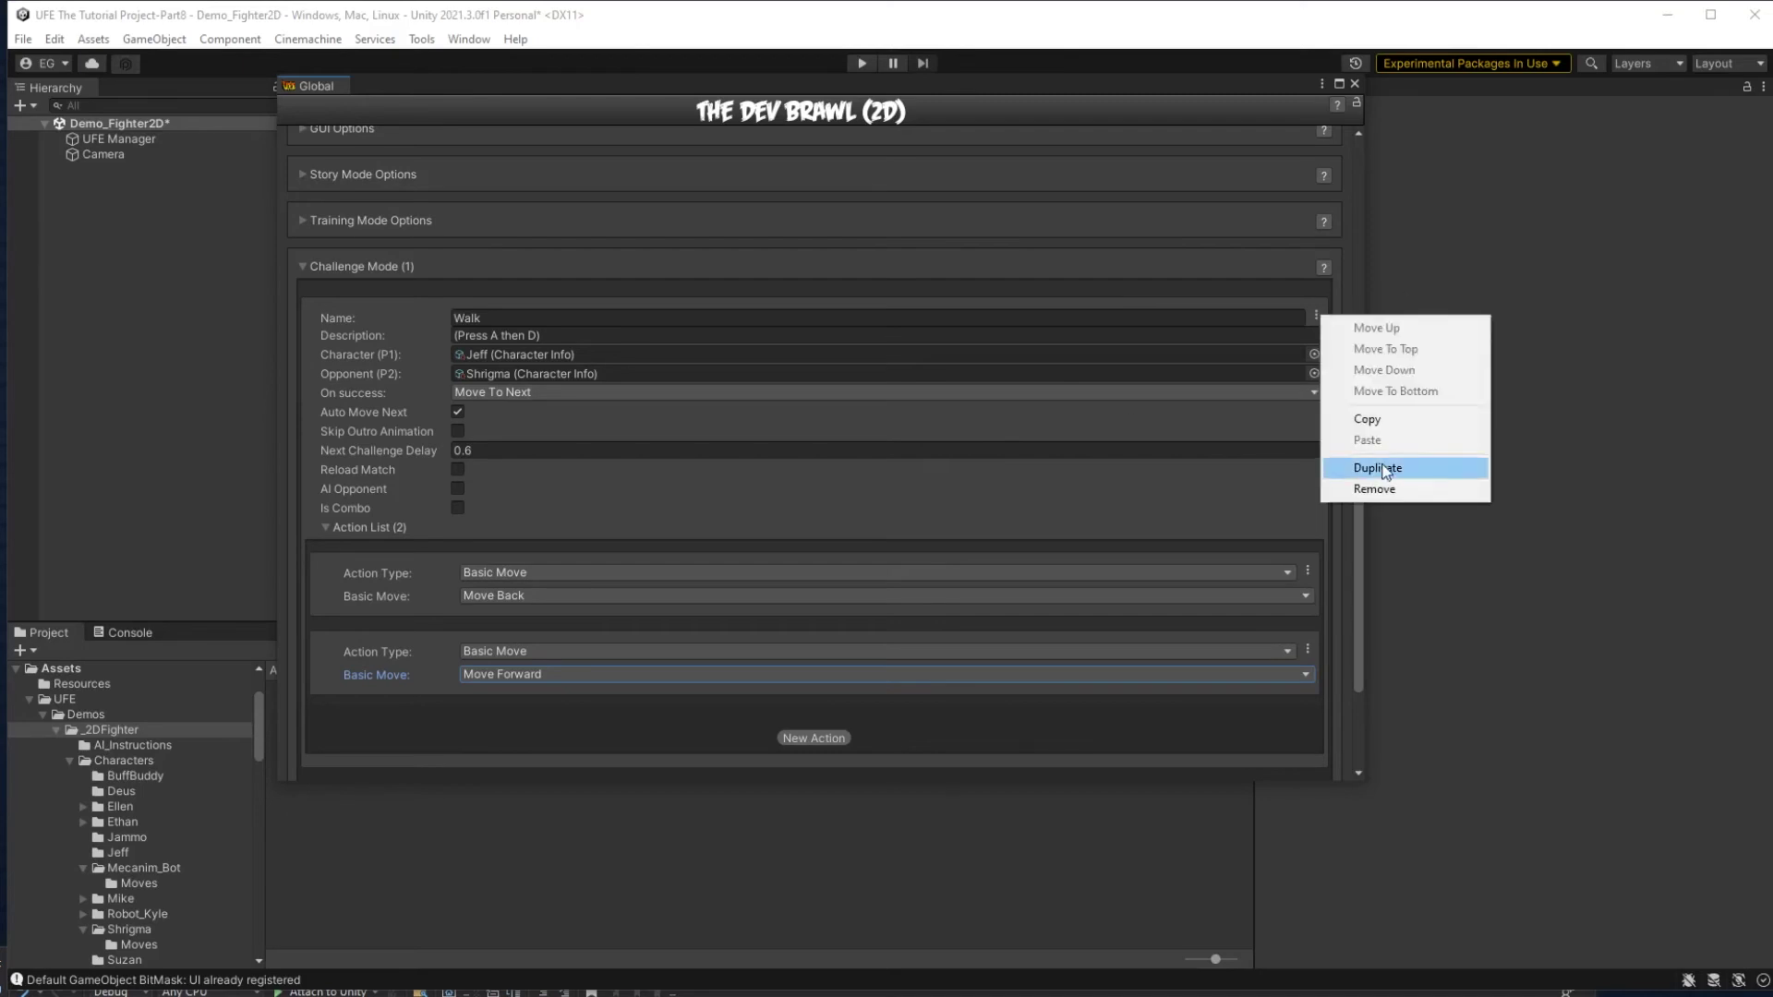
pyautogui.click(1357, 467)
pyautogui.click(522, 464)
pyautogui.write('Jump')
pyautogui.press('Tab')
pyautogui.write('(Press U')
pyautogui.press('BackSpace')
pyautogui.write('W)')
# Reduce Jump to a single Jump Straight basic move action.
pyautogui.scroll(-2, 591, 482)
pyautogui.click(1308, 679)
pyautogui.click(1350, 851)
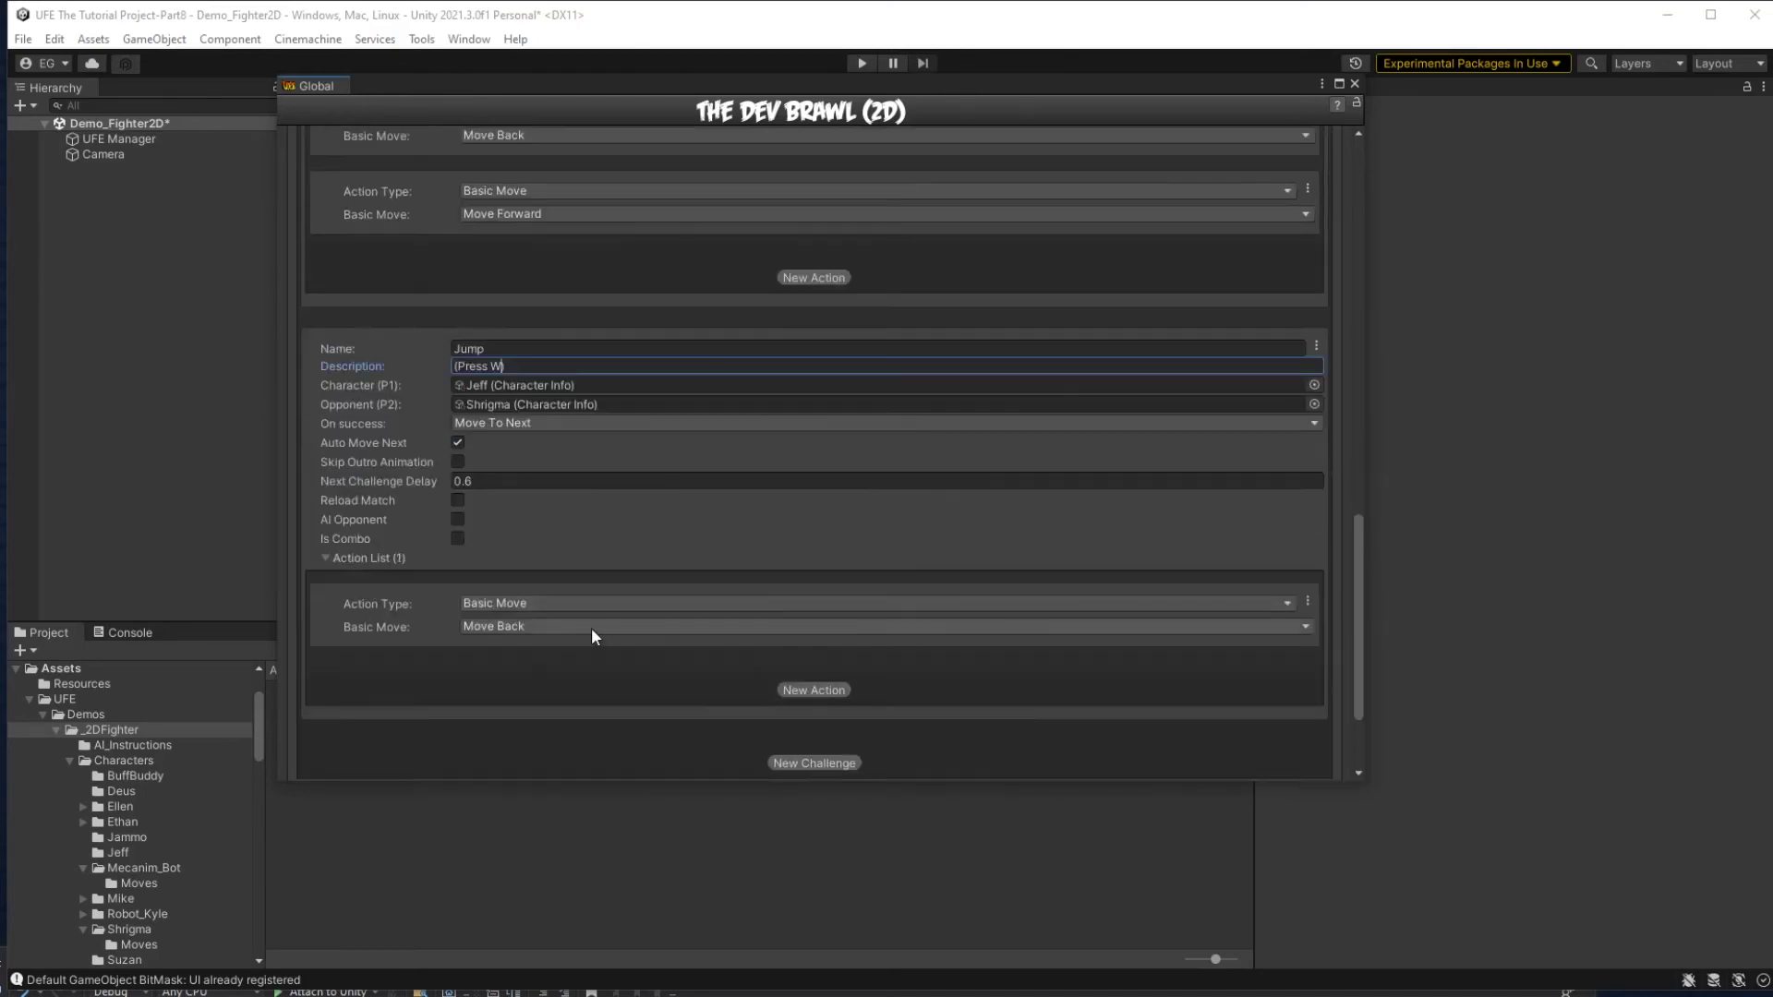
pyautogui.click(587, 626)
pyautogui.click(574, 133)
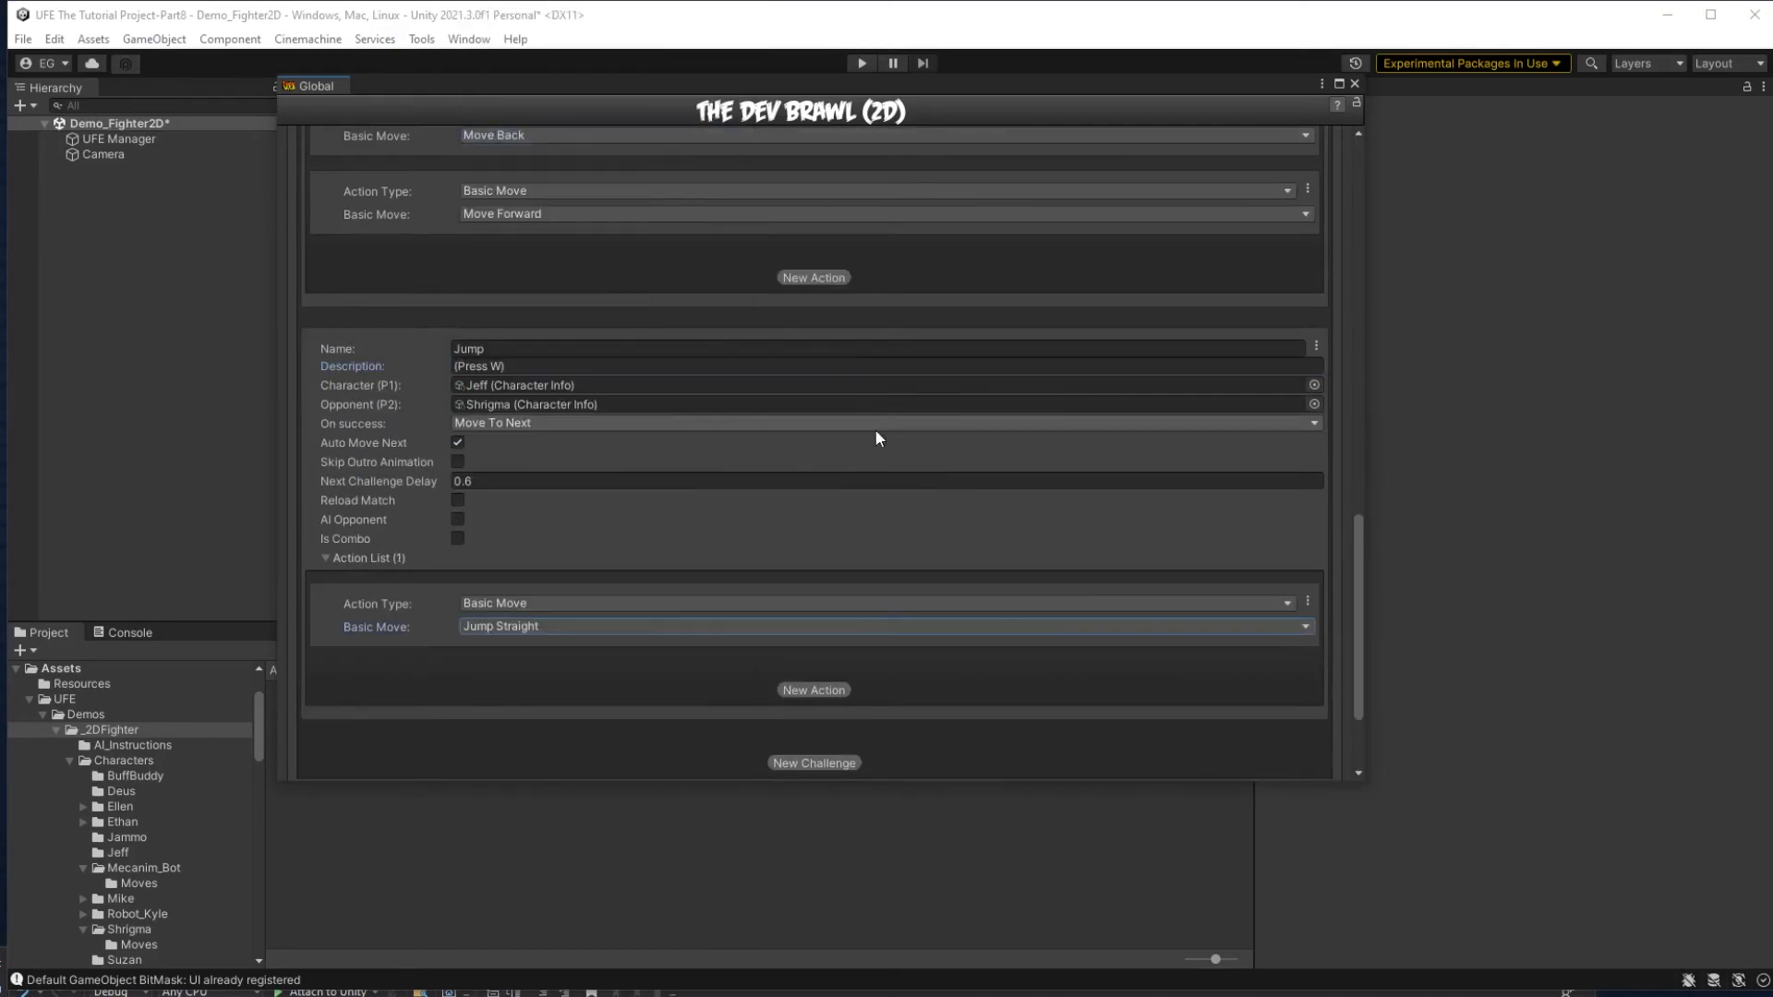
# Duplicate Jump as 'Light Puch' with description '(Press T)' and a Special Move action.
pyautogui.click(1315, 346)
pyautogui.click(1357, 499)
pyautogui.click(528, 591)
pyautogui.write('Light Puch')
pyautogui.press('Tab')
pyautogui.write('(Press T)')
pyautogui.click(506, 613)
pyautogui.click(506, 657)
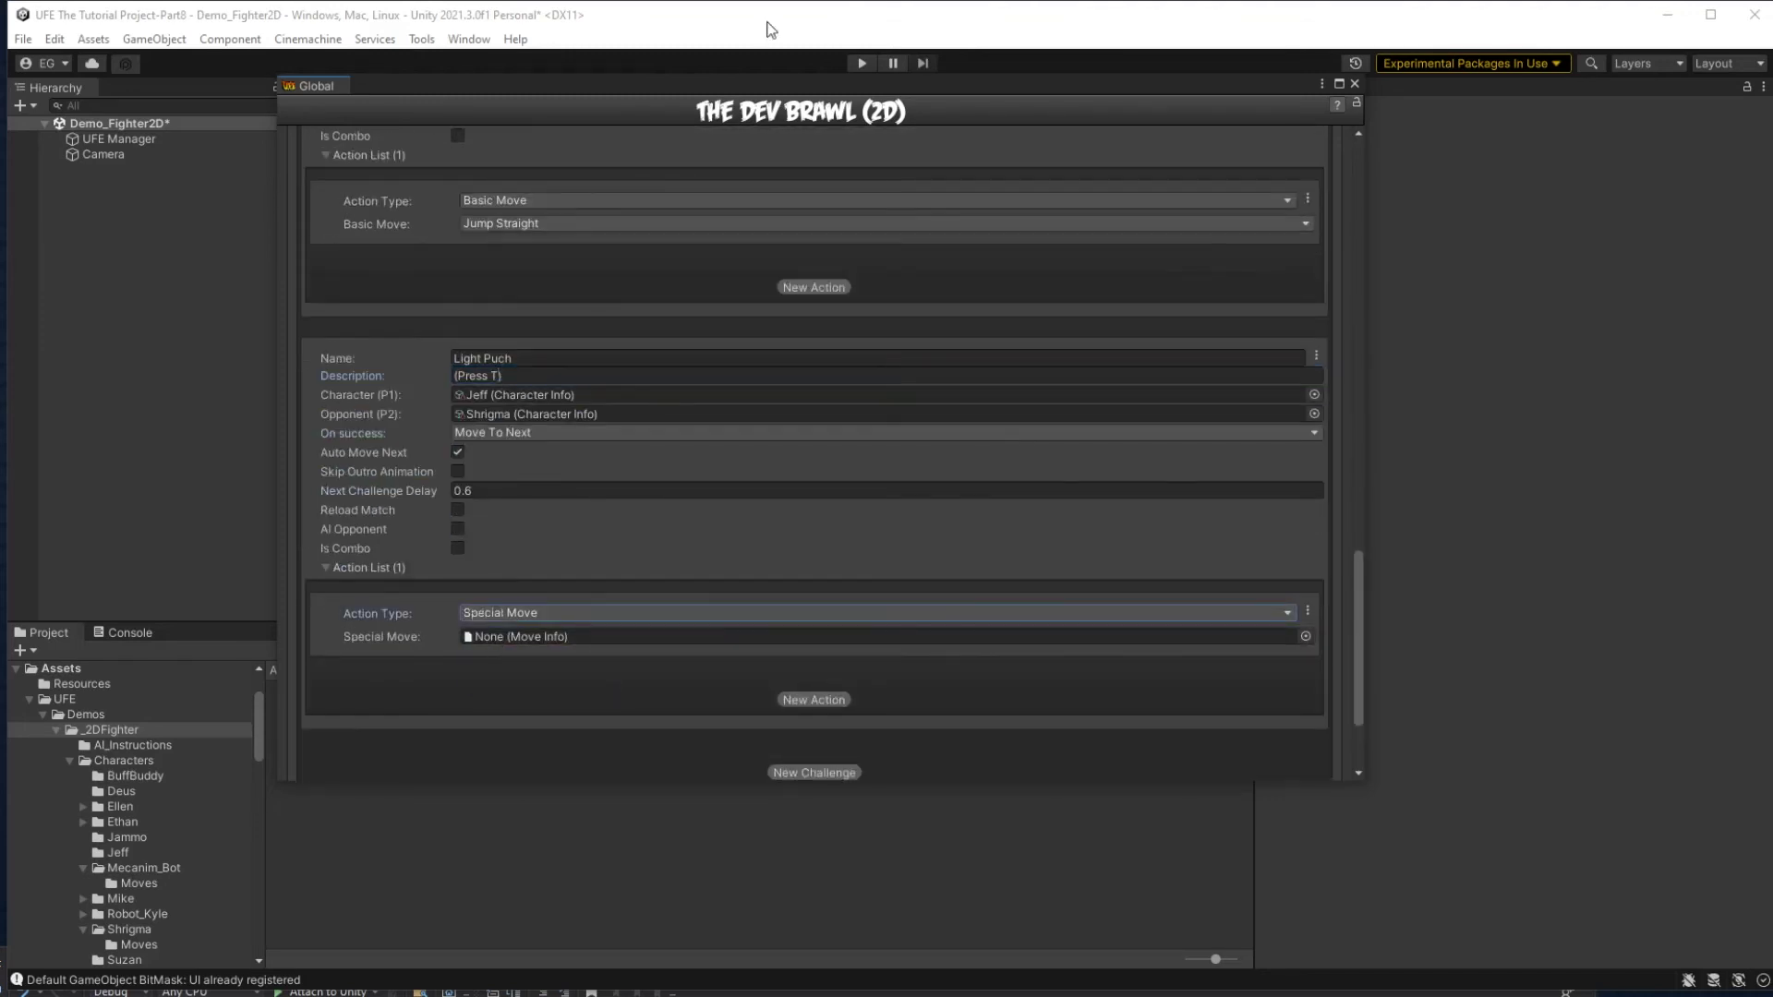
# Assign PunchStandingLight as the Light Puch challenge's special move.
pyautogui.moveTo(709, 90); pyautogui.dragTo(1247, 81)
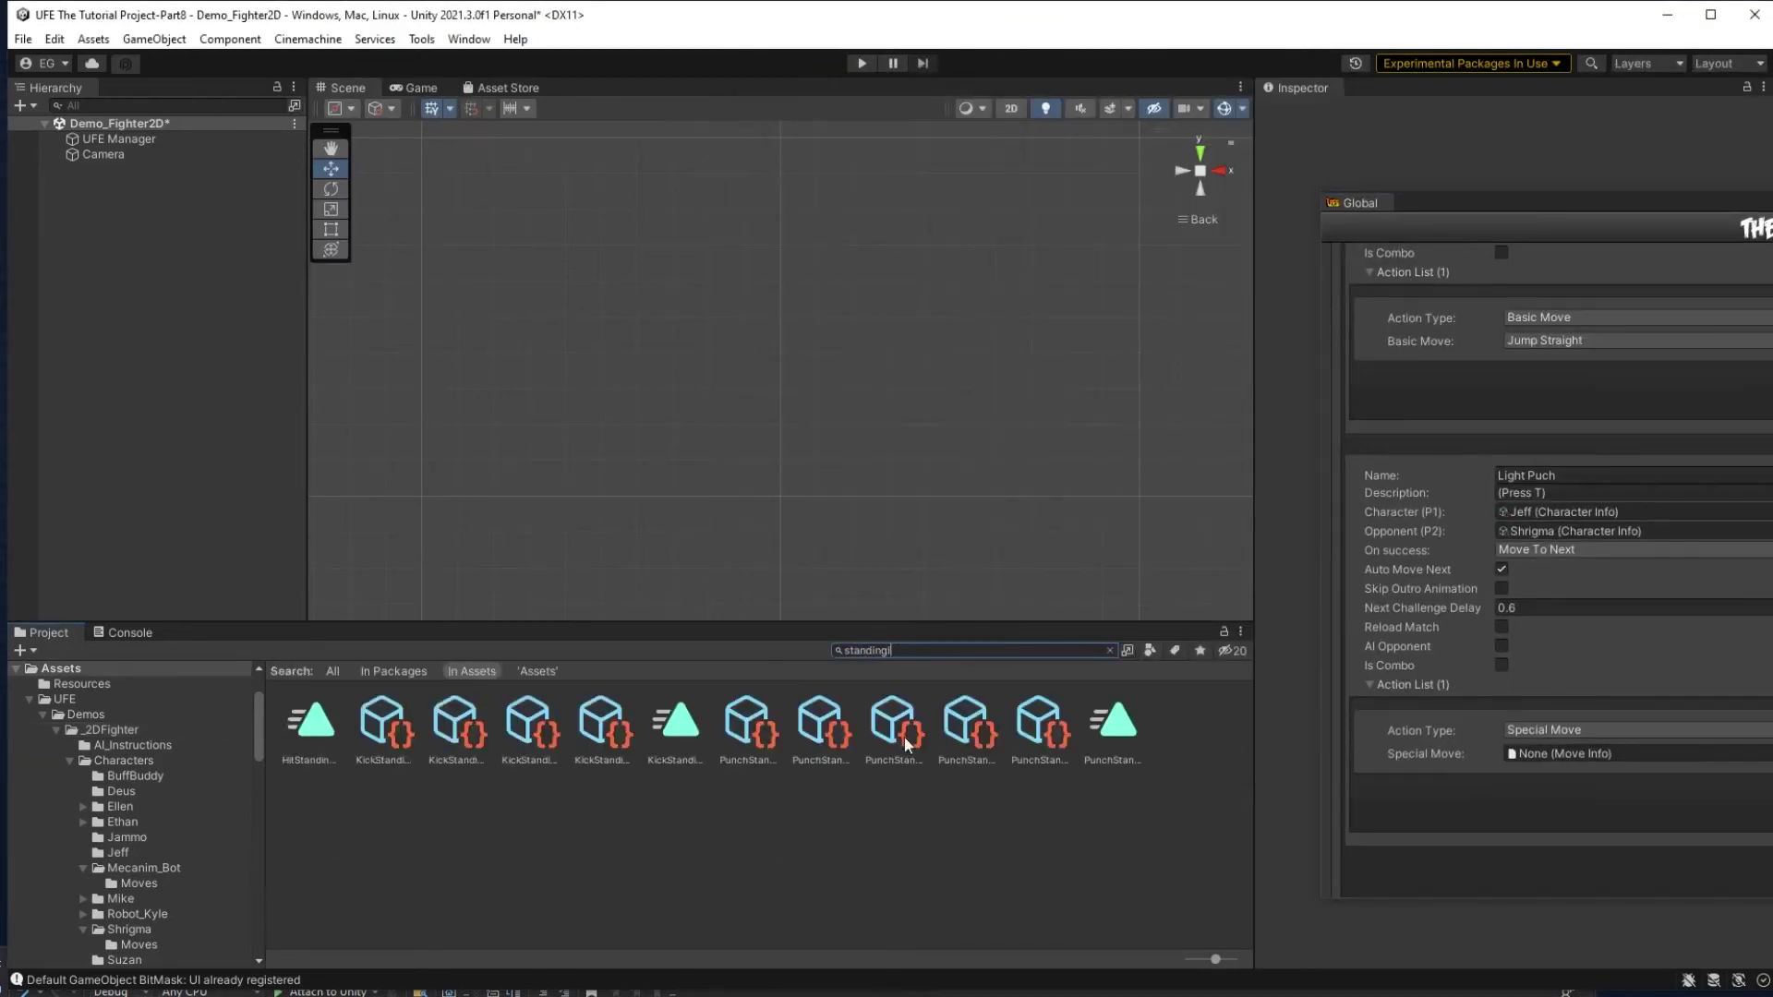
pyautogui.click(819, 730)
pyautogui.moveTo(1530, 188); pyautogui.dragTo(1122, 175)
pyautogui.moveTo(825, 729); pyautogui.dragTo(1224, 682)
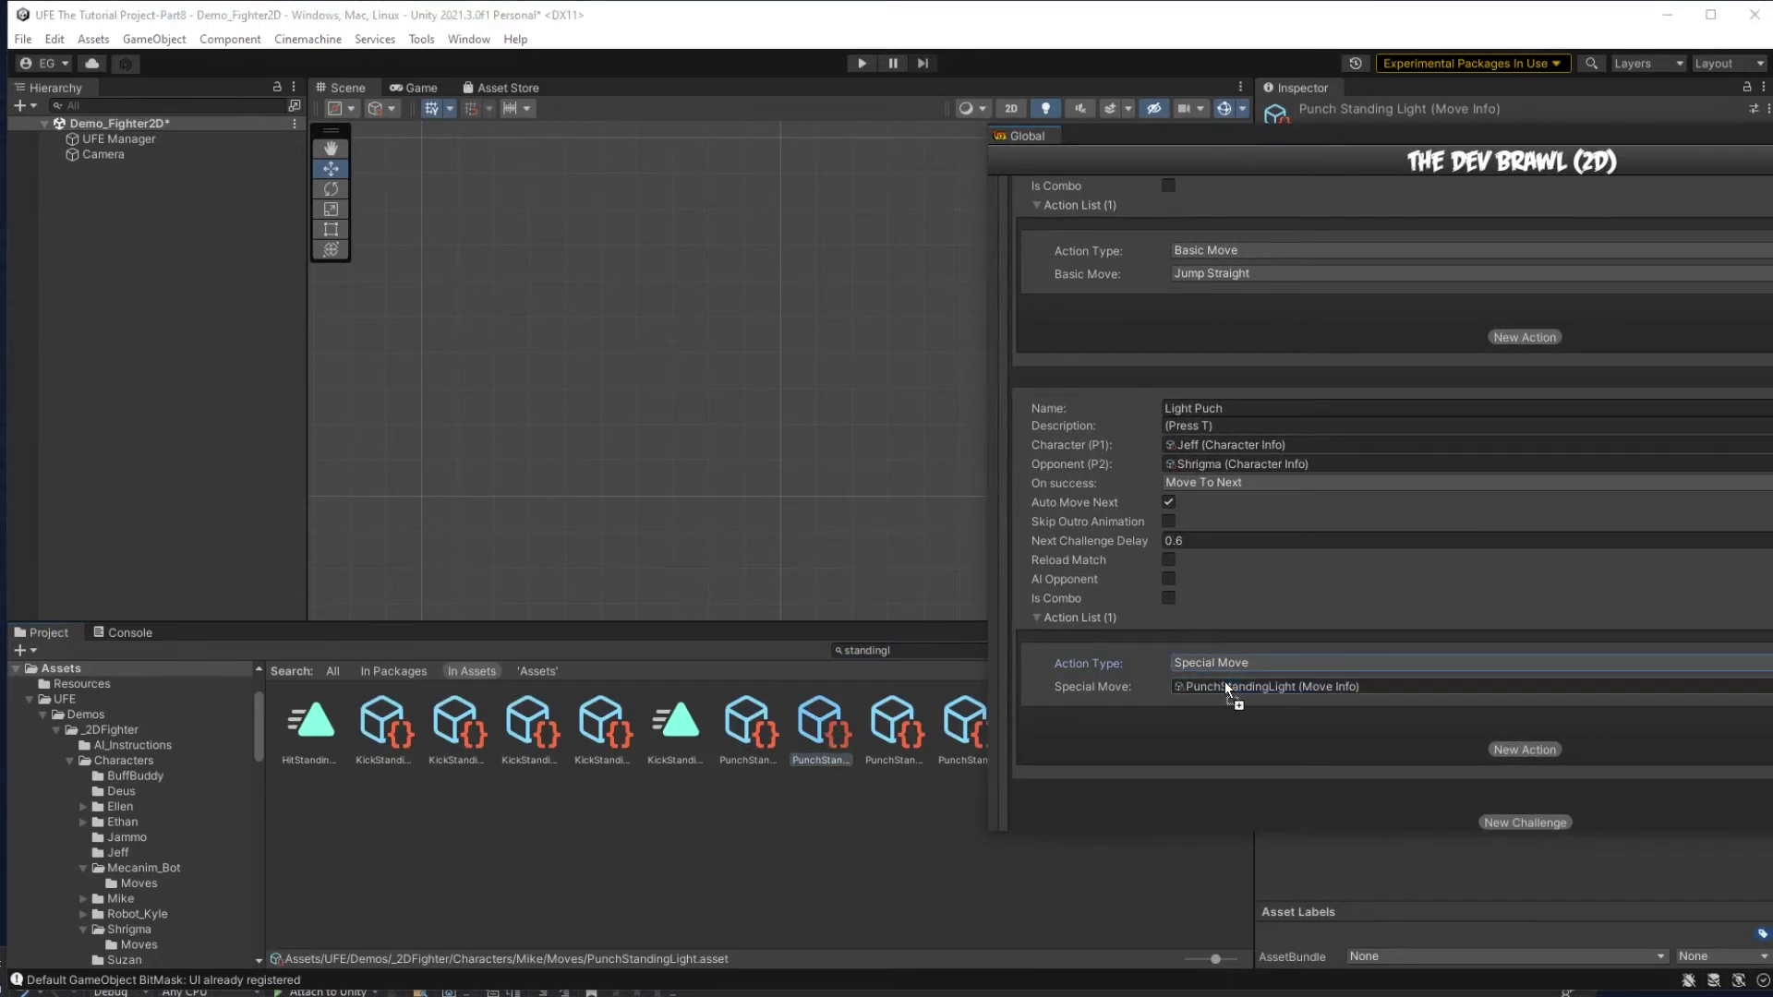
# Duplicate Light Puch as Fireball, '(Press S, D, then T)', with FireBallLight as special move.
pyautogui.click(1415, 371)
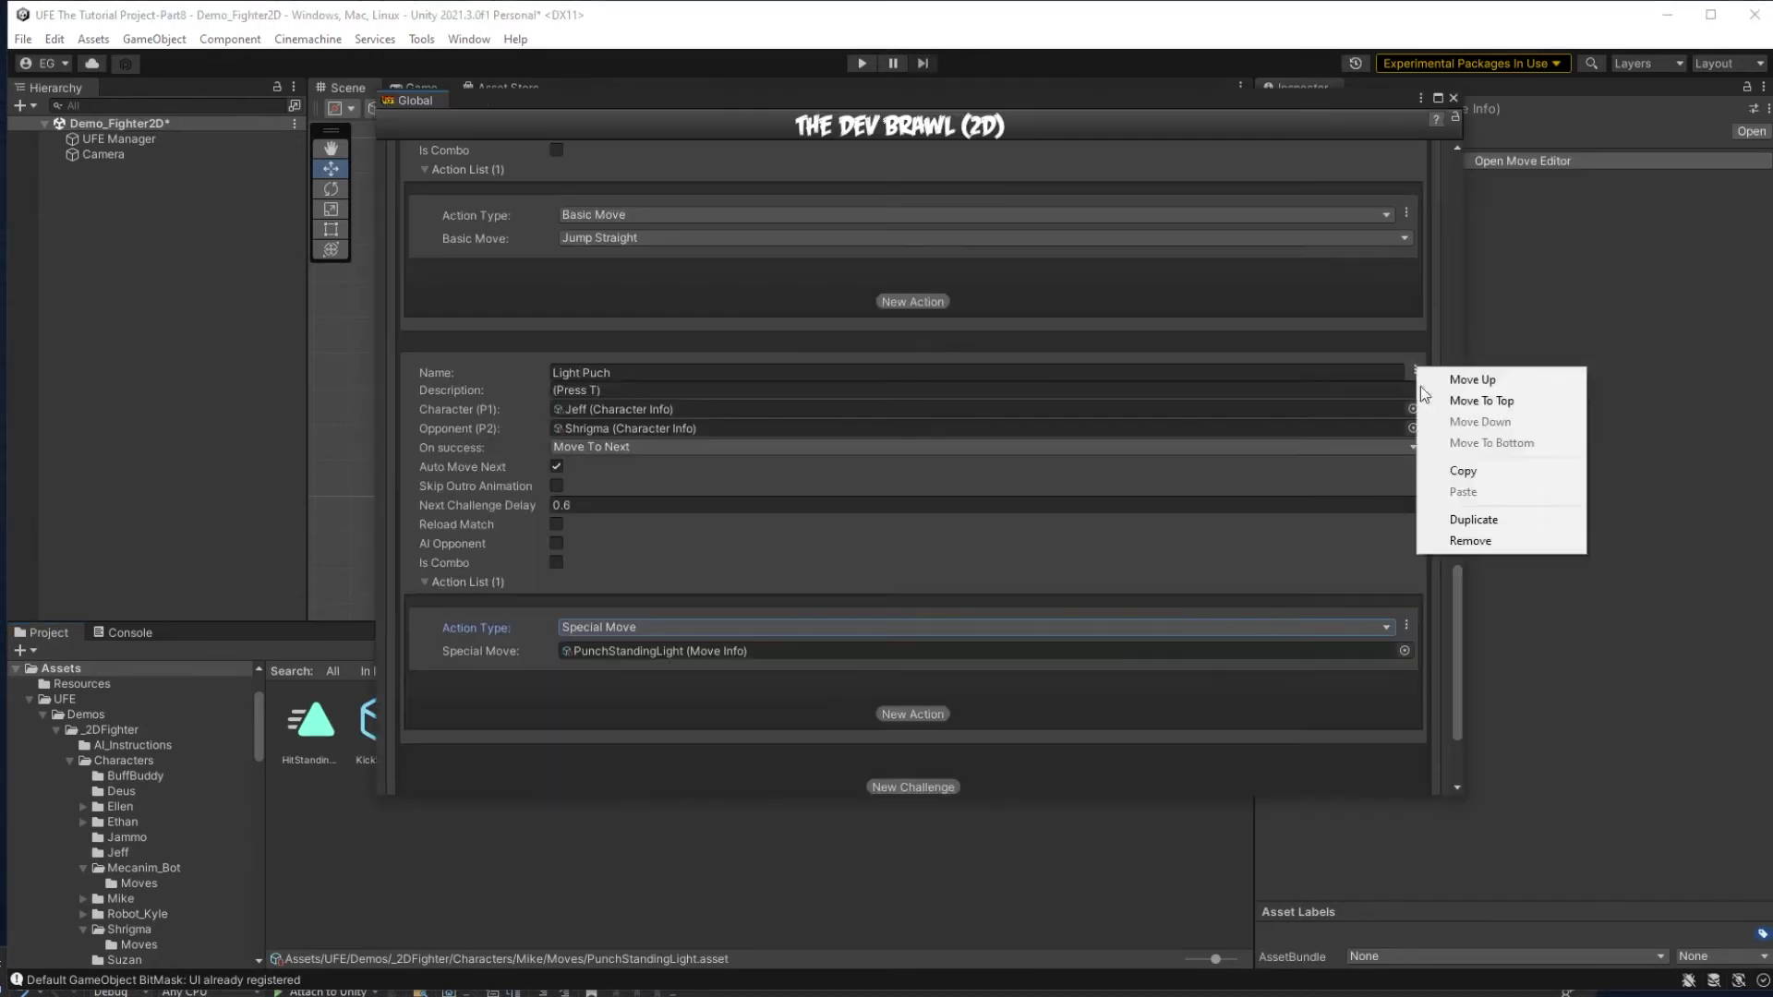
pyautogui.click(1472, 519)
pyautogui.scroll(-3, 665, 522)
pyautogui.click(626, 437)
pyautogui.write('Fireball')
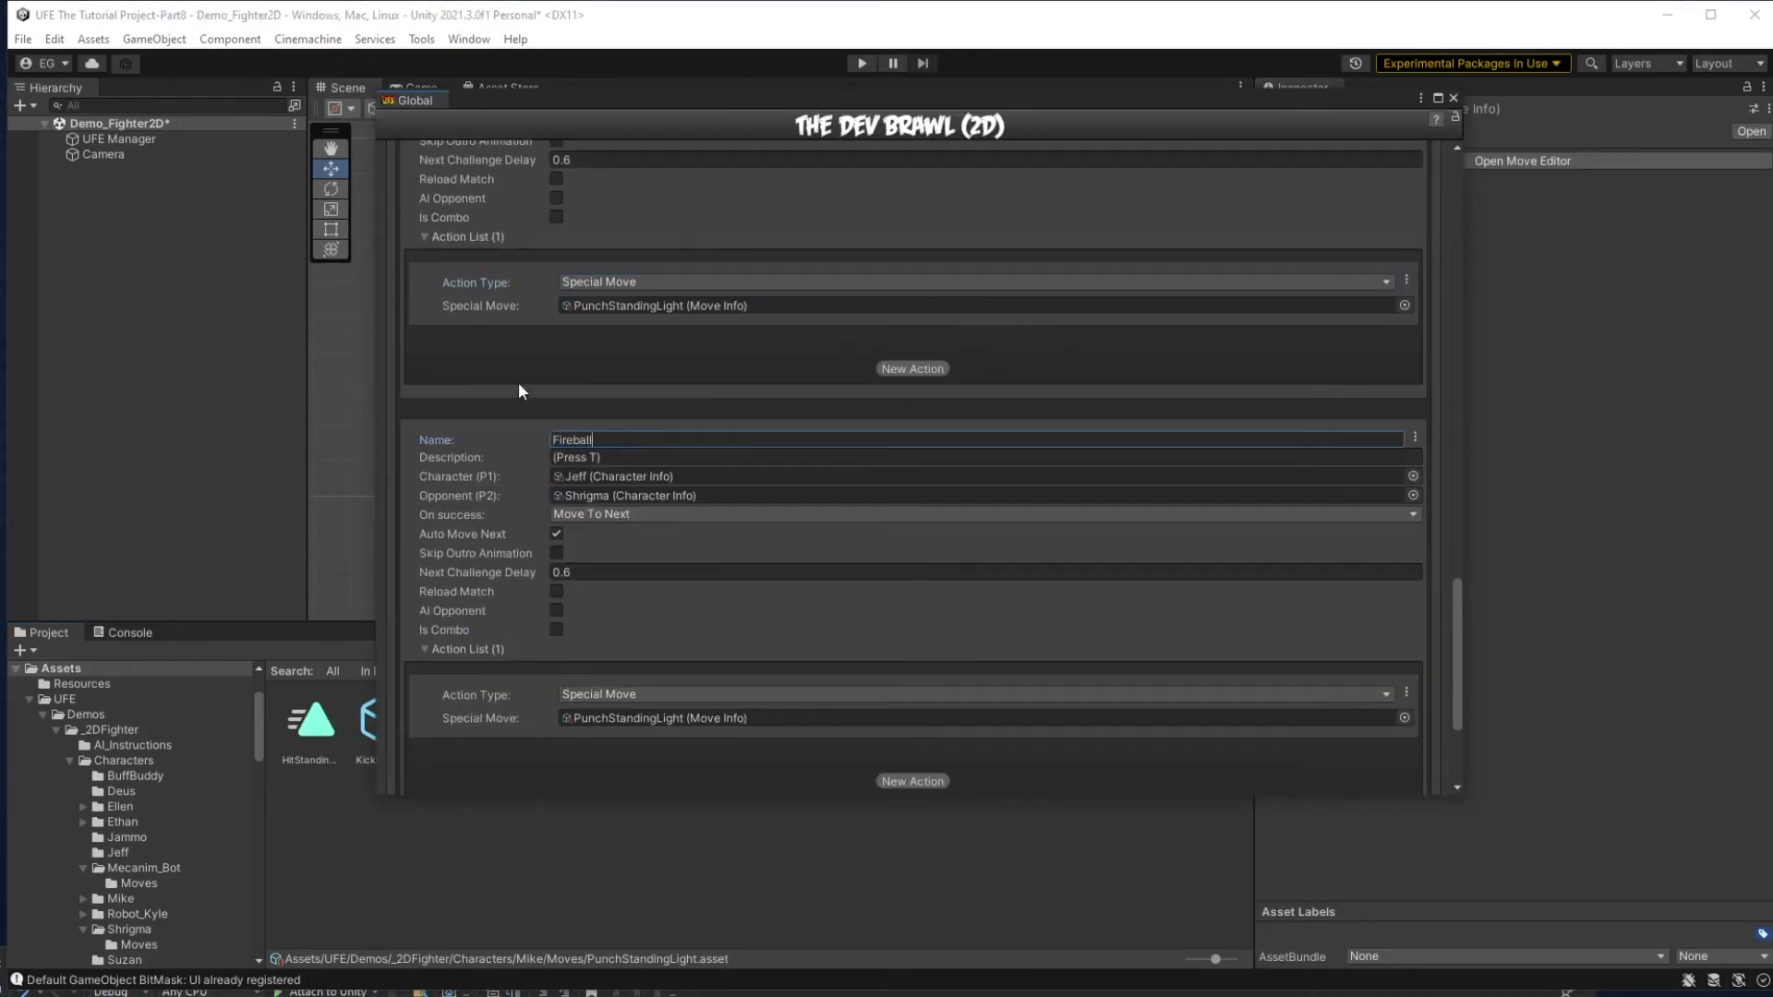
pyautogui.click(591, 458)
pyautogui.write('S, D, then')
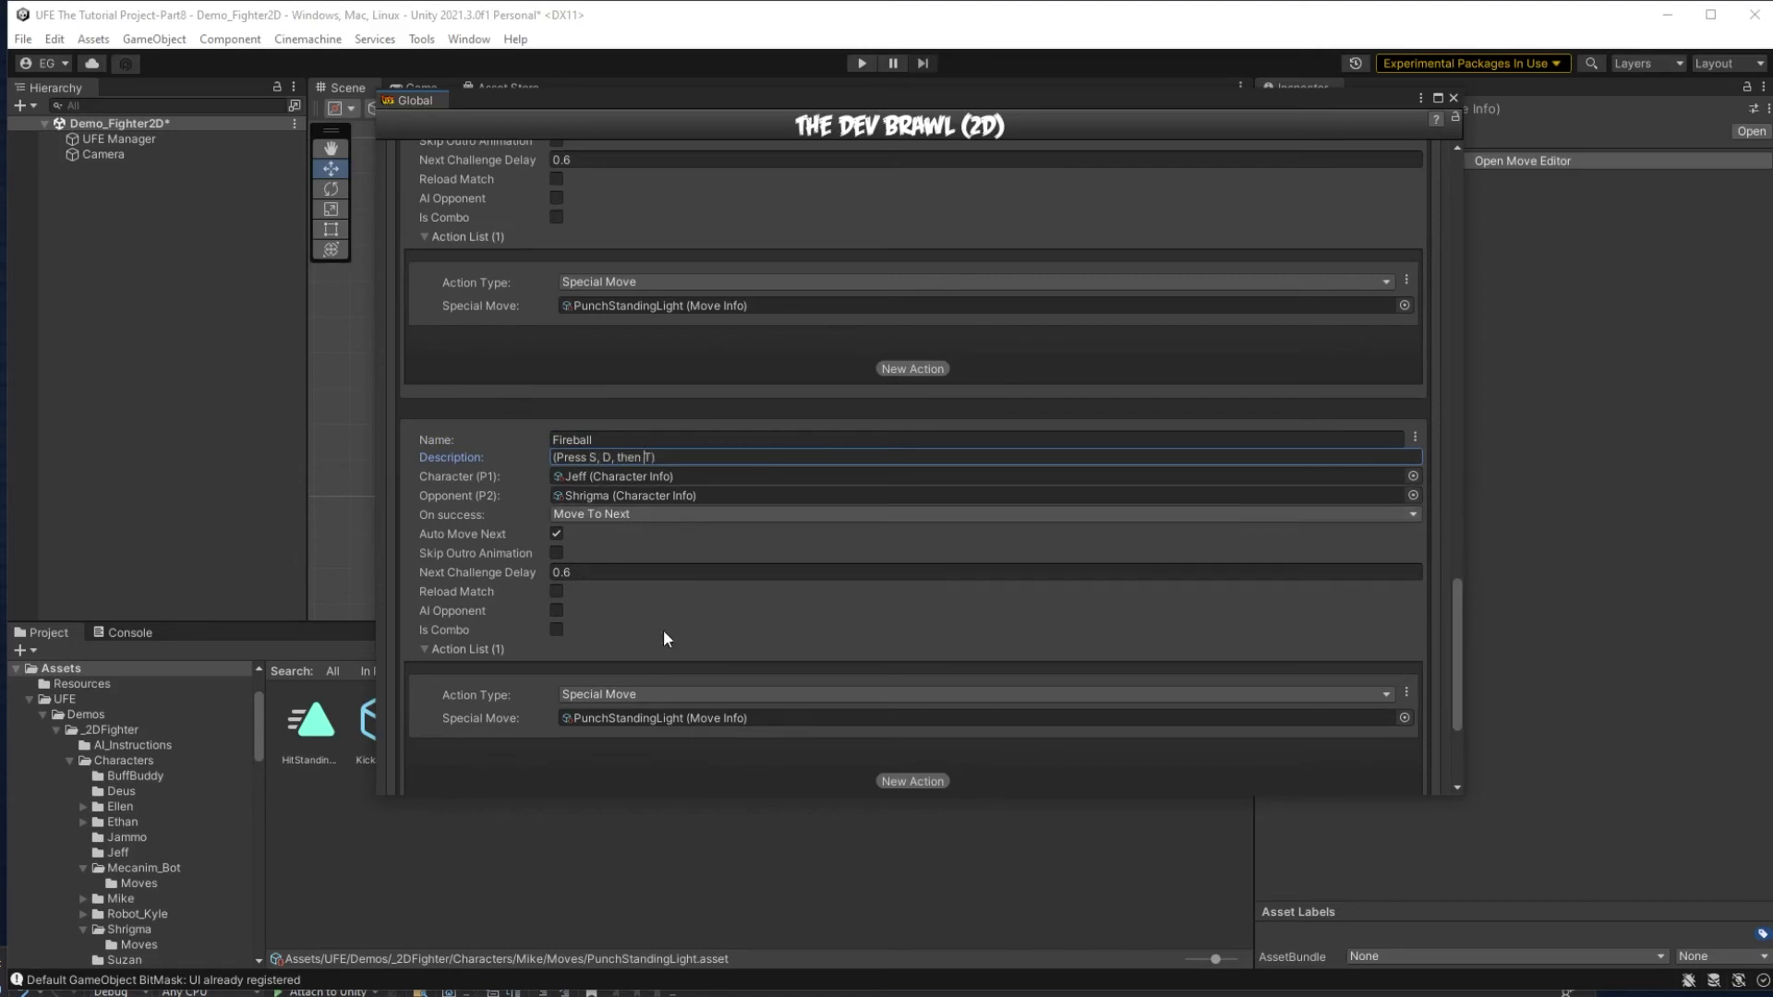
pyautogui.moveTo(866, 737); pyautogui.dragTo(1025, 678)
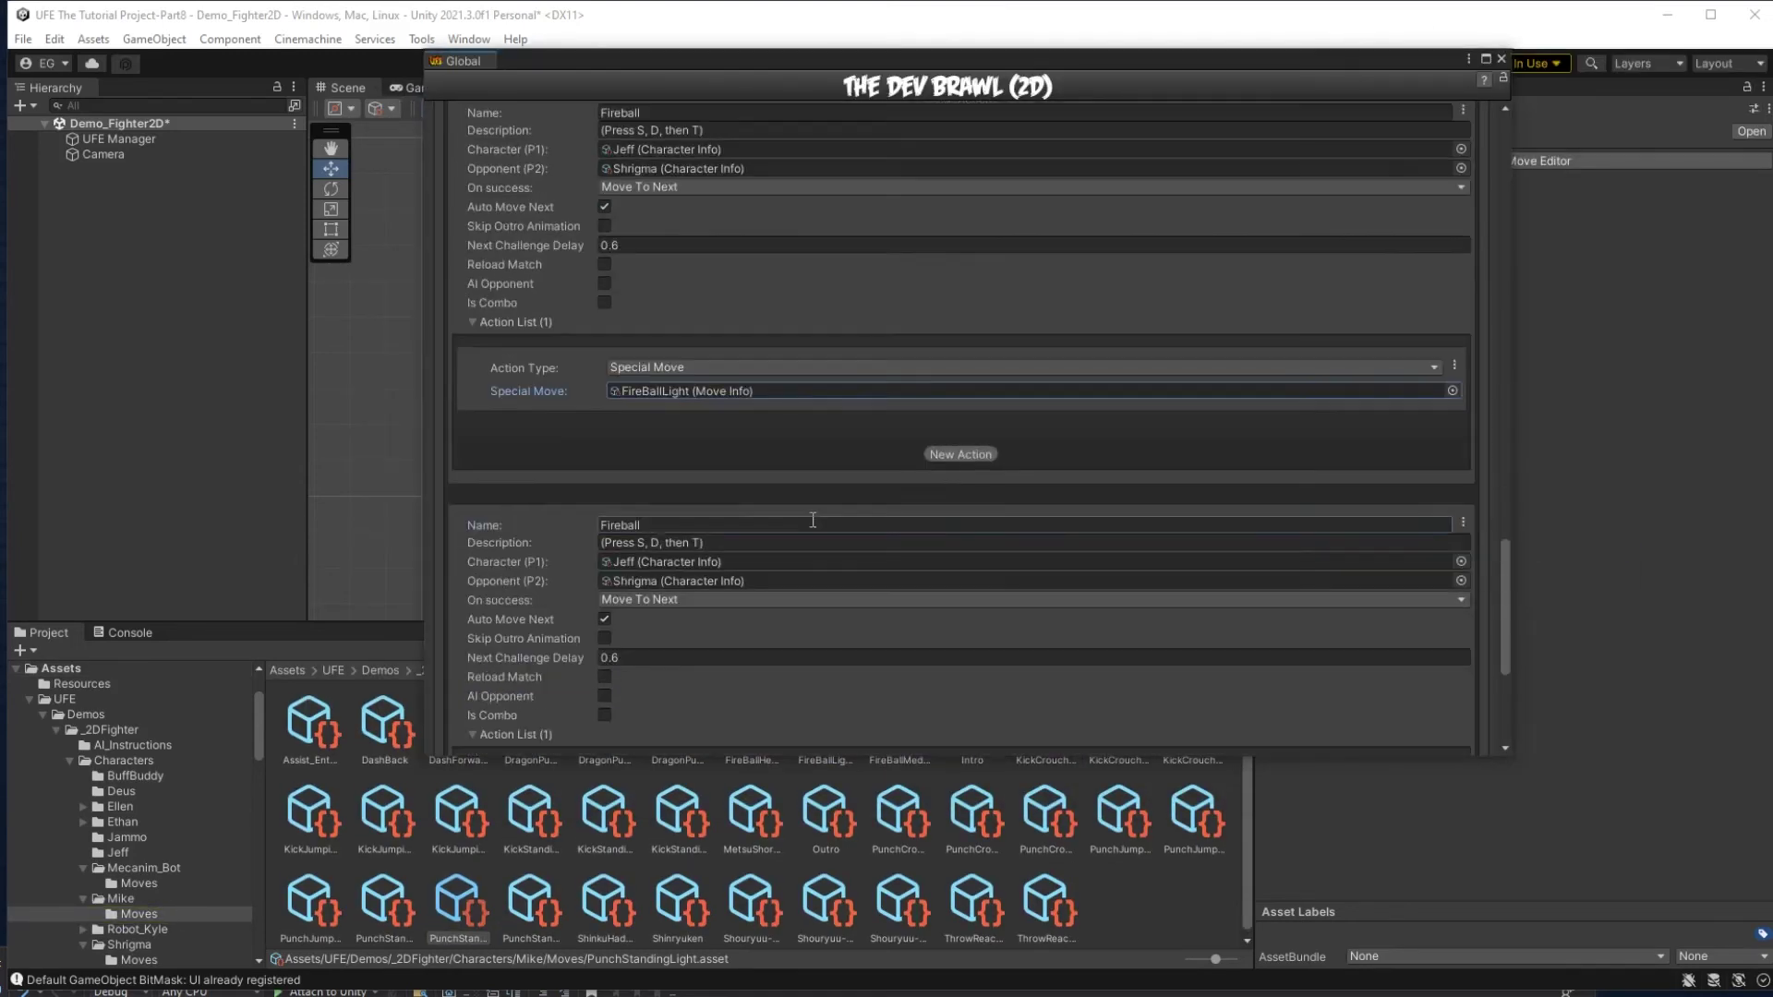
# Name the challenge Basic Combo with PunchJumpingLight then PunchStandingLight special move actions.
pyautogui.write('Basic Combo')
pyautogui.press('Tab')
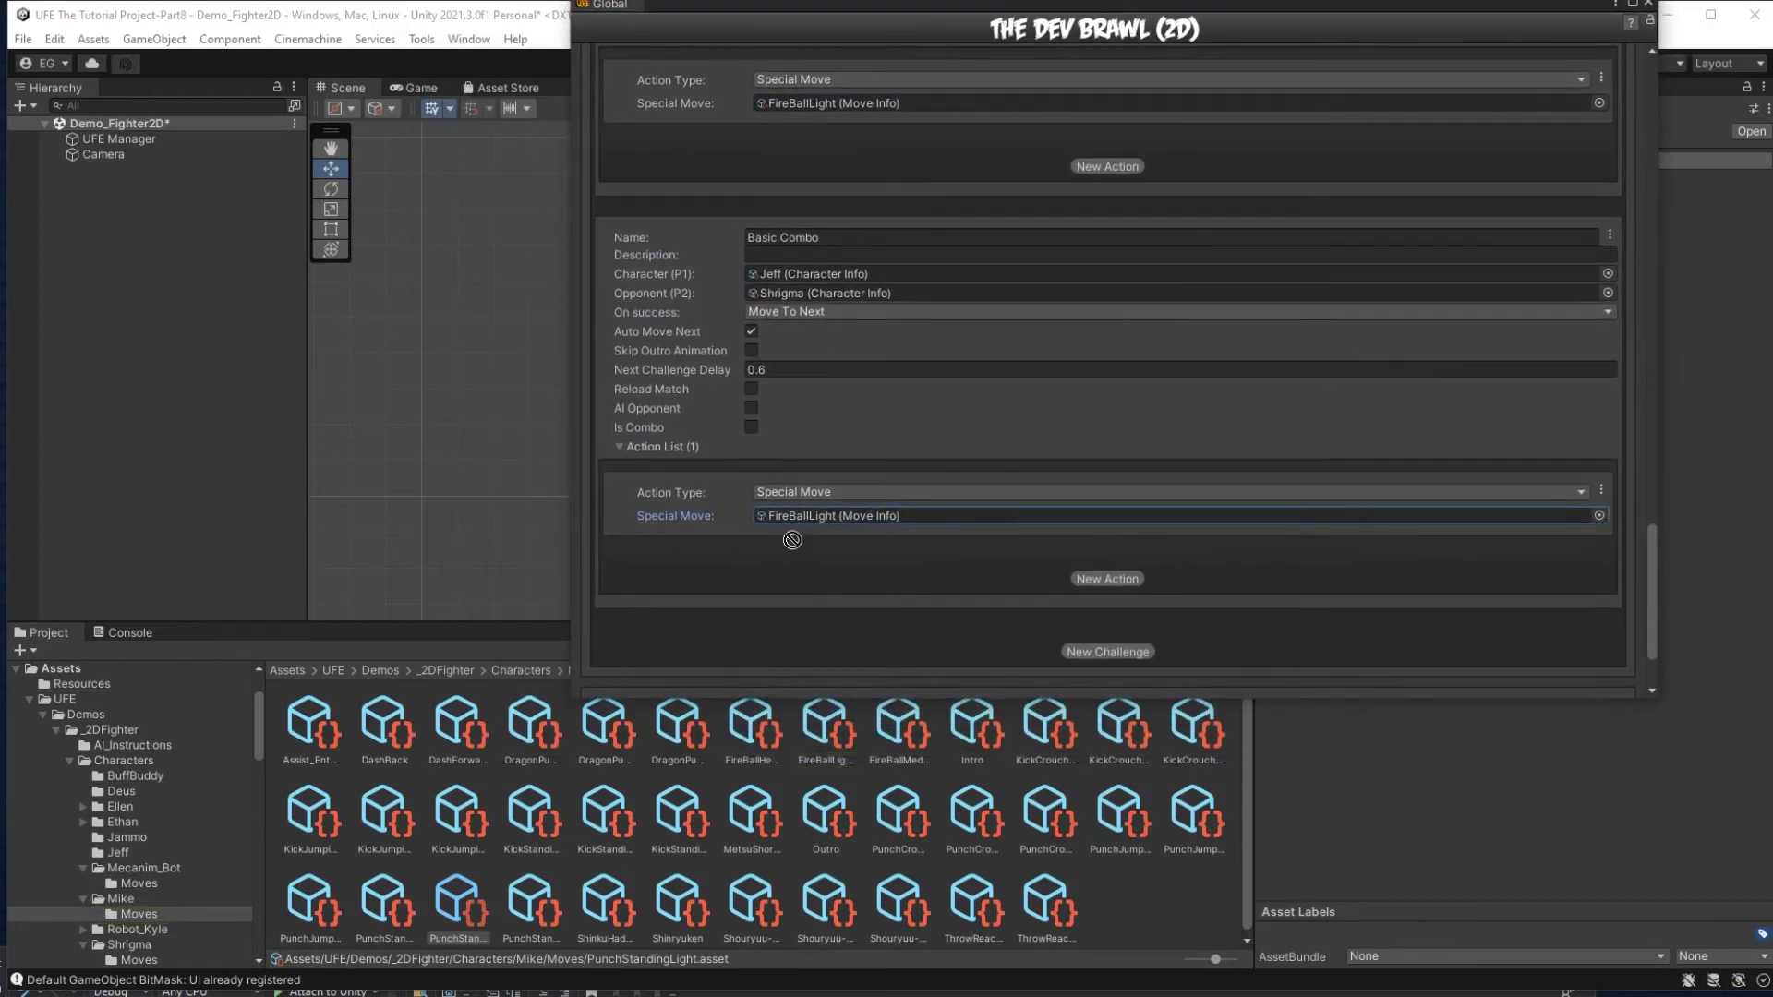
pyautogui.moveTo(1194, 812); pyautogui.dragTo(849, 515)
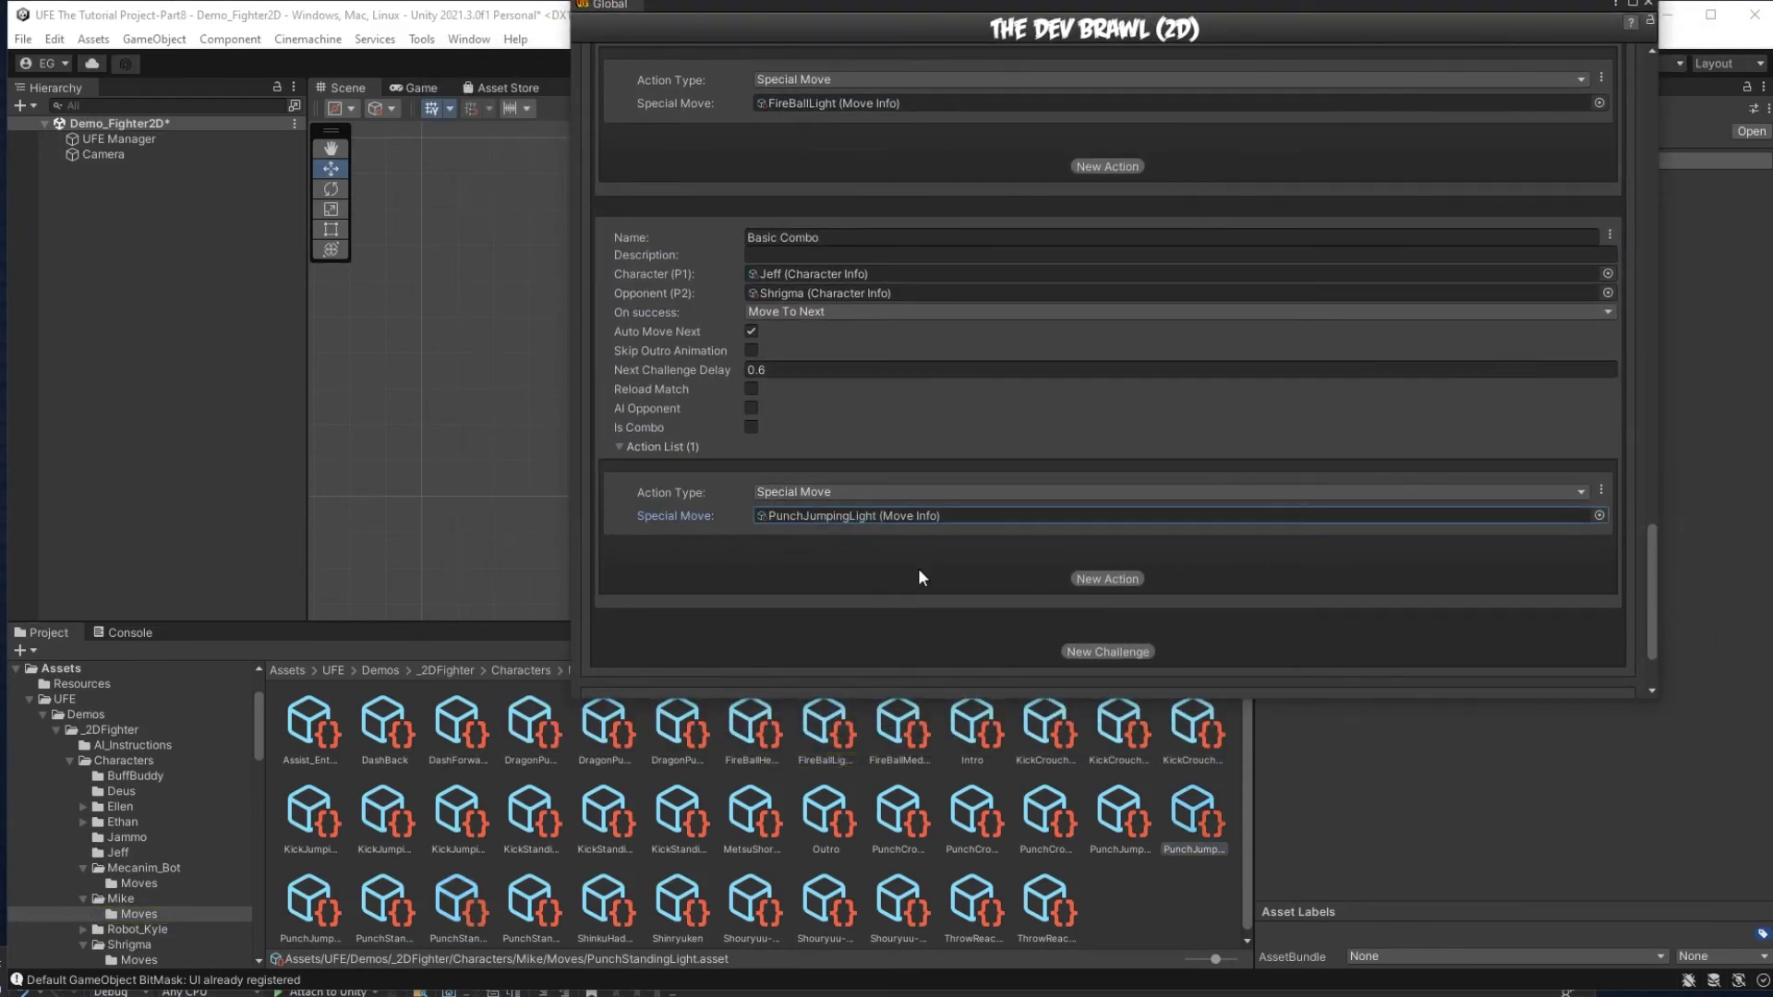
pyautogui.click(1107, 579)
pyautogui.scroll(-2, 1061, 563)
pyautogui.click(773, 457)
pyautogui.click(808, 497)
pyautogui.moveTo(386, 901); pyautogui.dragTo(831, 479)
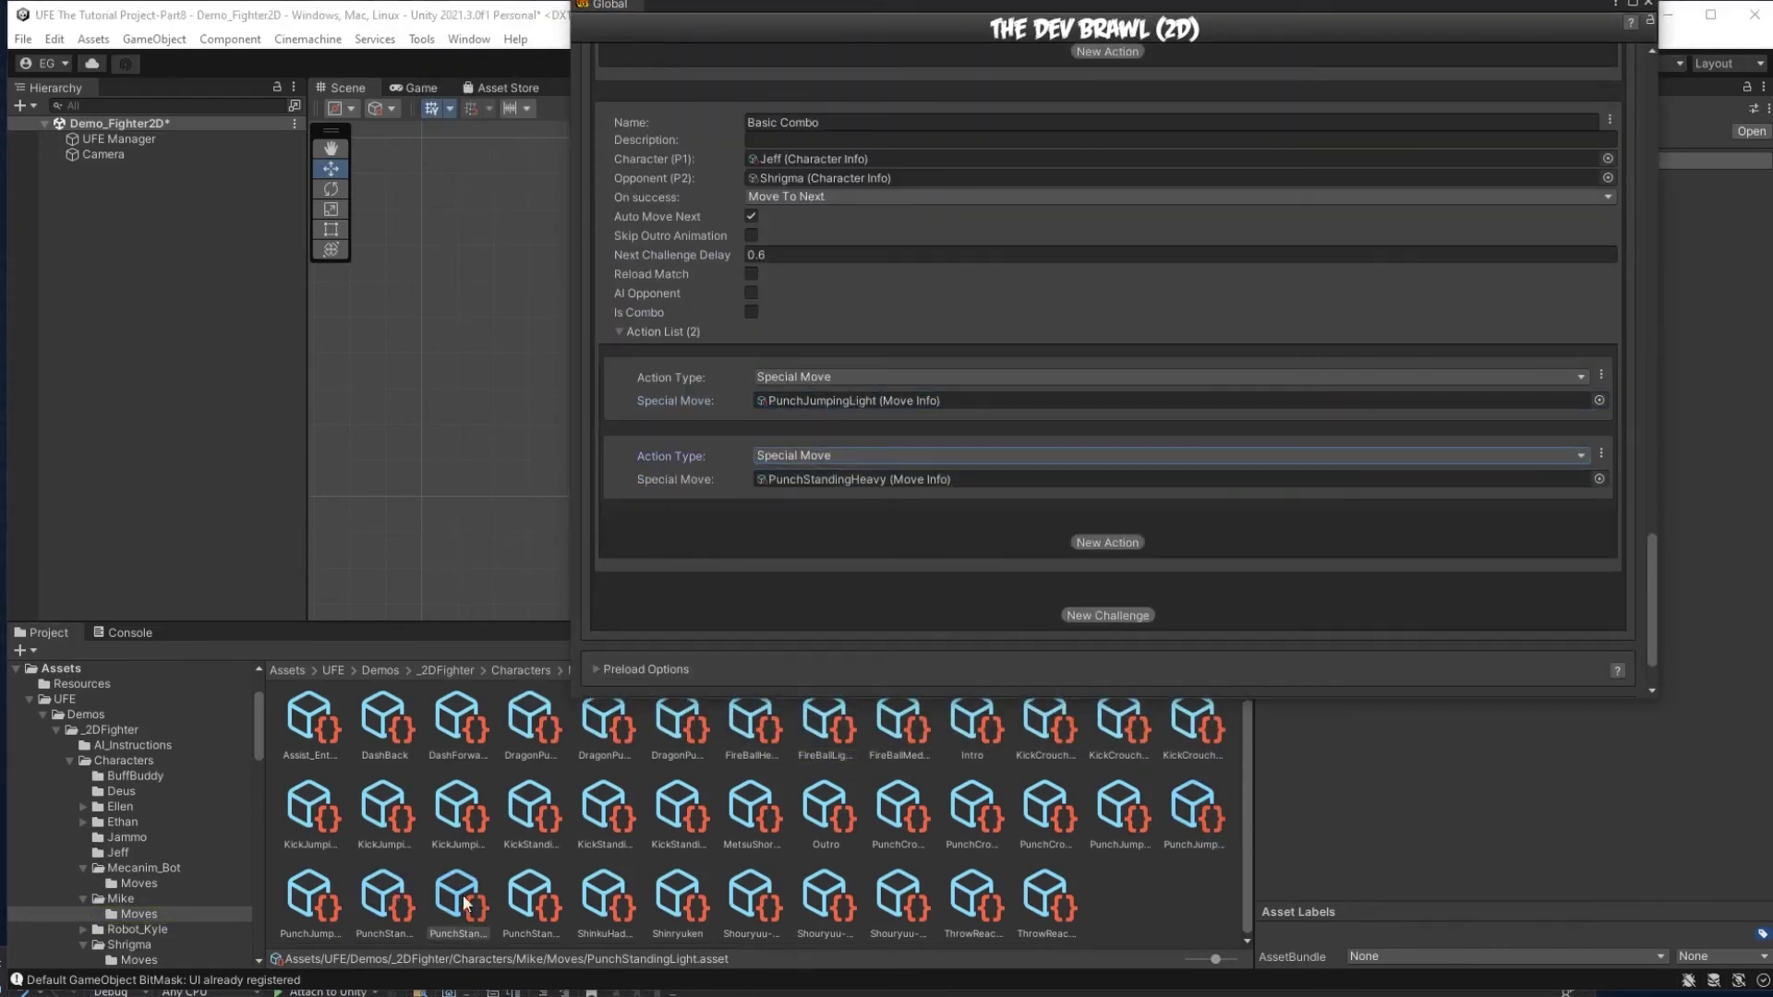
pyautogui.moveTo(466, 902); pyautogui.dragTo(836, 479)
# Add PunchStandingHeavy as the third special move action and tick Is Combo.
pyautogui.click(1124, 545)
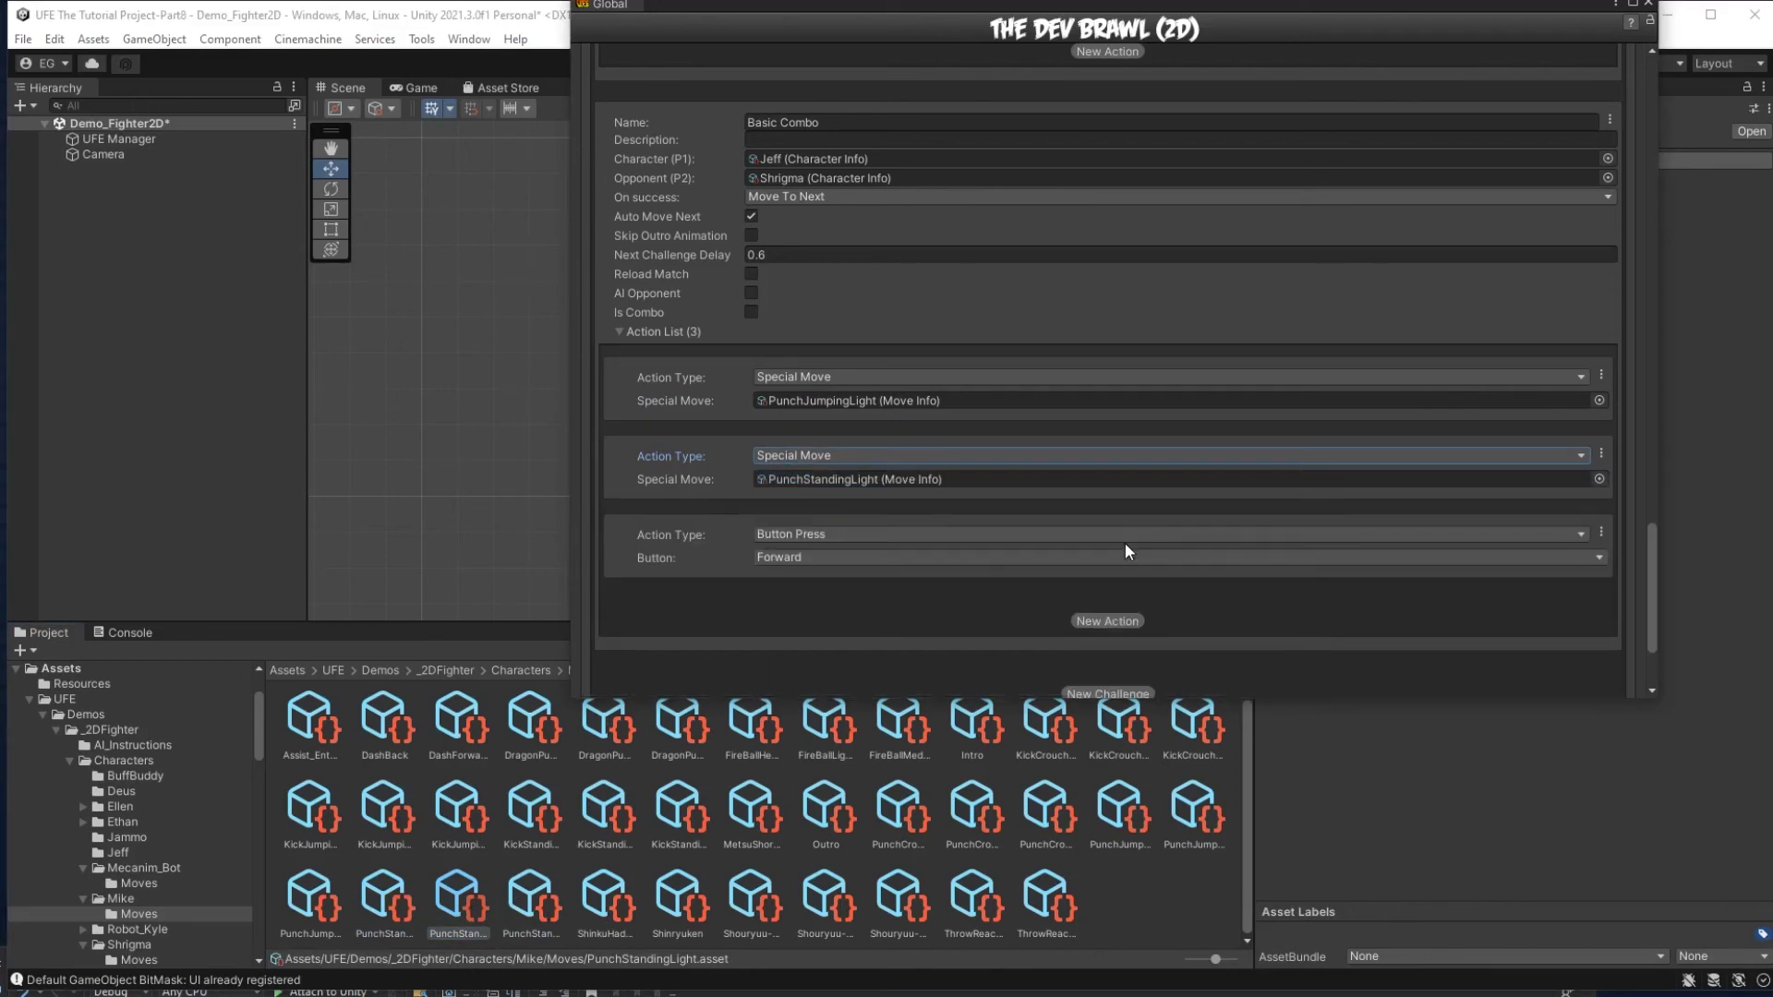
pyautogui.scroll(-2, 1125, 545)
pyautogui.click(794, 420)
pyautogui.click(805, 460)
pyautogui.moveTo(387, 899); pyautogui.dragTo(853, 443)
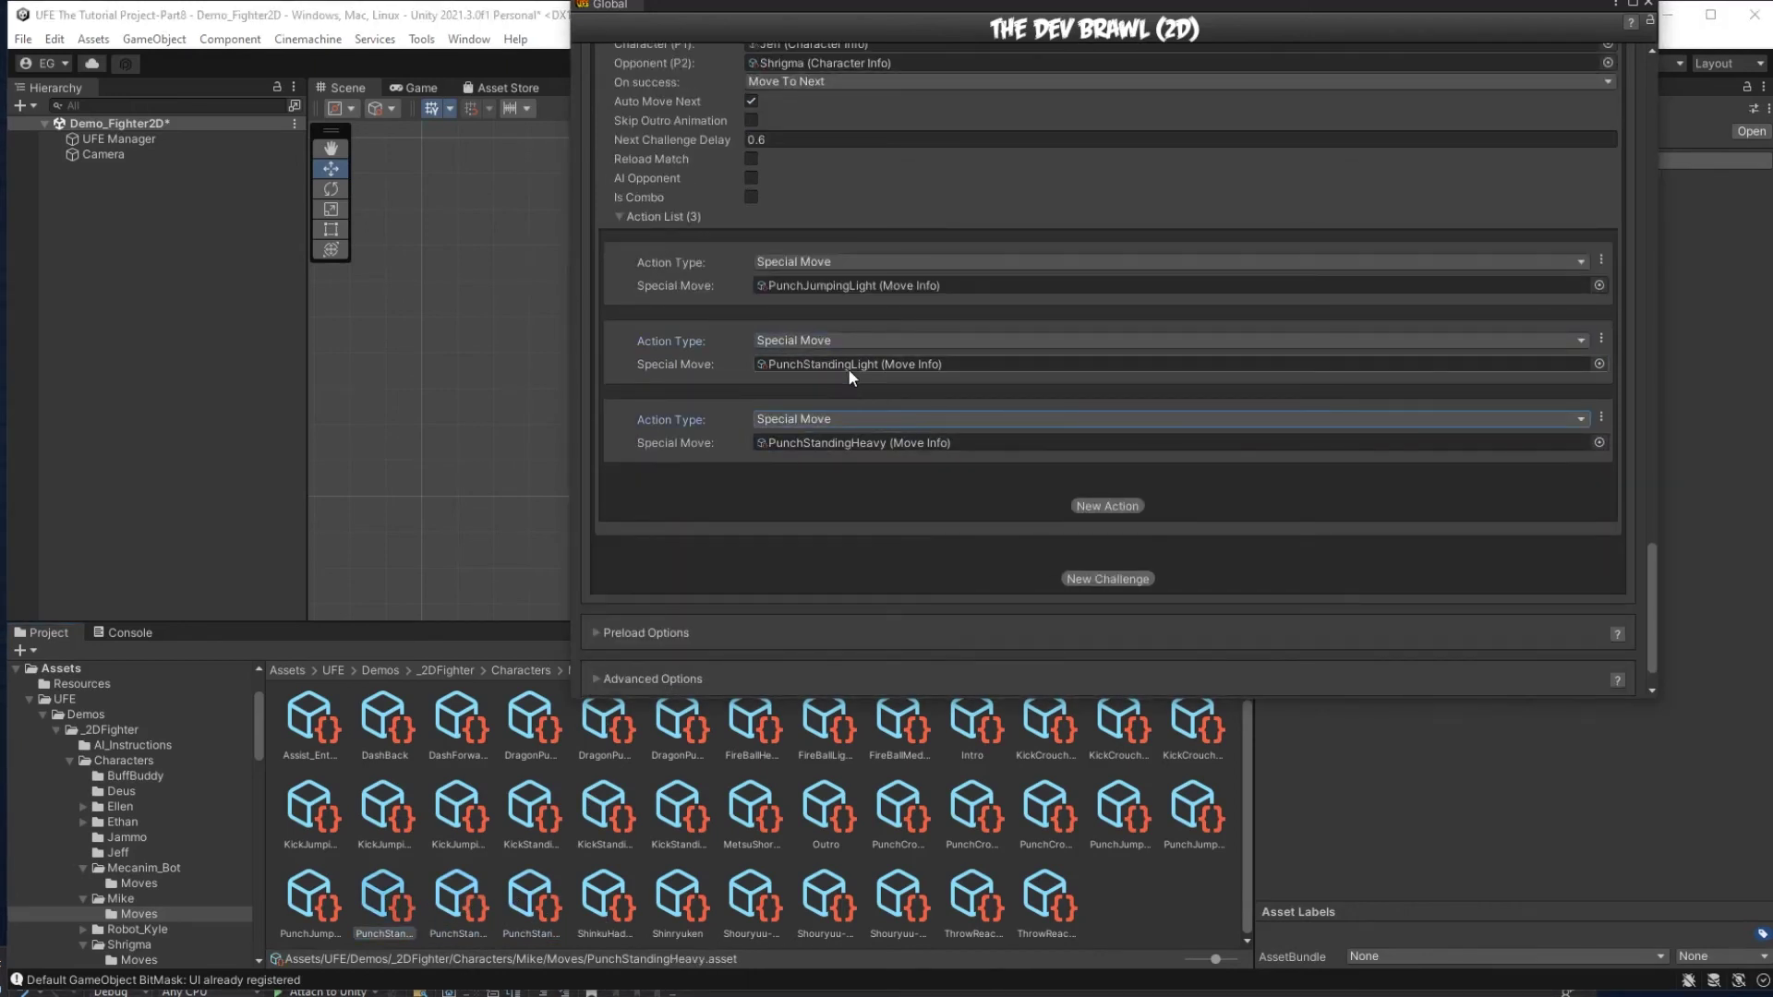
pyautogui.scroll(2, 840, 355)
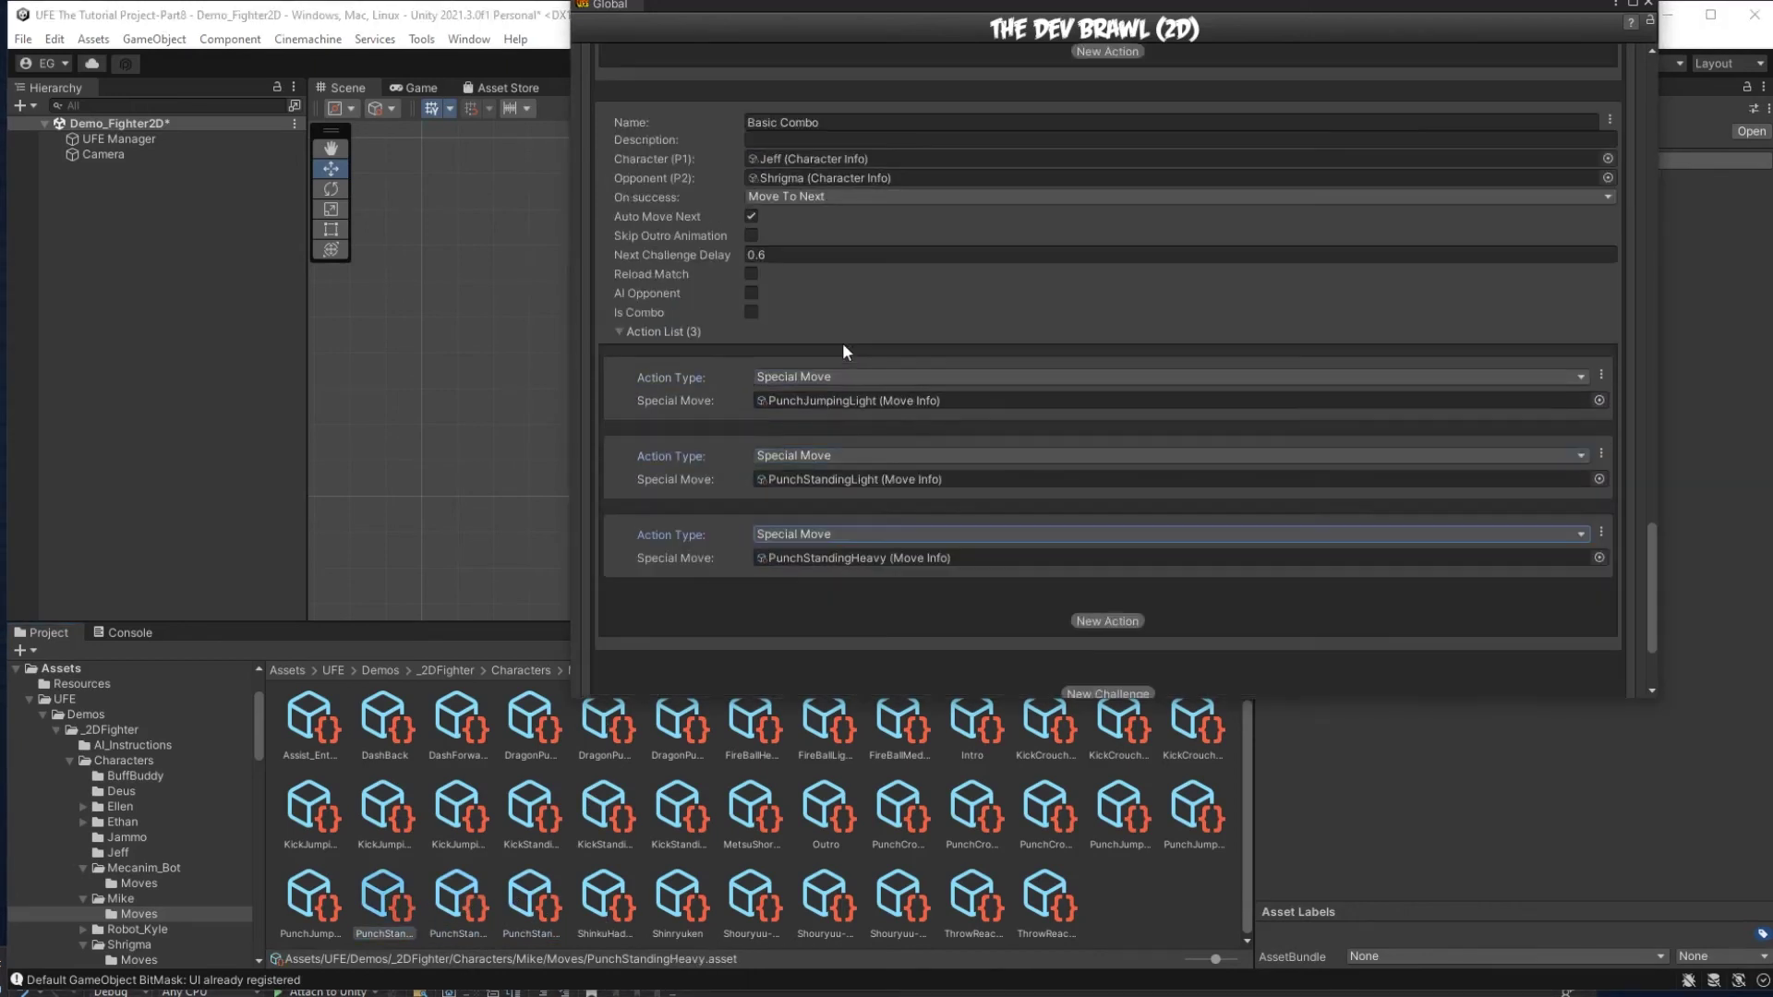
pyautogui.click(752, 313)
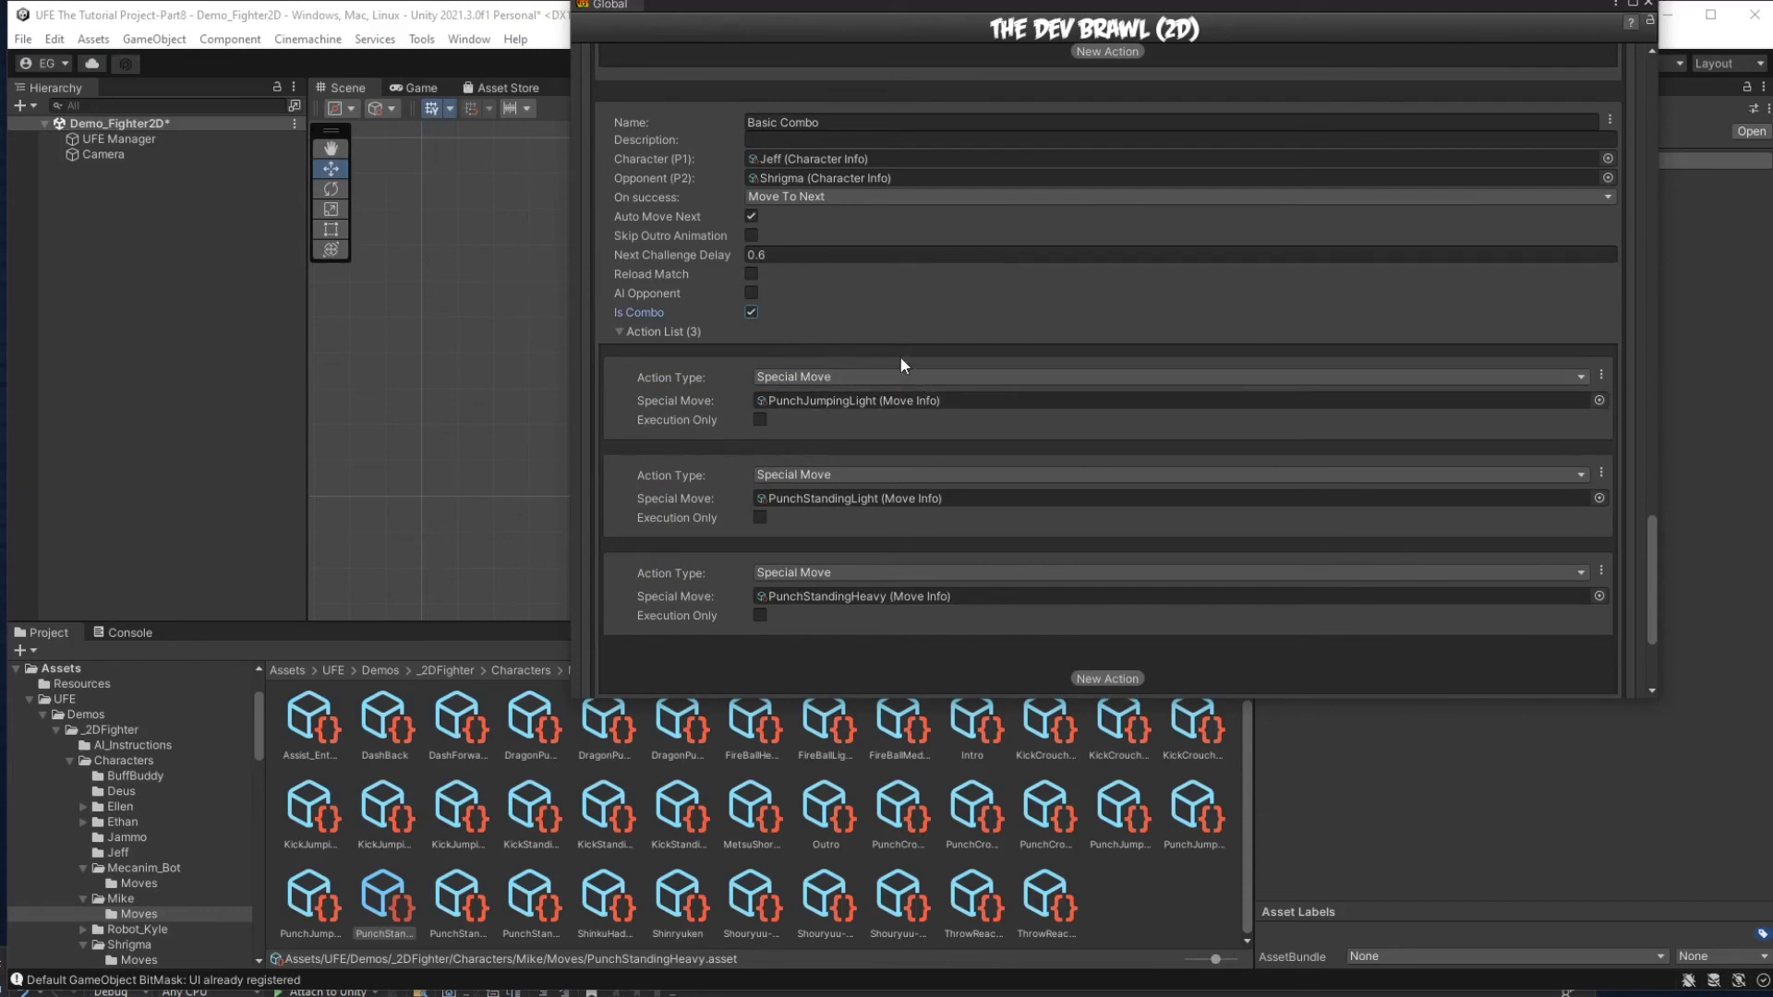
# Set Basic Combo's On Success outcome to End.
pyautogui.scroll(3, 899, 357)
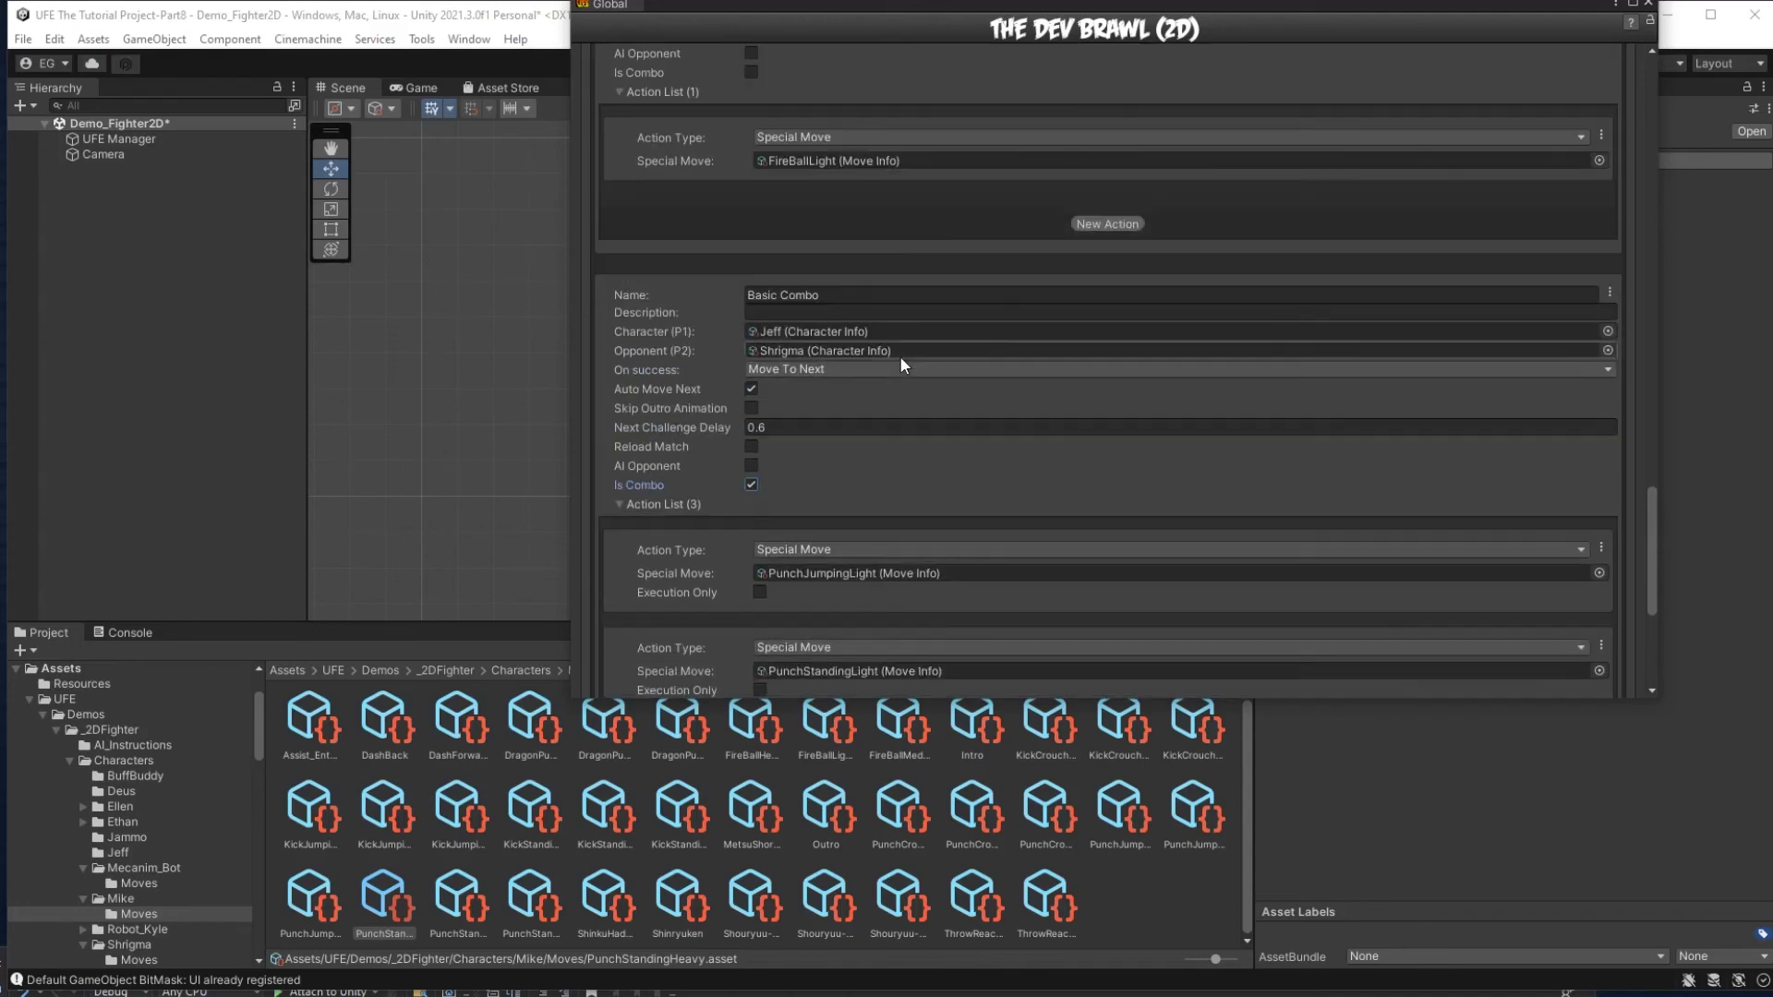
pyautogui.click(822, 369)
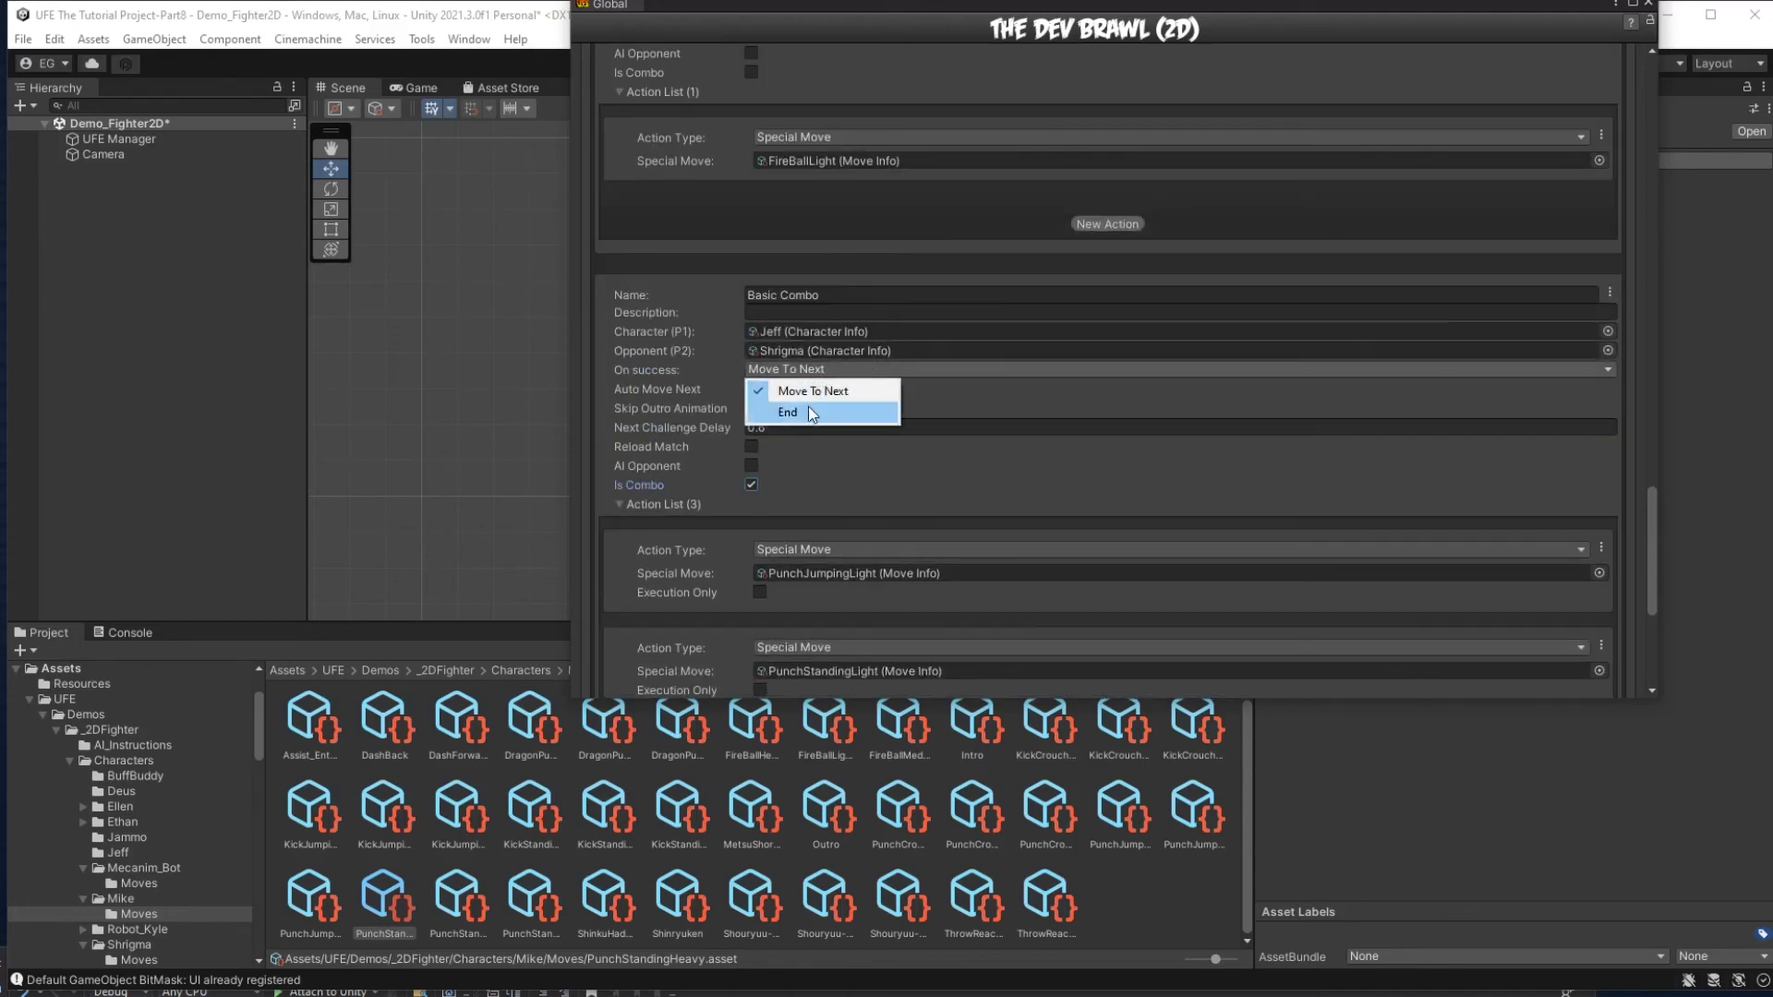
pyautogui.click(807, 407)
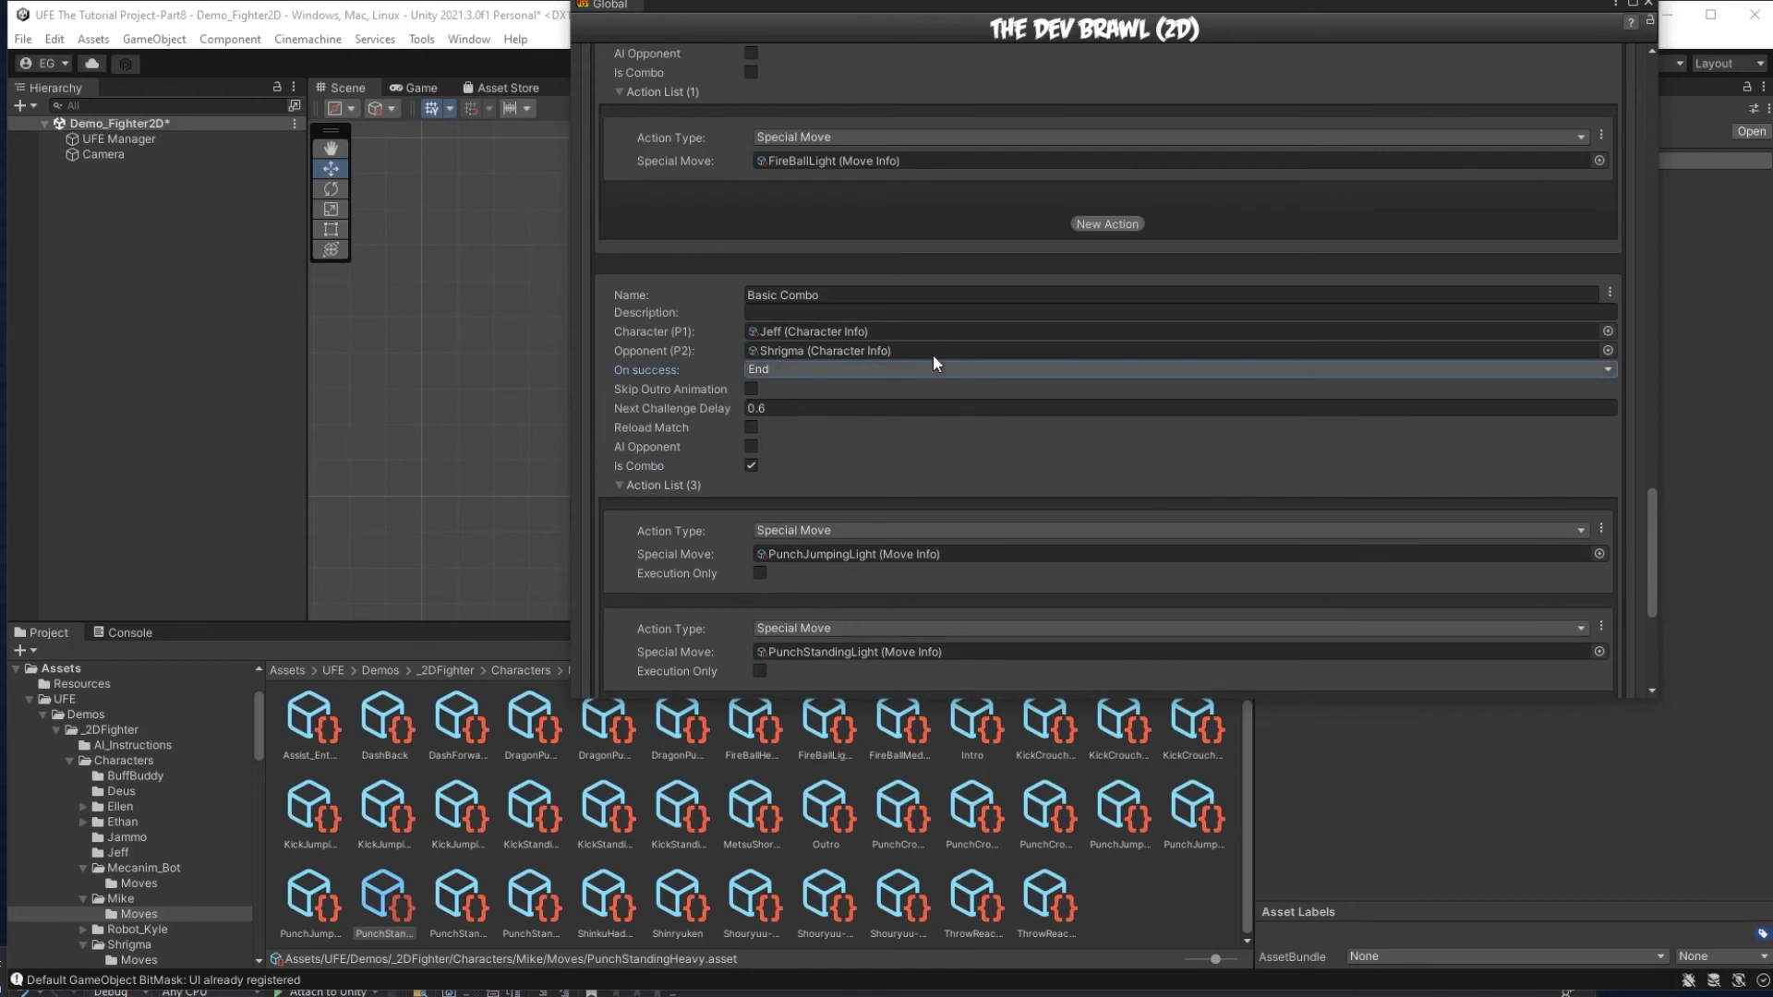
# Enter %list% as Basic Combo's description and start the first challenge in play mode.
pyautogui.scroll(1, 934, 358)
pyautogui.click(778, 370)
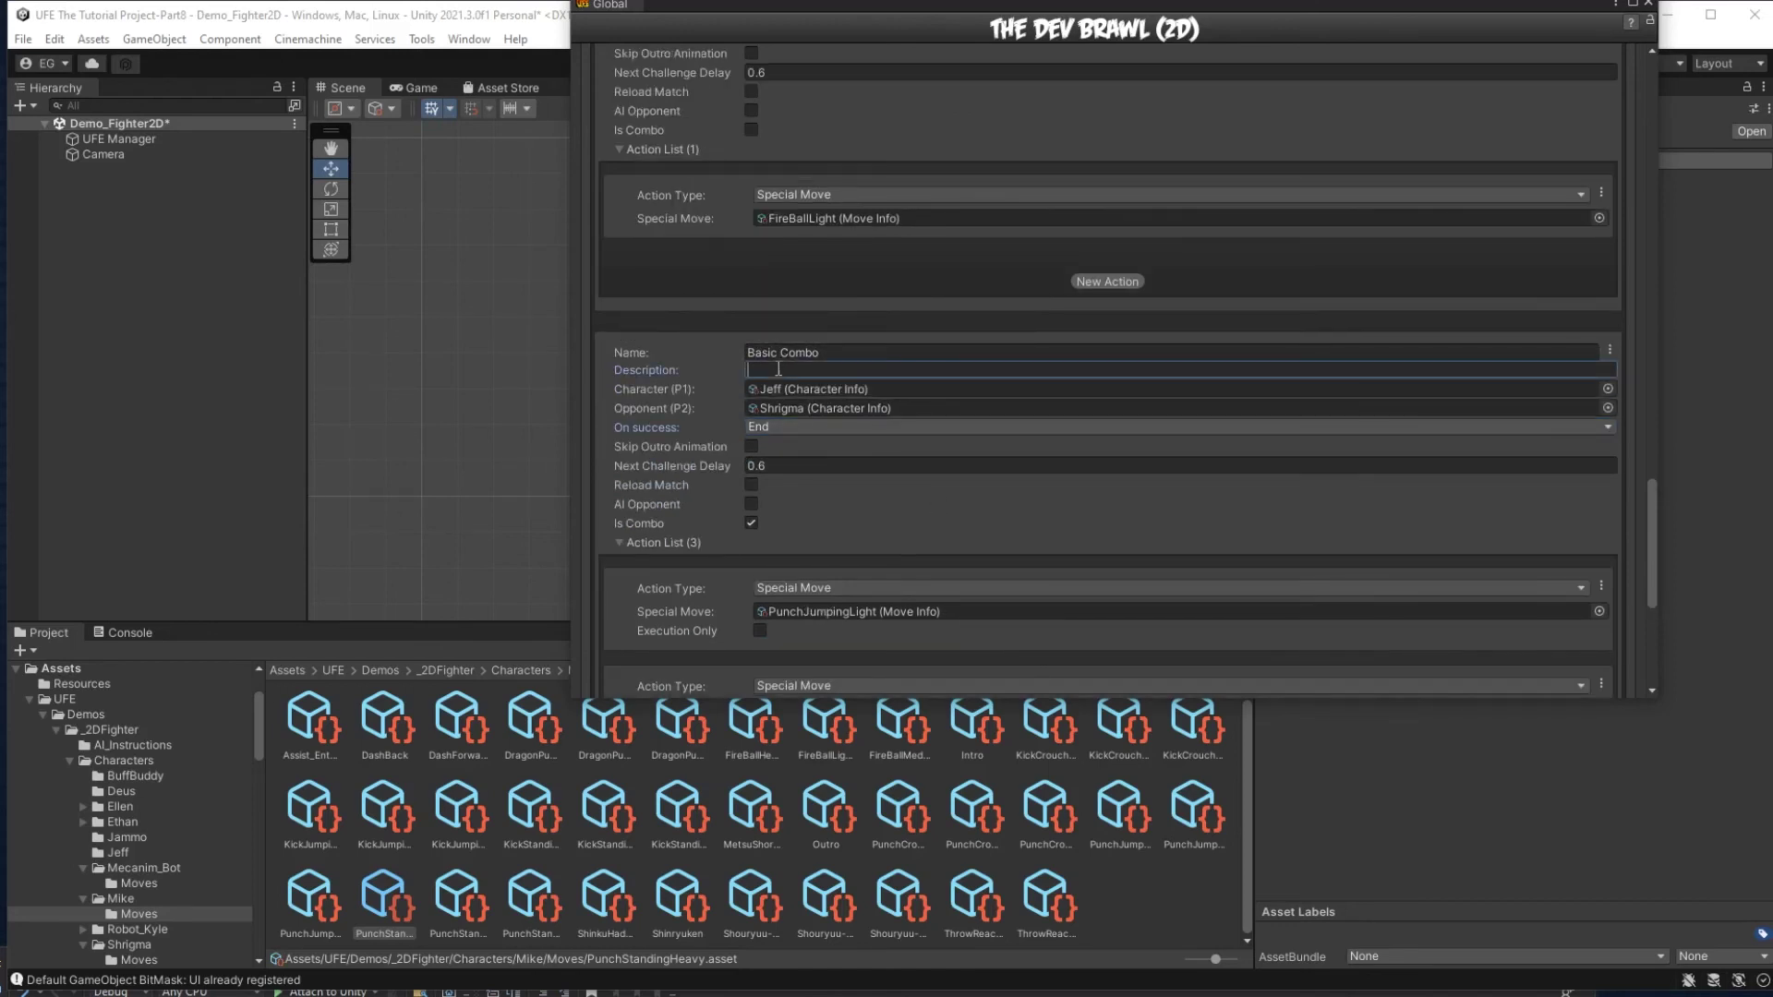
pyautogui.scroll(-3, 776, 425)
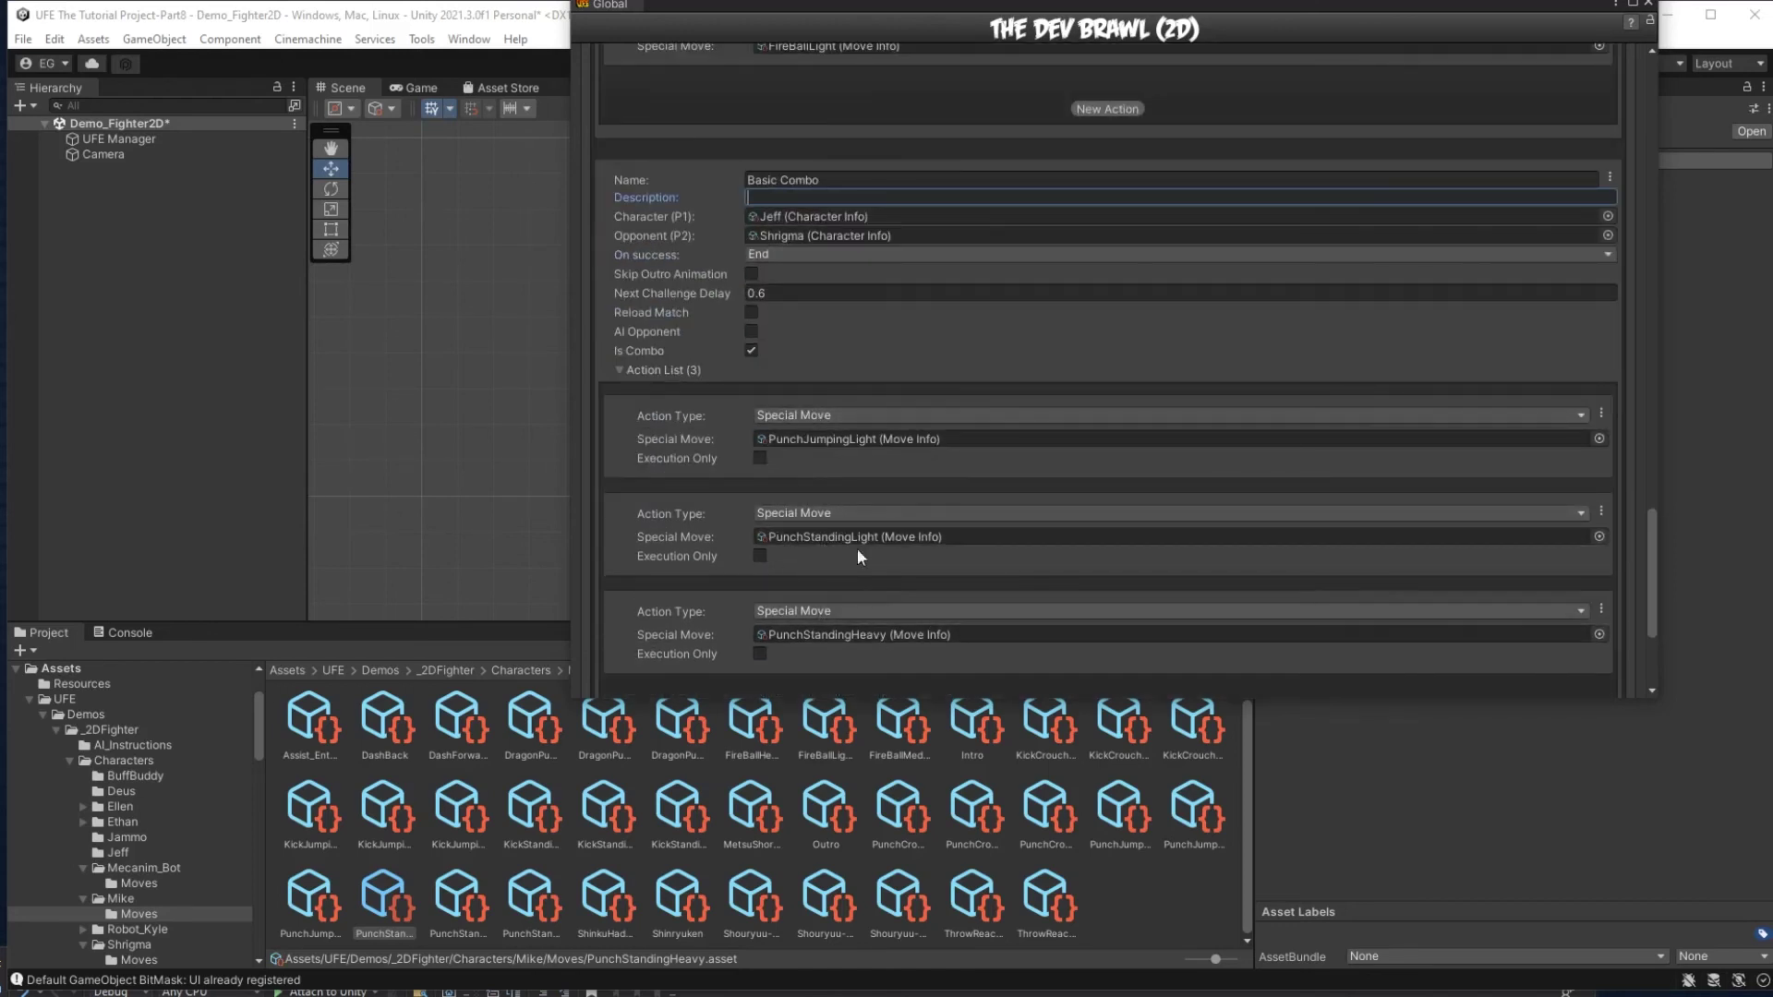
pyautogui.scroll(1, 845, 540)
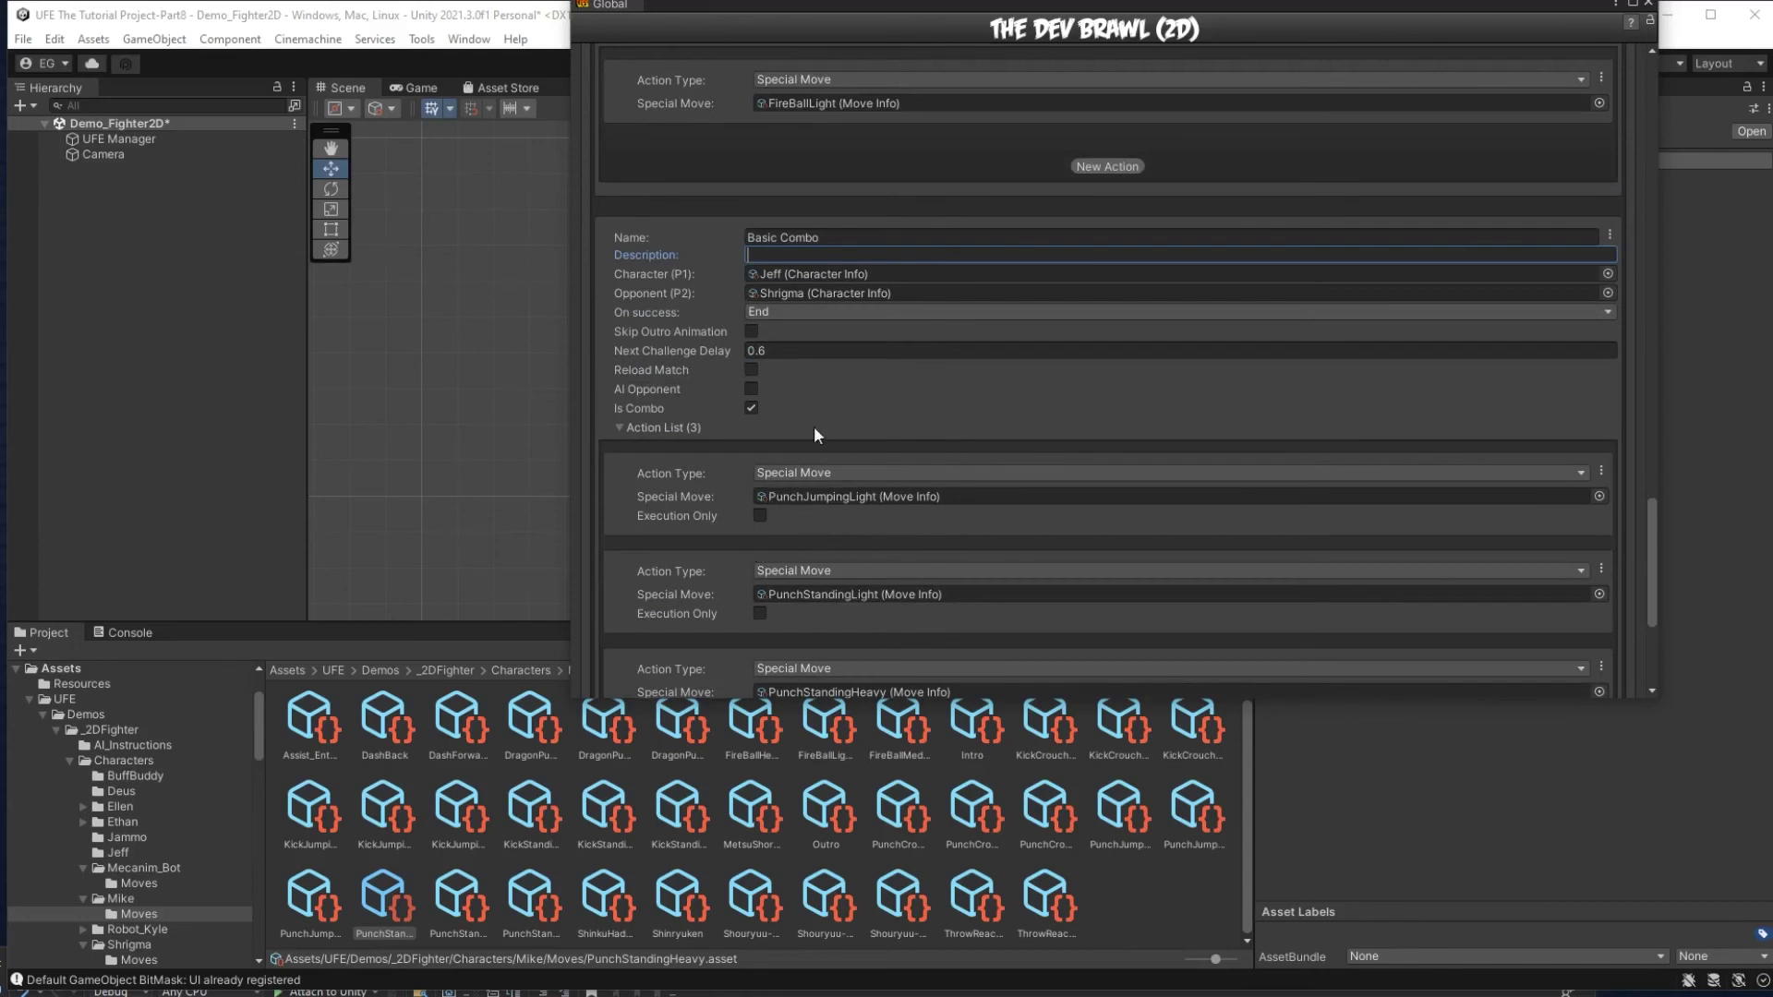
pyautogui.write('%list%')
pyautogui.scroll(-2, 811, 371)
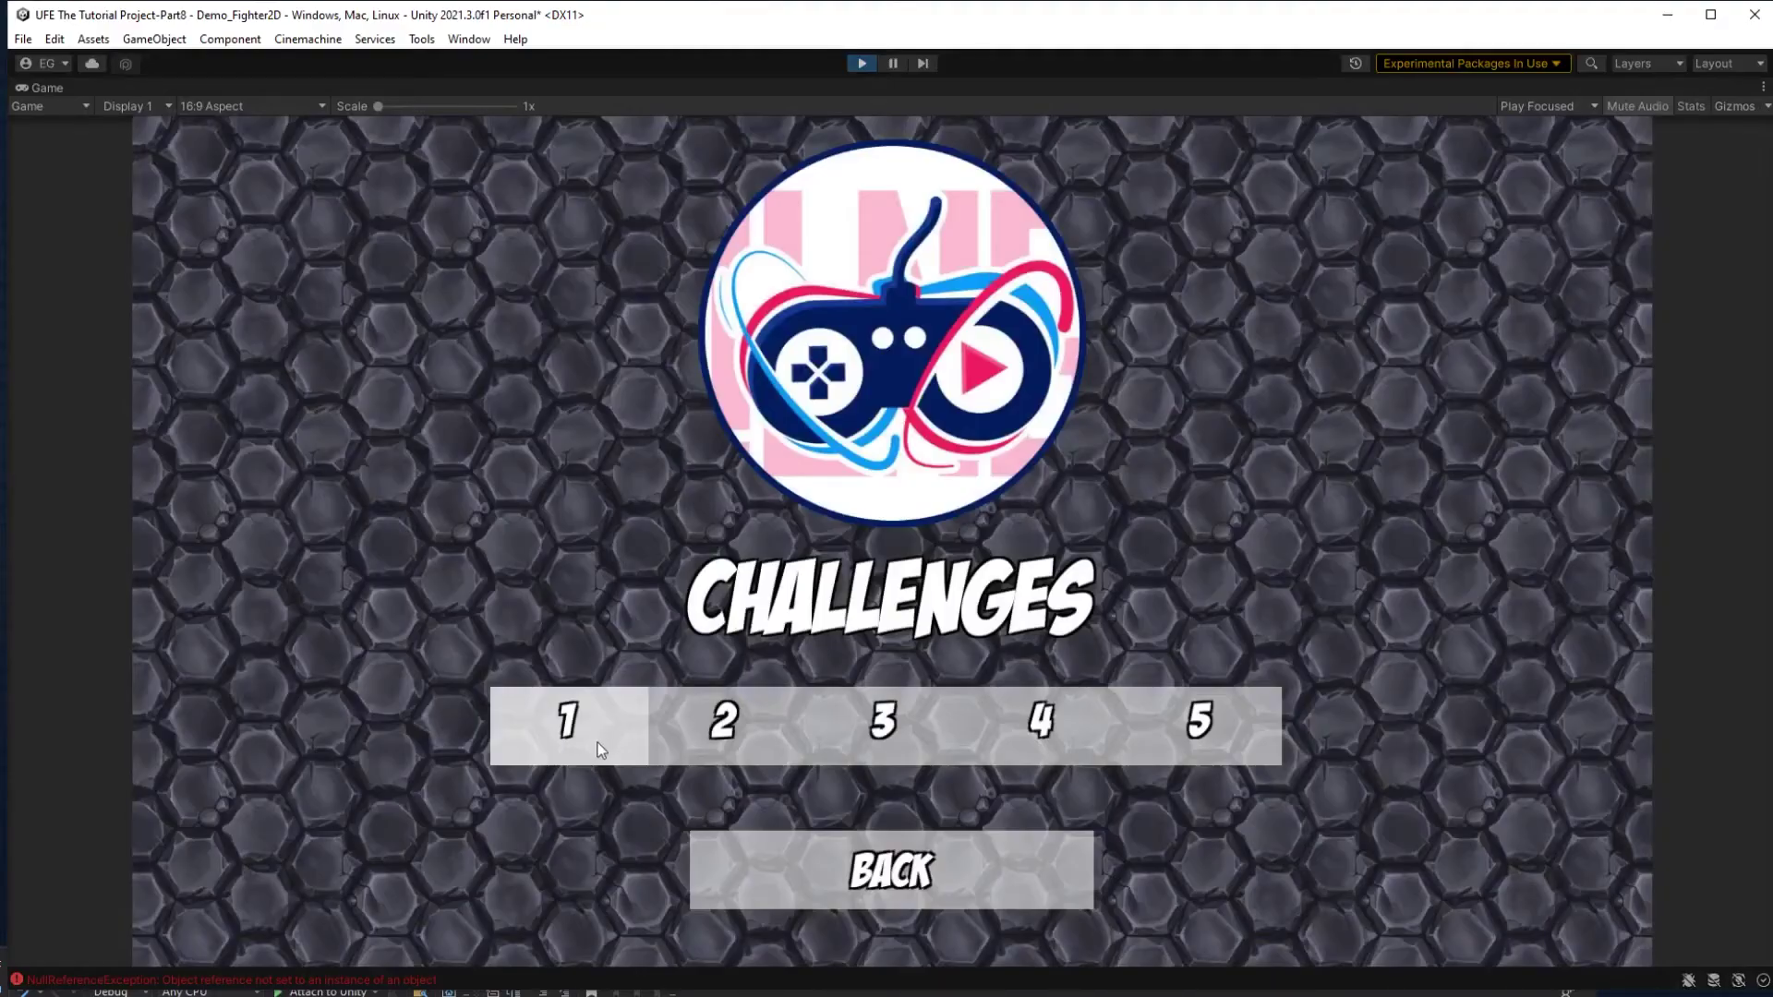
pyautogui.click(597, 742)
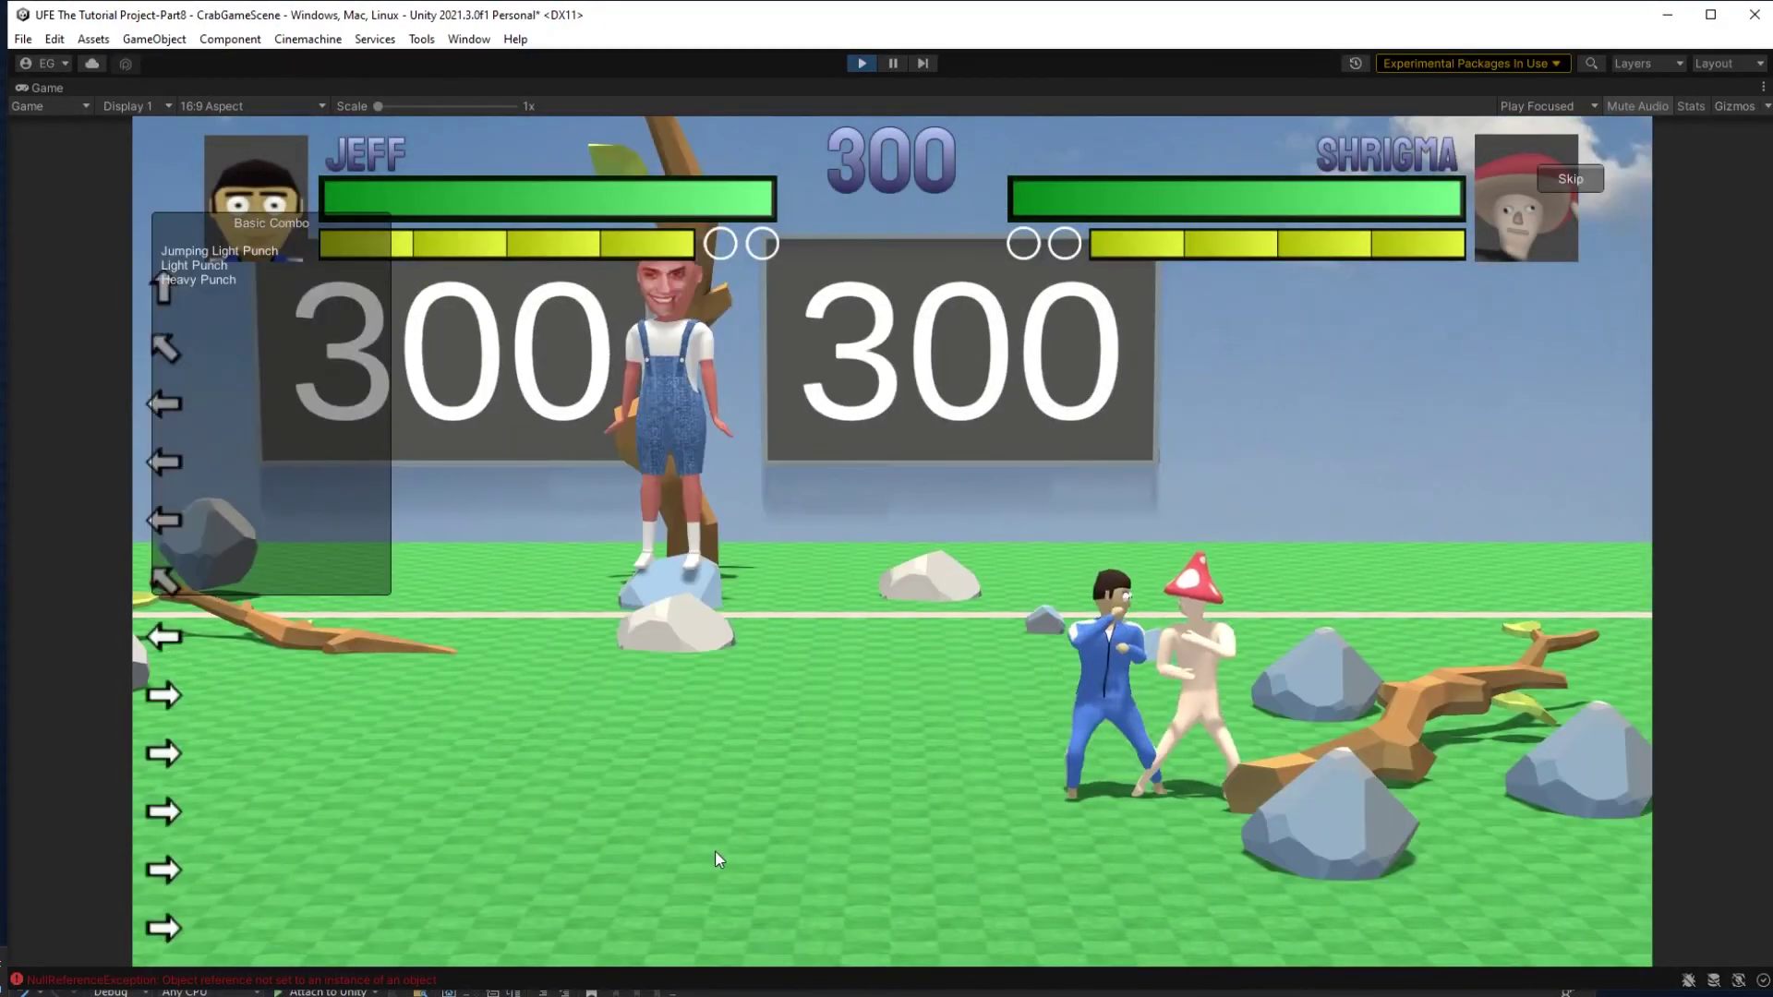
# Land the jumping light, standing light and heavy punch combo on Shrigma, retrying once.
pyautogui.press('w')
pyautogui.press('t')
pyautogui.press('y')
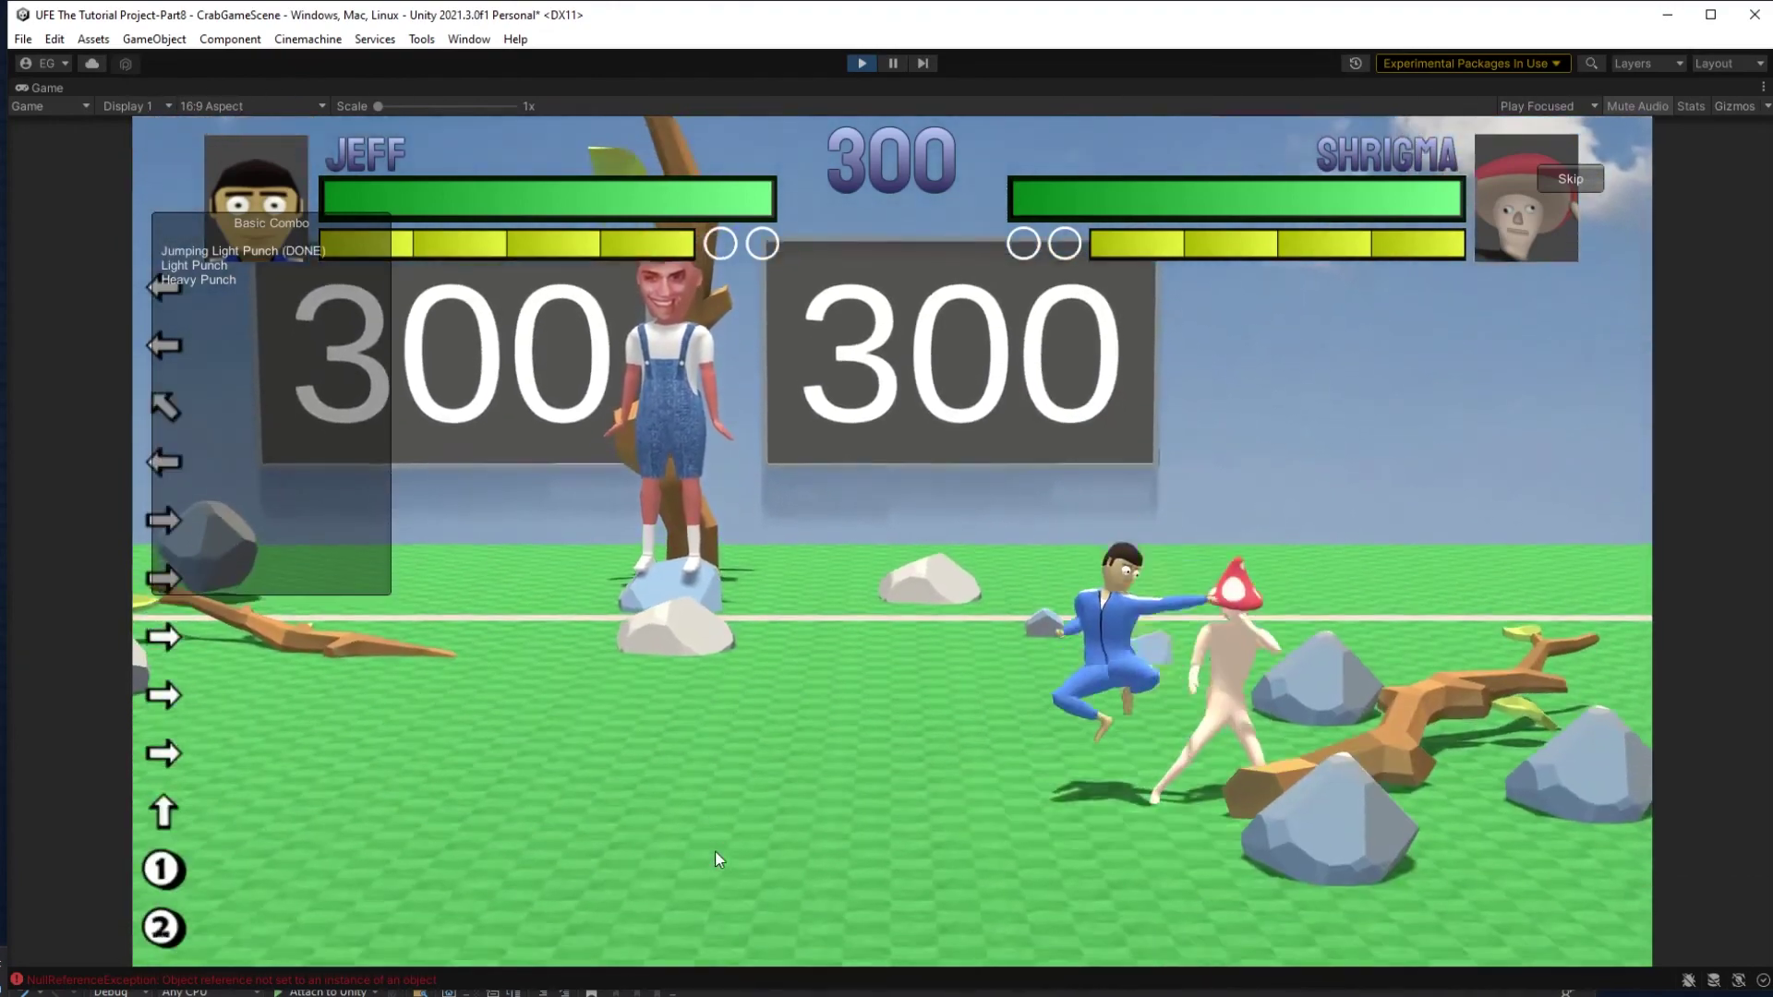
pyautogui.press('y')
pyautogui.press('d')
pyautogui.press('d')
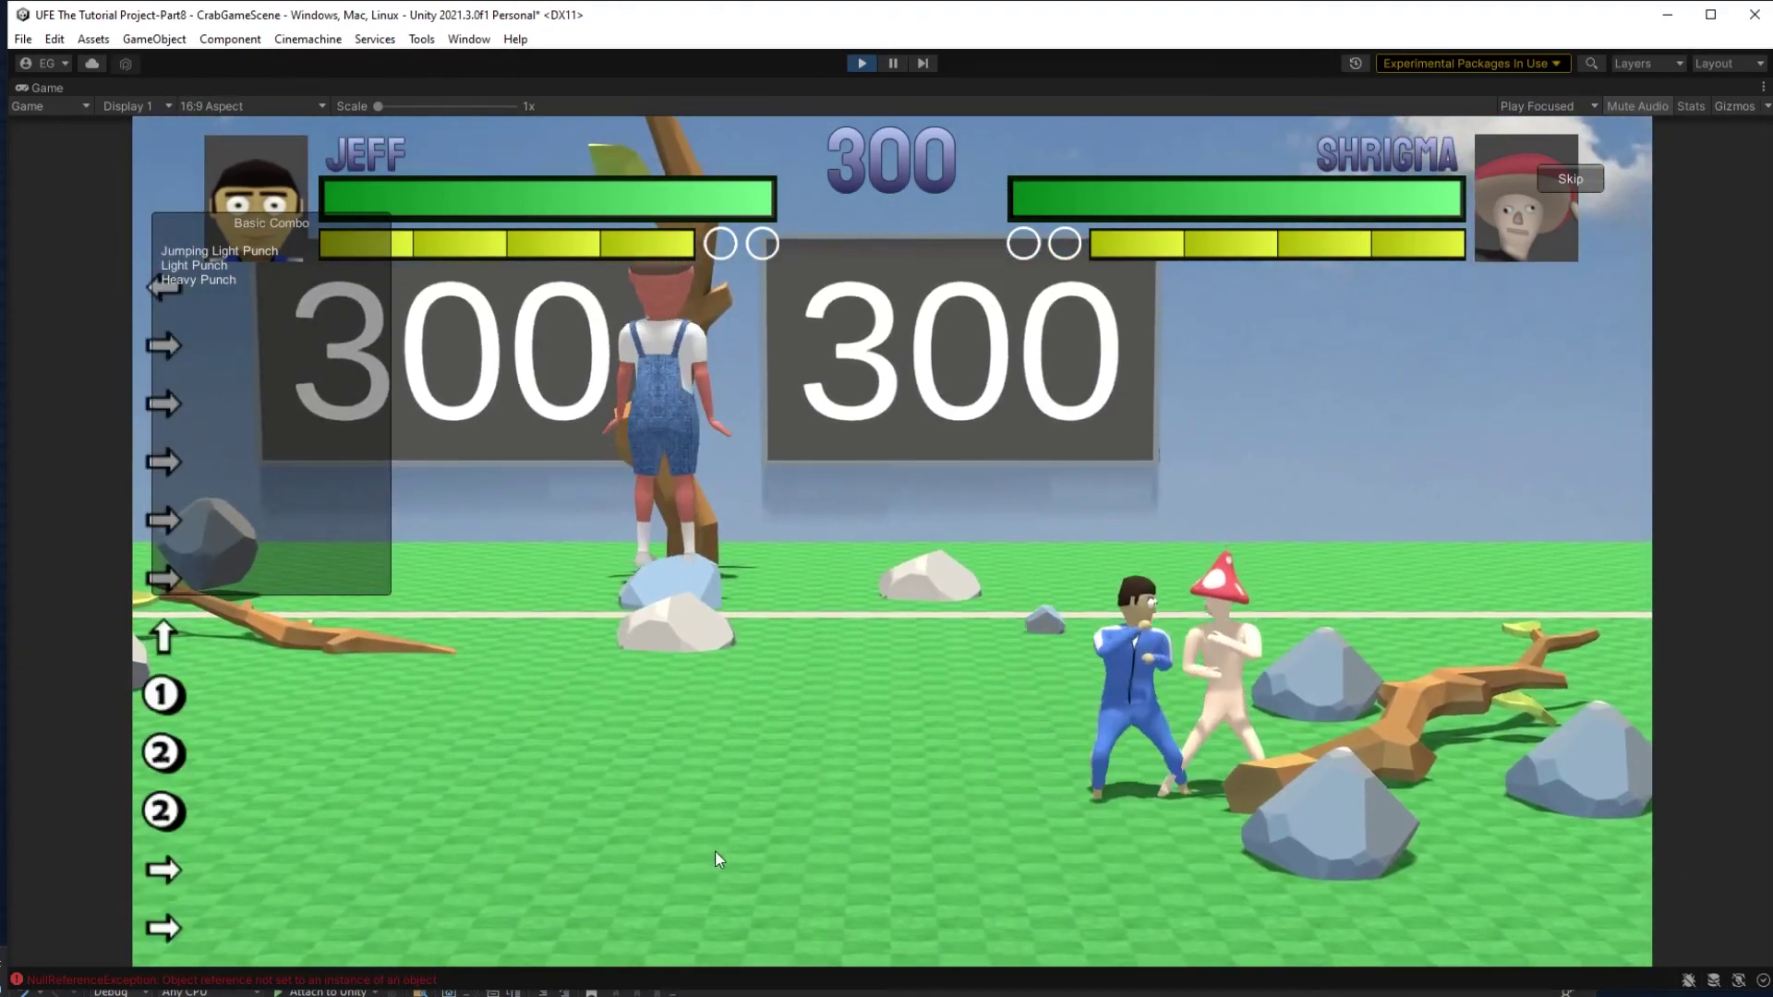
pyautogui.press('Up')
pyautogui.press('z')
pyautogui.press('z')
pyautogui.press('z')
pyautogui.press('z')
pyautogui.press('x')
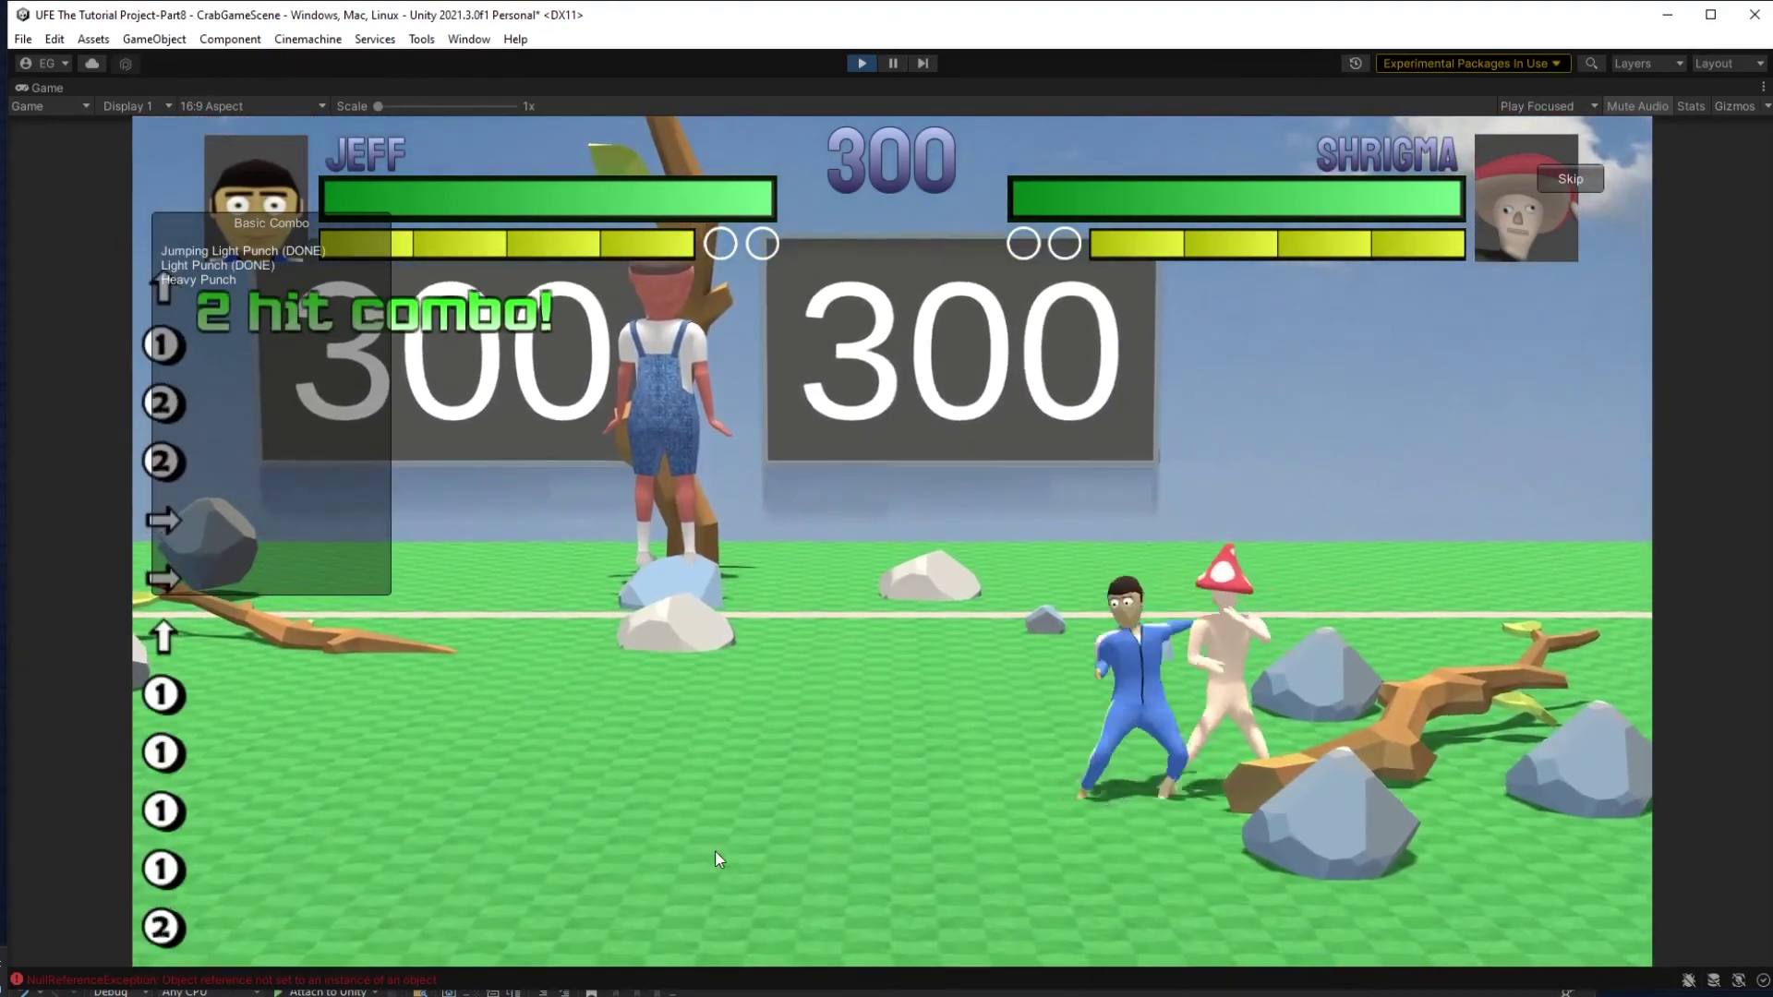
pyautogui.press('x')
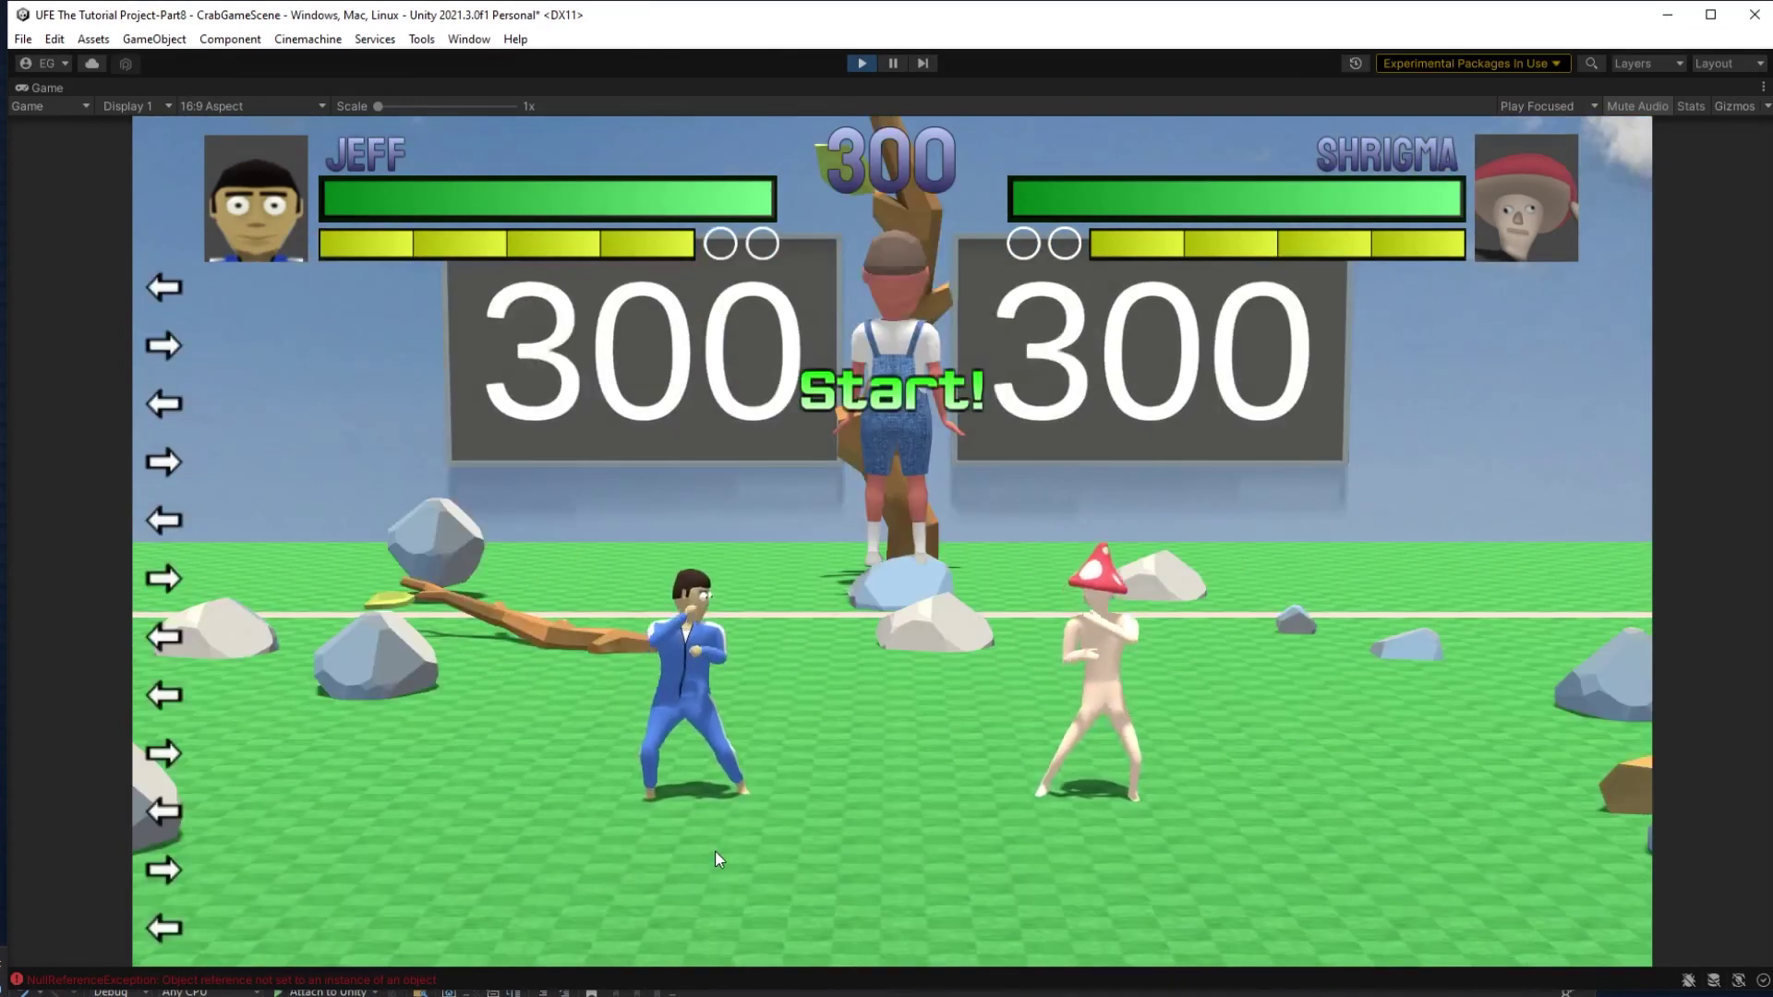
# Clear the jump, light punch and fireball (S, D, T) challenges.
pyautogui.press('Up')
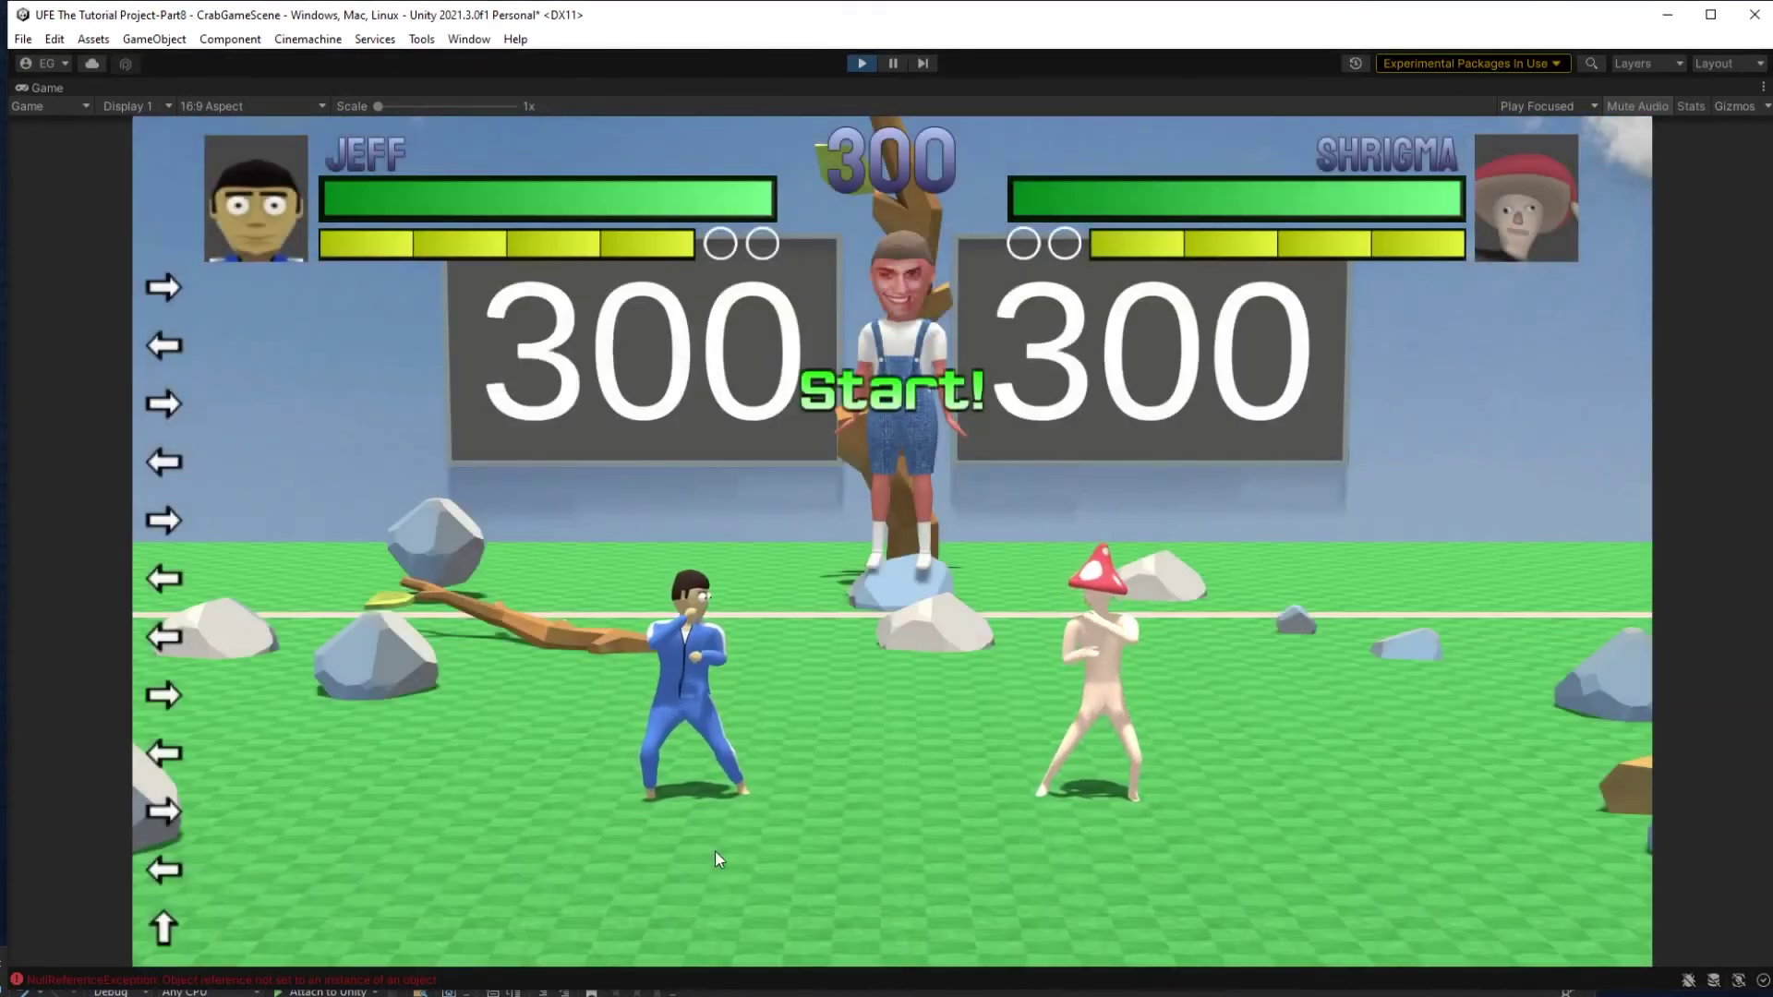
pyautogui.press('t')
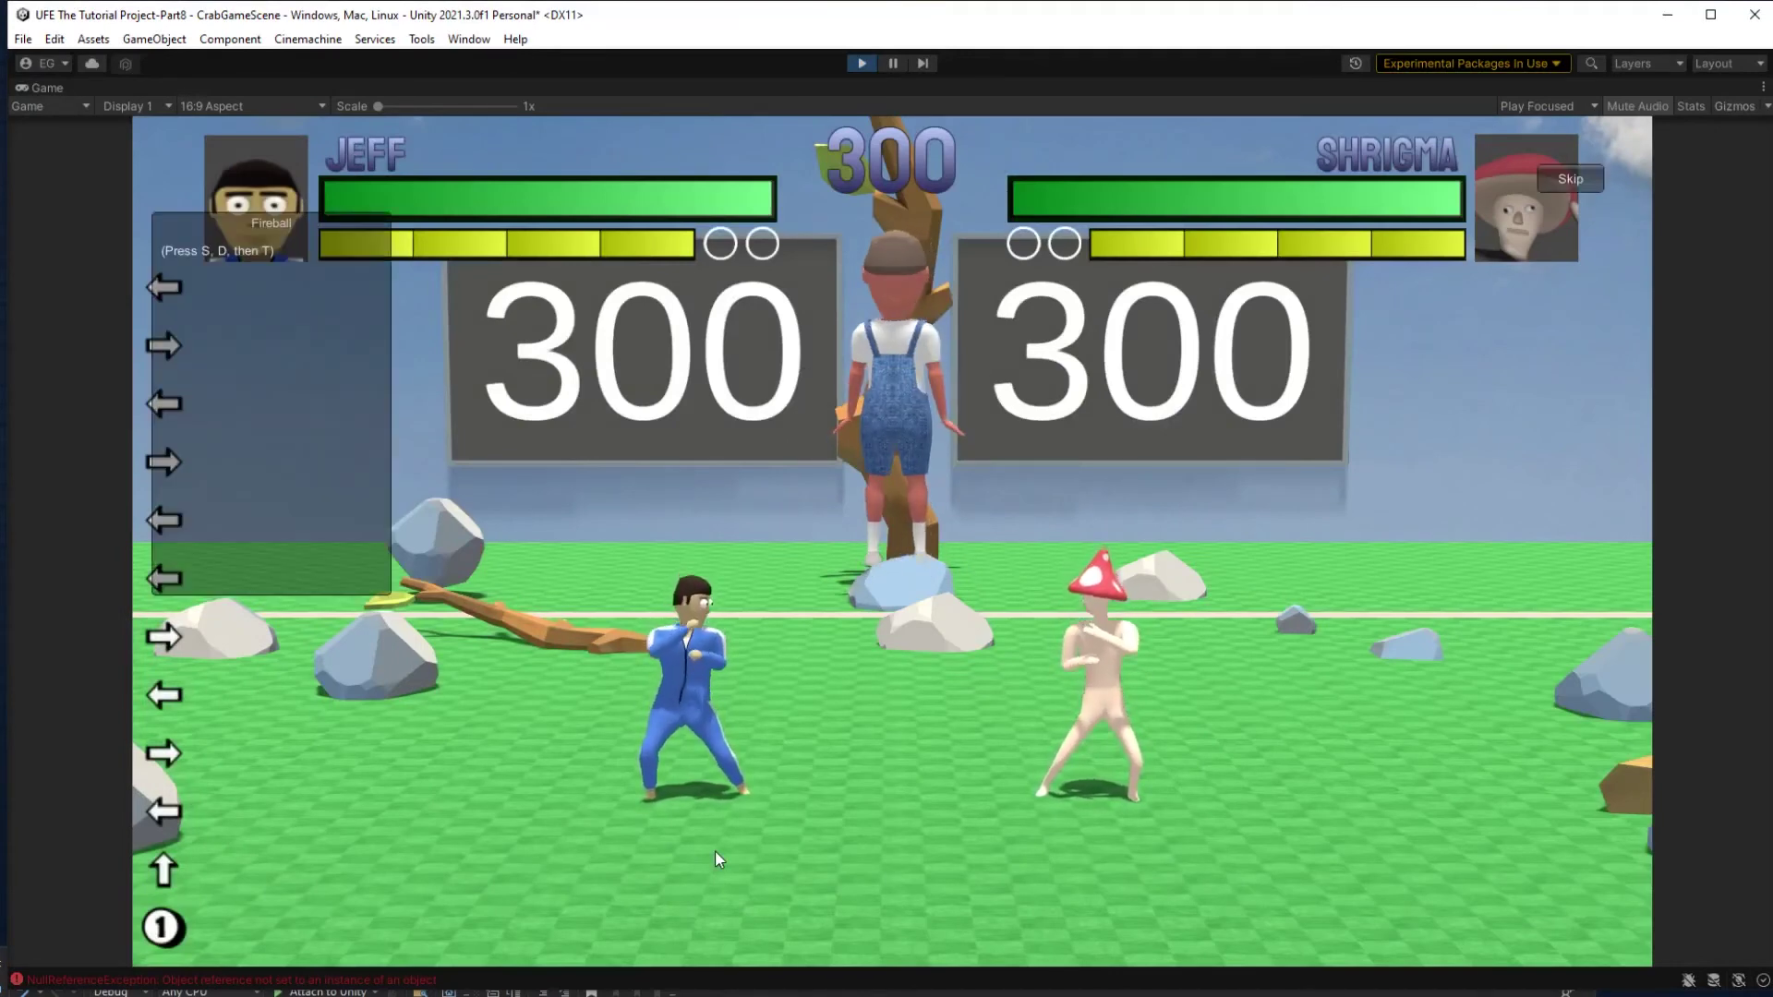
pyautogui.press('s')
pyautogui.press('d')
pyautogui.press('t')
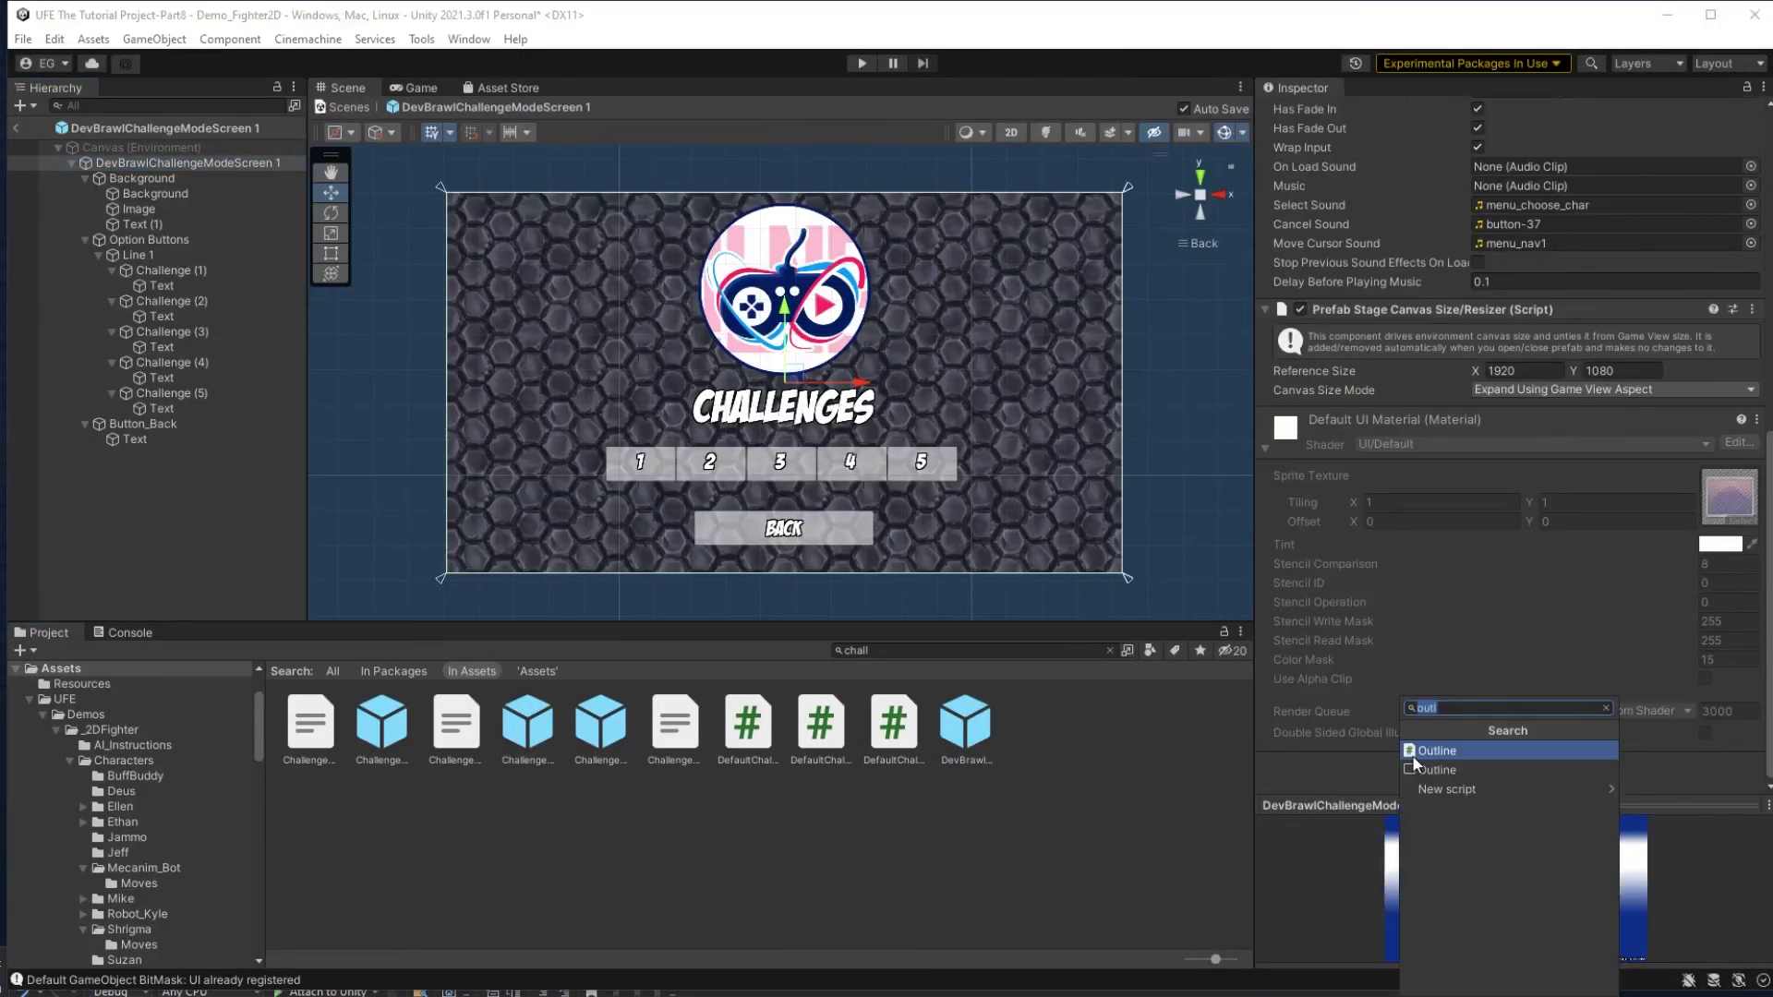
# Create and attach a new setChallengeModeStage script, then open it in Visual Studio.
pyautogui.write('setChallengeModeStage')
pyautogui.click(1413, 757)
pyautogui.click(1471, 981)
pyautogui.click(1057, 722)
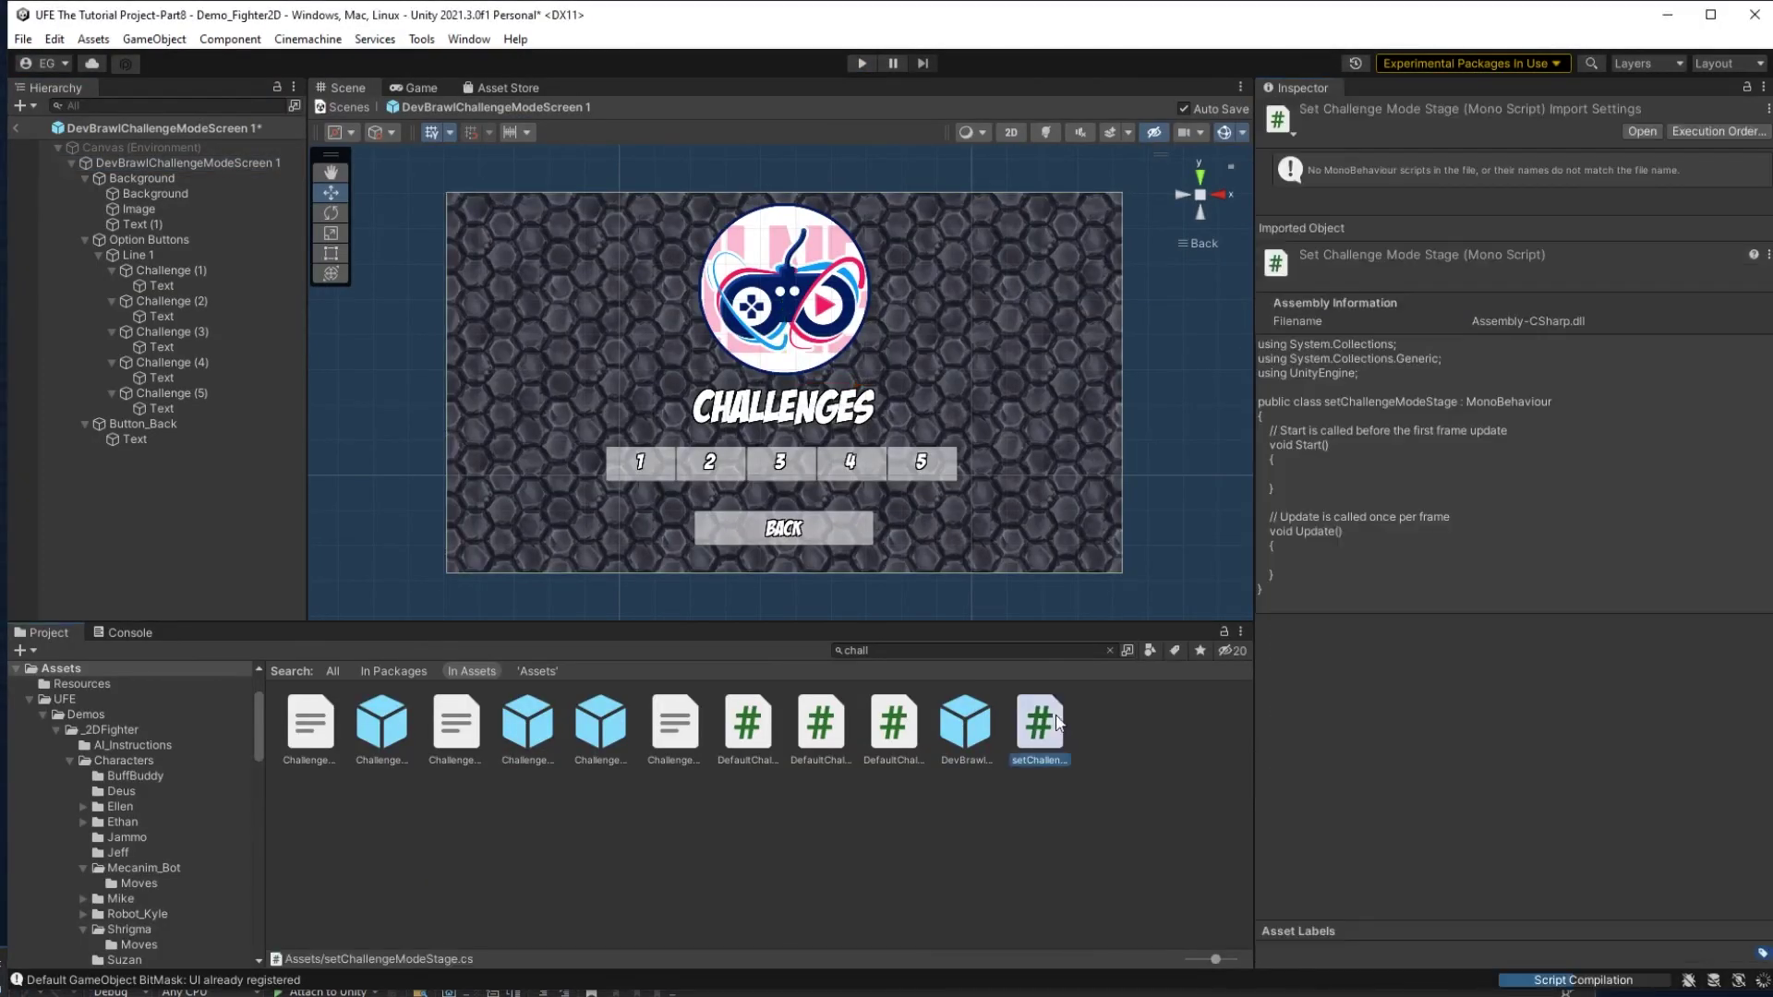
pyautogui.doubleClick(1058, 723)
# Delete Update() and write UFE.SetStage(UFE.config.stages[ inside Start().
pyautogui.moveTo(1050, 966); pyautogui.dragTo(1221, 12)
pyautogui.moveTo(242, 625); pyautogui.dragTo(182, 495)
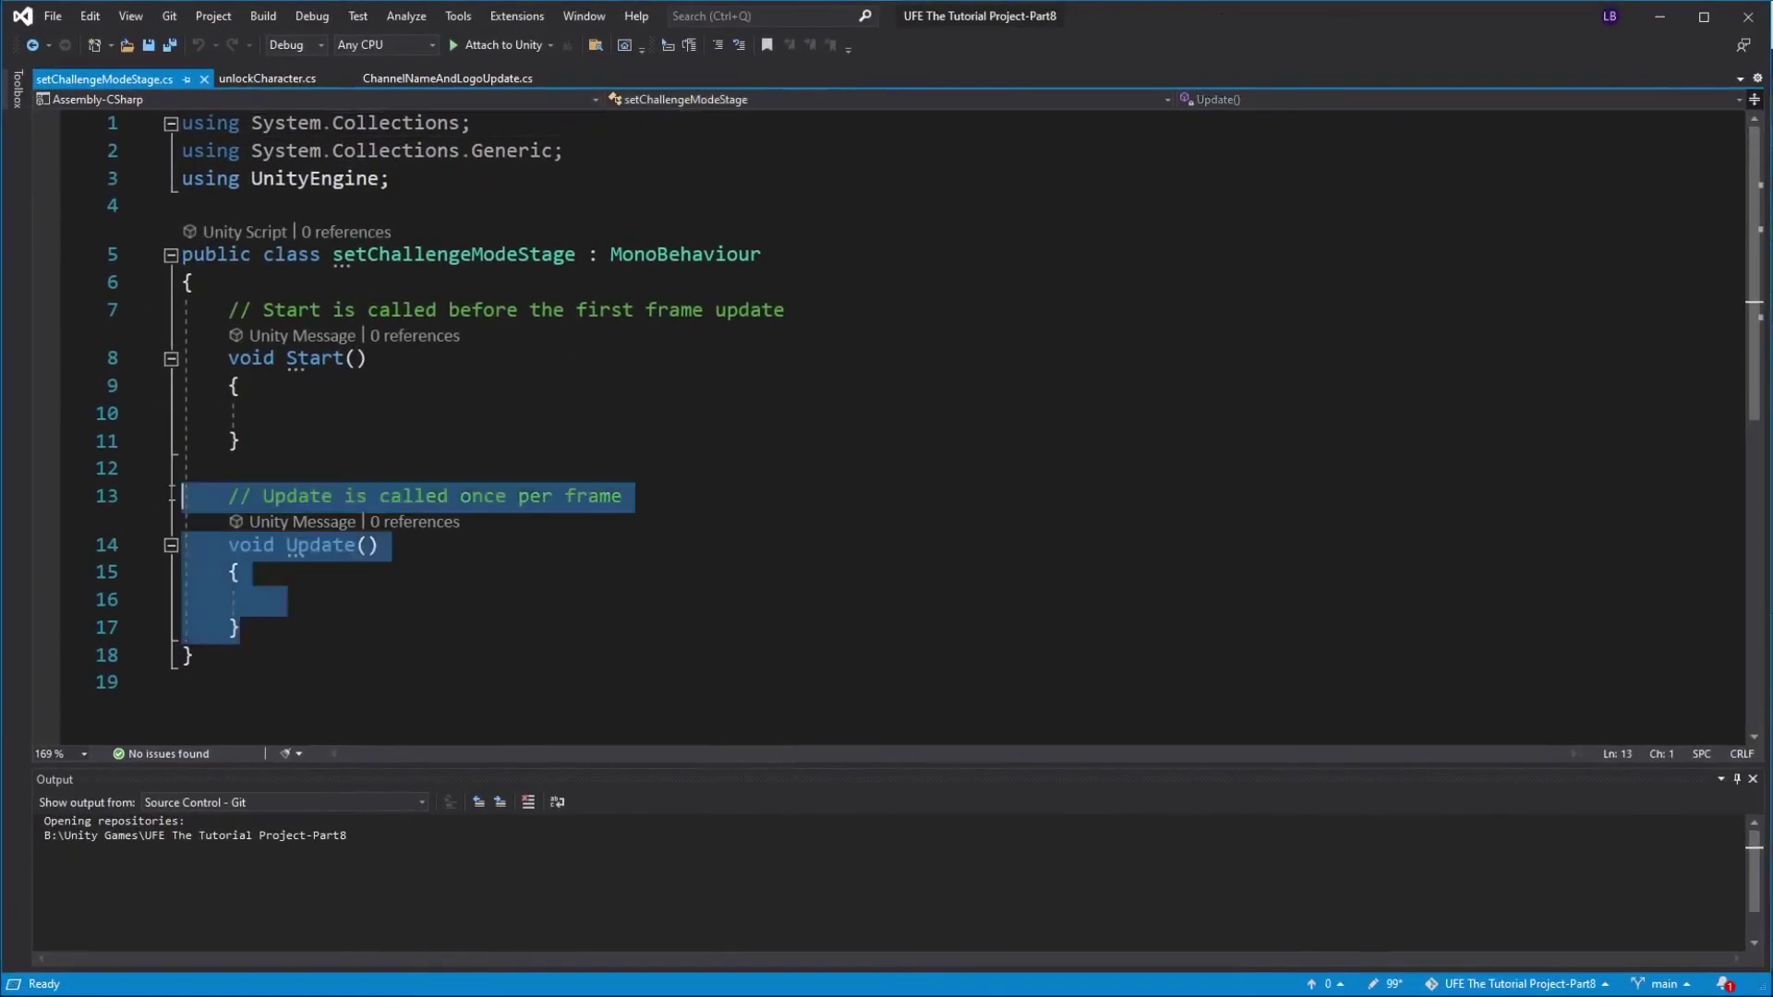
pyautogui.press('BackSpace')
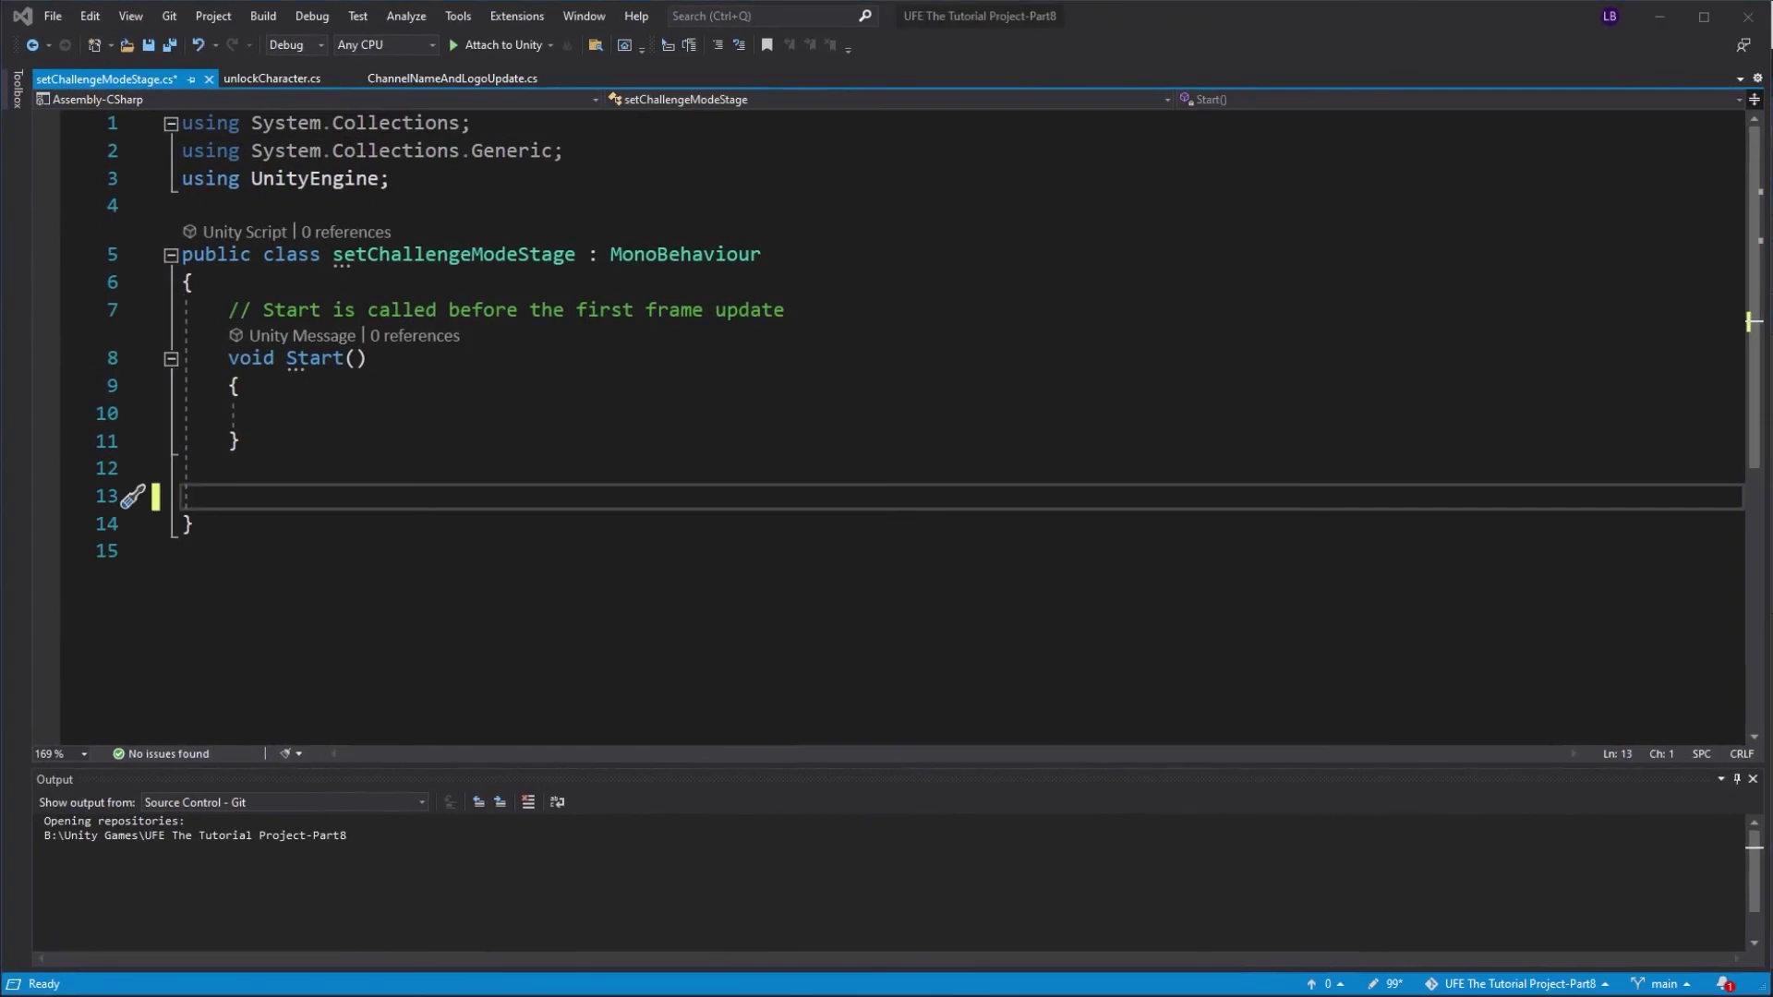
pyautogui.click(555, 406)
pyautogui.write('UFE.SetStage(UFE.')
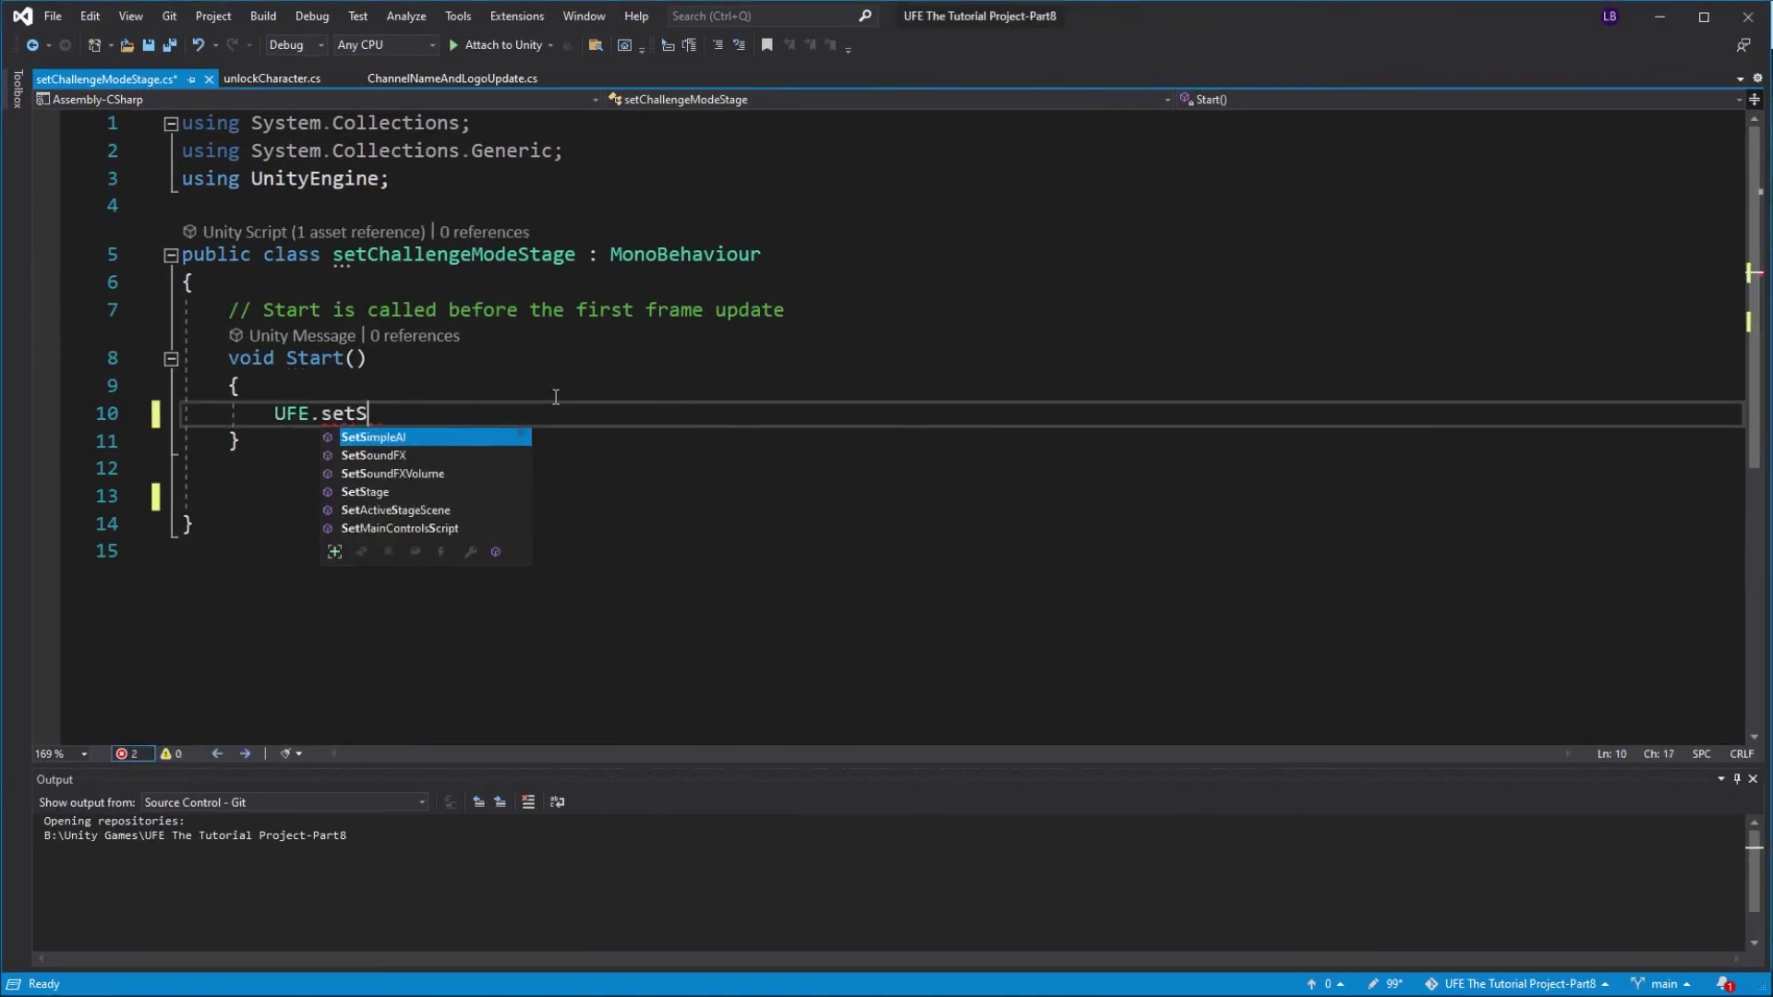
pyautogui.write('config.stages[]);')
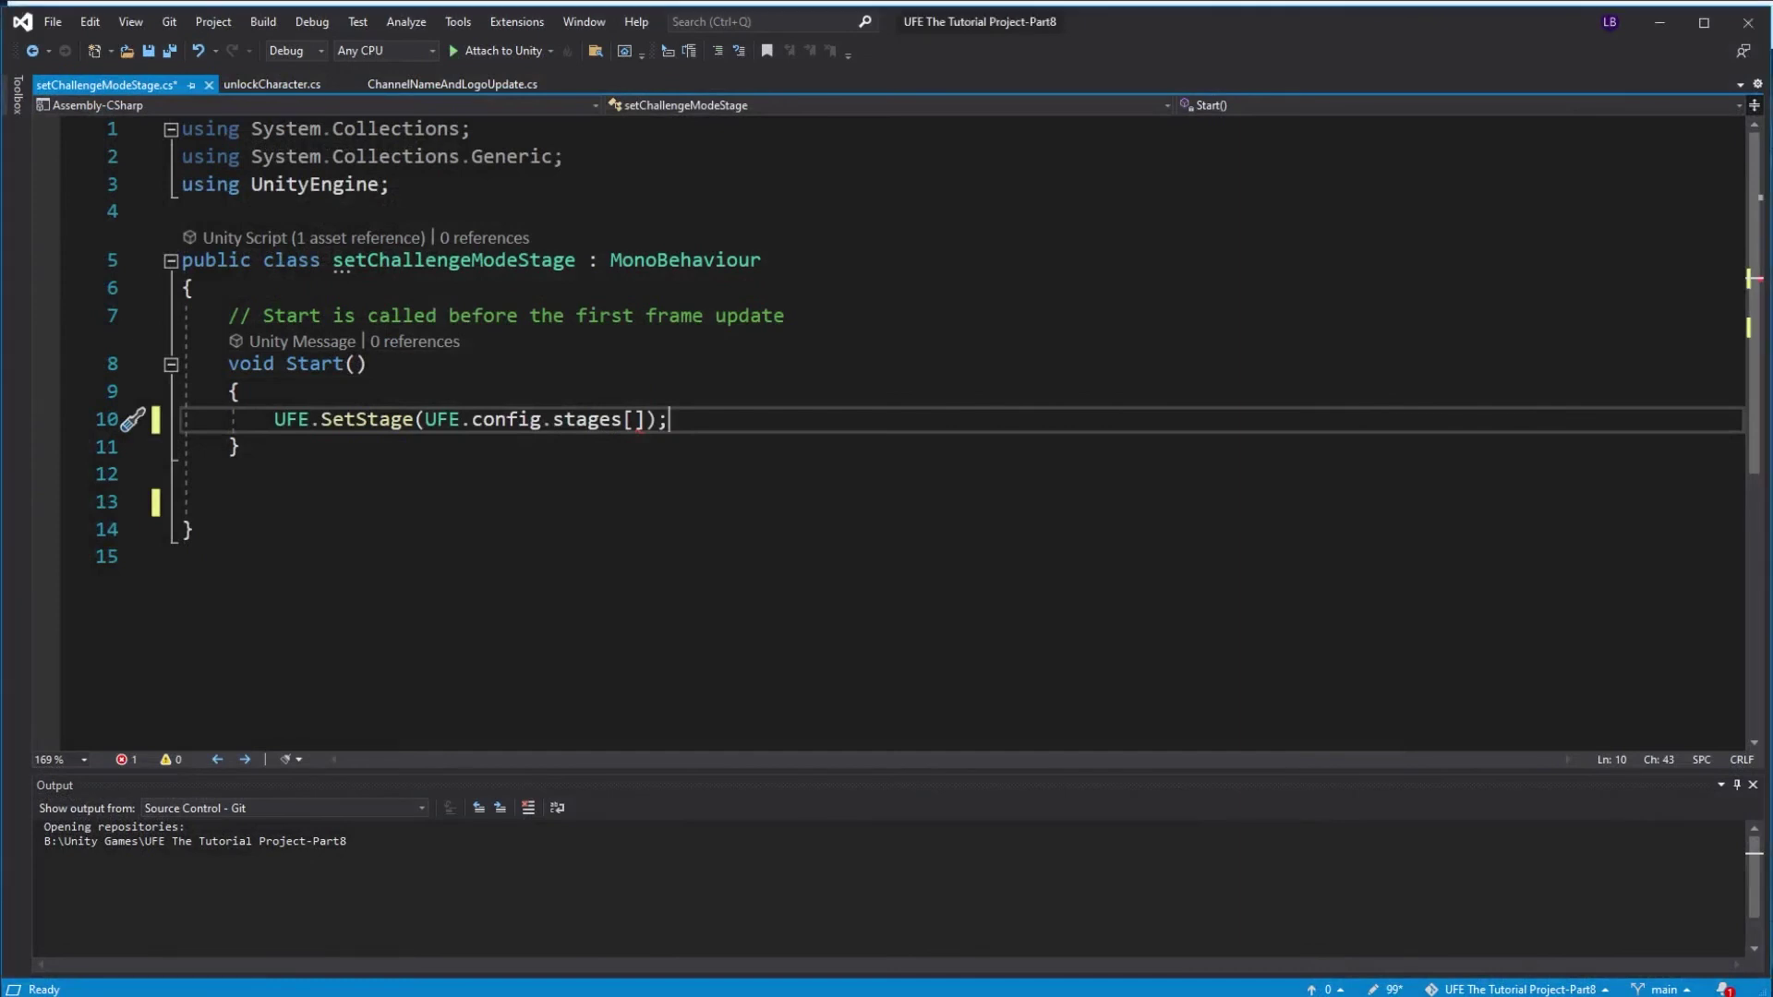
pyautogui.hotkey('alt', 'Tab')
# Check the Global config Stages list, finding Battle Dome third, then return to the script.
pyautogui.moveTo(1385, 996); pyautogui.dragTo(650, 151)
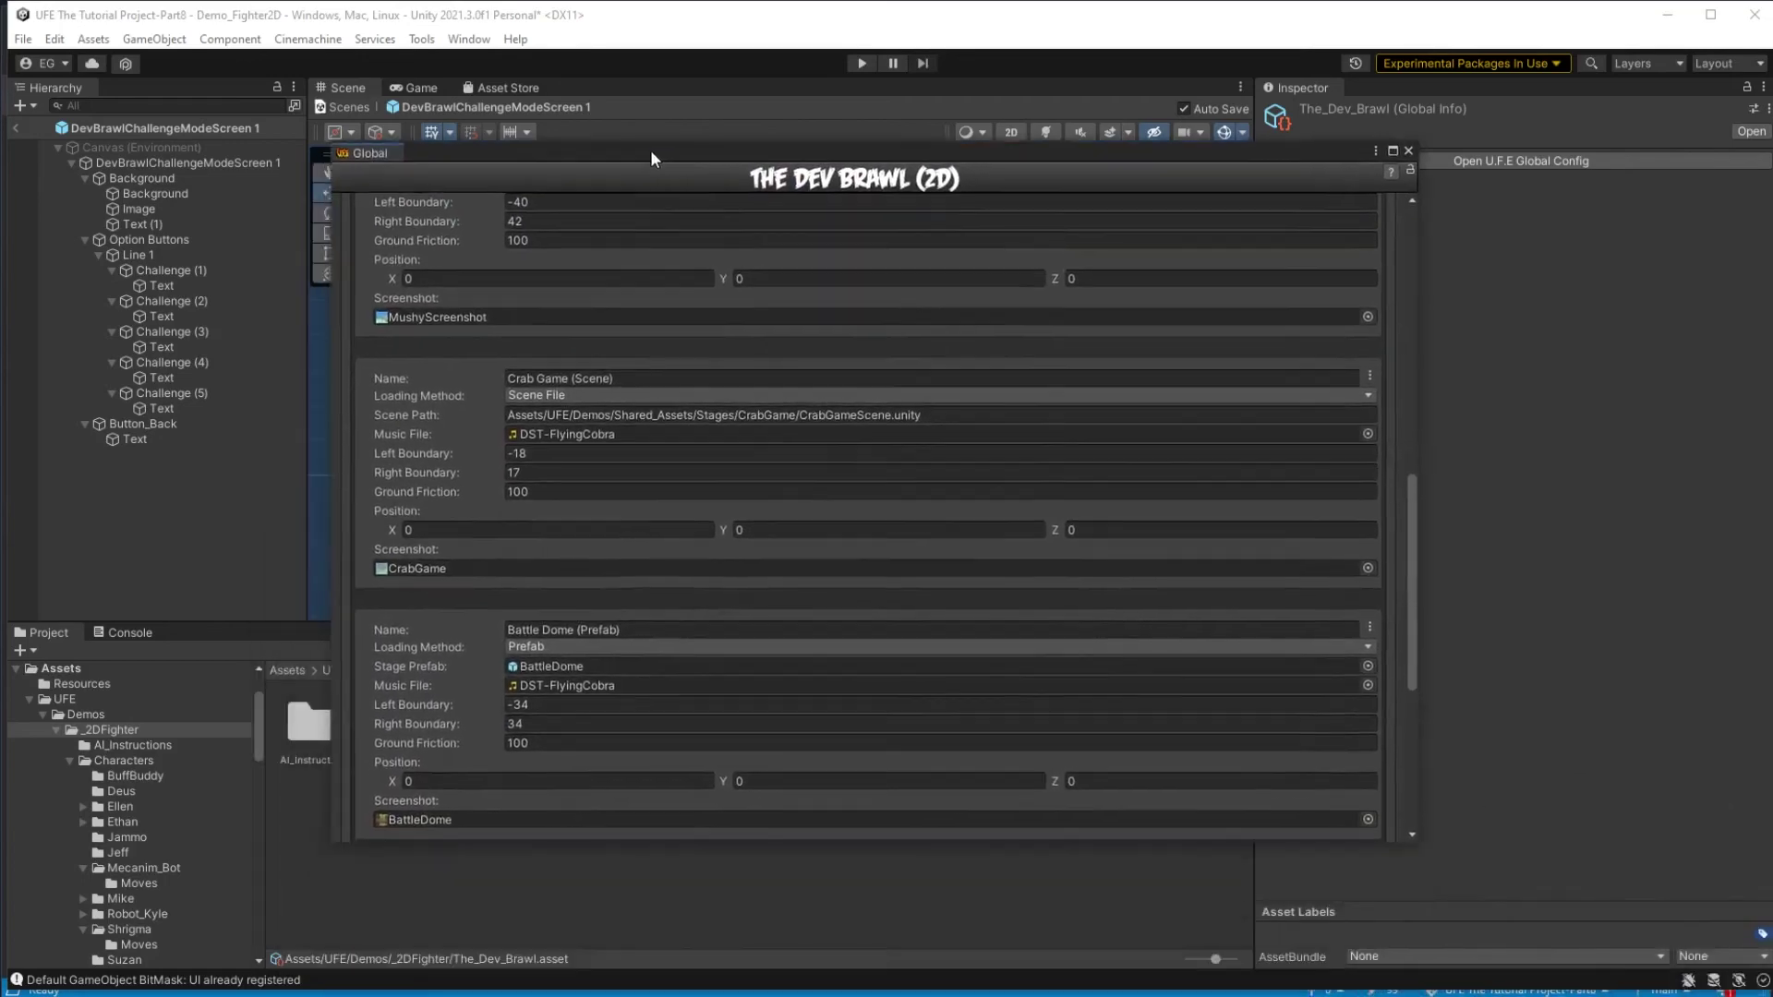
pyautogui.scroll(5, 506, 330)
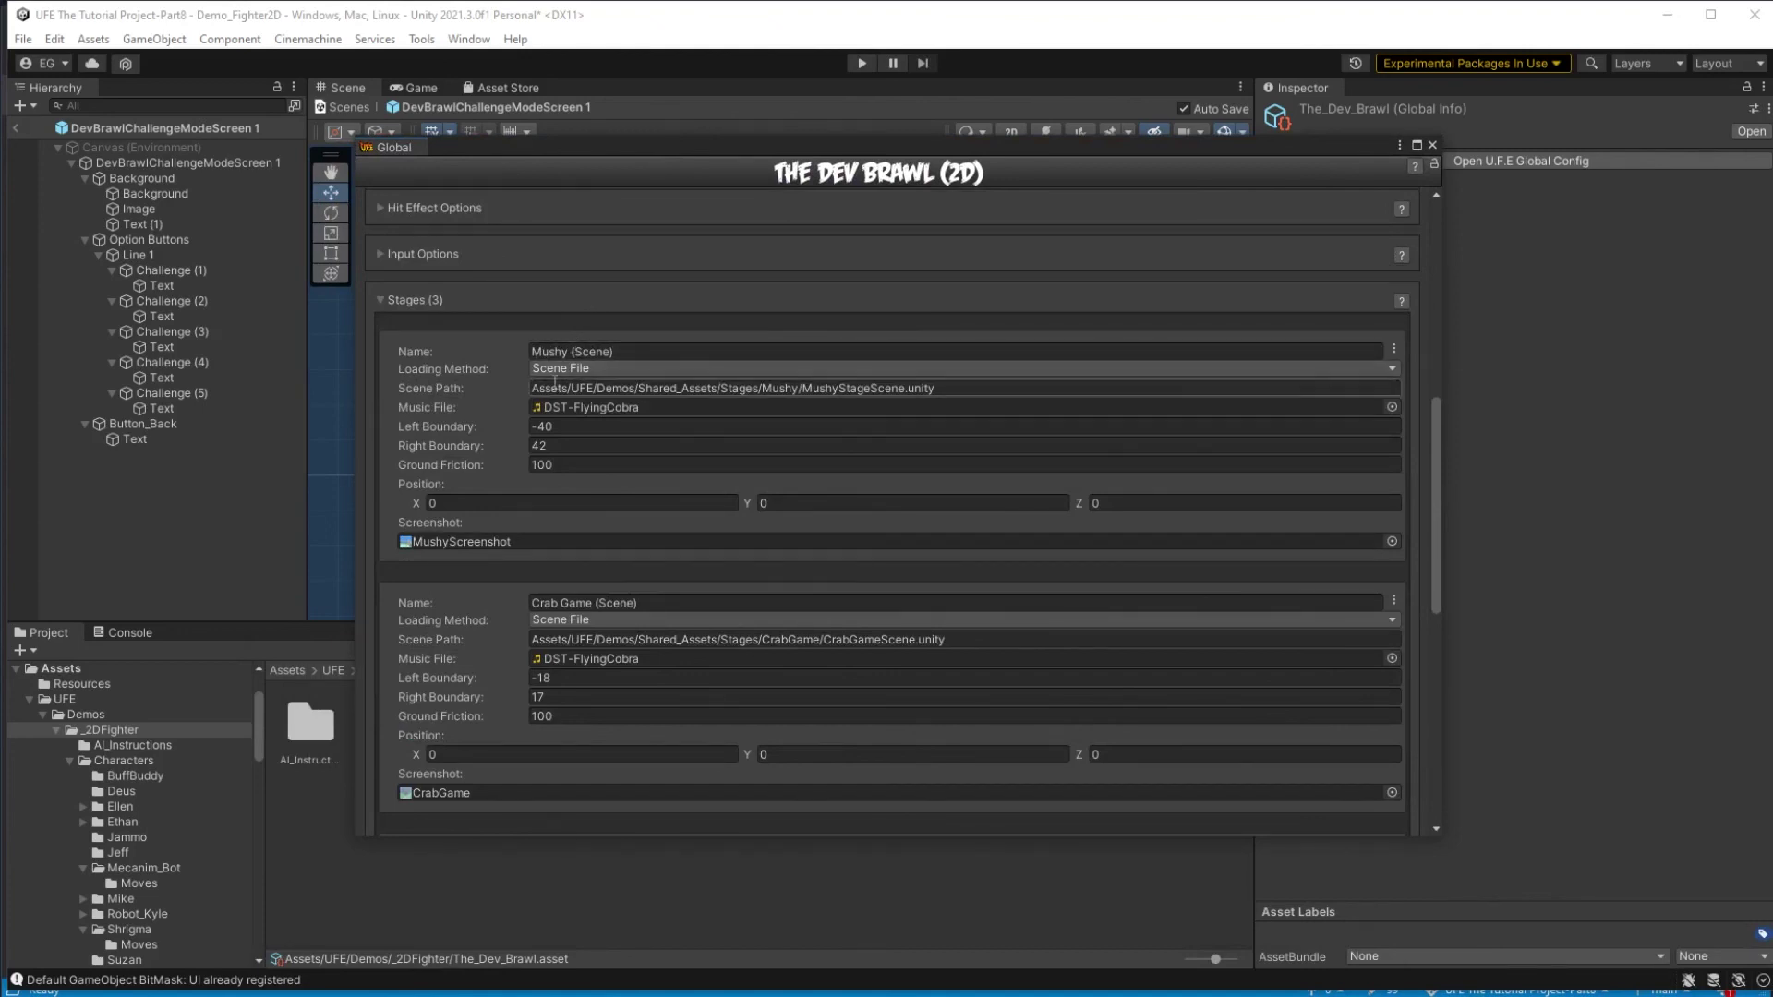
pyautogui.scroll(-3, 585, 351)
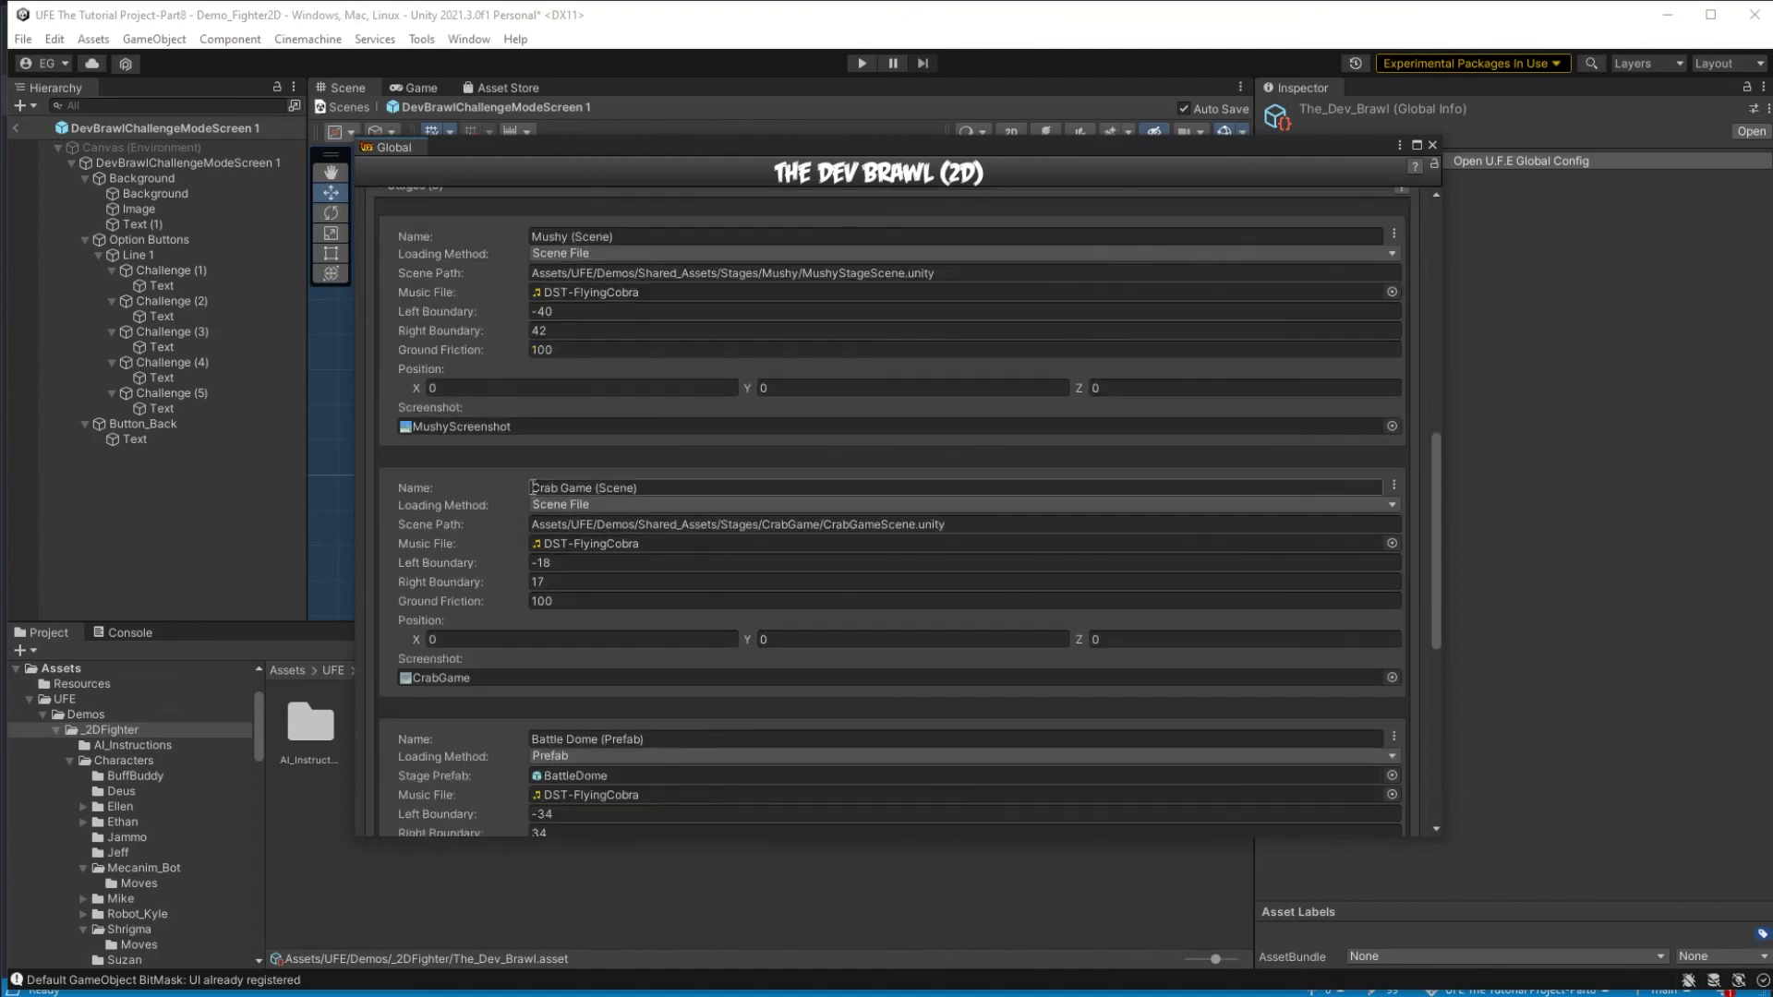
pyautogui.scroll(-3, 681, 500)
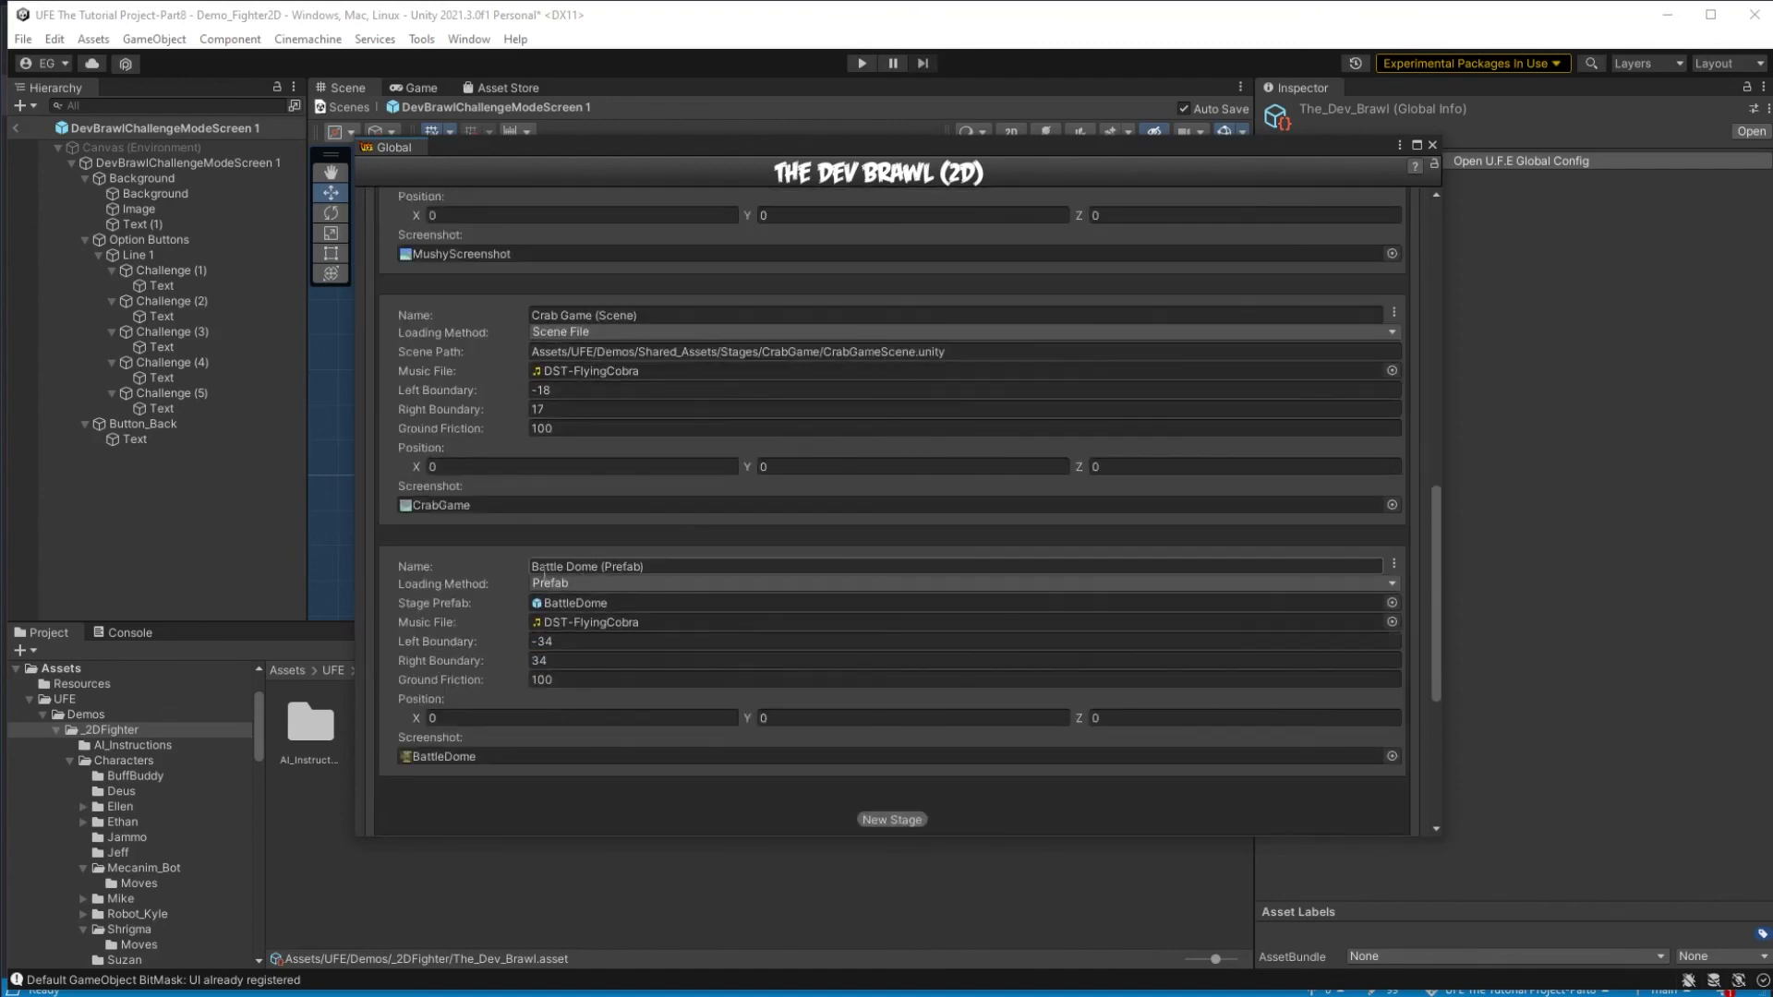
pyautogui.moveTo(749, 989)
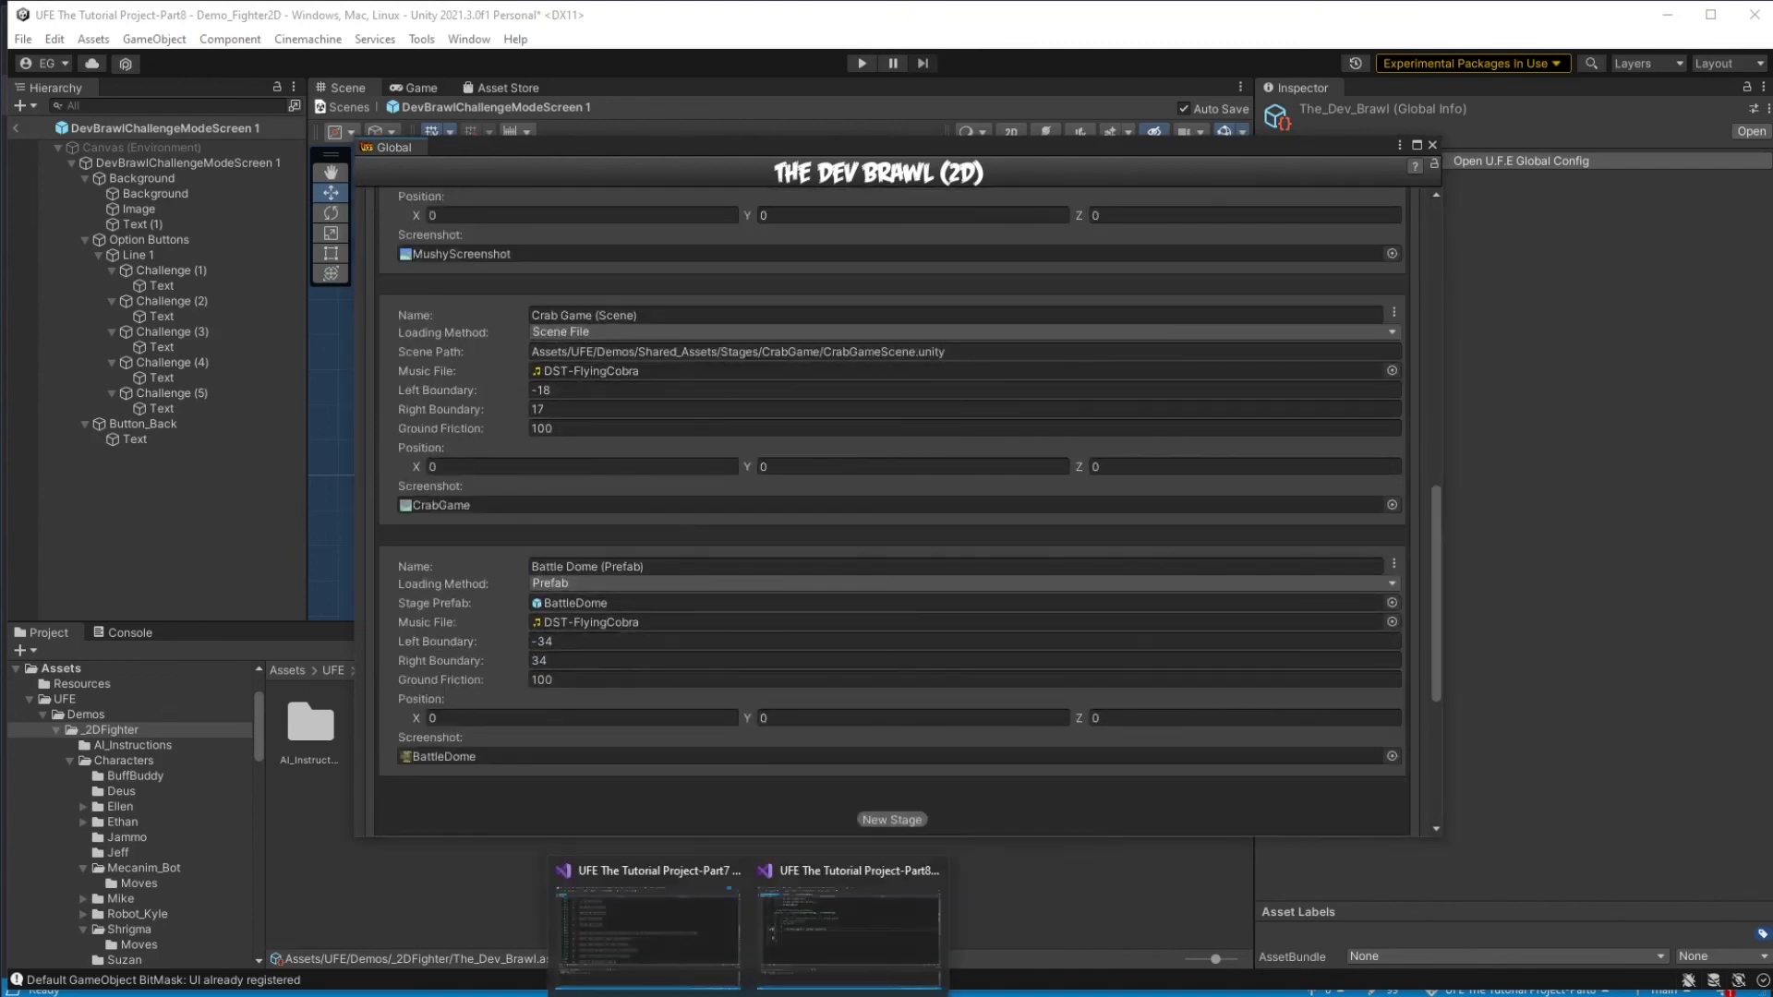
pyautogui.click(799, 934)
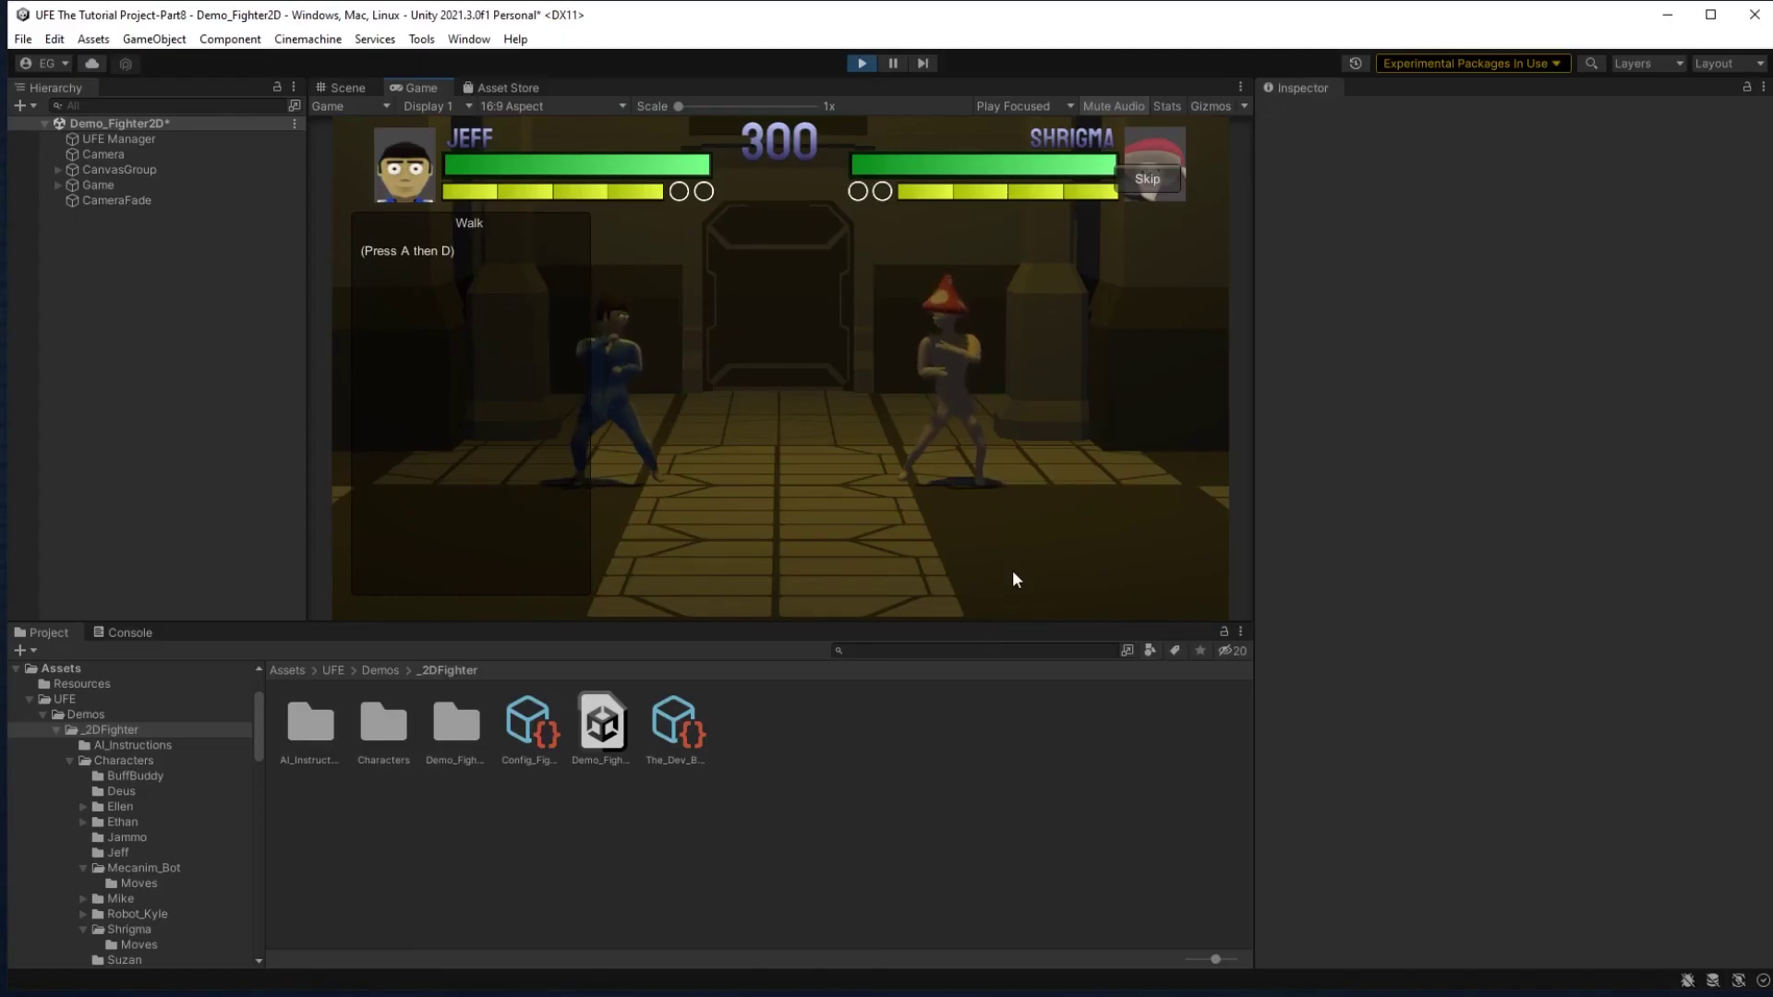
# Walk Jeff back and forth with A and D, then jump with W, in Battle Dome.
pyautogui.press('a')
pyautogui.press('d')
pyautogui.press('a')
pyautogui.press('d')
pyautogui.press('a')
pyautogui.press('d')
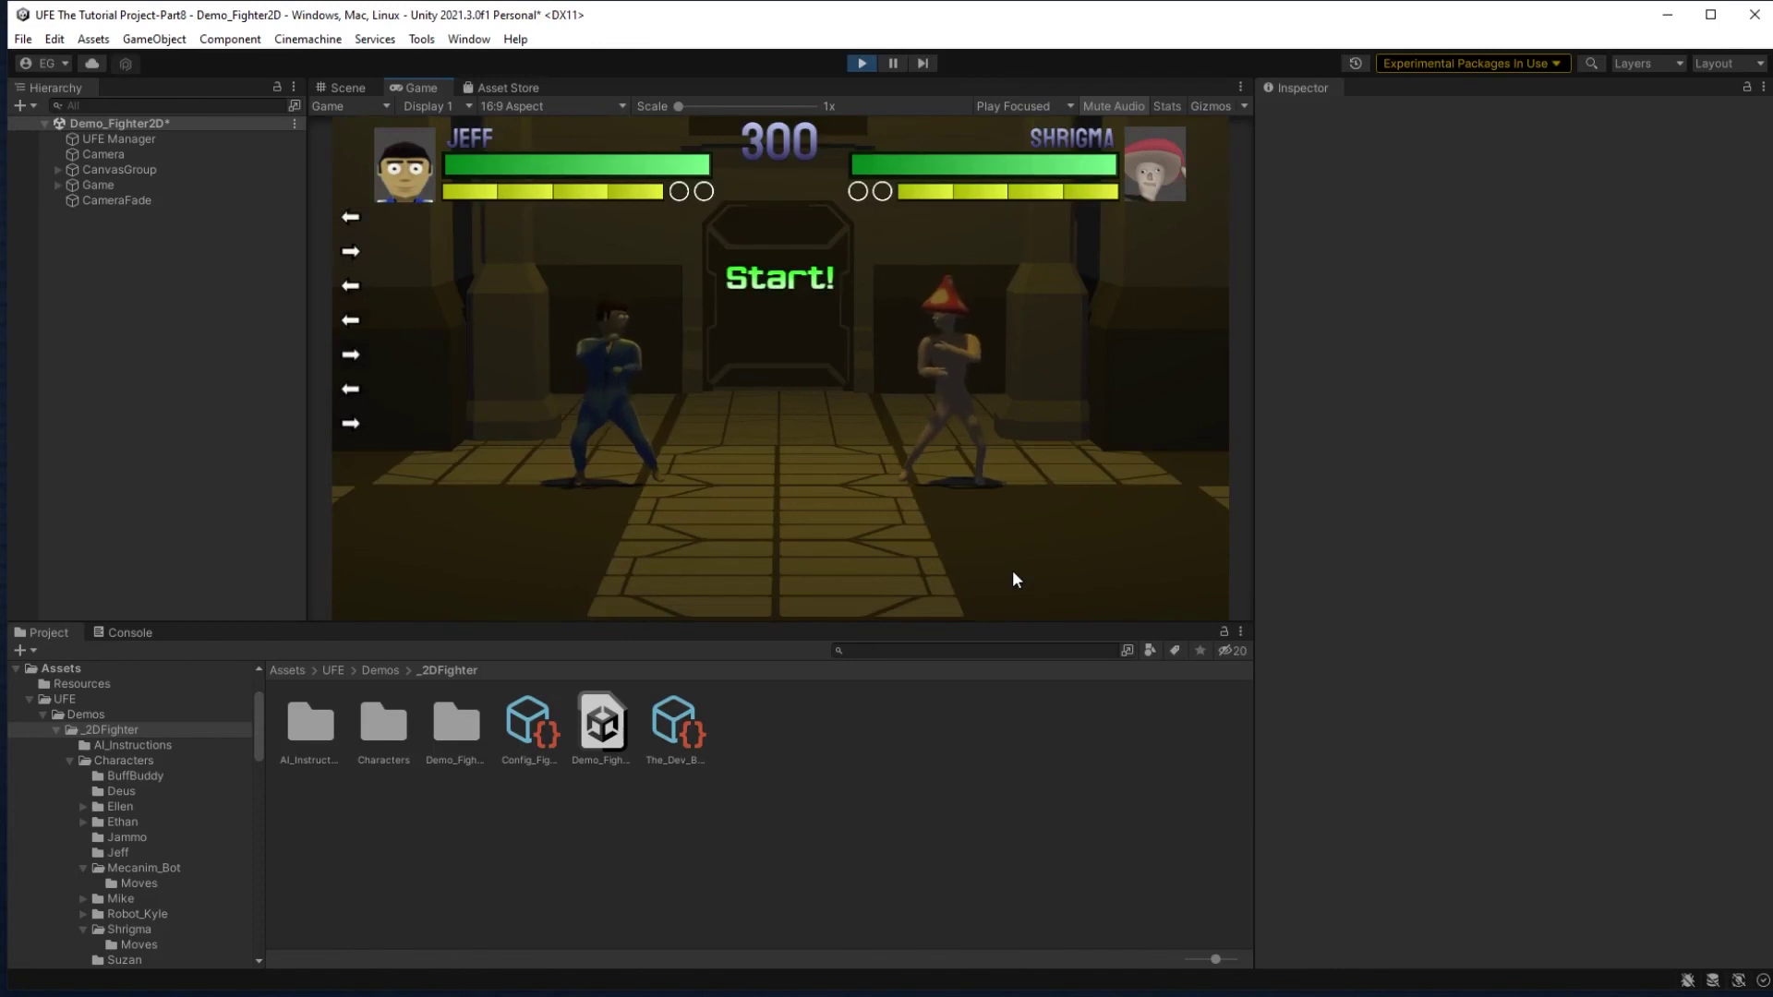
pyautogui.press('w')
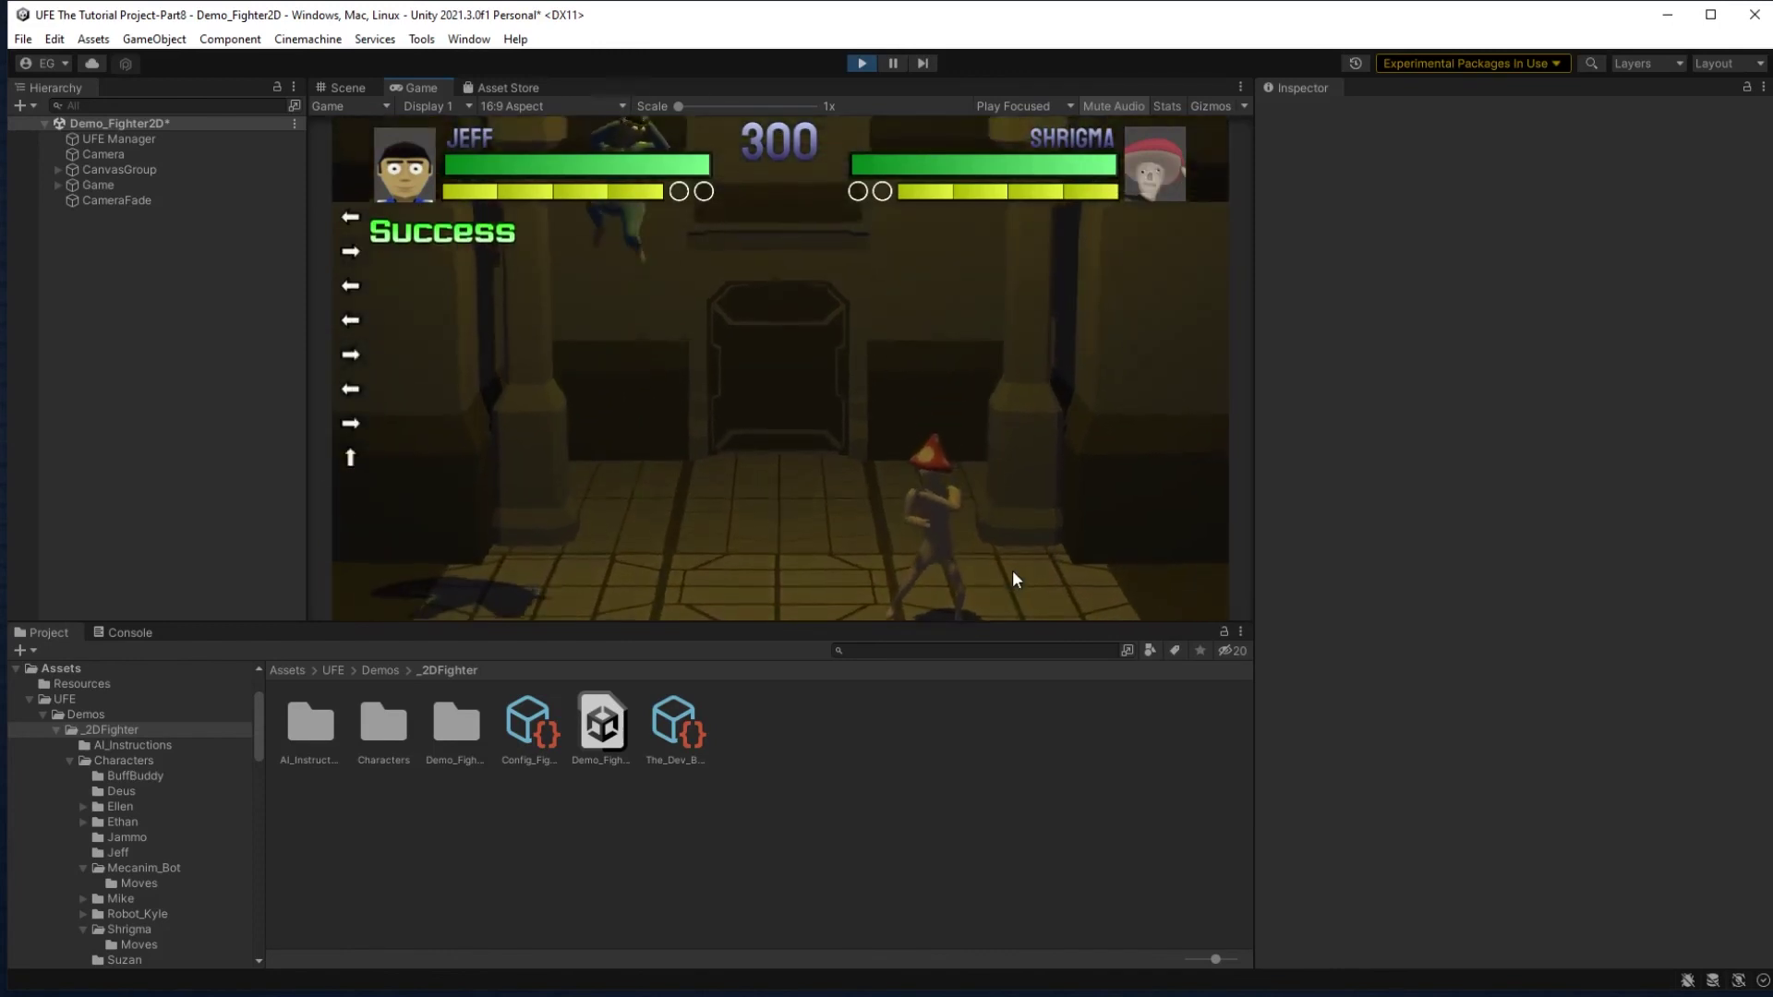